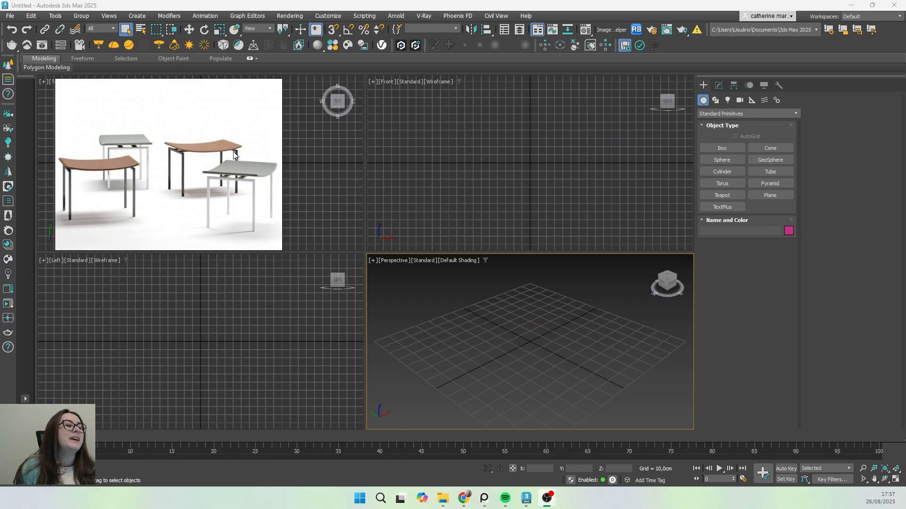
- Reposition the stool reference image and draw a box about 37 × 62 × 18 cm in the perspective view
mouse_move(237, 241)
left_mouse_down()
mouse_move(253, 242)
mouse_move(249, 248)
left_mouse_up()
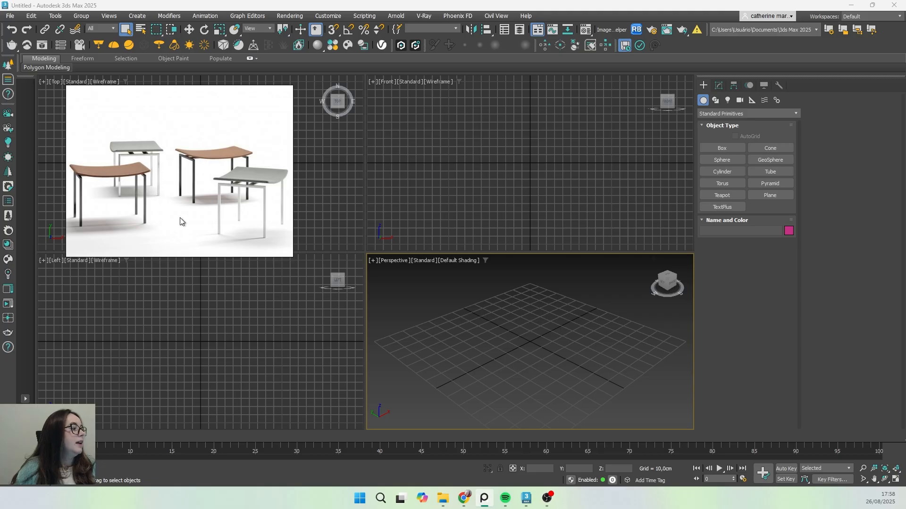
left_click_drag(182, 222, 180, 217)
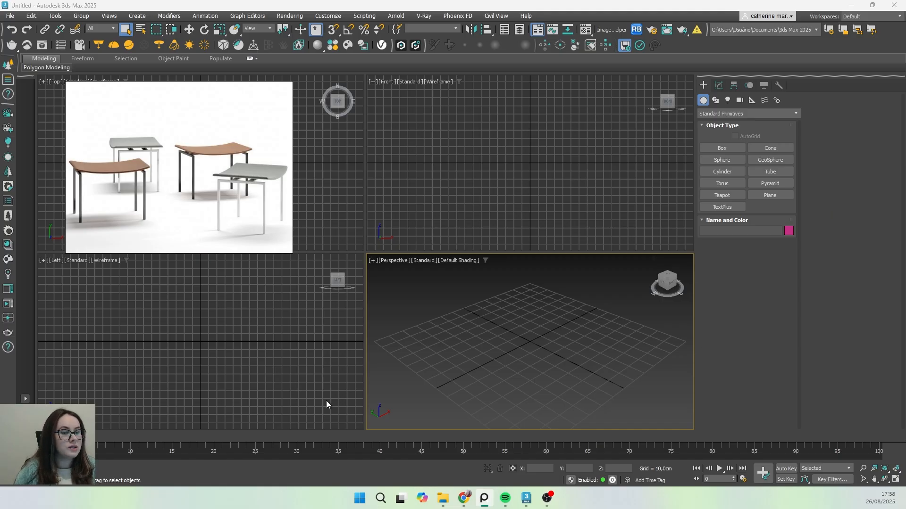
left_click(725, 149)
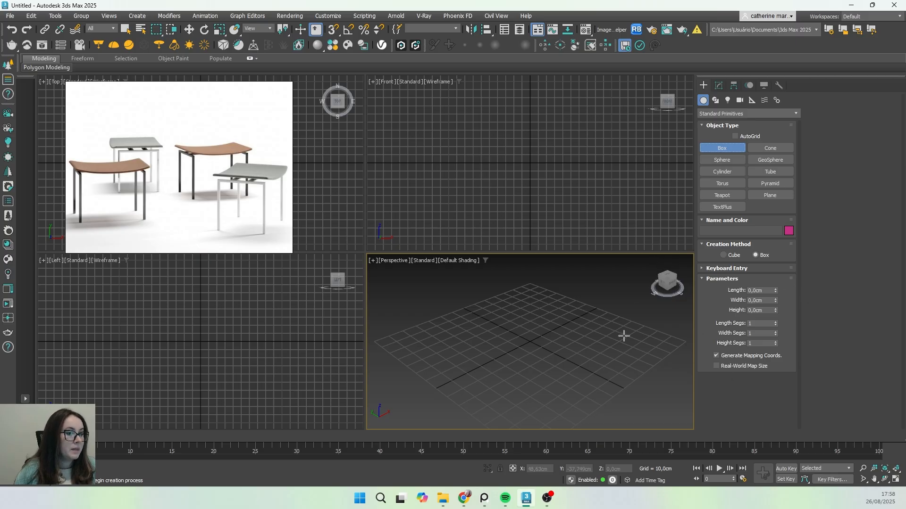
left_click_drag(531, 343, 549, 302)
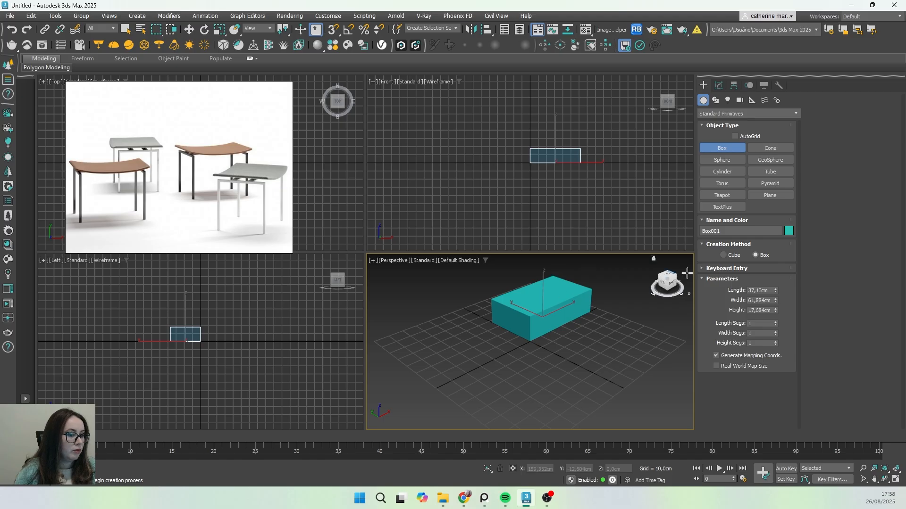
- Set the box's width to 55 cm, height to 44 cm and length to 40 cm
left_click(719, 86)
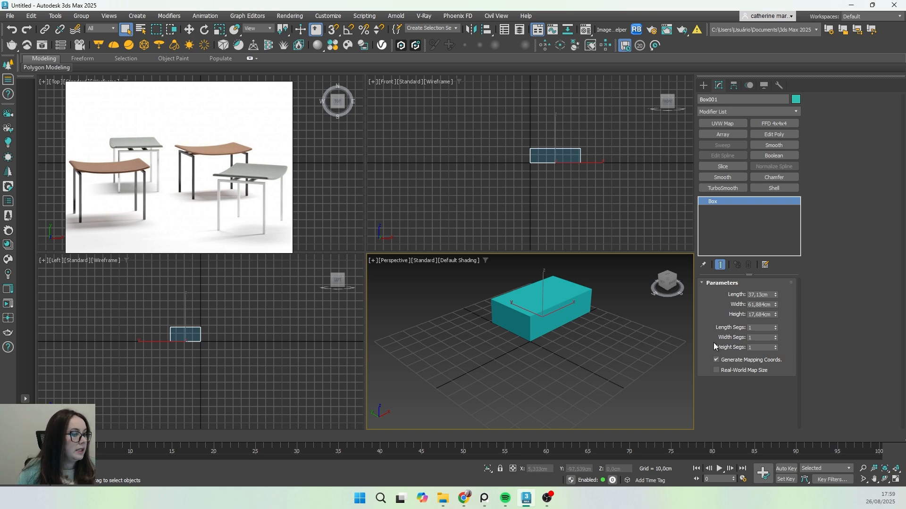
double_click(760, 305)
type("55")
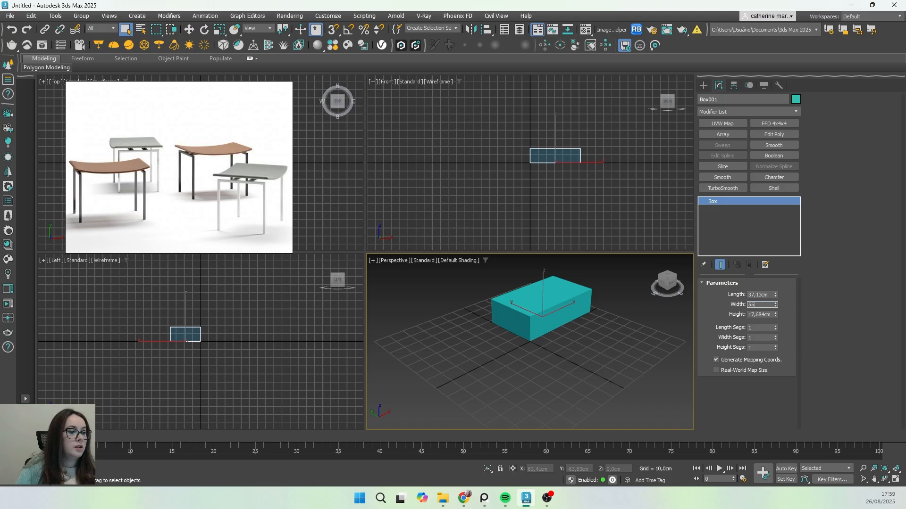
key("Return")
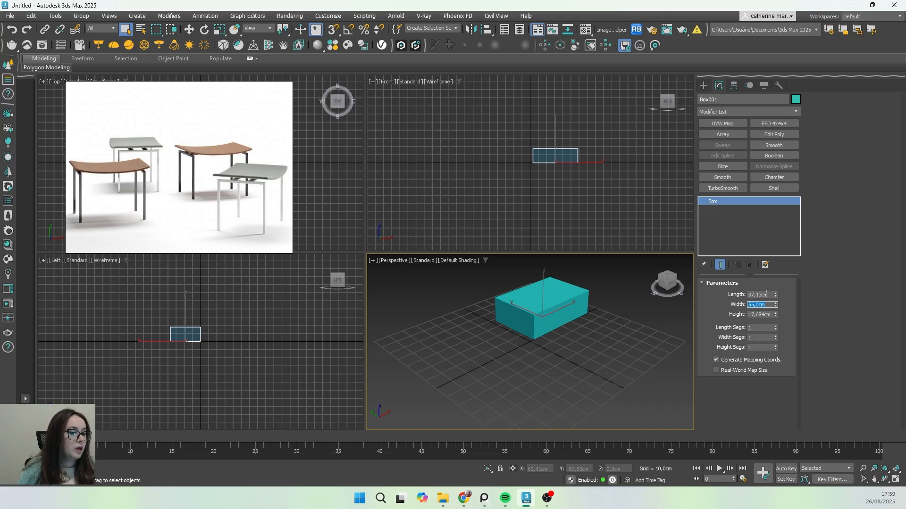
double_click(766, 314)
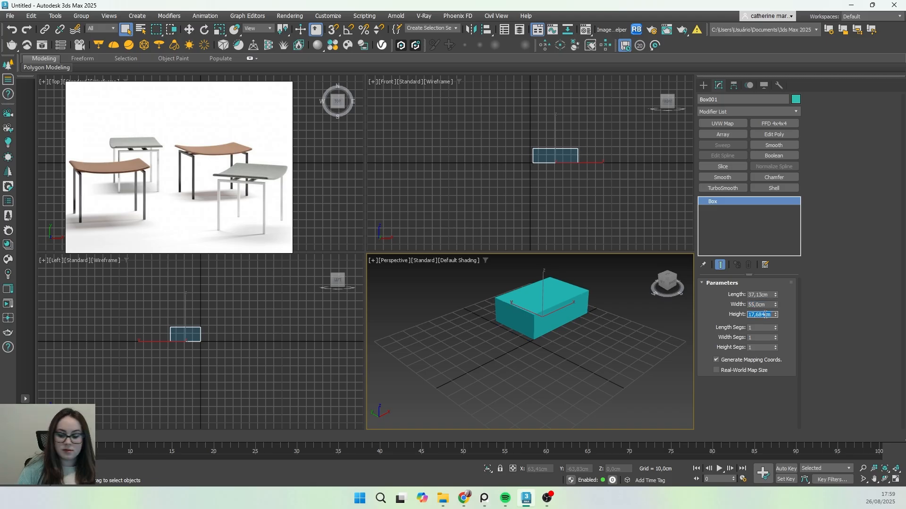
type("44")
key("Return")
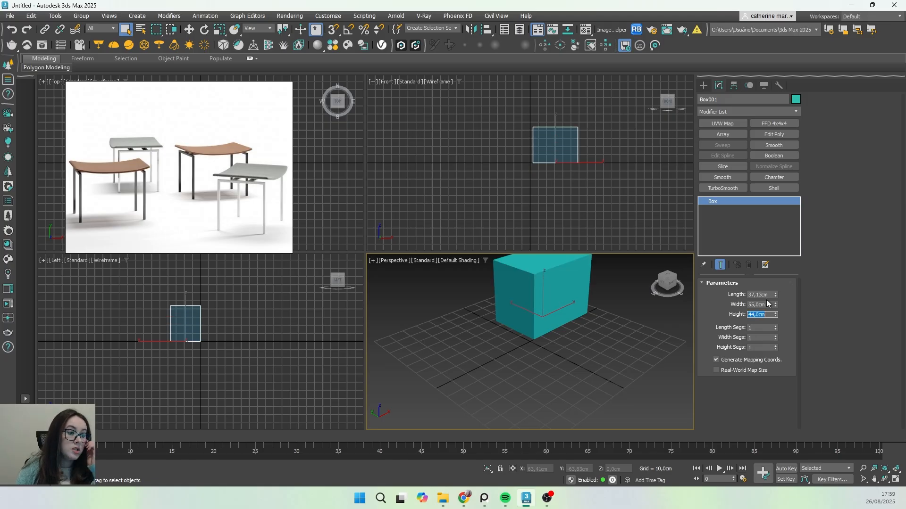
double_click(765, 295)
type("40")
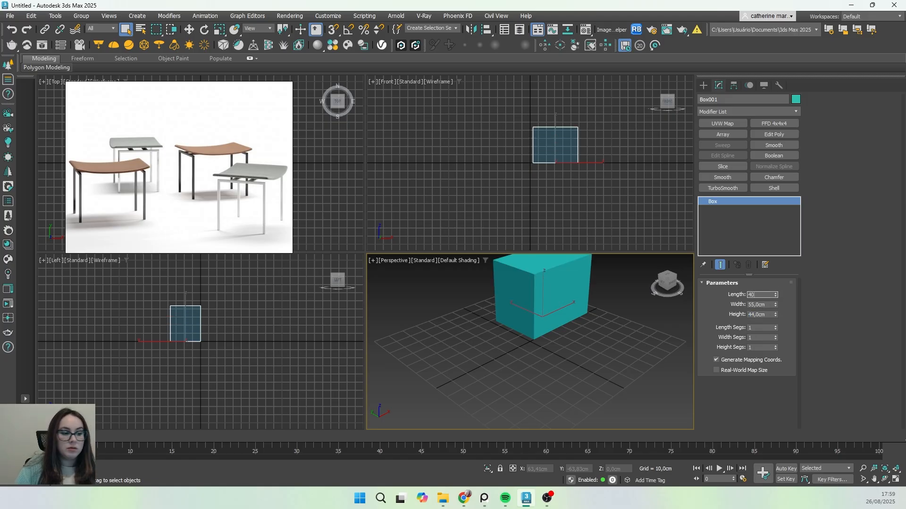
key("Return")
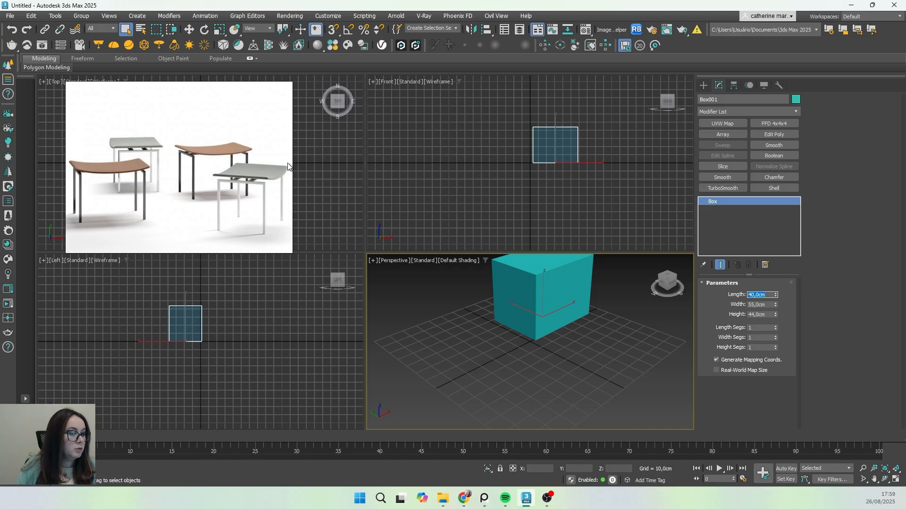
- Maximize the perspective viewport and display edged faces on the box
scroll(547, 330, "down", 3)
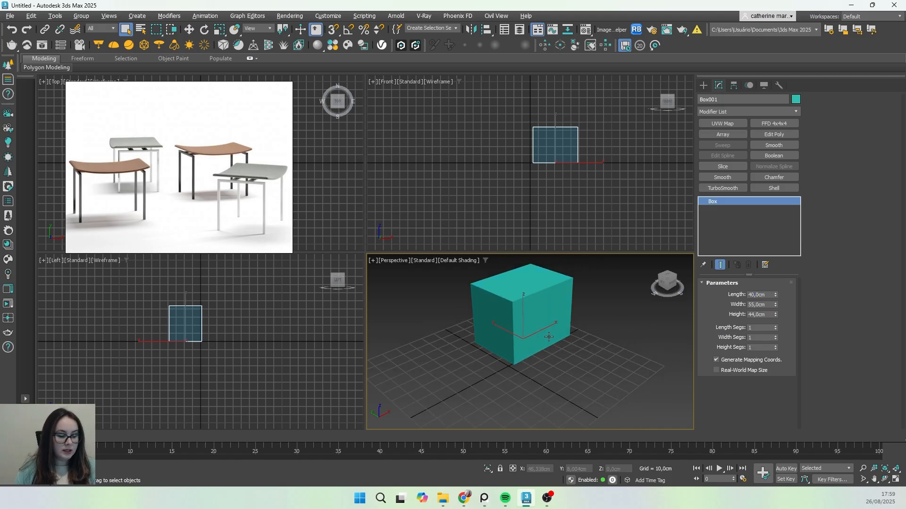
key("alt+w")
middle_click_drag(469, 304, 534, 361)
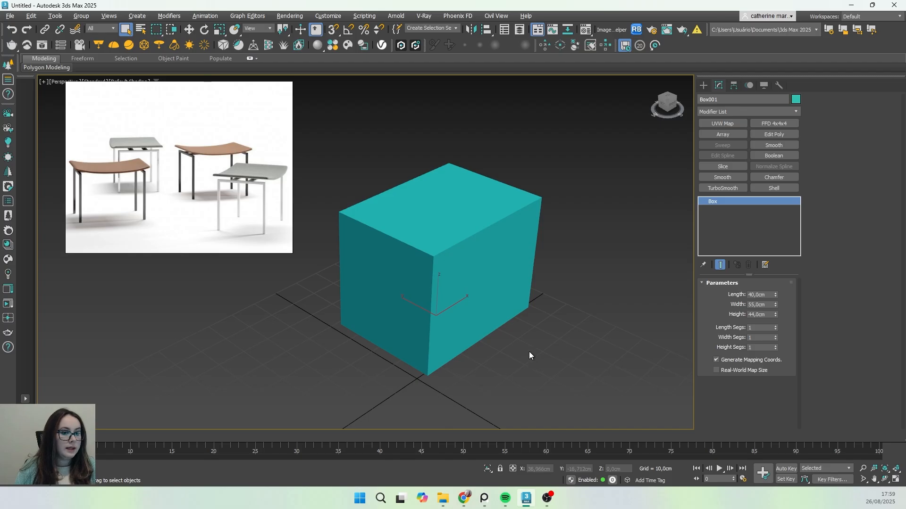
mouse_move(480, 310)
middle_mouse_down()
mouse_move(498, 330)
mouse_move(484, 313)
middle_mouse_up()
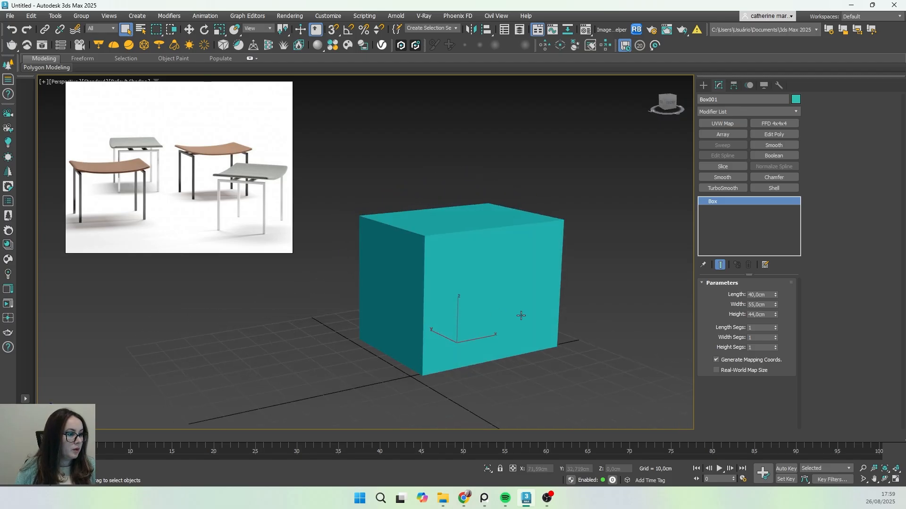
mouse_move(541, 344)
middle_mouse_down()
mouse_move(508, 337)
mouse_move(526, 342)
middle_mouse_up()
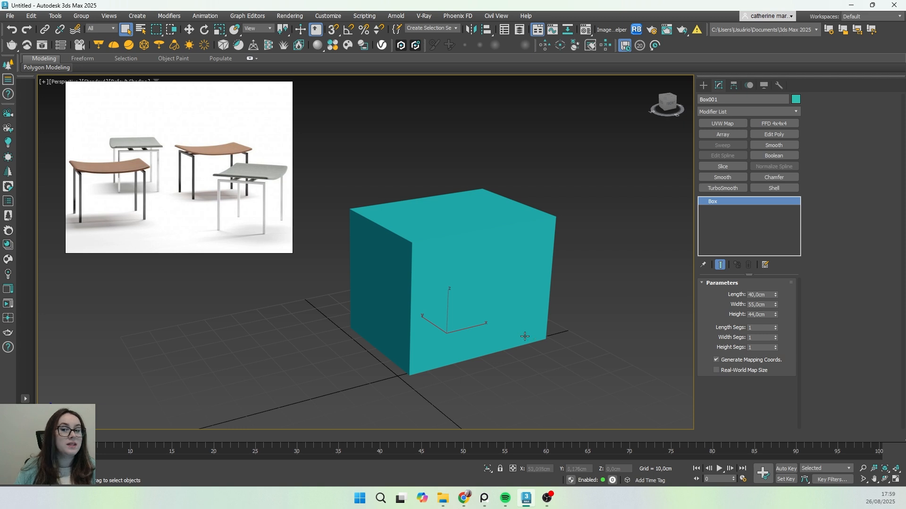
key("F4")
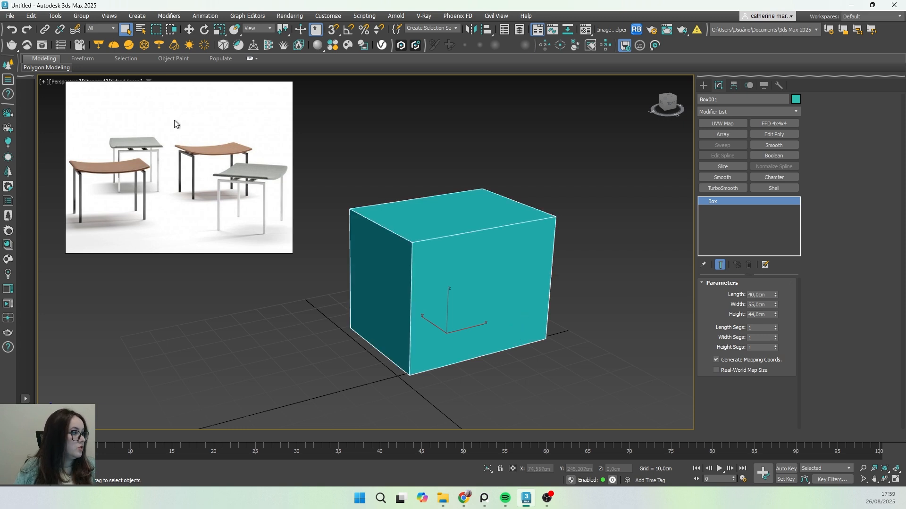
- Move the stool reference image clear of the viewport labels and convert the box to an Editable Poly
left_click_drag(176, 123, 156, 140)
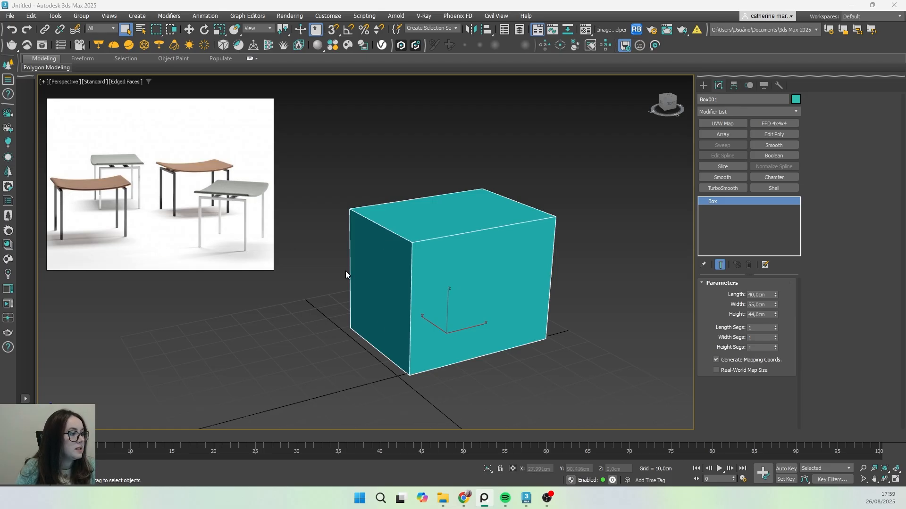
right_click(409, 226)
mouse_move(460, 352)
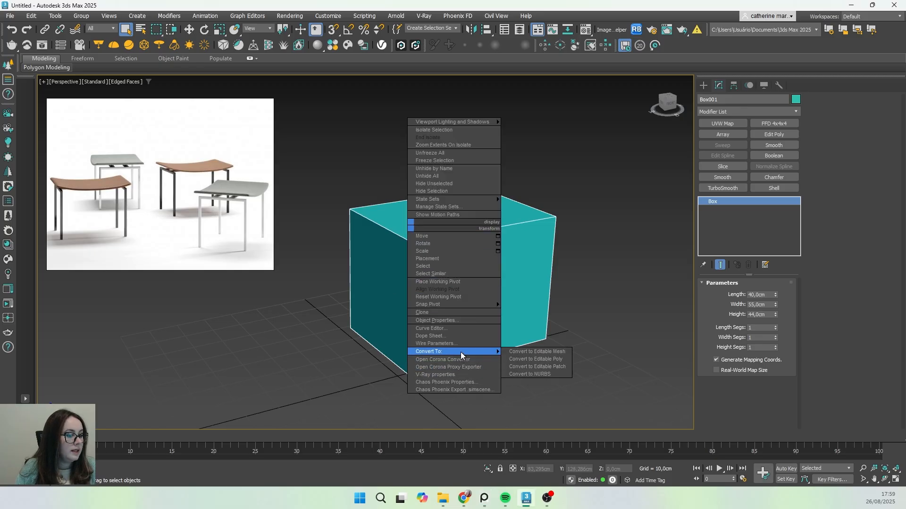
left_click(545, 360)
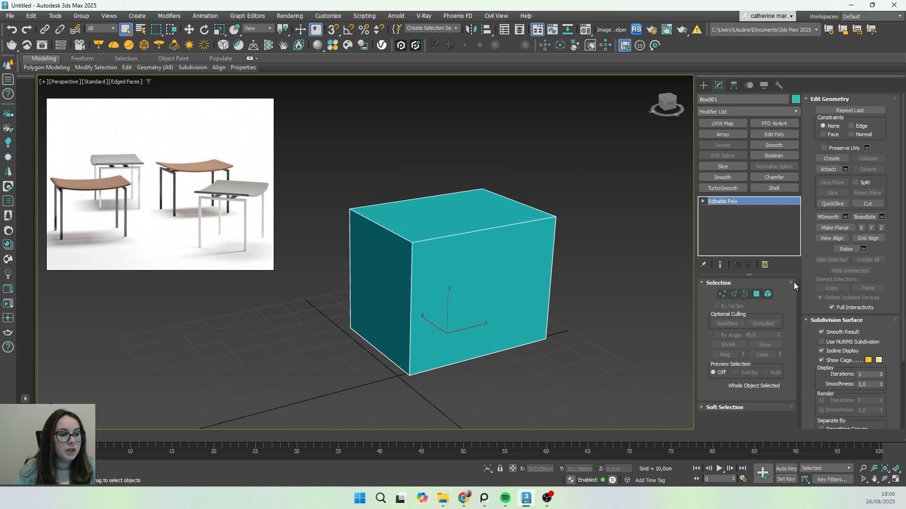
- Create a linear shape named "PÉS DO BANCO" from the top edge and two vertical edges of the box's 40 cm end face
left_click(734, 294)
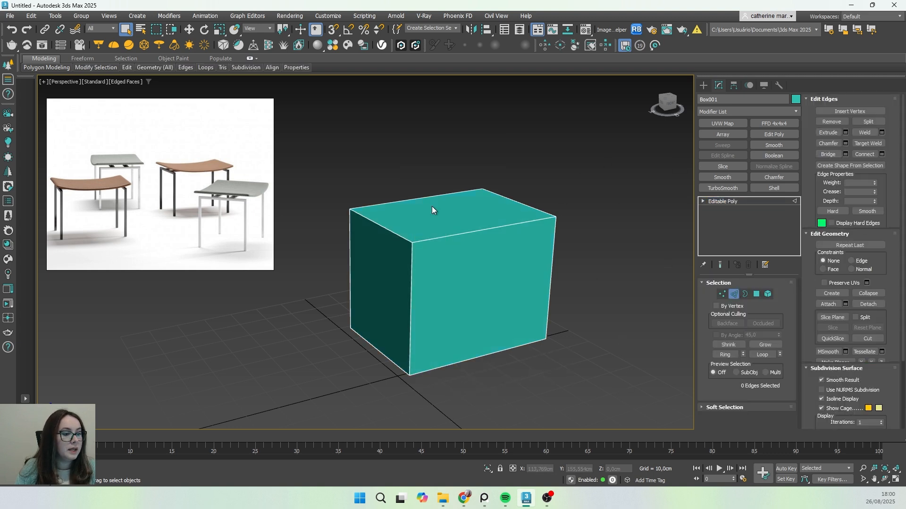
left_click(410, 257)
left_click(397, 237, "ctrl")
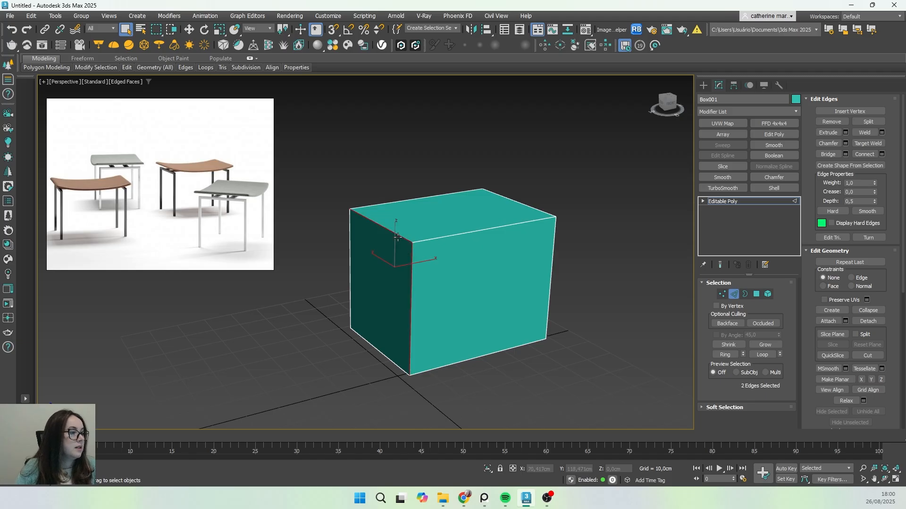
left_click(349, 240, "ctrl")
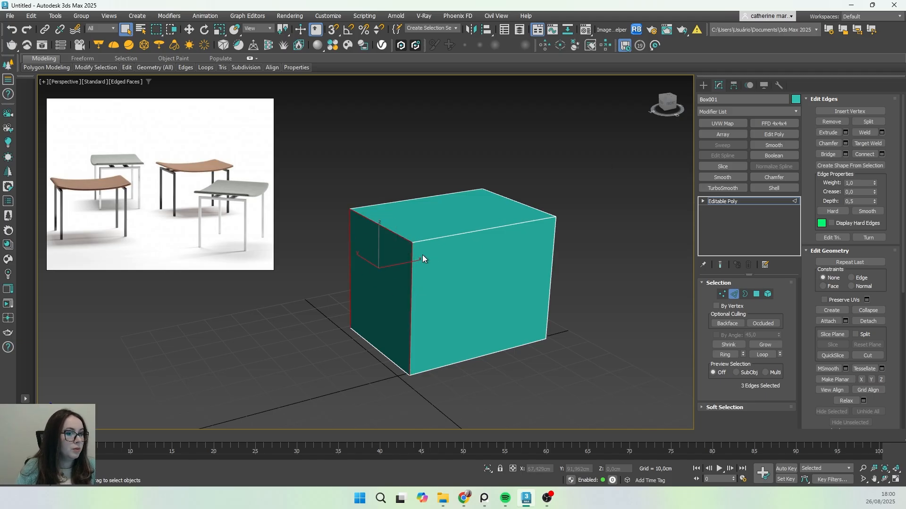
left_click(849, 165)
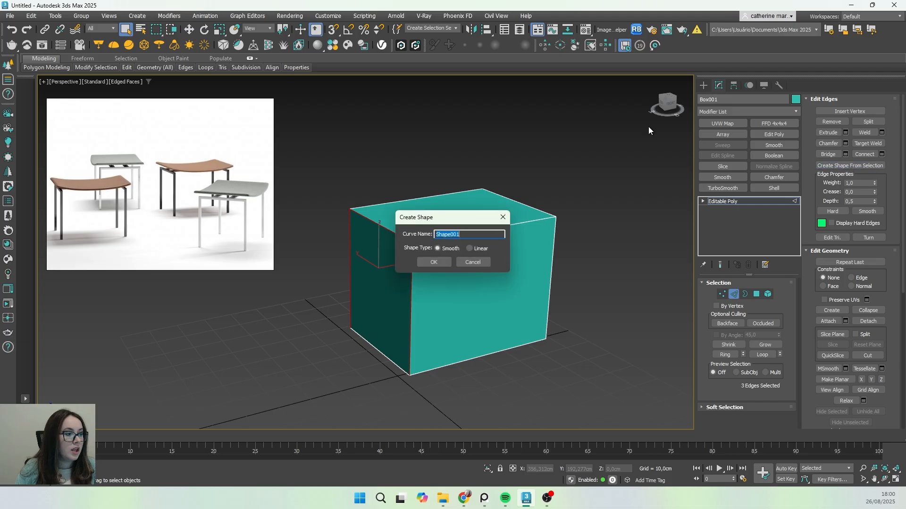
left_click_drag(462, 228, 488, 156)
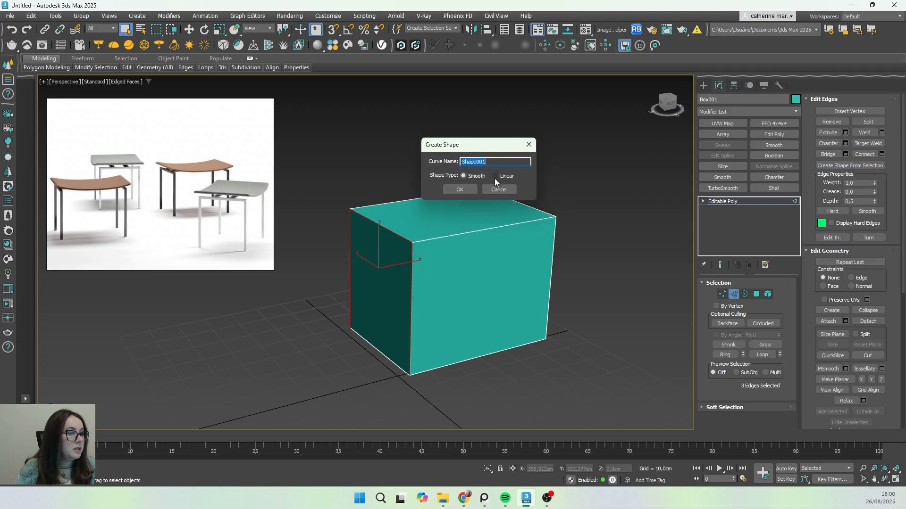
left_click(494, 177)
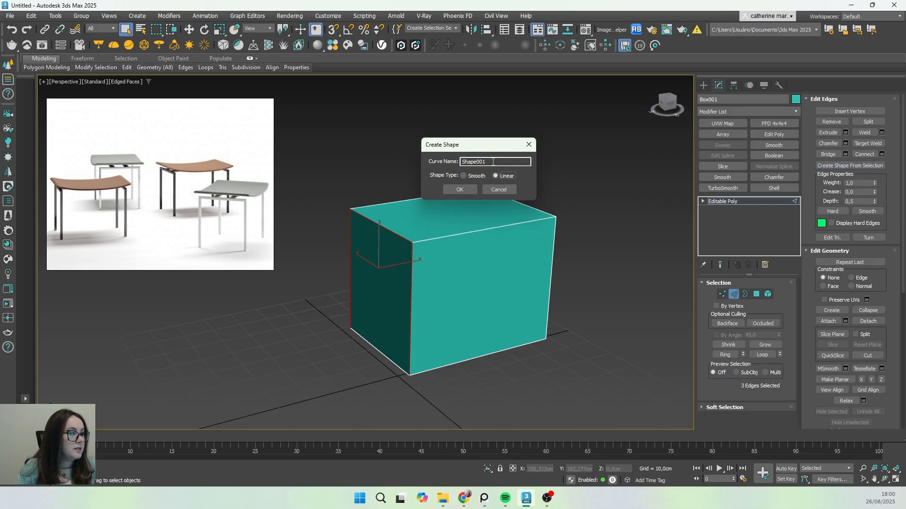
left_click_drag(490, 162, 454, 159)
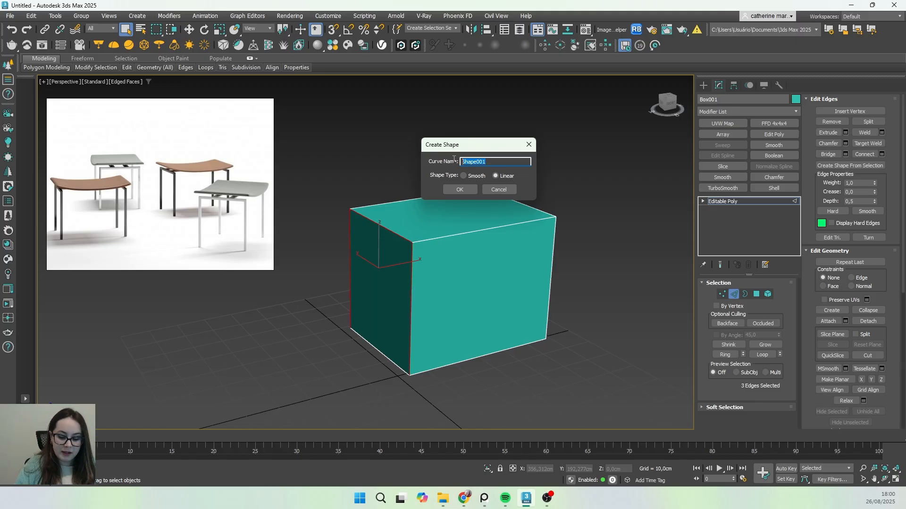
type("p")
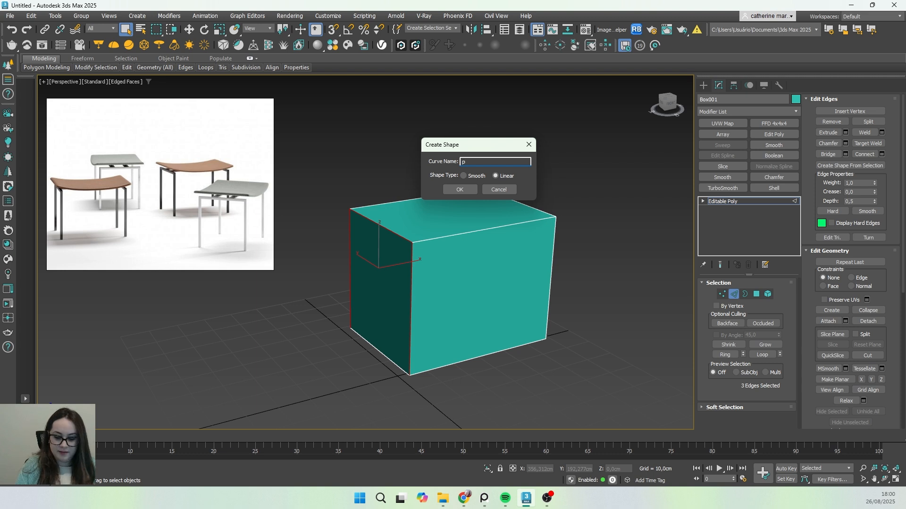
type("ÉS DO BANCO")
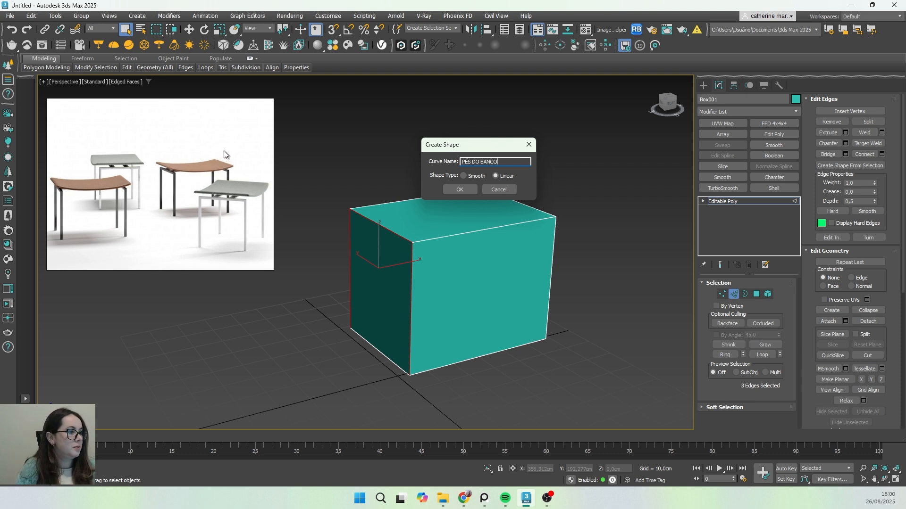
key("Return")
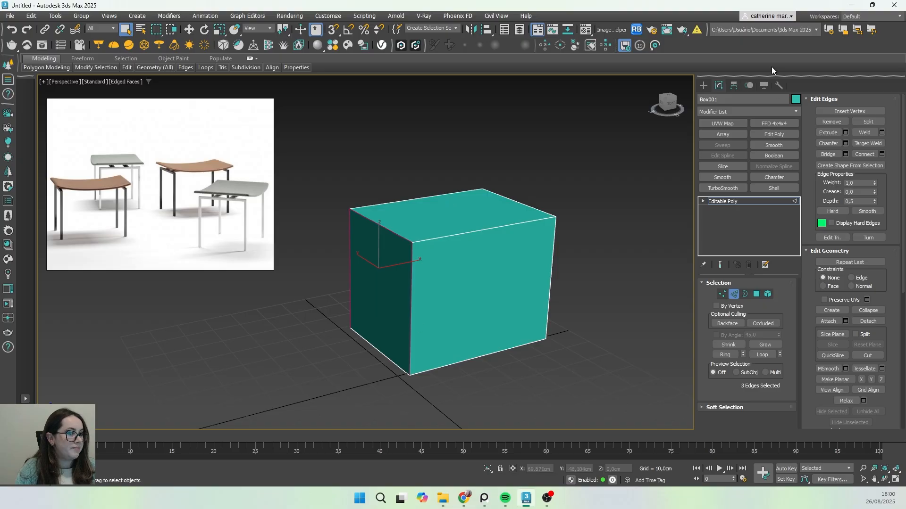
- Leave edge editing and hide the box so only the extracted leg shape remains in view
left_click(703, 85)
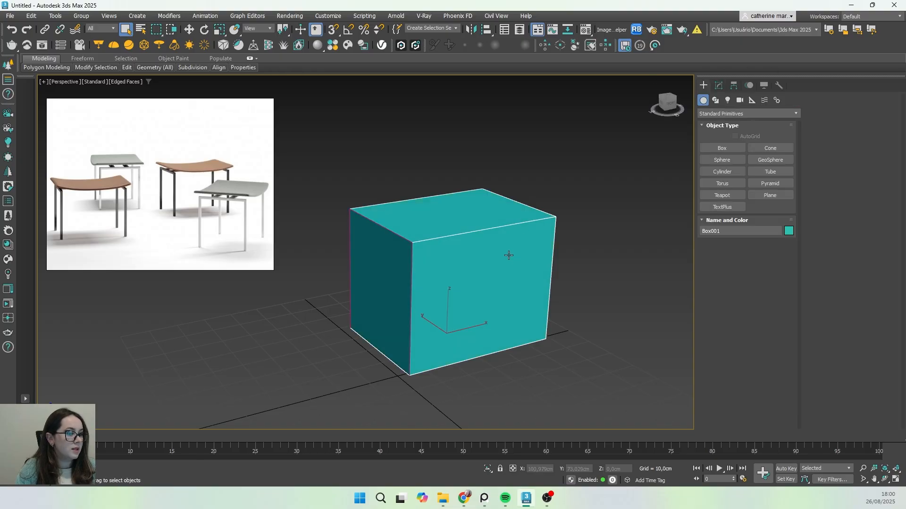
right_click(491, 223)
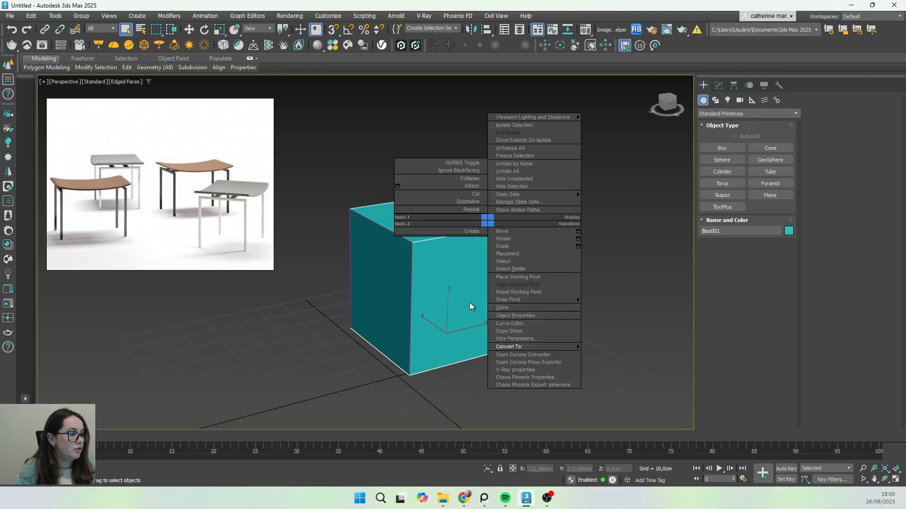
left_click(522, 190)
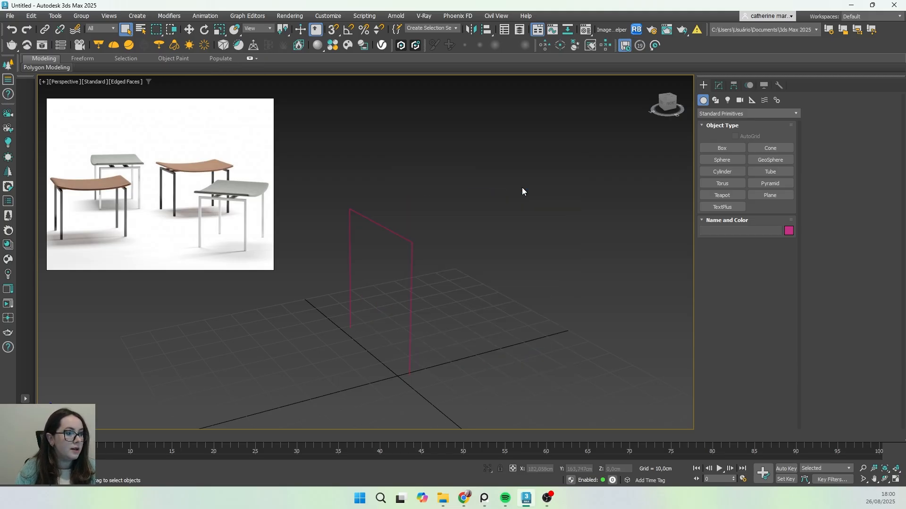
- Enable the PÉS DO BANCO spline in both the renderer and the viewport
left_click(394, 225)
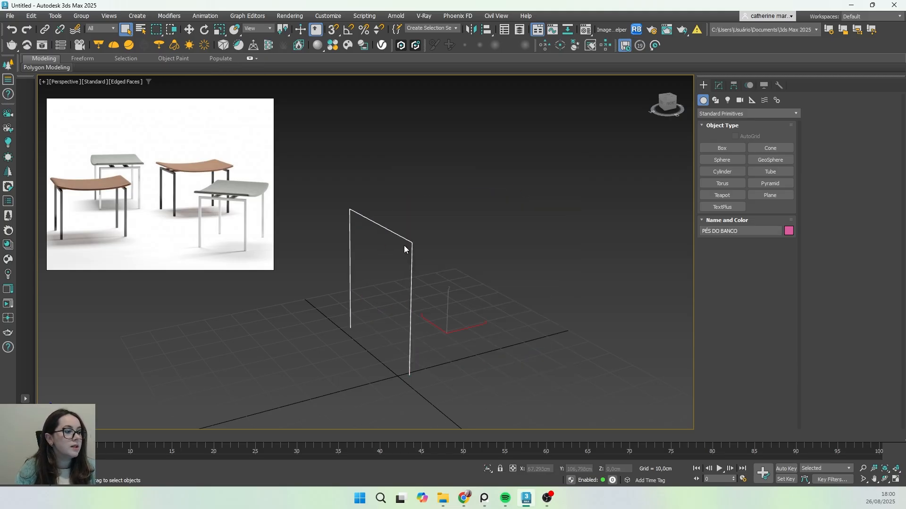
middle_click_drag(415, 302, 433, 287, "alt")
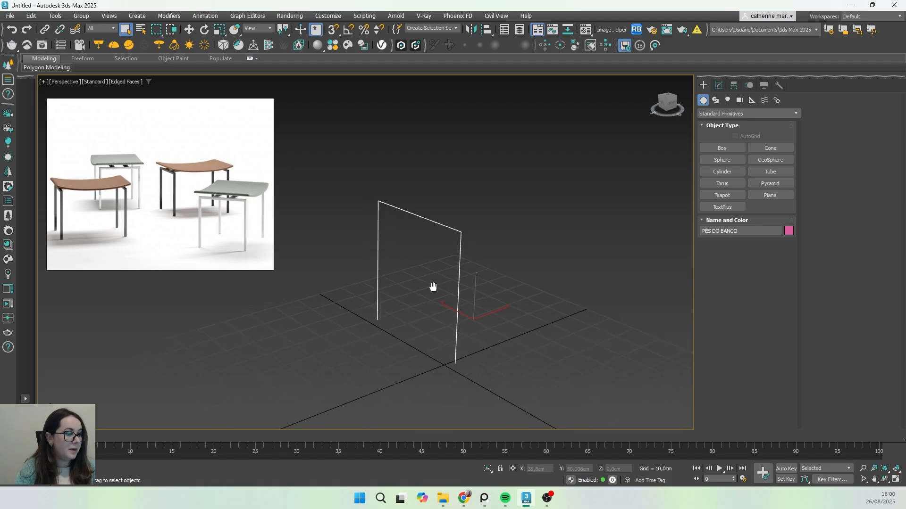
left_click(719, 86)
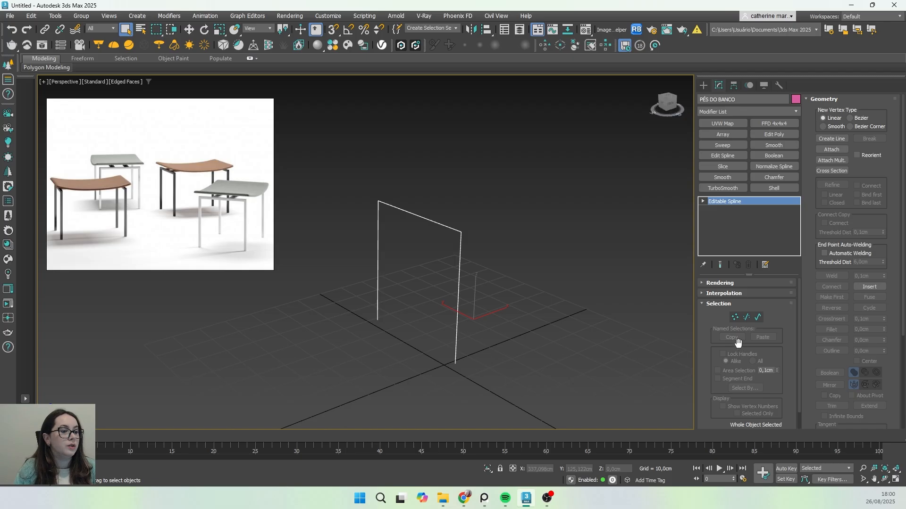
left_click(701, 282)
left_click_drag(705, 298, 707, 353)
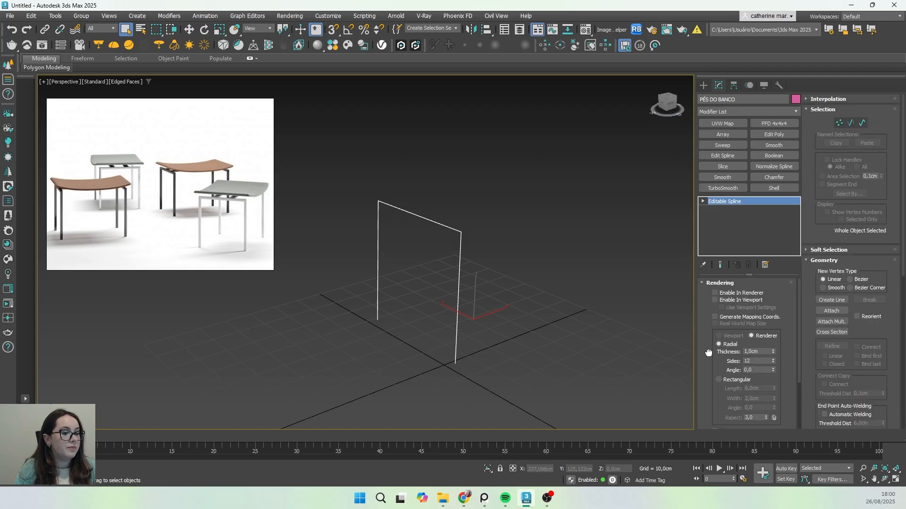
left_click(746, 294)
left_click(745, 301)
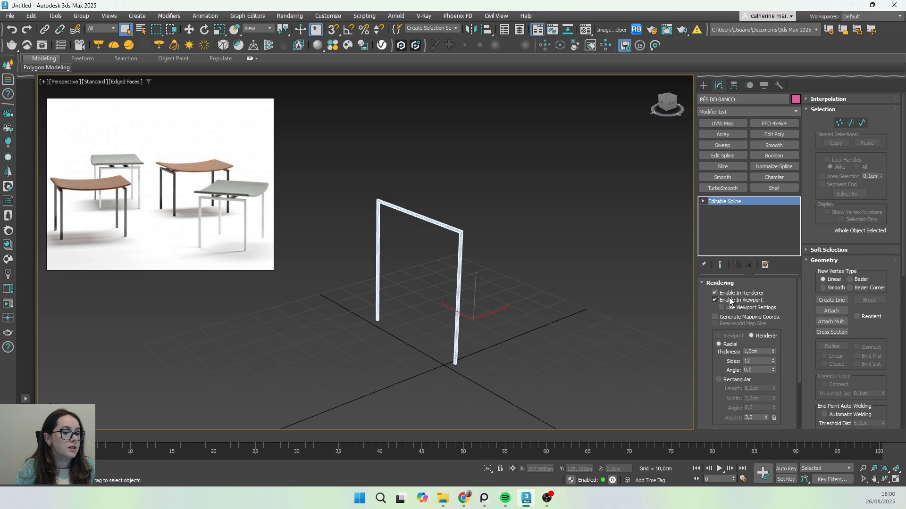
- Give the leg spline a rectangular cross-section with a length of 2 cm and a width of 2 cm
left_click_drag(705, 313, 704, 309)
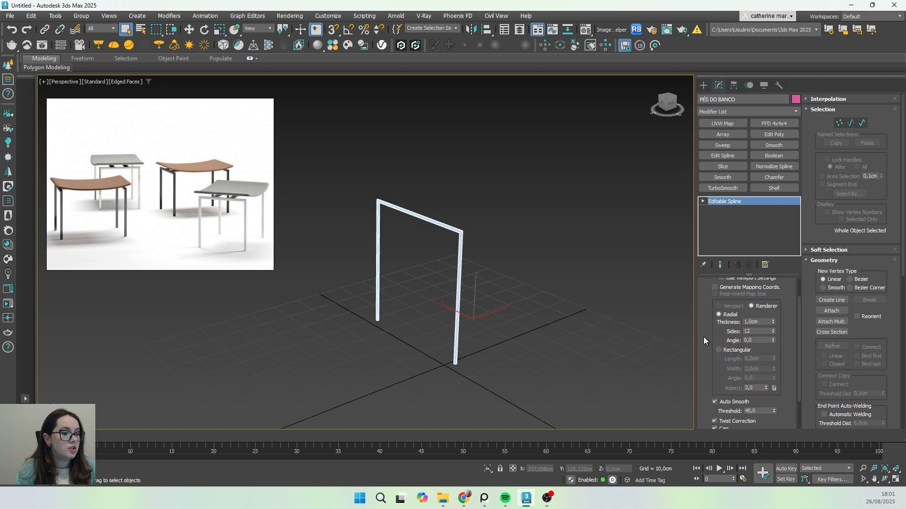
left_click_drag(704, 337, 702, 307)
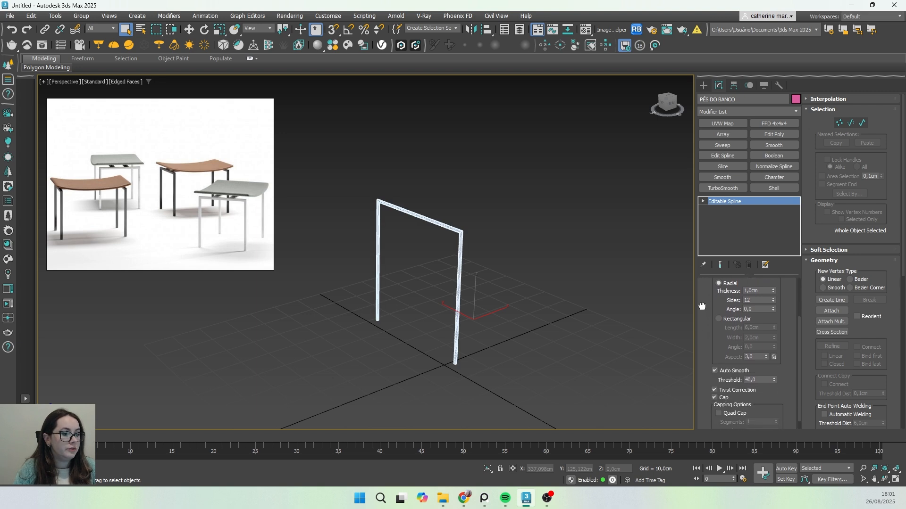
left_click(726, 319)
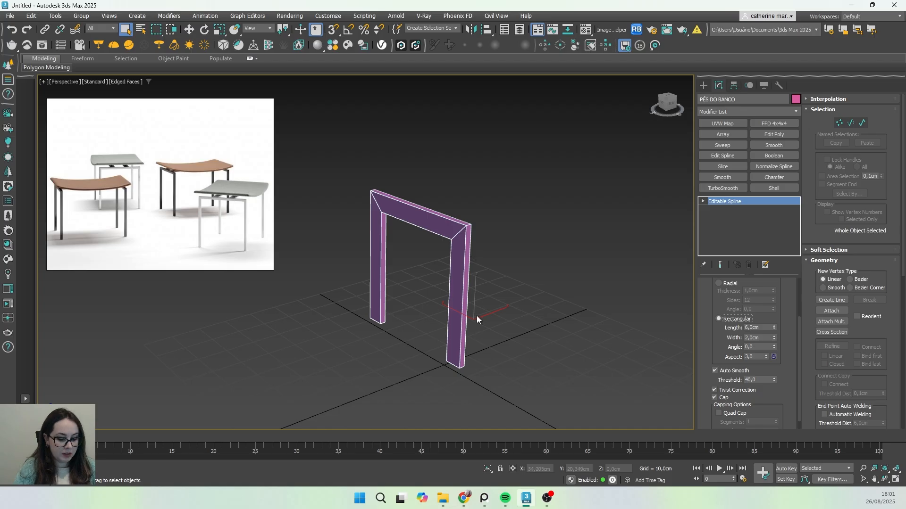
mouse_move(552, 332)
middle_mouse_down("alt")
mouse_move(525, 322)
mouse_move(547, 330)
middle_mouse_up("alt")
middle_click_drag(429, 287, 420, 272)
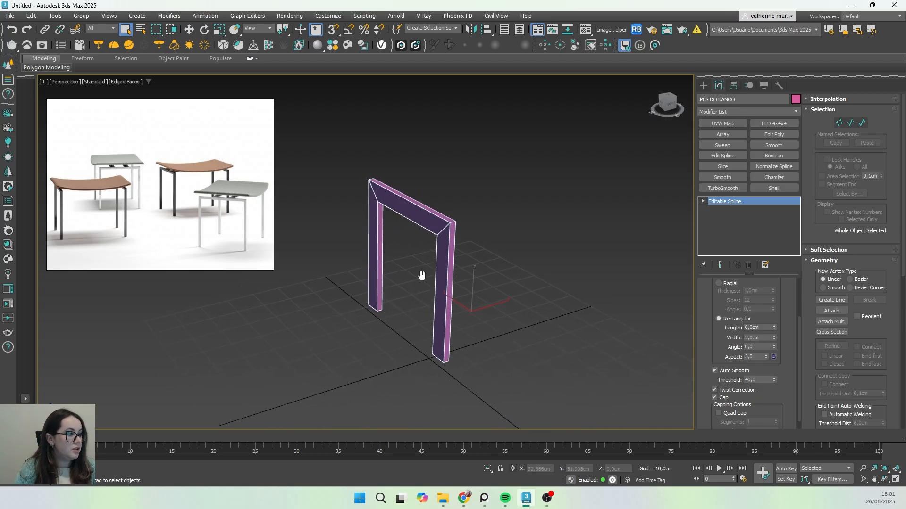
left_click(770, 329)
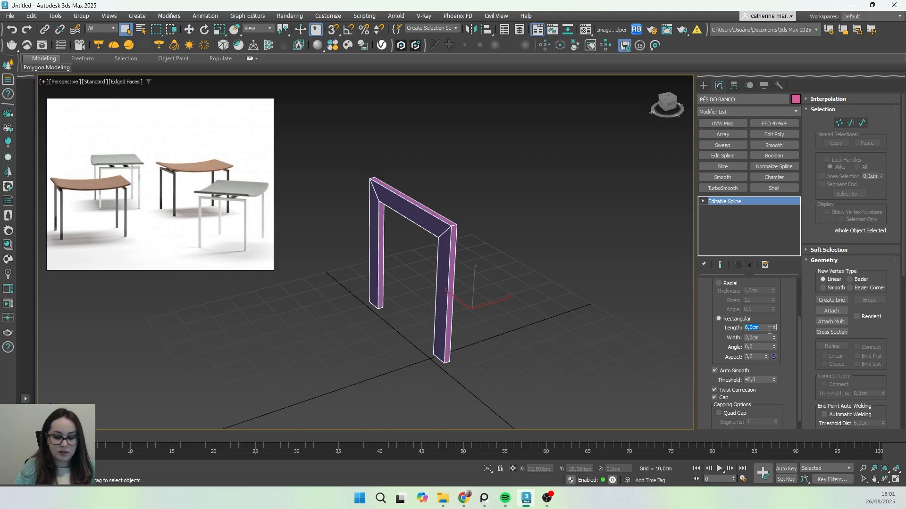
type("2")
key("Return")
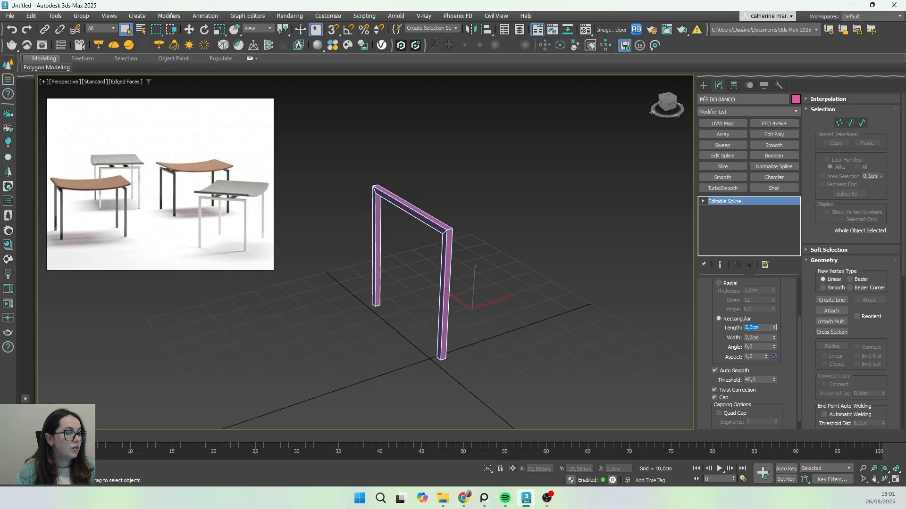
key("Tab")
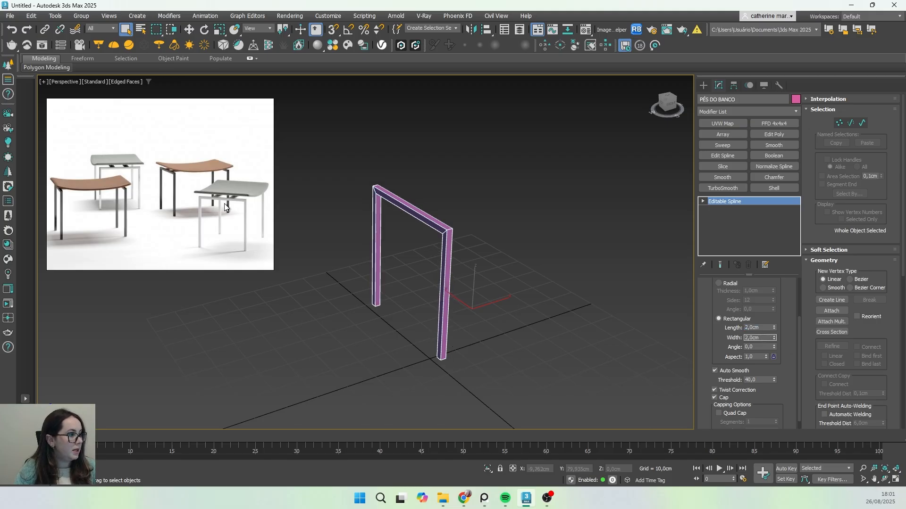
- Check the leg frame against the reference image and zoom the image back out to show all the stools
middle_click_drag(457, 295, 454, 296)
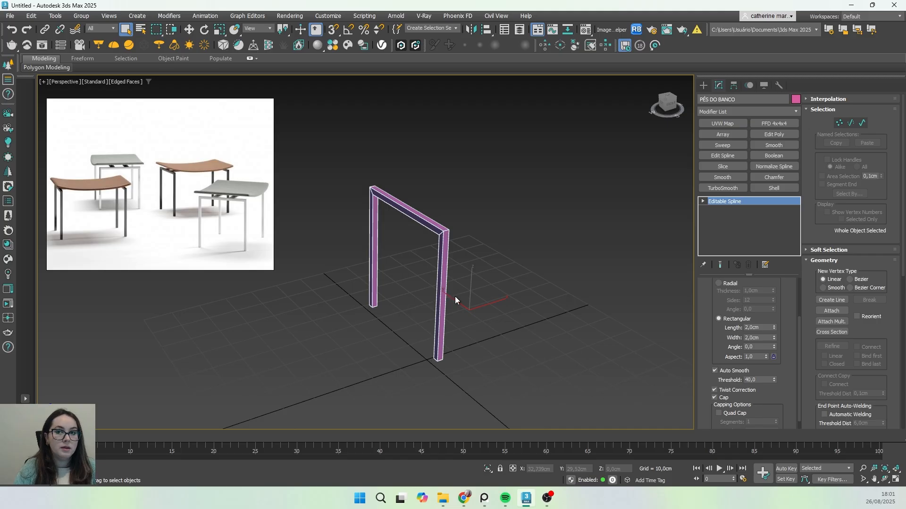
middle_click_drag(402, 248, 350, 217, "alt")
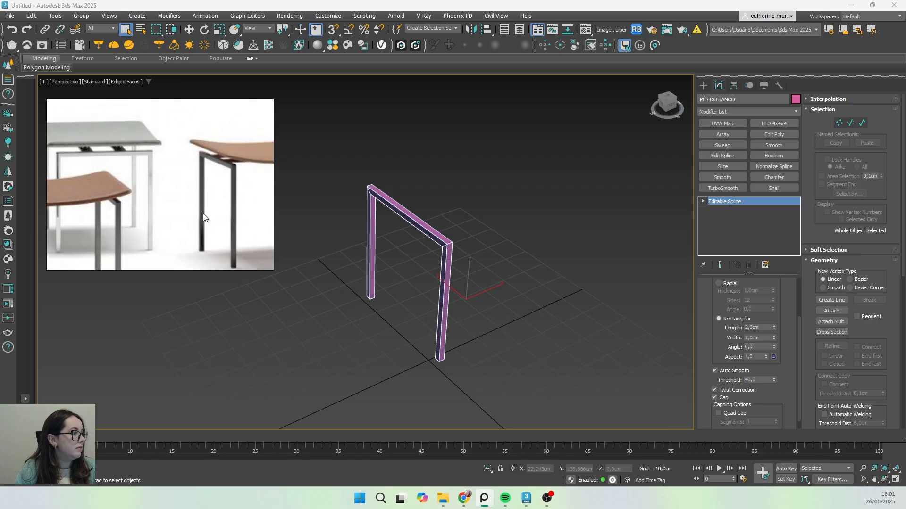
scroll(203, 209, "down", 4)
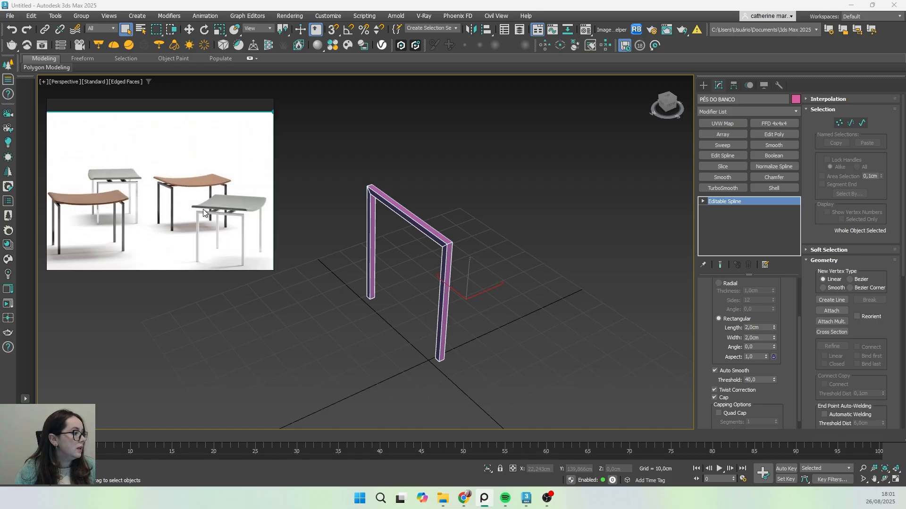
mouse_move(184, 222)
middle_mouse_down()
mouse_move(183, 205)
mouse_move(194, 212)
middle_mouse_up()
scroll(185, 206, "up", 1)
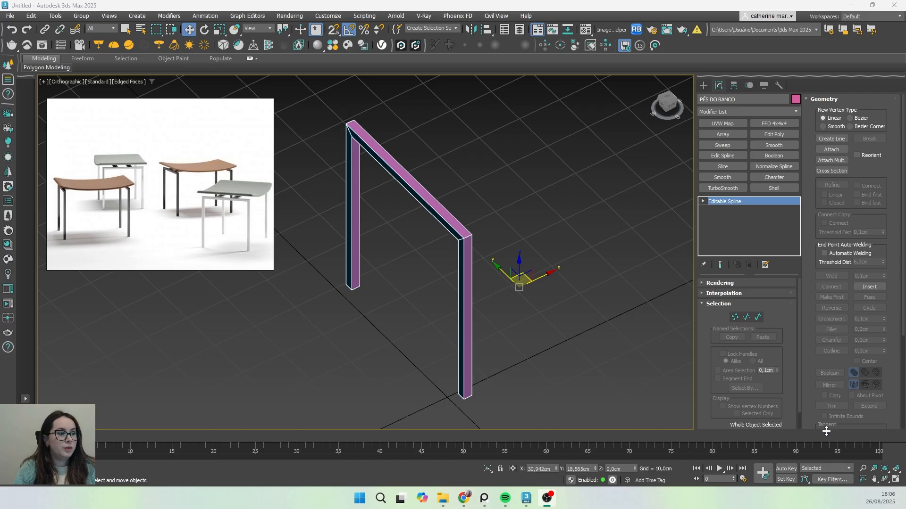
- Move the leg frame in the top view to about X 37.3 cm and Y 20.7 cm
middle_click_drag(547, 329, 549, 310)
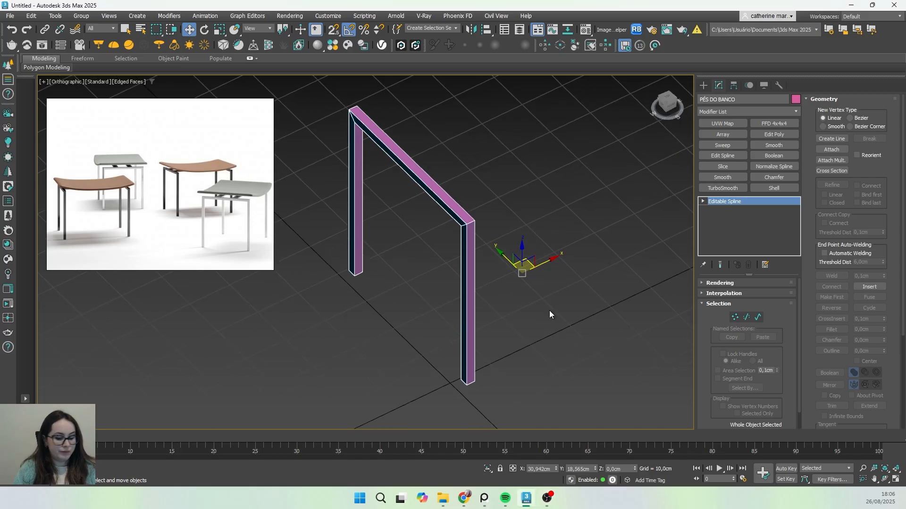
key("t")
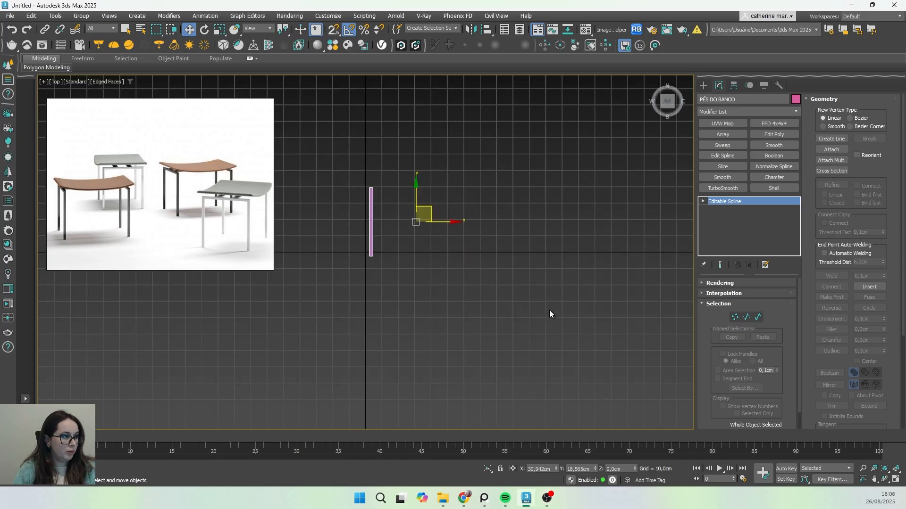
middle_click_drag(549, 309, 538, 313)
scroll(452, 244, "up", 6)
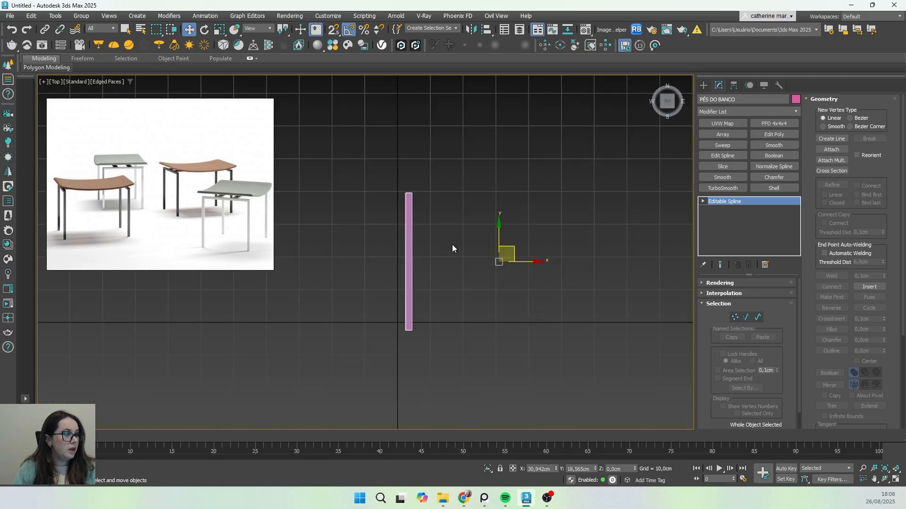
scroll(437, 274, "down", 3)
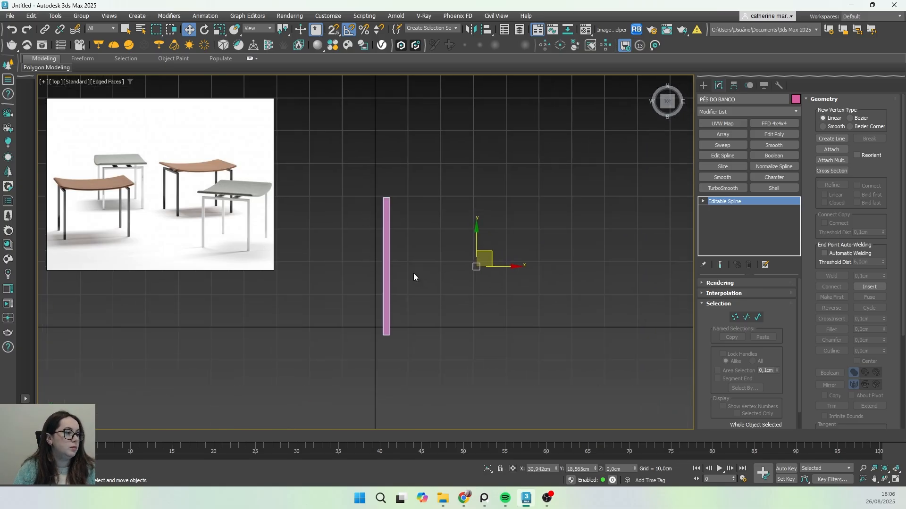
left_click_drag(493, 251, 512, 255)
middle_click_drag(511, 255, 468, 282, "alt")
key("t")
key("z")
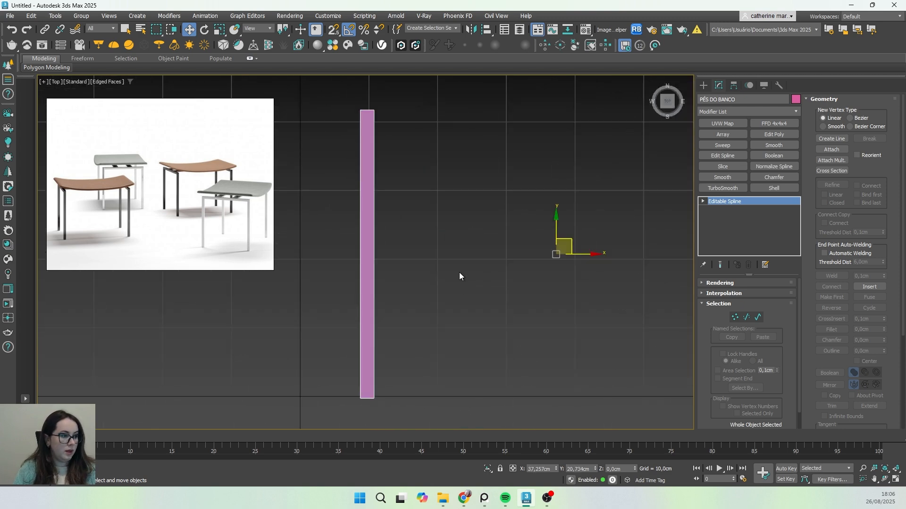
scroll(440, 252, "down", 4)
scroll(465, 262, "up", 3)
middle_click_drag(465, 260, 499, 265)
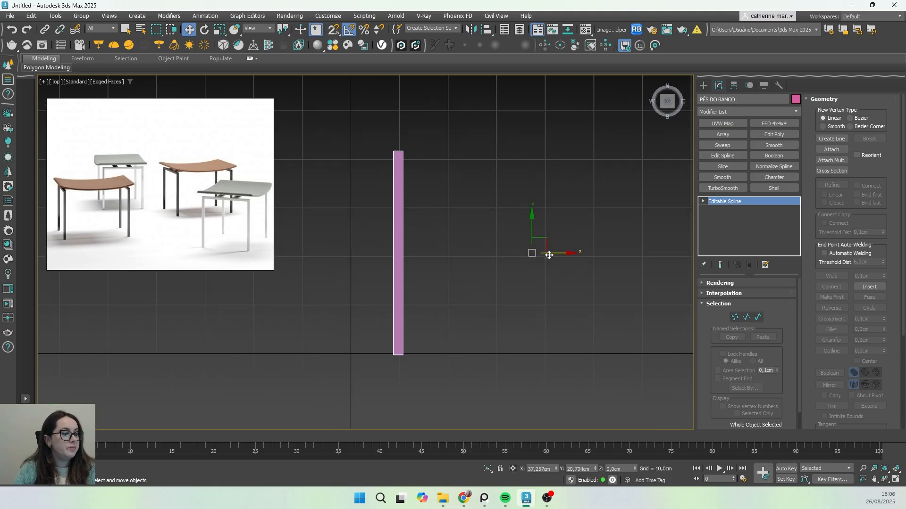
- Turn on snapping and move only the leg frame's pivot onto the spline vertex at its lower end in the top view
left_click(735, 85)
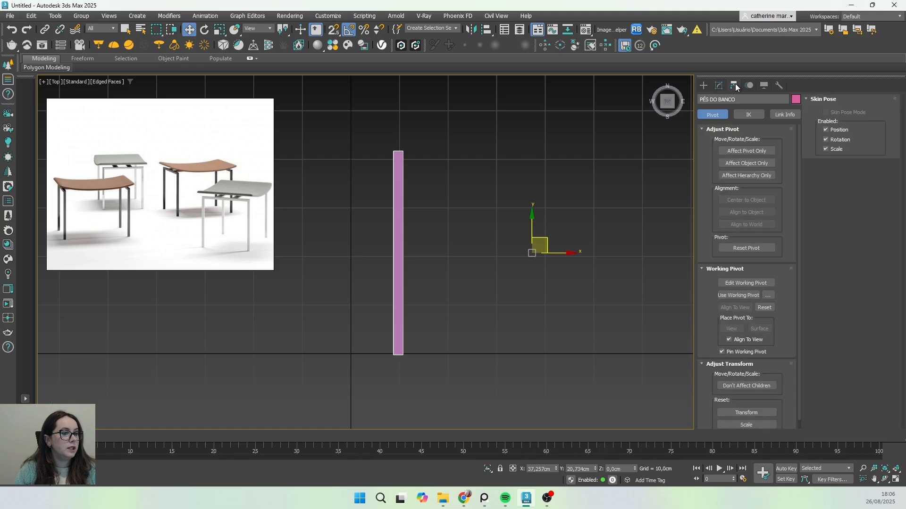
left_click(746, 151)
left_click_drag(545, 238, 503, 271)
left_click(333, 30)
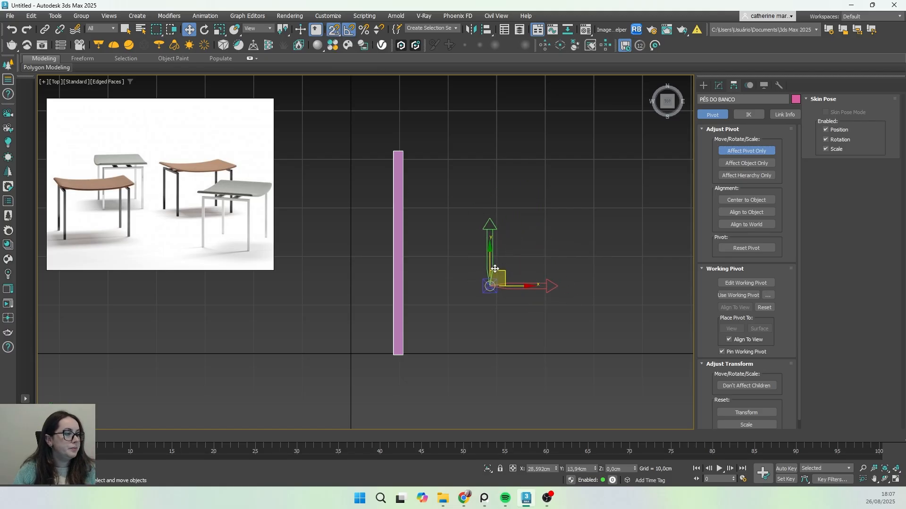
left_click_drag(494, 269, 399, 360)
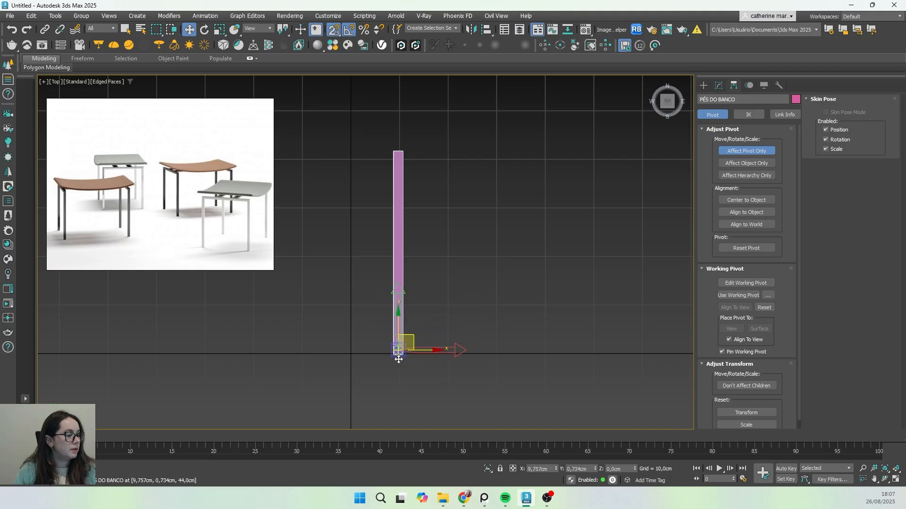
scroll(398, 359, "up", 8)
mouse_move(398, 318)
left_mouse_down()
mouse_move(363, 346)
mouse_move(397, 340)
mouse_move(395, 317)
left_mouse_up()
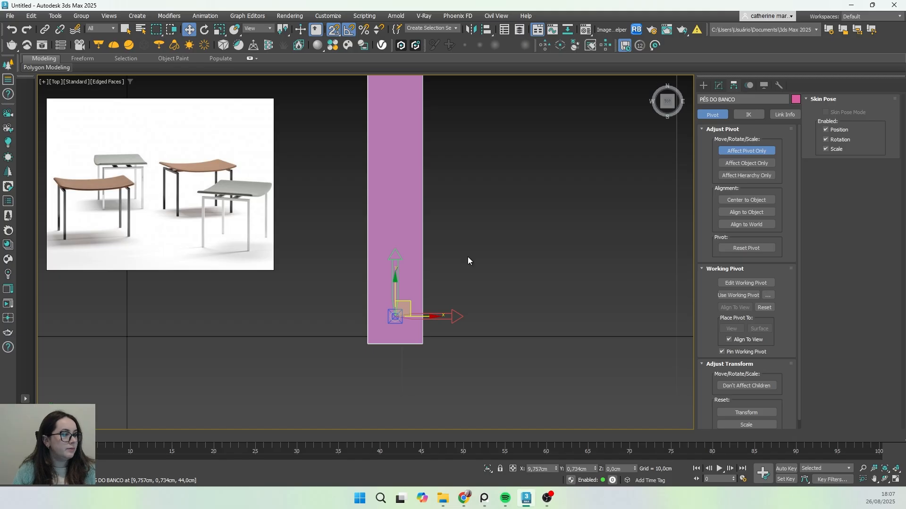
middle_click_drag(467, 260, 497, 290)
left_click(769, 151)
- Convert the leg frame to an Editable Poly
scroll(497, 289, "down", 6)
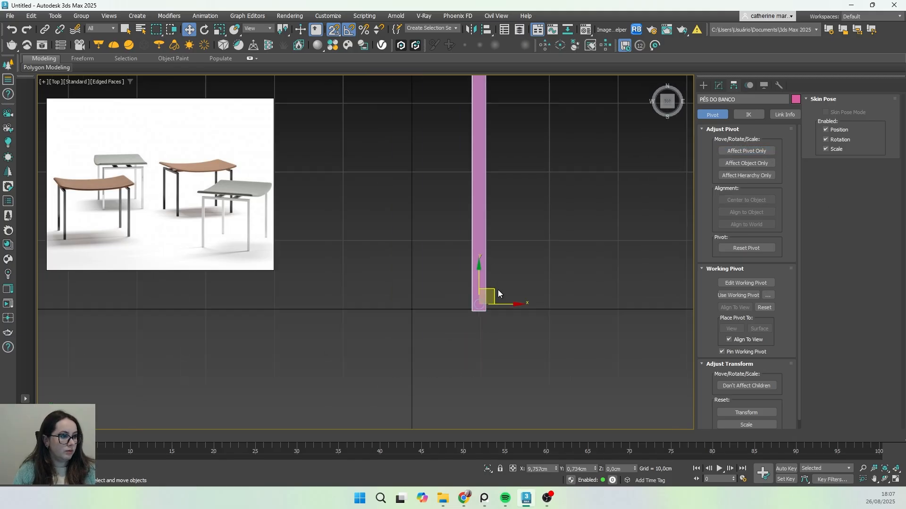
mouse_move(518, 238)
middle_mouse_down()
mouse_move(489, 282)
mouse_move(524, 251)
mouse_move(503, 239)
middle_mouse_up()
scroll(488, 282, "down", 3)
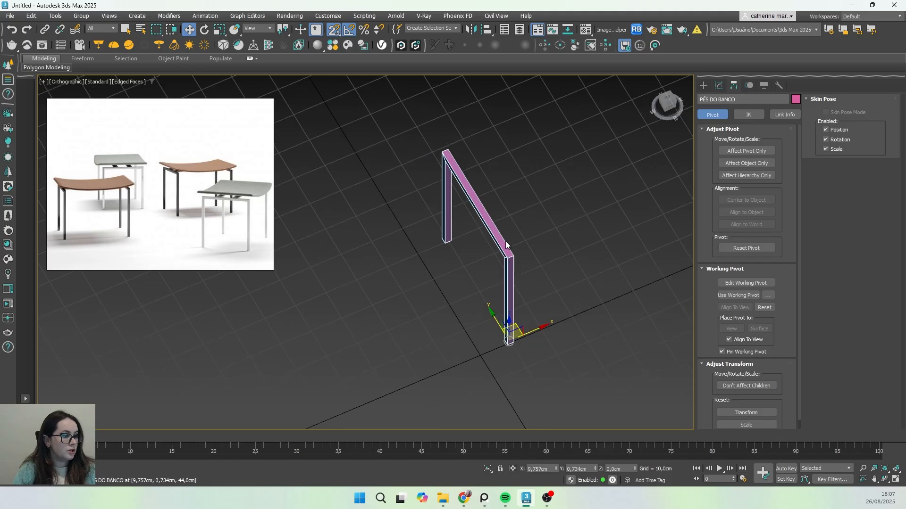
right_click(503, 239)
mouse_move(562, 367)
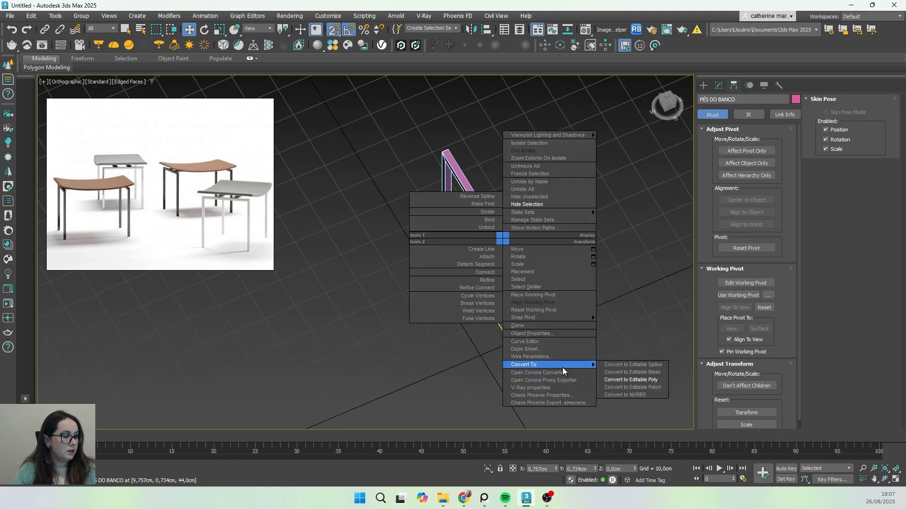
left_click(643, 381)
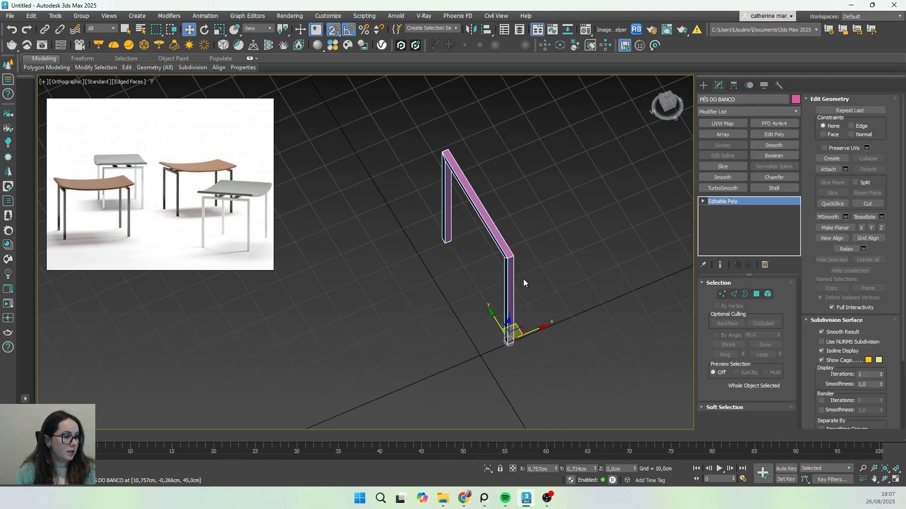
- Snap only the leg frame's pivot to the lower-left corner vertex of the frame in the top view
middle_click_drag(550, 226, 500, 246)
key("t")
key("z")
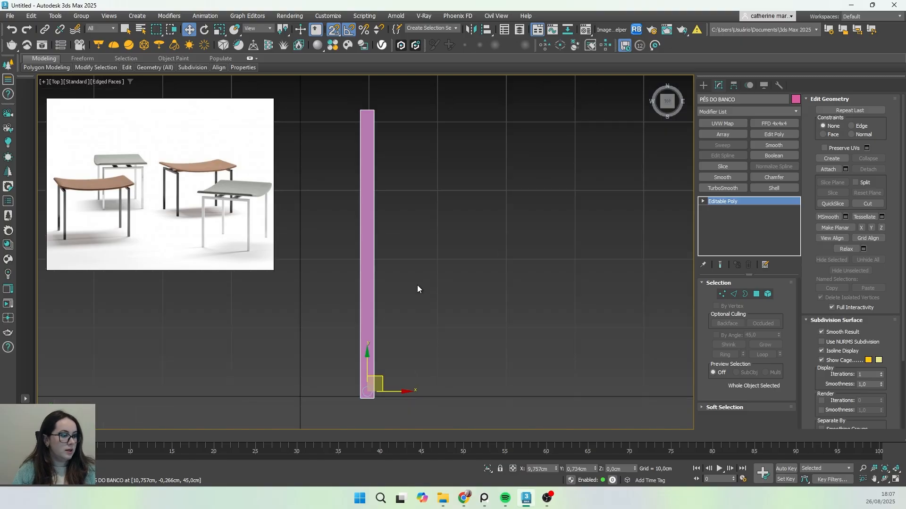
scroll(441, 279, "down", 2)
left_click(735, 91)
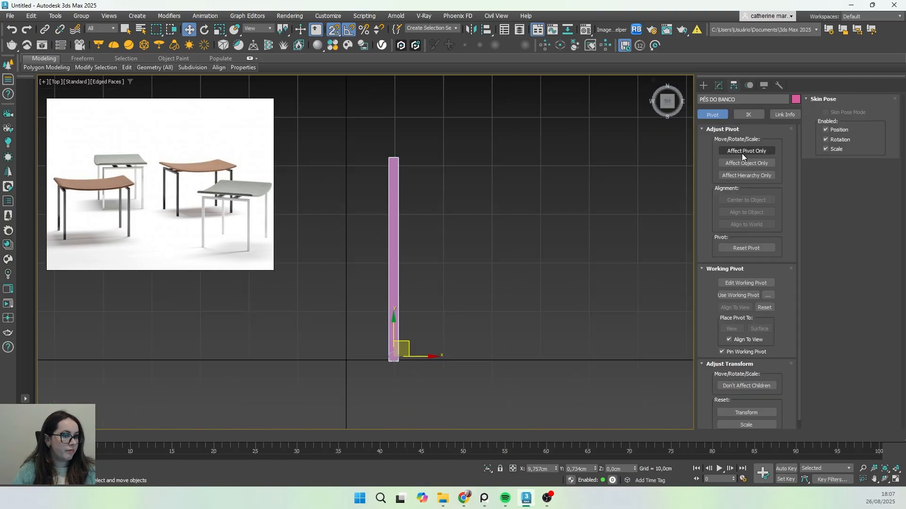
left_click(741, 153)
scroll(378, 351, "up", 2)
middle_click_drag(412, 353, 457, 337)
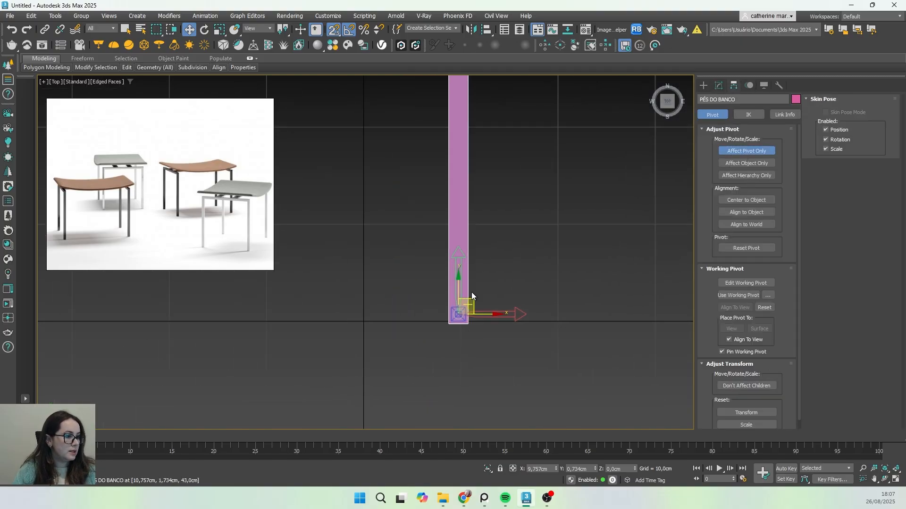
left_click_drag(461, 317, 452, 328)
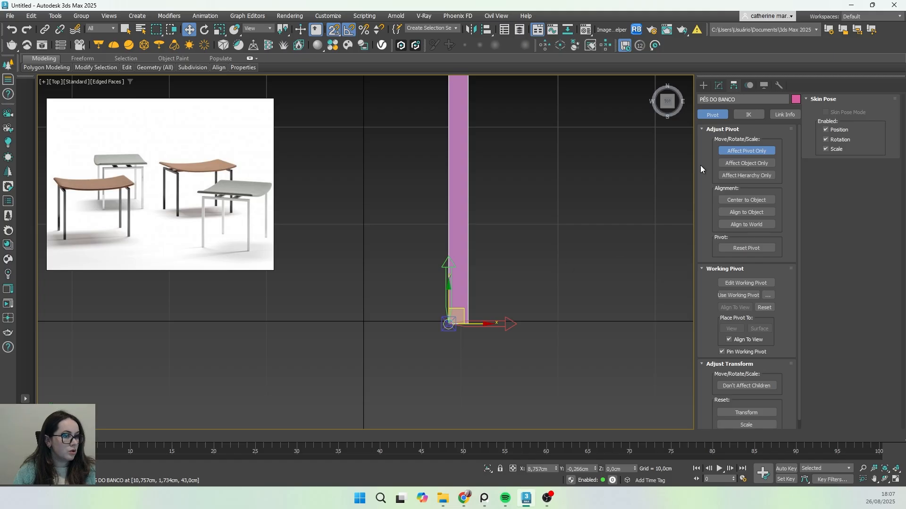
left_click(737, 152)
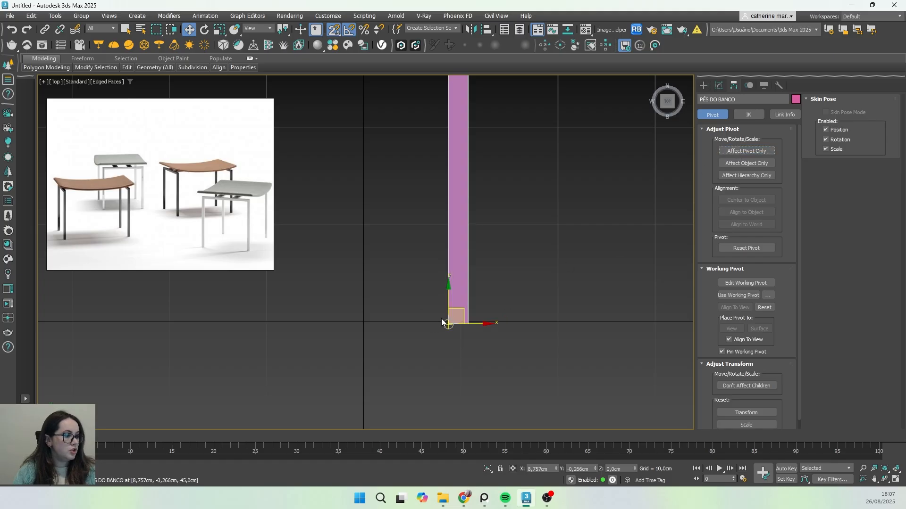
- Move the leg frame in the top view and set its absolute X and Y position to 0 cm
middle_click_drag(447, 324, 464, 345)
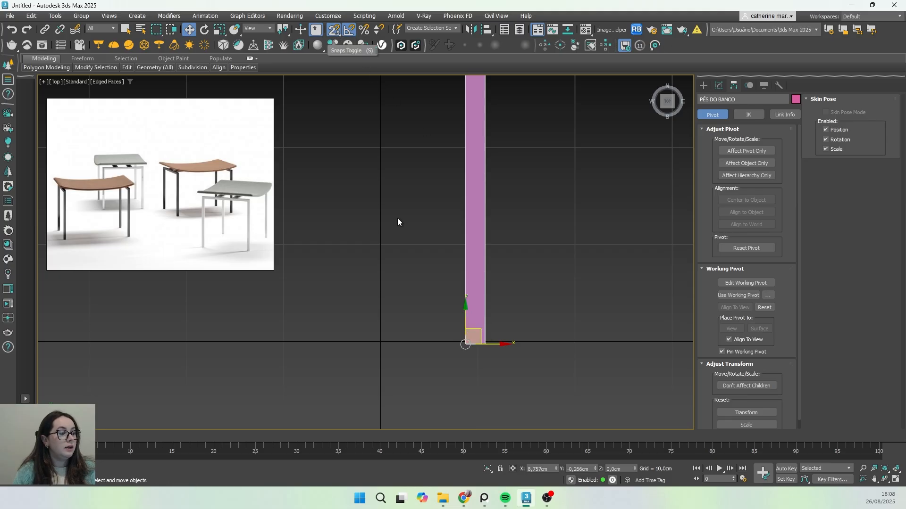
left_click_drag(485, 340, 409, 326)
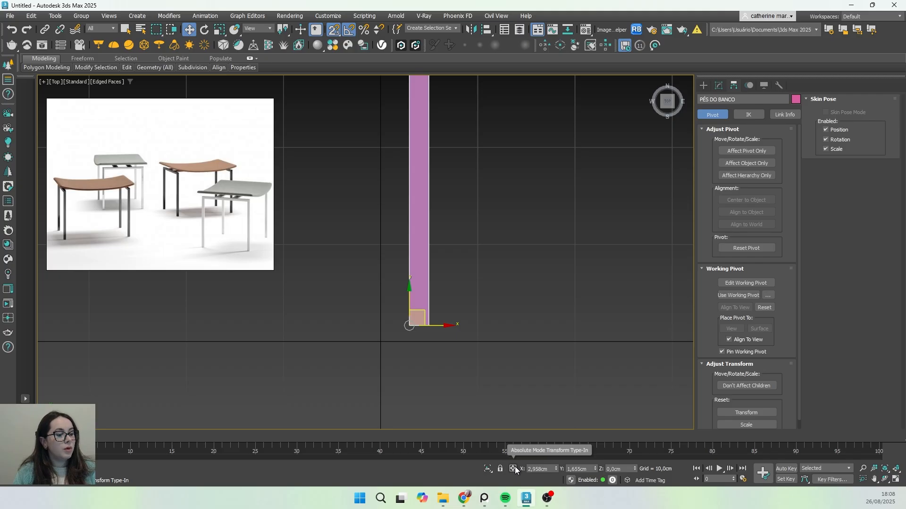
left_click(550, 469)
type("0")
key("Return")
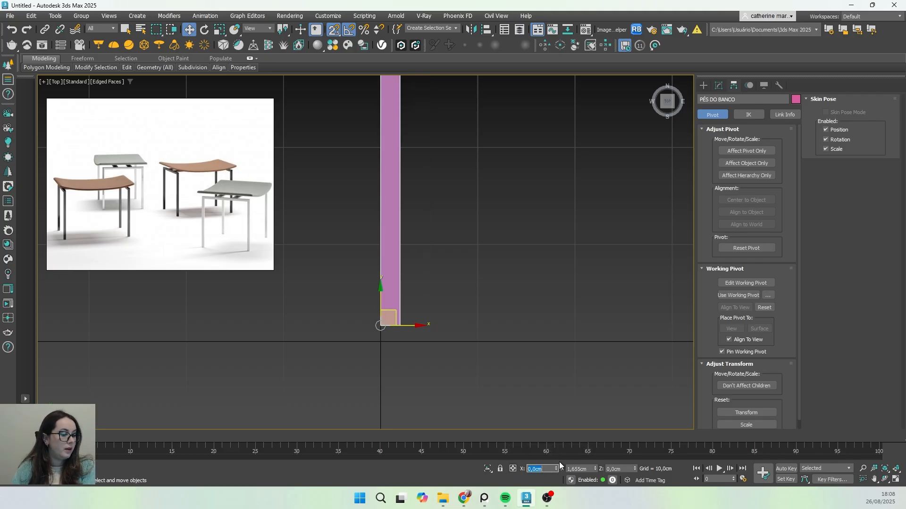
key("Tab")
type("0")
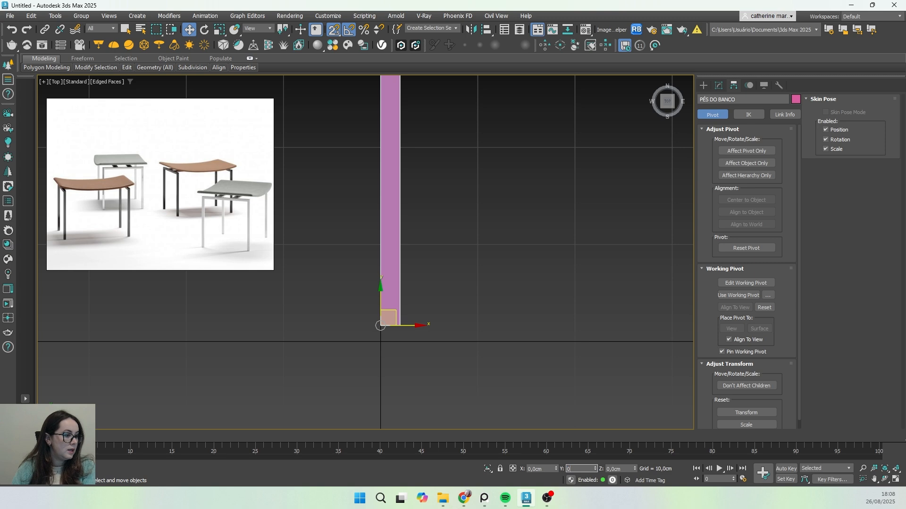
key("Return")
- Enter Element level on the leg frame's Editable Poly and select the whole frame in the top view
middle_click_drag(398, 370, 461, 307)
key("t")
scroll(458, 303, "down", 2)
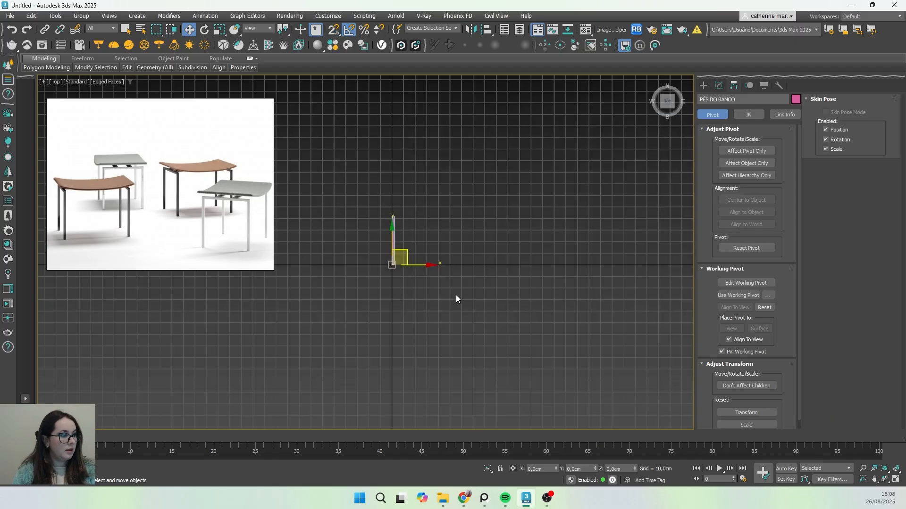
middle_click_drag(416, 247, 438, 301)
scroll(414, 295, "up", 6)
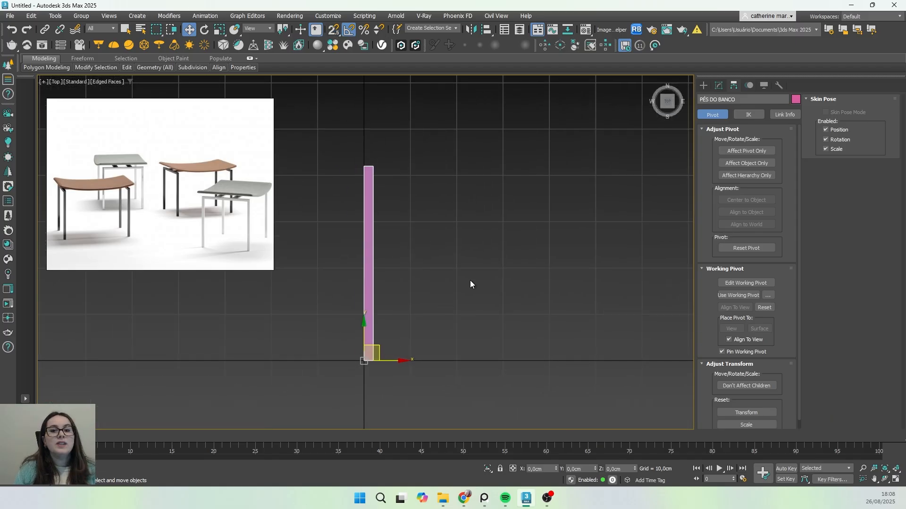
left_click(720, 85)
middle_click_drag(530, 259, 310, 218, "alt")
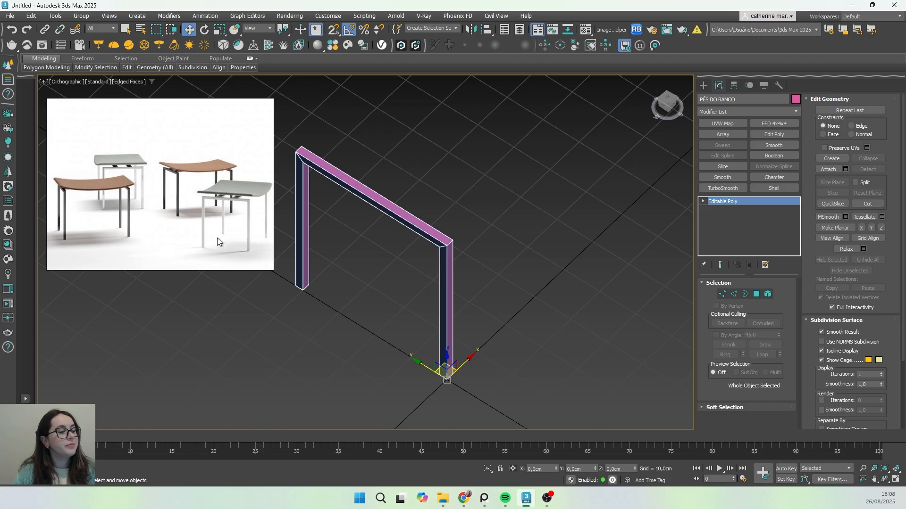
middle_click_drag(352, 315, 385, 330)
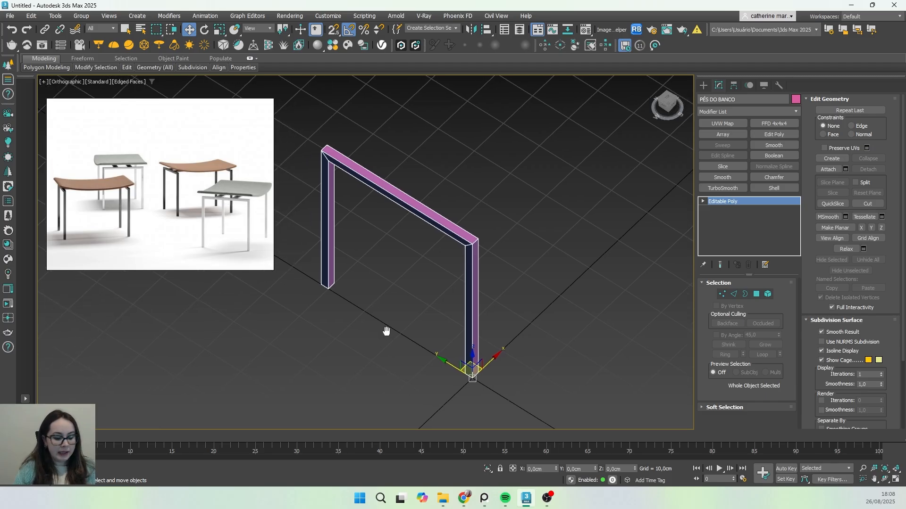
key("t")
key("z")
scroll(426, 292, "down", 2)
middle_click_drag(427, 291, 437, 285)
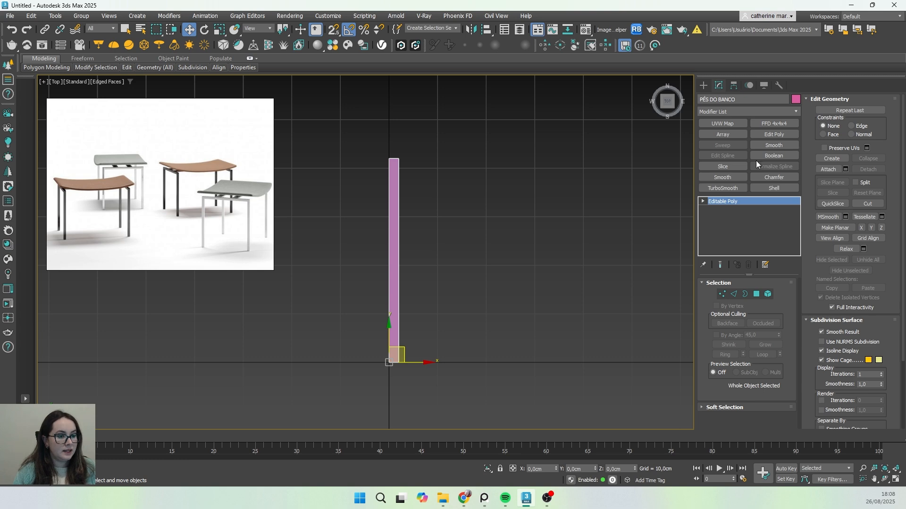
left_click(767, 294)
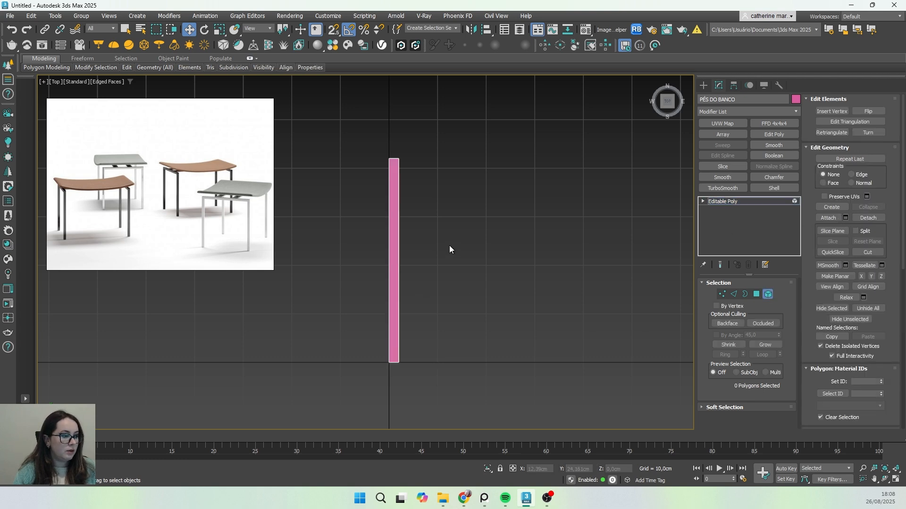
left_click_drag(449, 246, 364, 304)
- Activate the Slice Plane on the selected frame element and move it vertically to about Z 21.8 cm
middle_click_drag(366, 335, 392, 314, "alt")
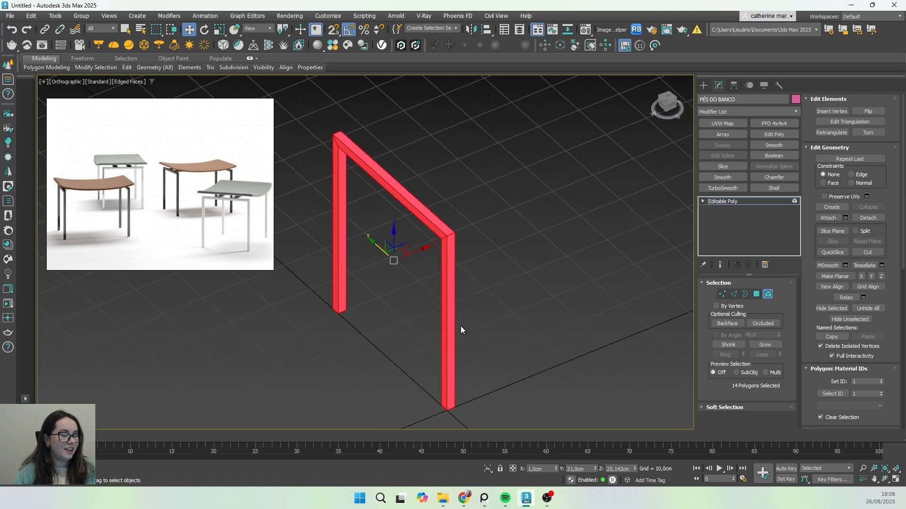
middle_click_drag(489, 347, 507, 317)
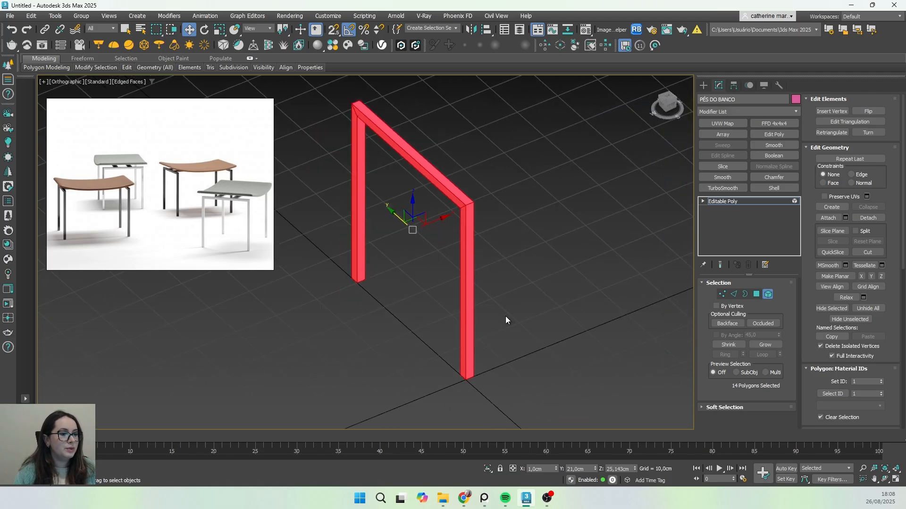
left_click(831, 231)
middle_click_drag(526, 351, 537, 351)
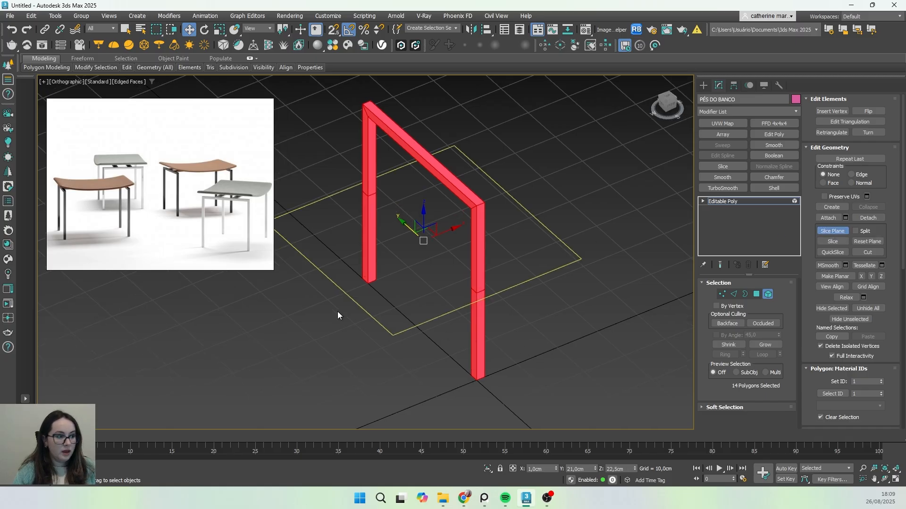
scroll(340, 245, "up", 3)
left_click_drag(457, 214, 461, 259)
scroll(462, 255, "down", 3)
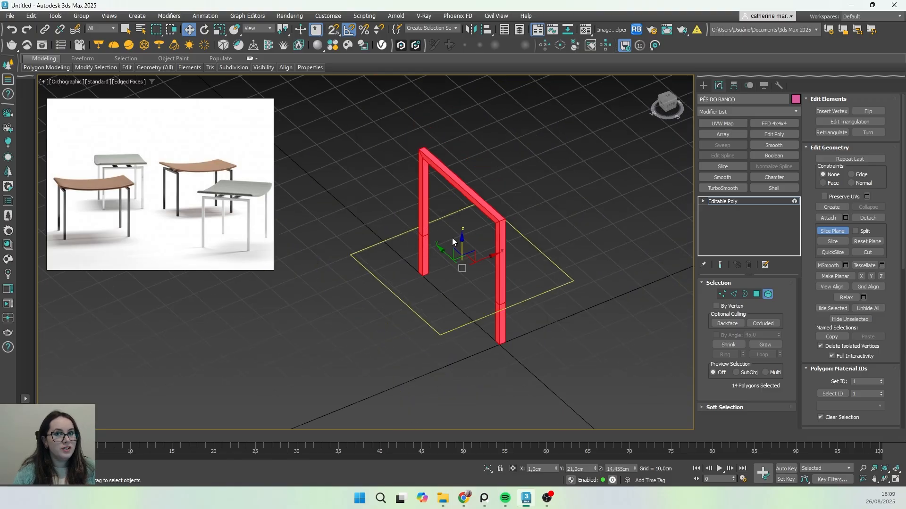
left_click_drag(462, 243, 451, 226)
middle_click_drag(455, 293, 432, 313)
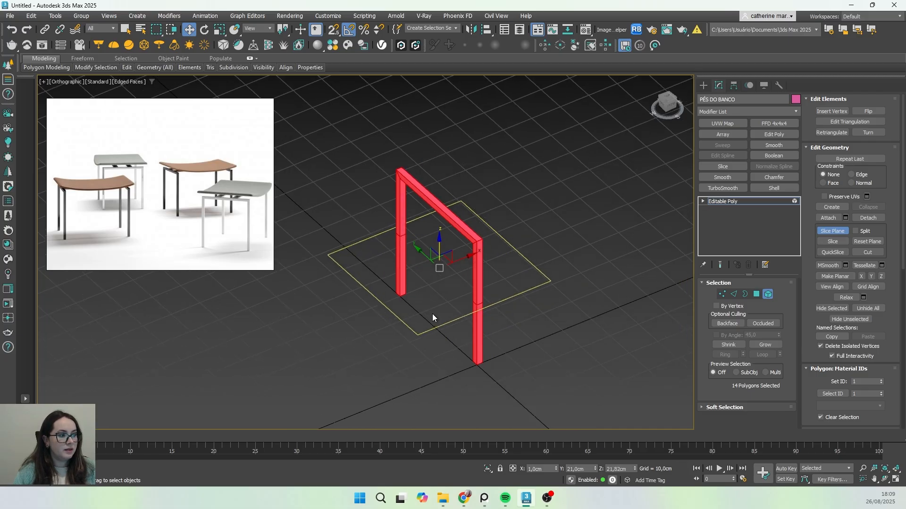
- Rotate the slice plane 90° about the X axis in the top view so it stands across the frame's crossbar
key("t")
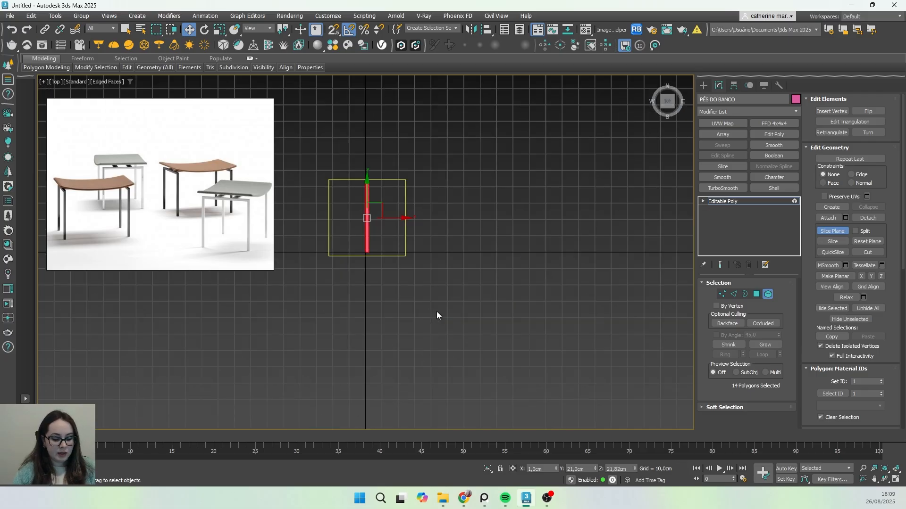
middle_click_drag(436, 316, 456, 328)
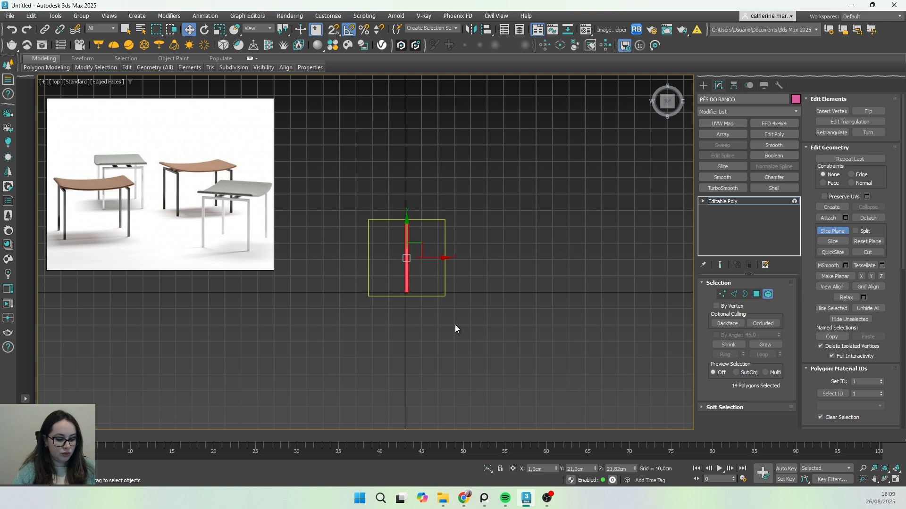
scroll(426, 255, "up", 6)
middle_click_drag(425, 255, 429, 297)
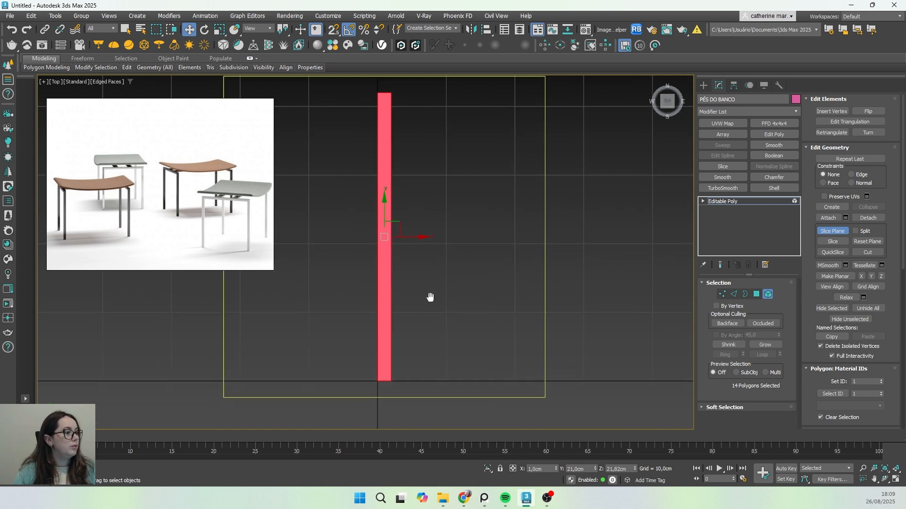
scroll(433, 296, "down", 4)
scroll(432, 292, "up", 2)
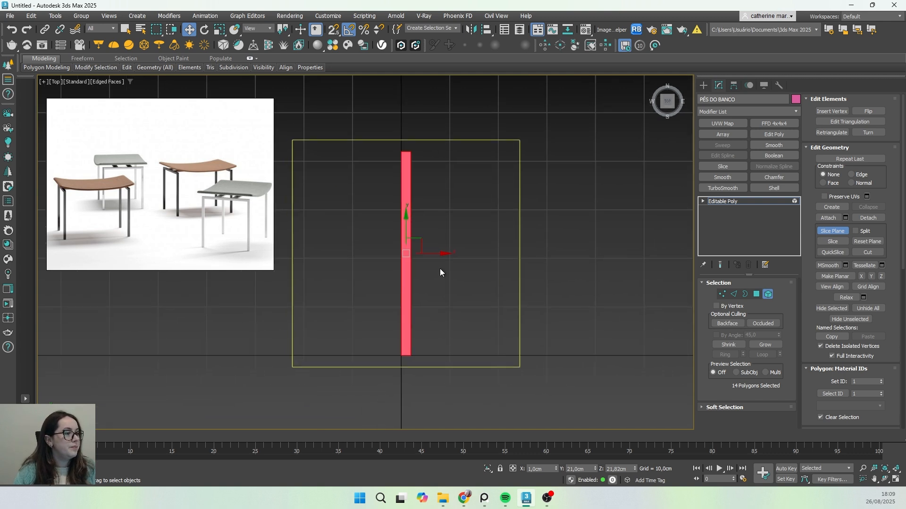
middle_click_drag(449, 314, 465, 314)
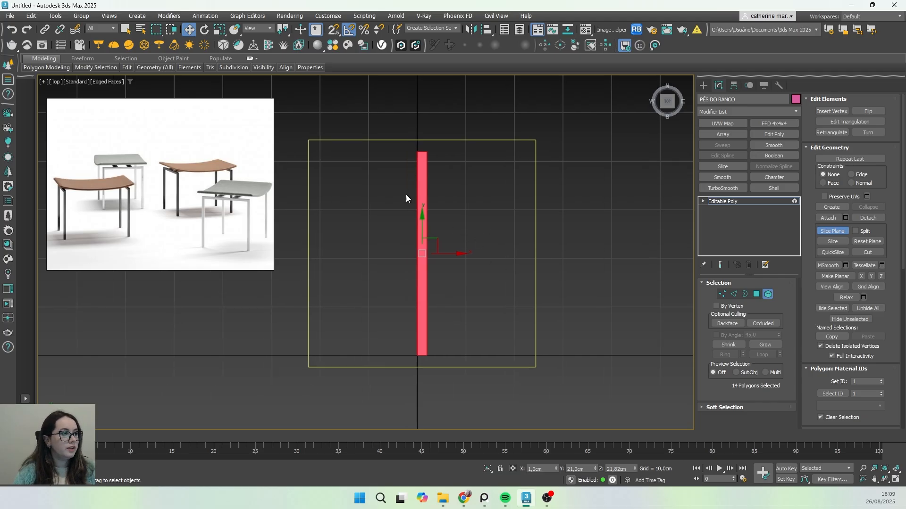
left_click(348, 30)
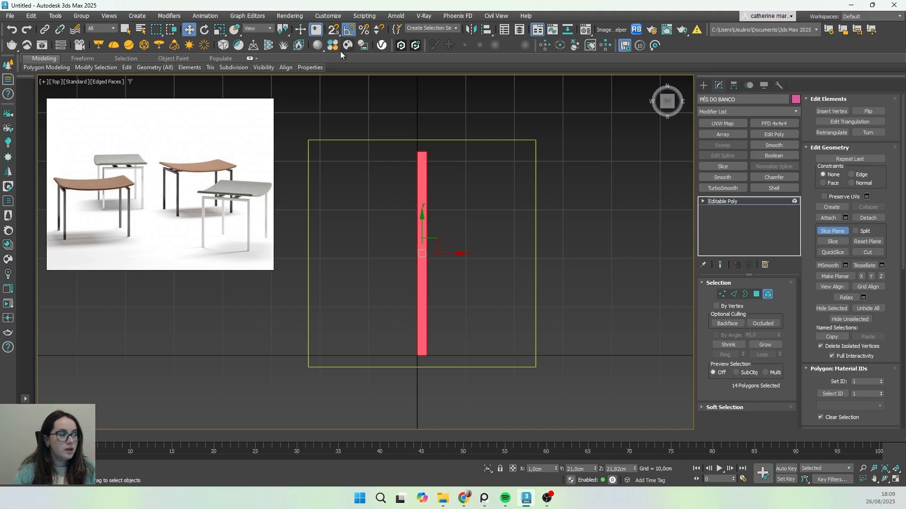
left_click(203, 31)
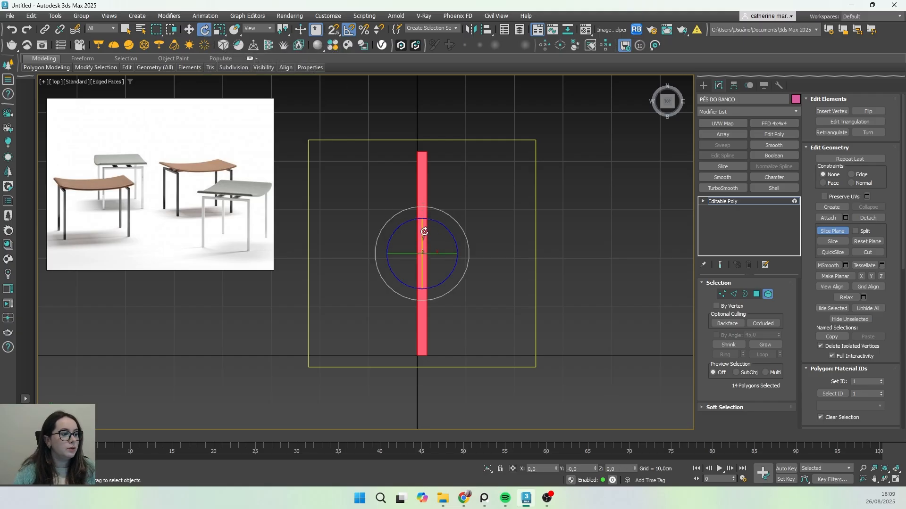
left_click_drag(423, 229, 402, 270)
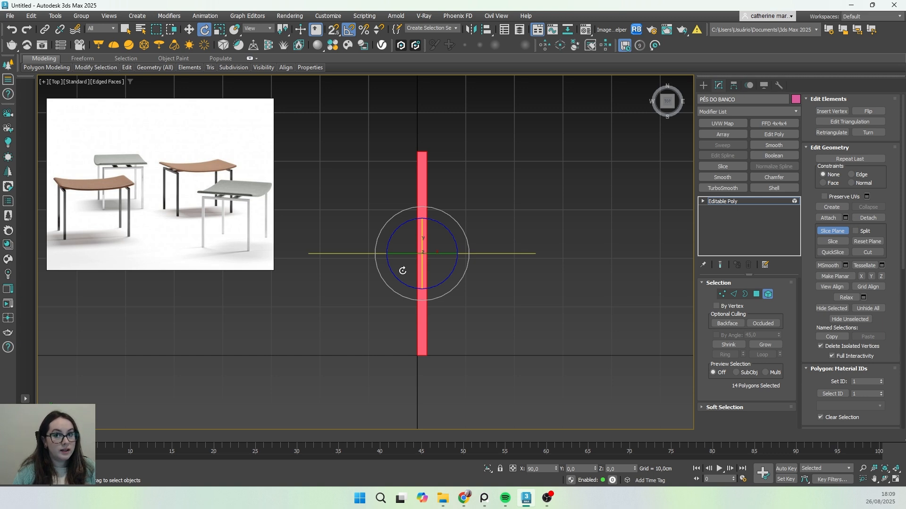
left_click_drag(402, 270, 400, 272)
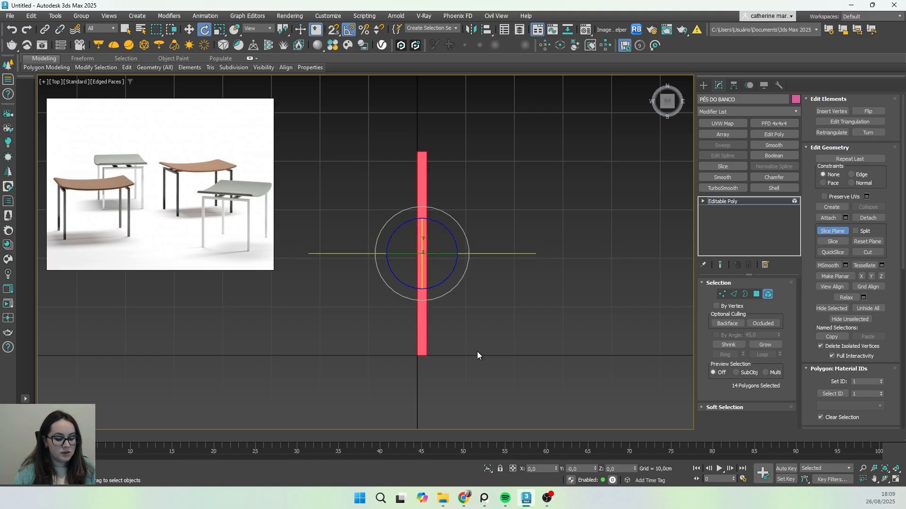
- Move the upright slice plane along the crossbar and set its absolute Y position to 0 cm
key("w")
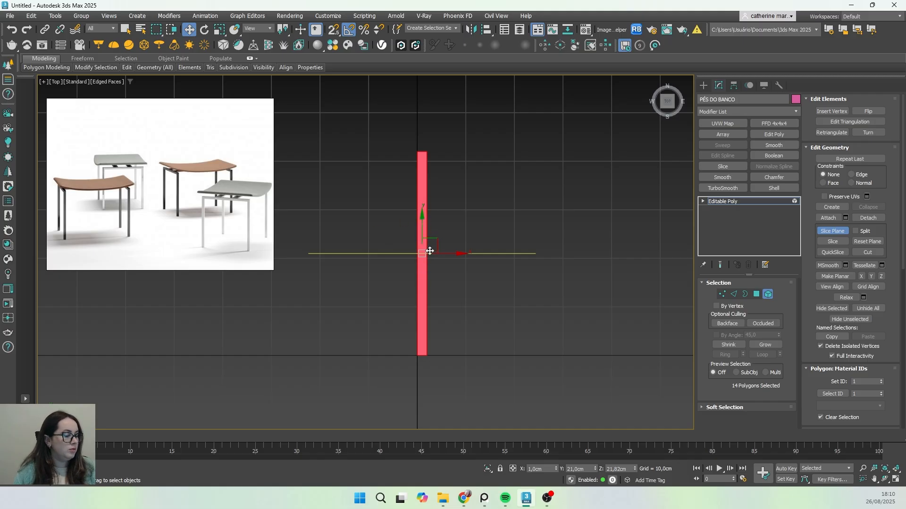
scroll(422, 228, "up", 2)
scroll(437, 251, "down", 2)
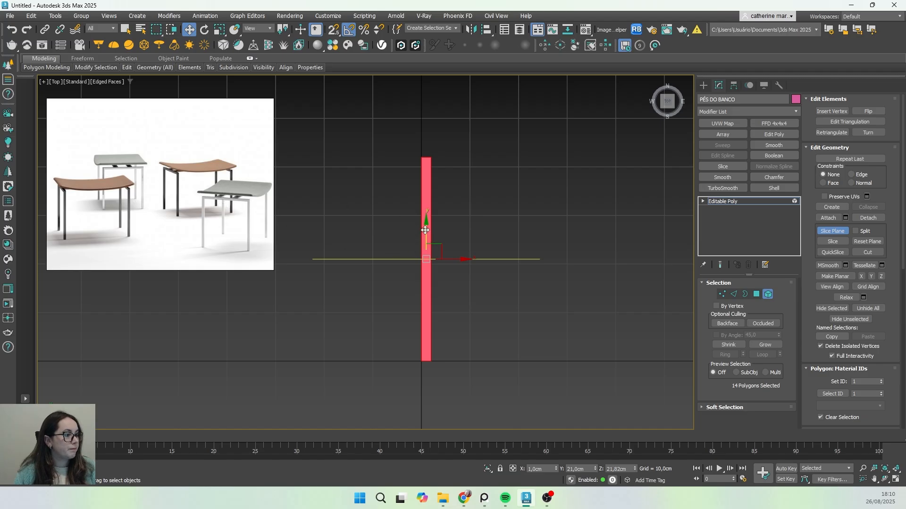
left_click_drag(425, 230, 425, 234)
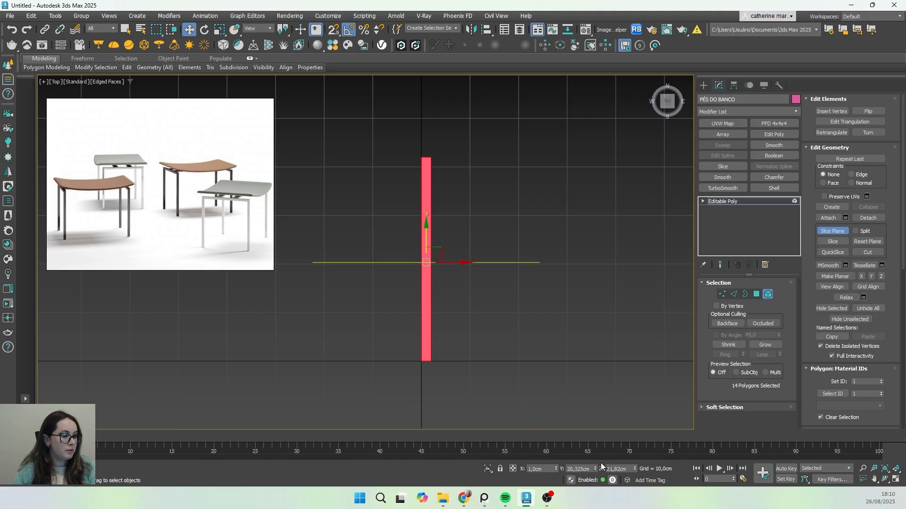
double_click(589, 469)
type("0")
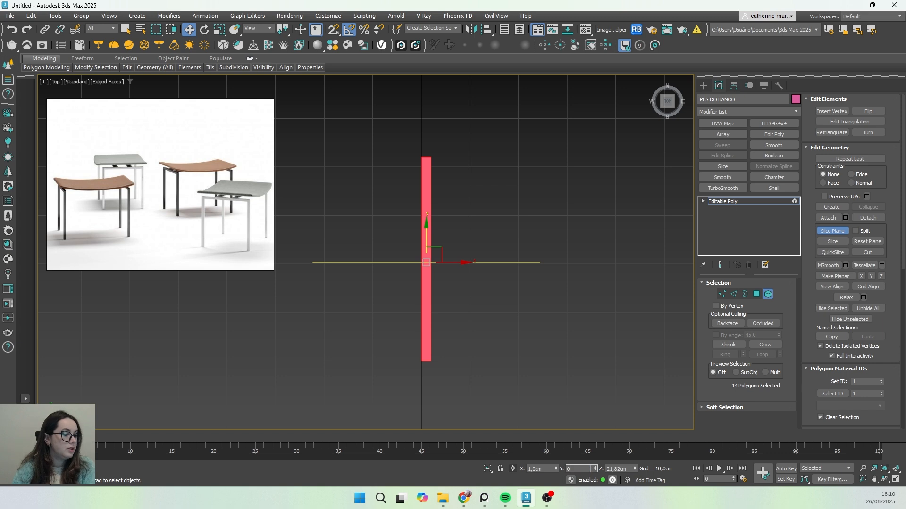
key("Return")
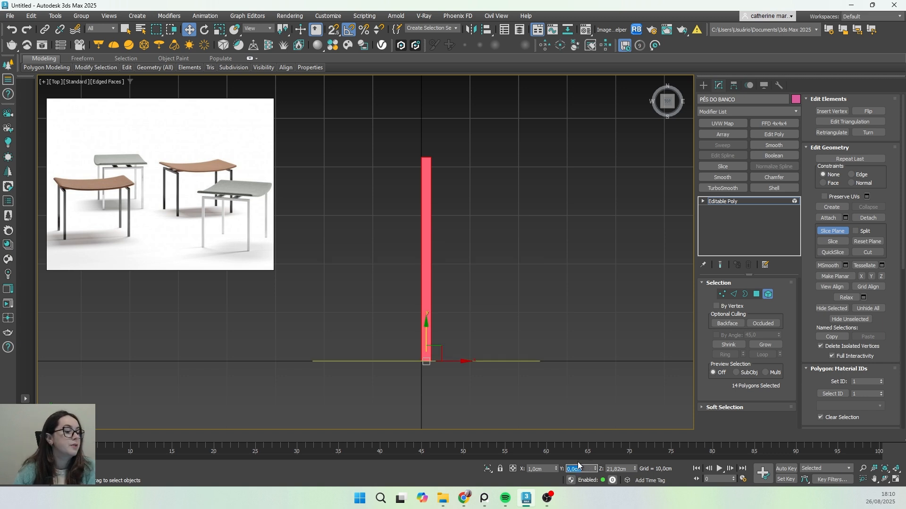
- Set the slice plane's absolute Y position to 20 cm, trying 10 cm in between
type("20")
key("Return")
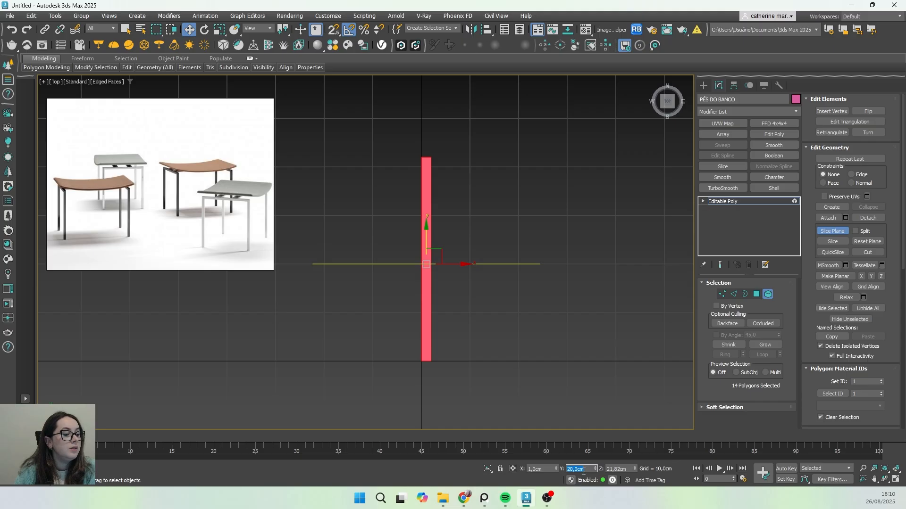
type("10")
key("Return")
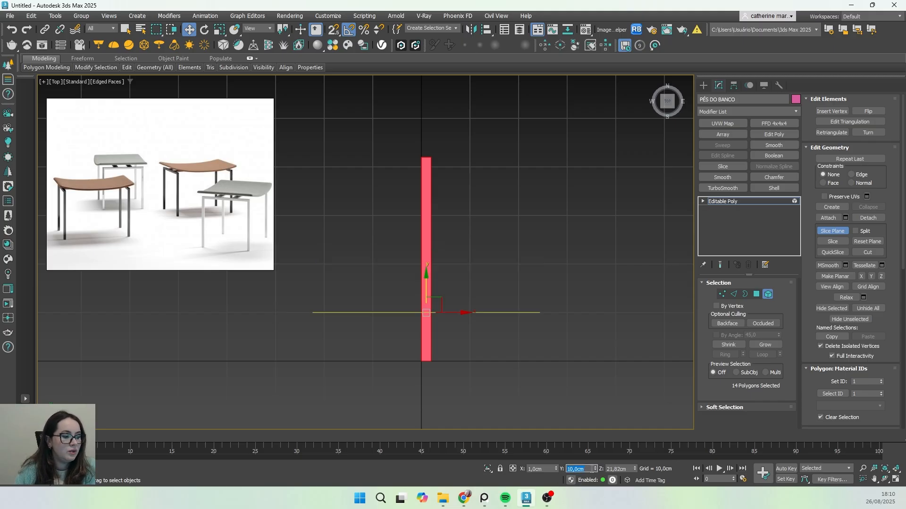
type("20")
key("Return")
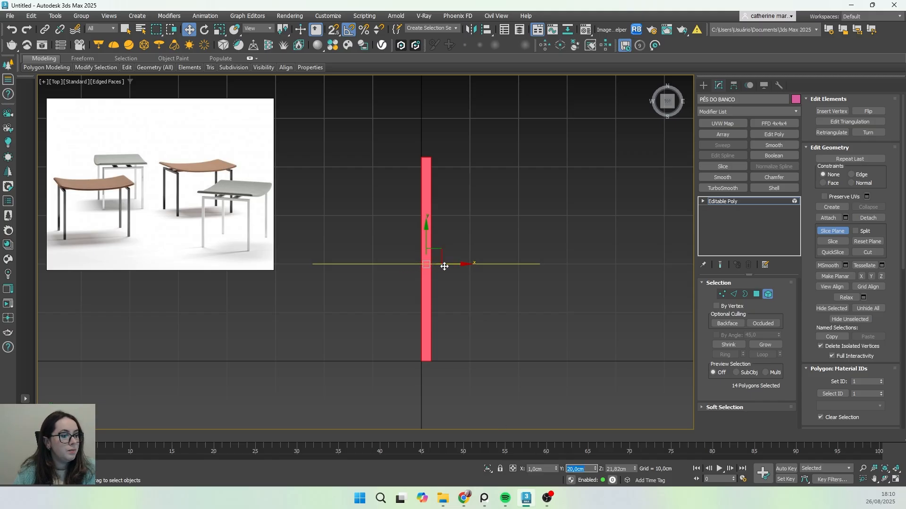
- Offset the slice plane by a relative 10 cm in Y and slice the frame at that position
left_click(513, 470)
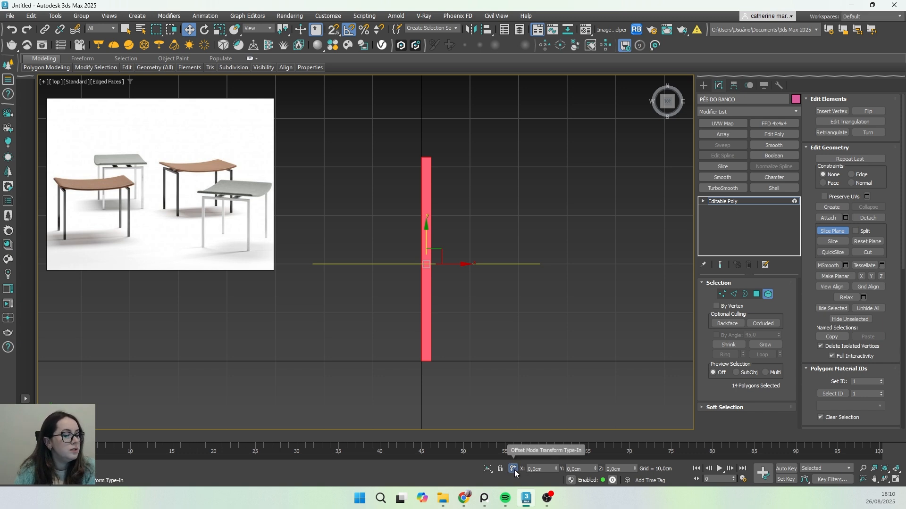
left_click(581, 469)
type("10")
key("Return")
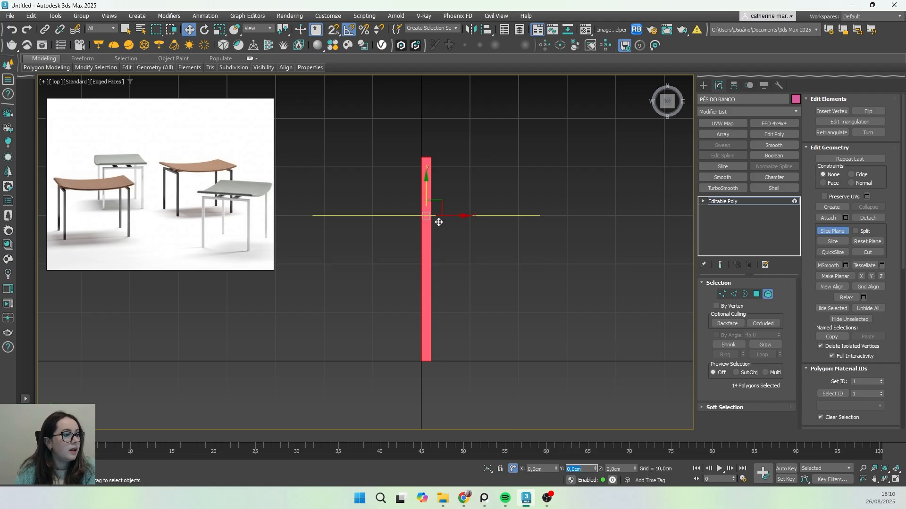
left_click(830, 241)
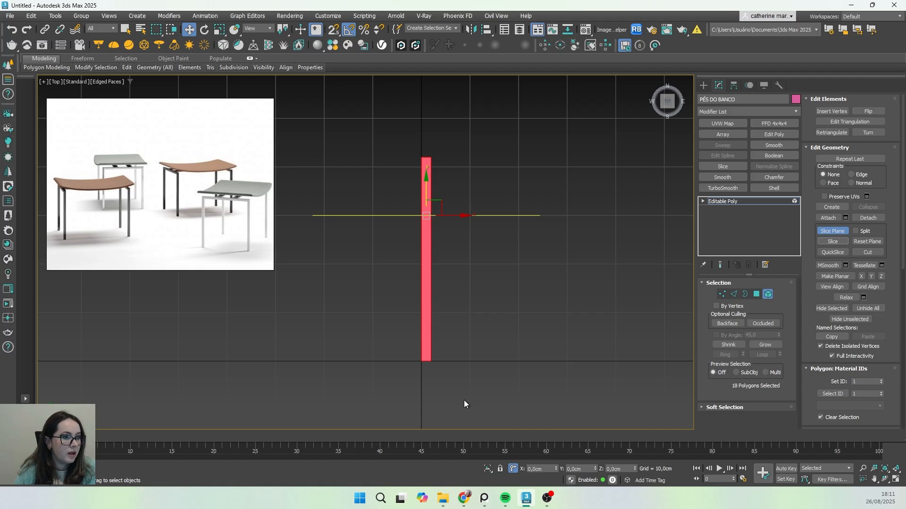
- Offset the slice plane by a relative -2 cm in Y, slice the frame there, and finish slicing
left_click(578, 469)
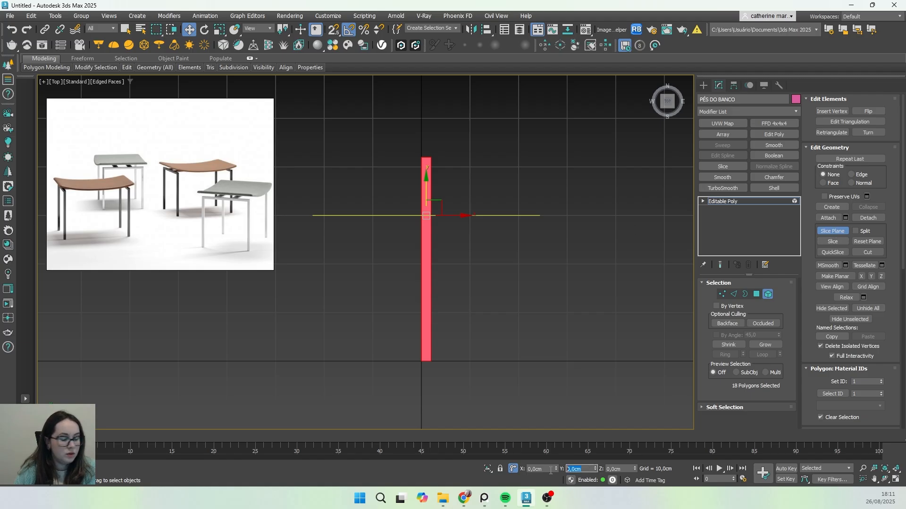
key("BackSpace")
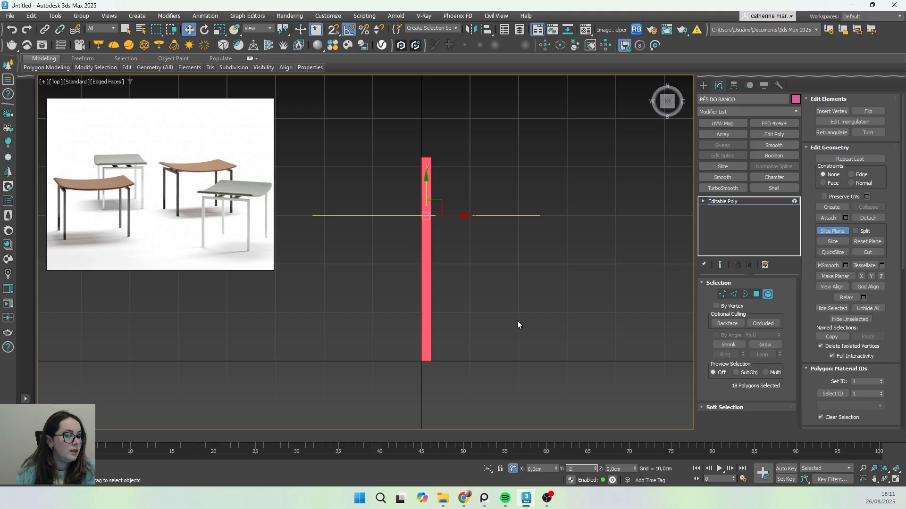
key("Return")
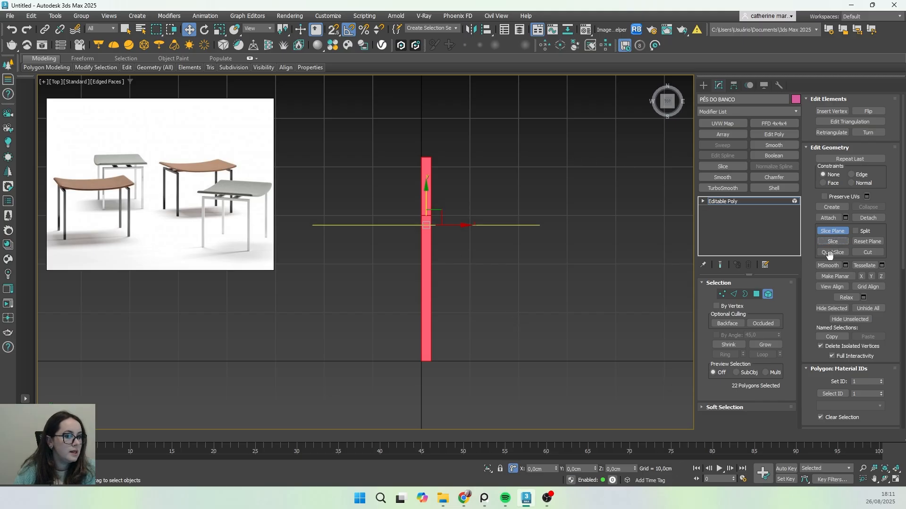
left_click(831, 241)
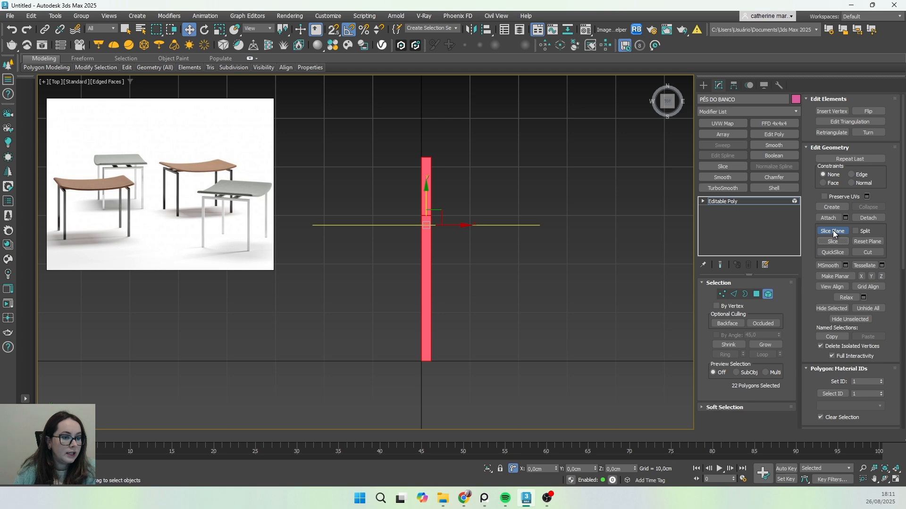
left_click(833, 231)
- Select the small side polygon between the two cuts on the frame's crossbar, with the plain selection tool active
middle_click_drag(467, 251, 479, 202, "alt")
scroll(411, 179, "up", 6)
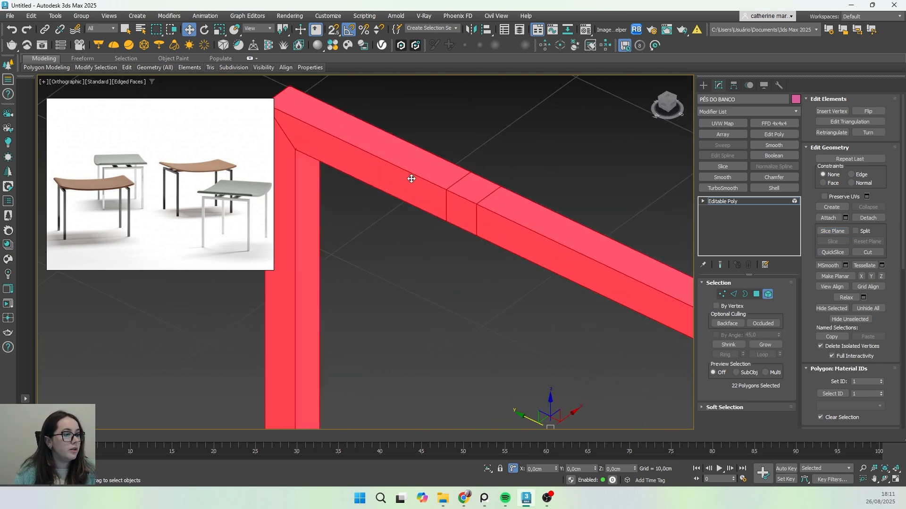
scroll(411, 178, "down", 6)
middle_click_drag(411, 178, 396, 259, "alt")
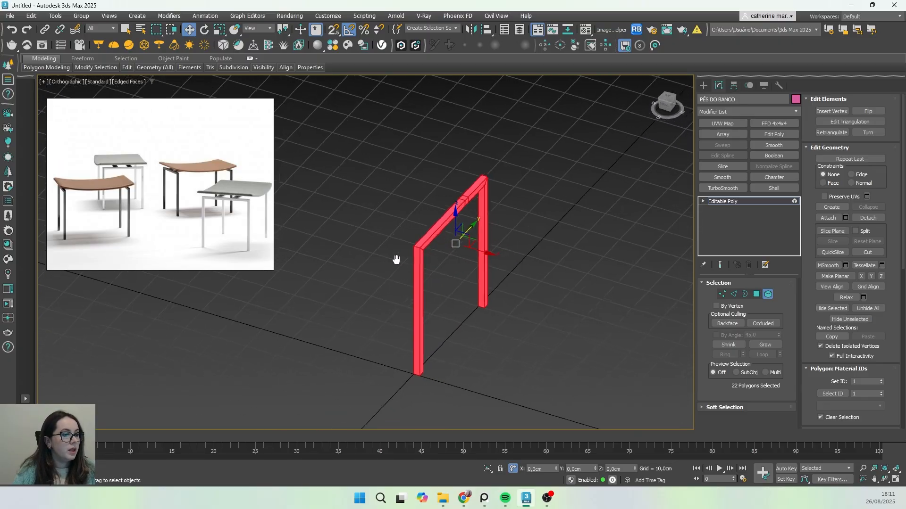
scroll(479, 201, "up", 4)
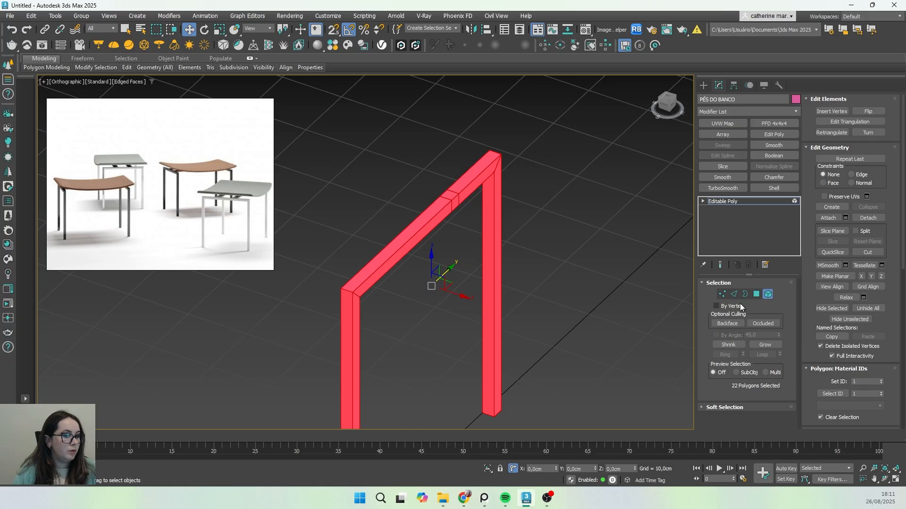
left_click(756, 294)
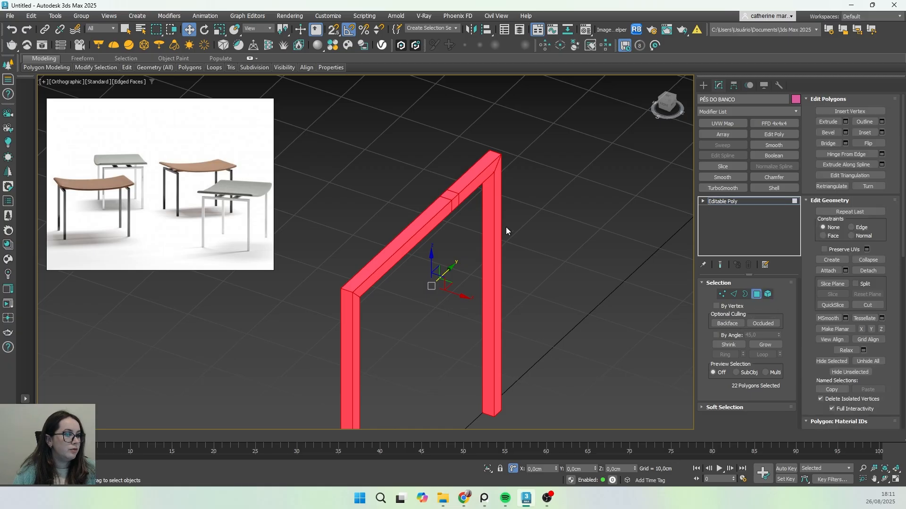
left_click(457, 204)
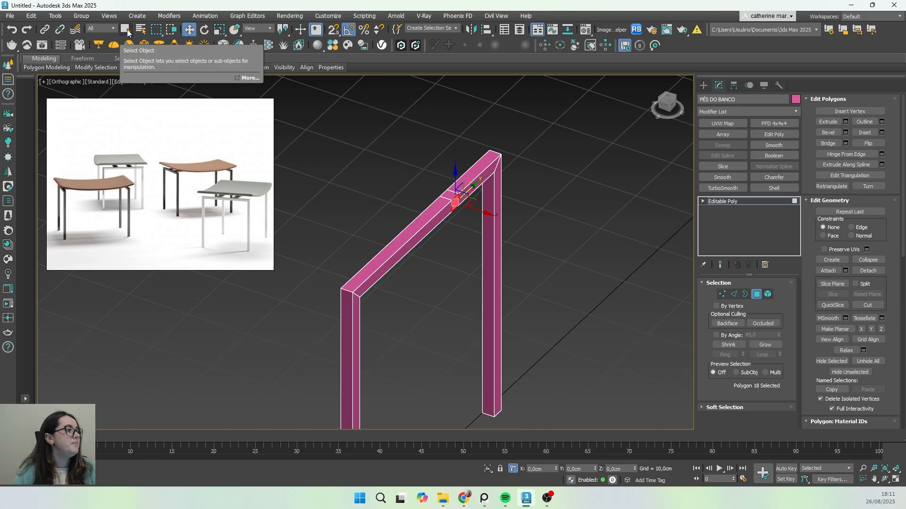
left_click_drag(479, 212, 514, 225)
key("ctrl+z")
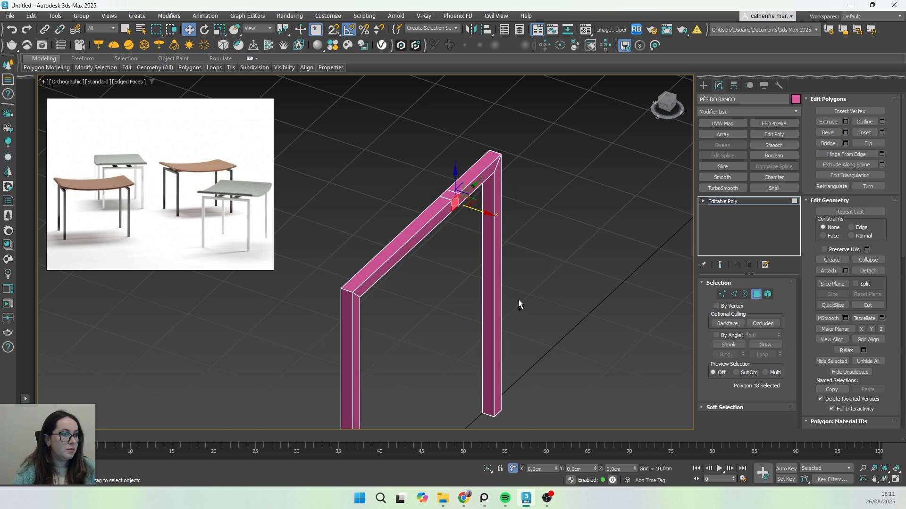
key("q")
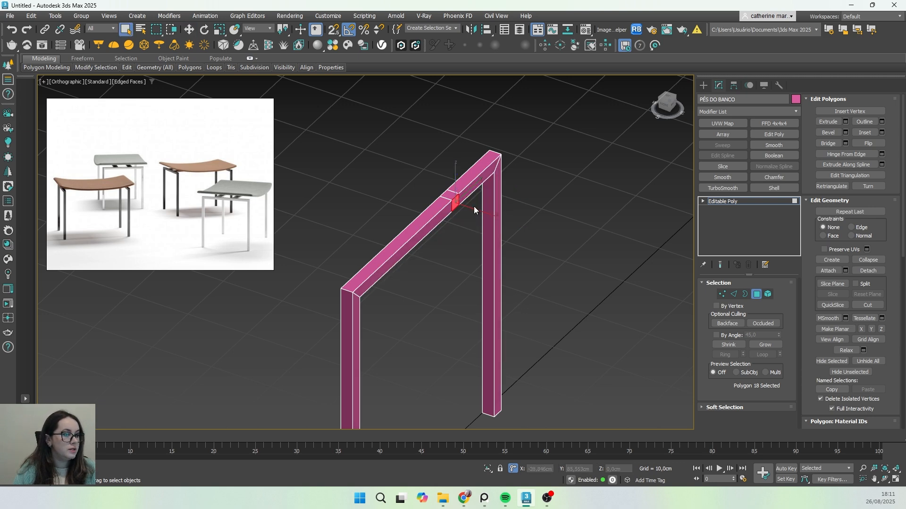
- Extrude the selected crossbar polygon by 30 cm to form a horizontal support arm
mouse_move(455, 284)
middle_mouse_down()
mouse_move(443, 279)
mouse_move(454, 268)
middle_mouse_up()
mouse_move(461, 304)
middle_mouse_down()
mouse_move(452, 283)
mouse_move(456, 292)
middle_mouse_up()
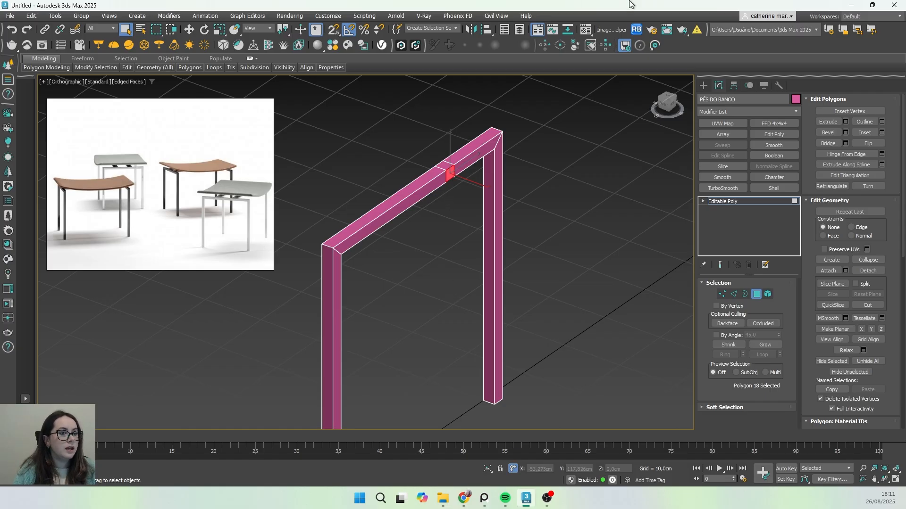
left_click(845, 122)
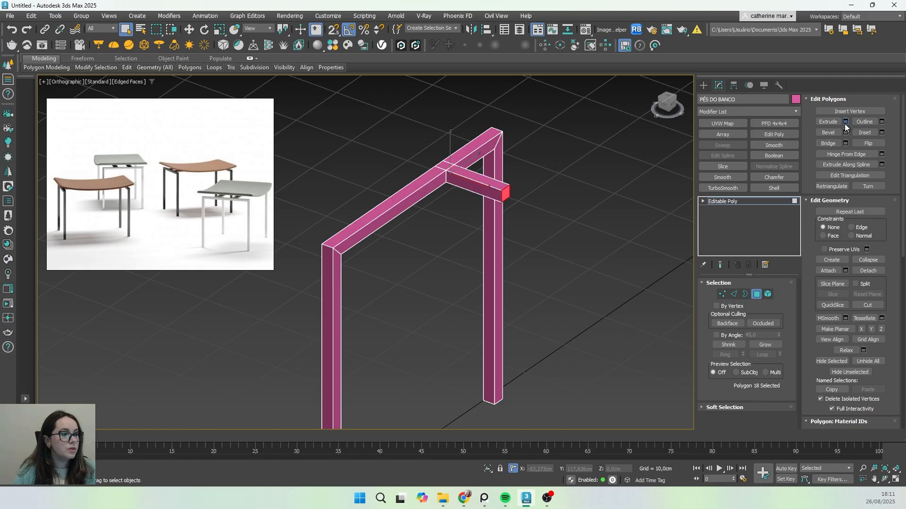
left_click(399, 272)
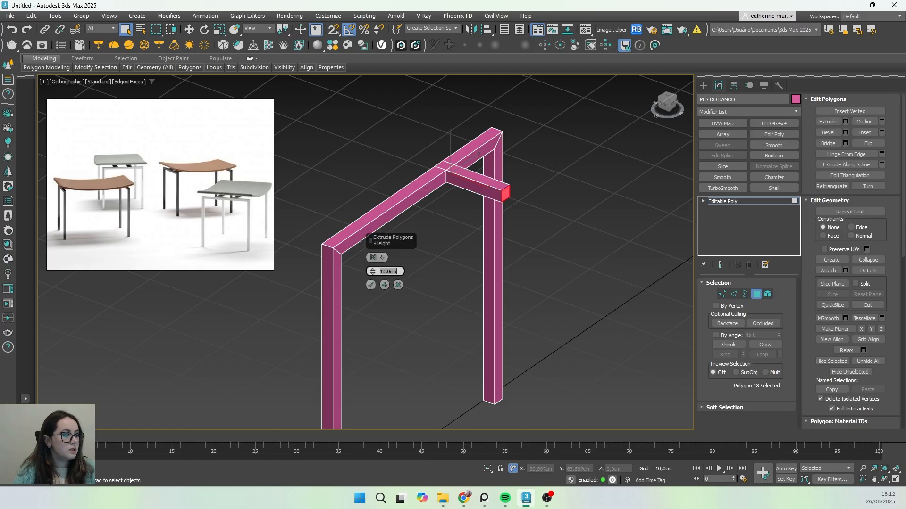
type("30")
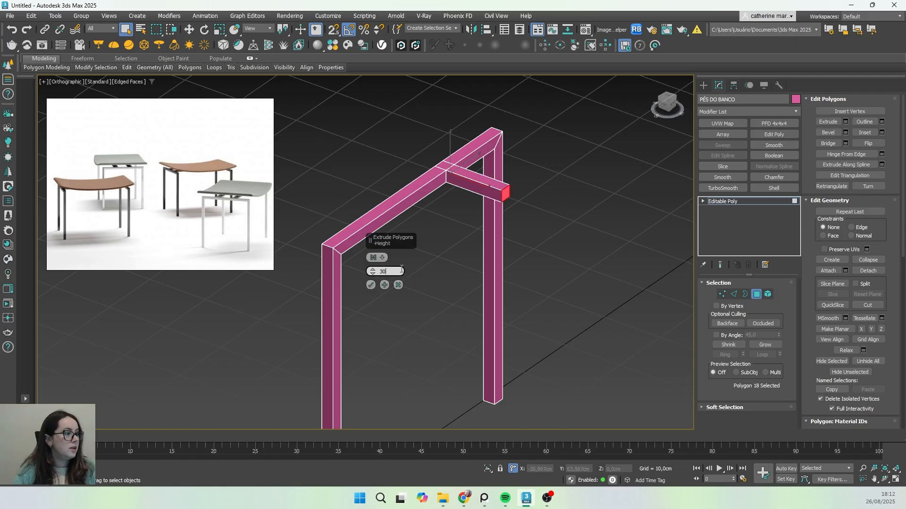
key("Return")
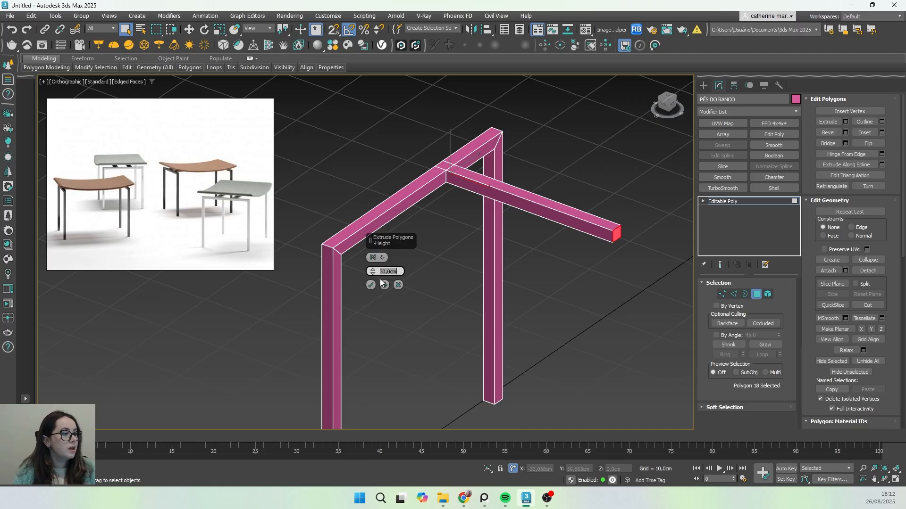
left_click(371, 285)
- Add a Symmetry modifier to the whole leg frame
scroll(466, 291, "down", 4)
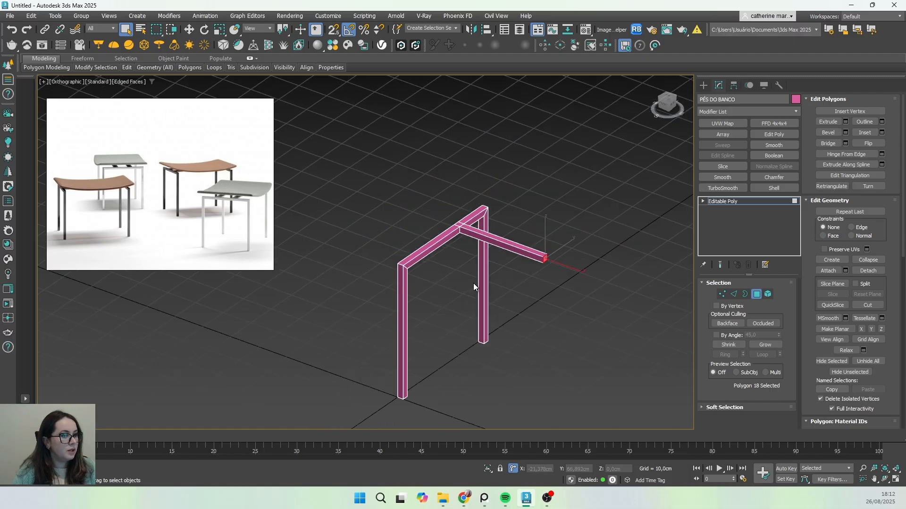
mouse_move(474, 283)
middle_mouse_down("alt")
mouse_move(547, 273)
mouse_move(465, 260)
mouse_move(480, 268)
middle_mouse_up("alt")
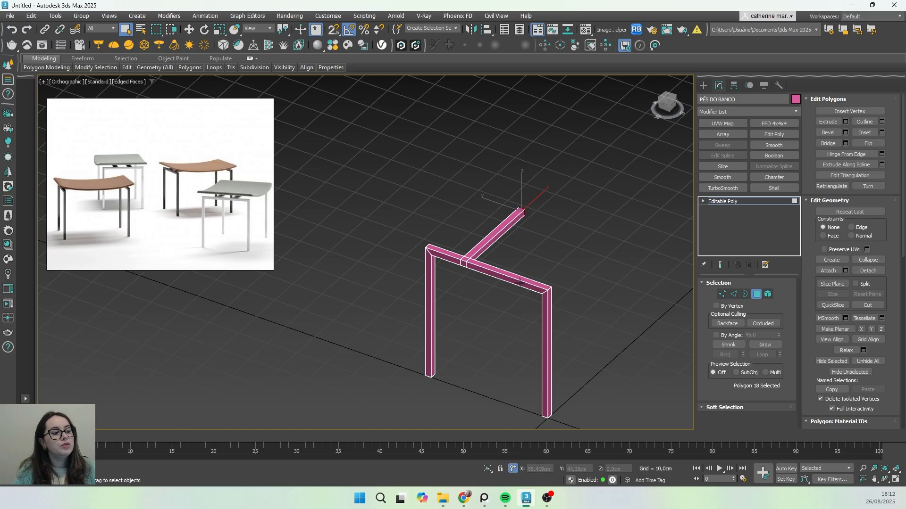
middle_click_drag(495, 348, 472, 309)
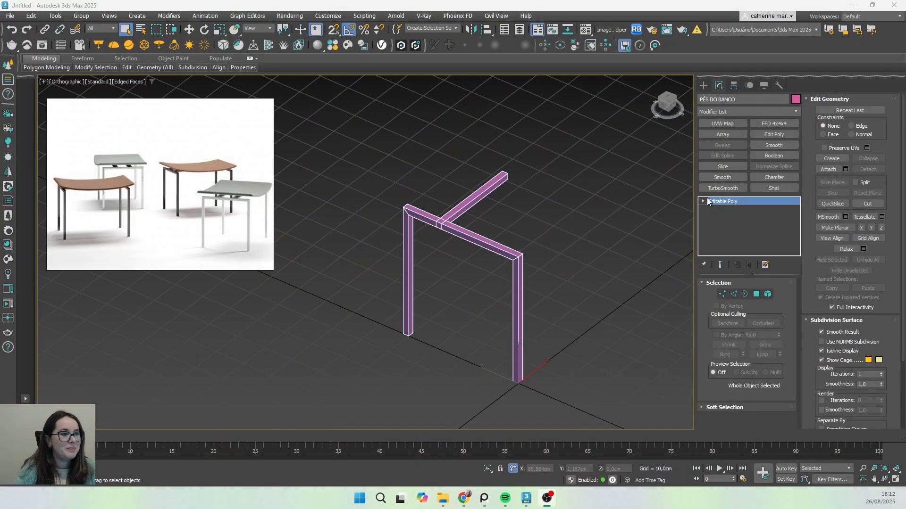
left_click(748, 111)
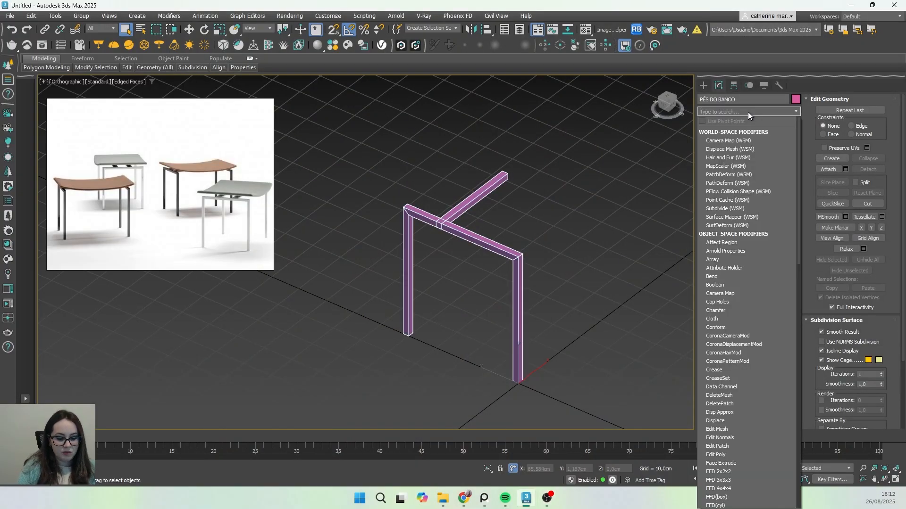
type("SY")
left_click(748, 133)
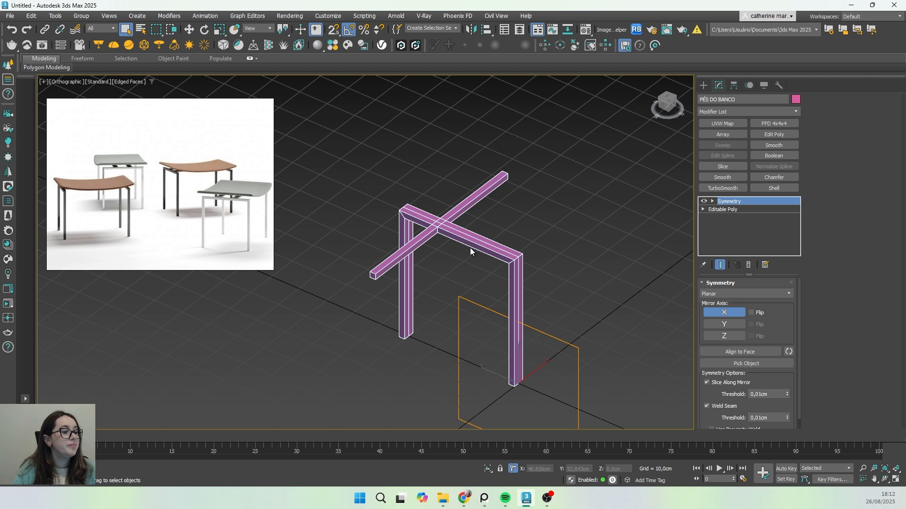
- Set the Symmetry mirror axis to Y only, turning X off
scroll(470, 249, "up", 2)
scroll(470, 249, "down", 4)
scroll(469, 255, "up", 1)
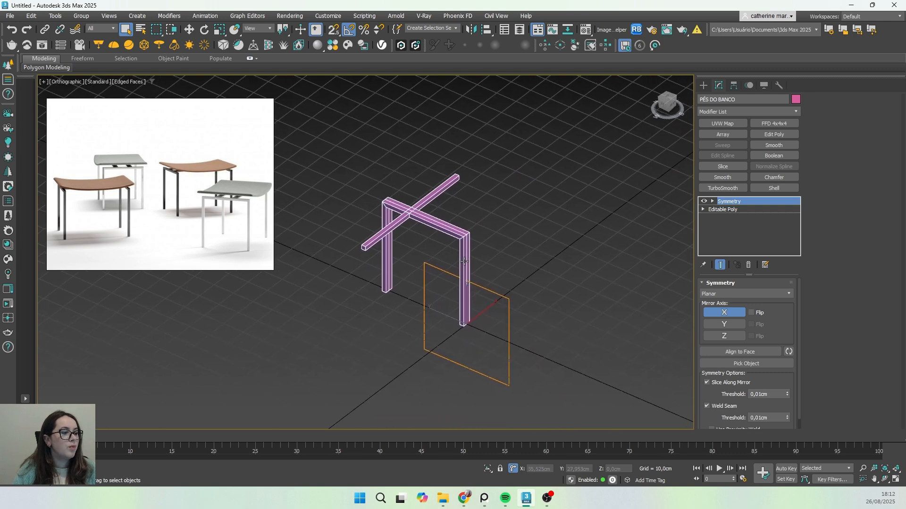
scroll(421, 212, "up", 2)
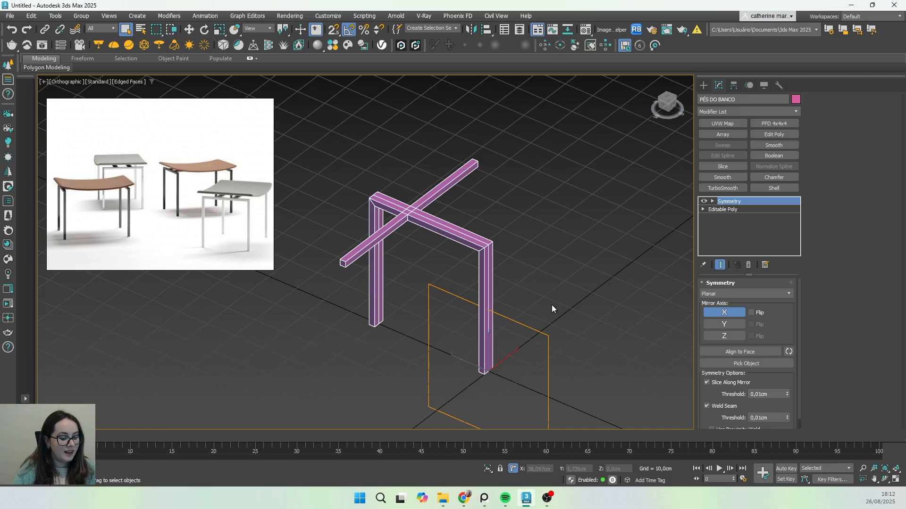
left_click(723, 326)
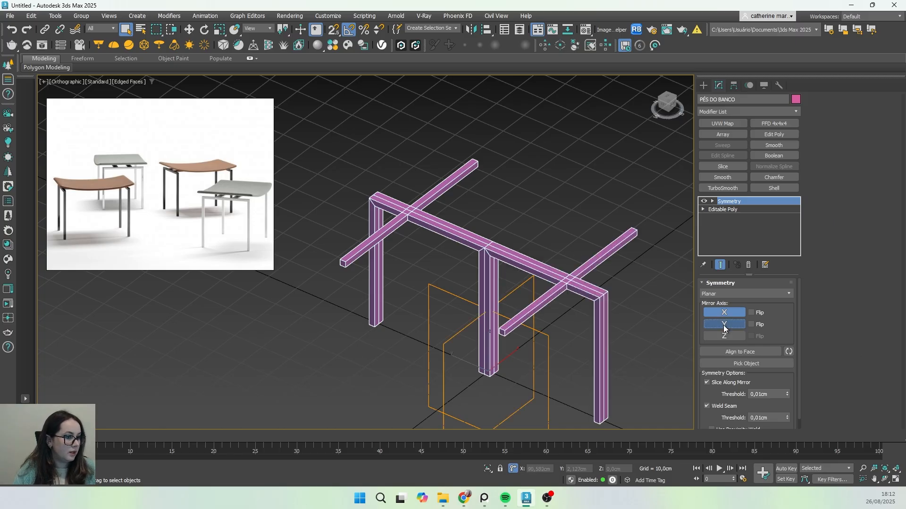
left_click(726, 313)
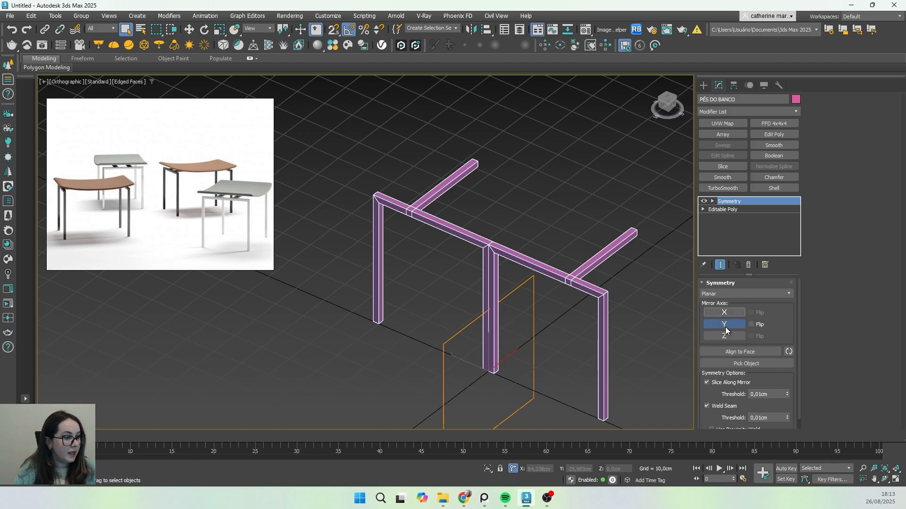
scroll(516, 307, "down", 2)
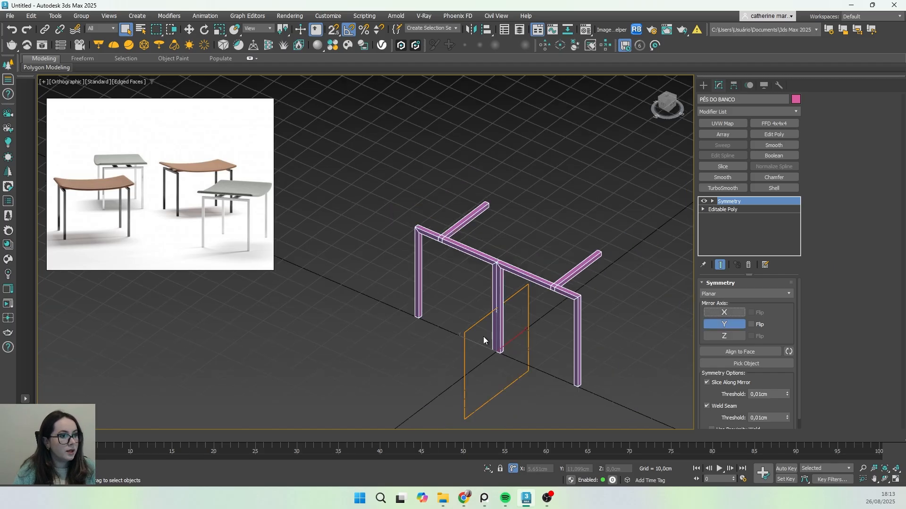
- Select the Symmetry's mirror plane and set its absolute Y position to 20 cm in the top view
left_click(713, 201)
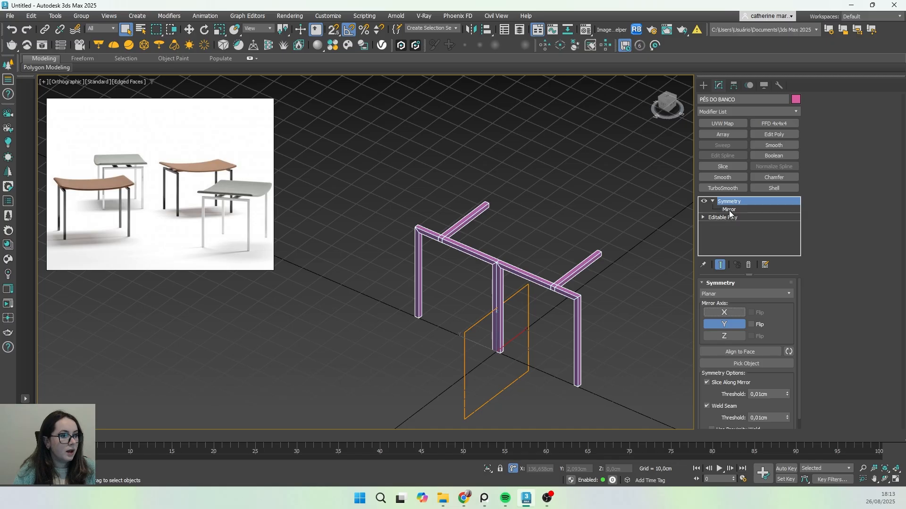
left_click(728, 210)
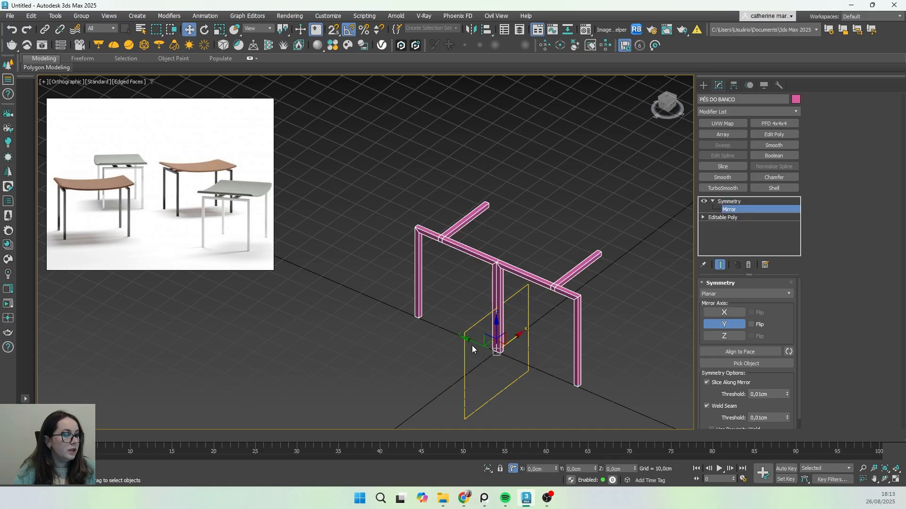
left_click_drag(475, 341, 444, 307)
key("t")
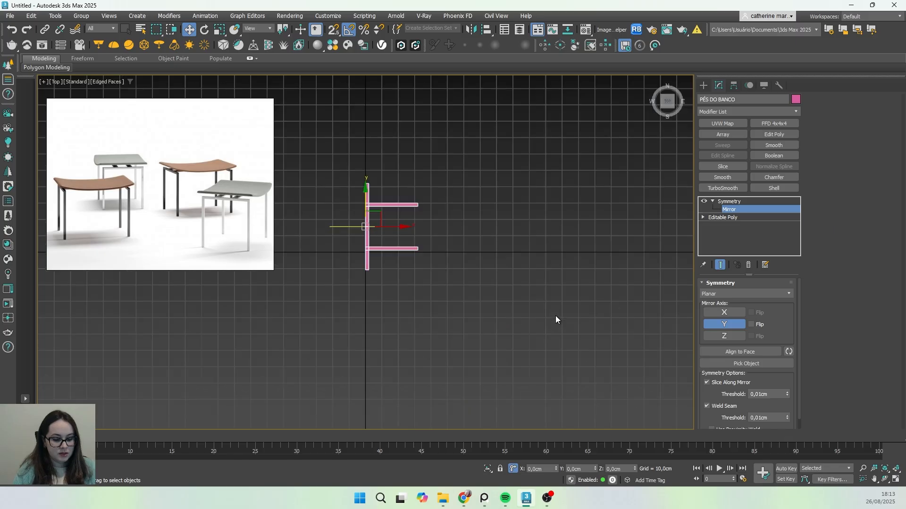
scroll(555, 316, "up", 3)
scroll(528, 274, "down", 3)
scroll(435, 280, "up", 3)
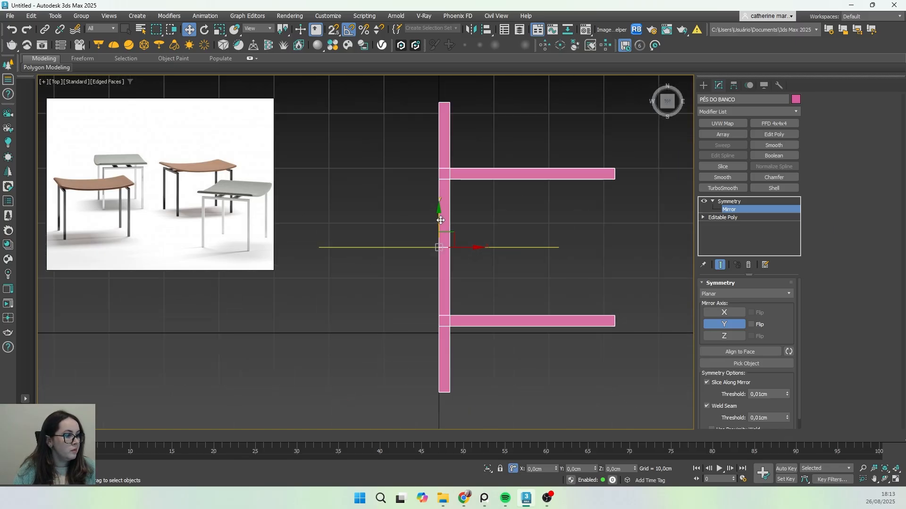
mouse_move(439, 222)
left_mouse_down()
mouse_move(440, 202)
mouse_move(445, 240)
mouse_move(447, 221)
left_mouse_up()
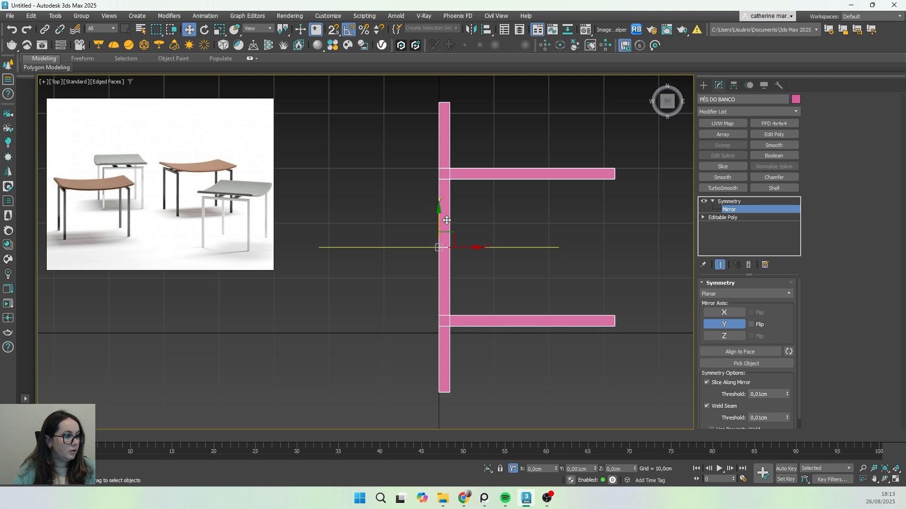
double_click(580, 468)
type("20")
key("Return")
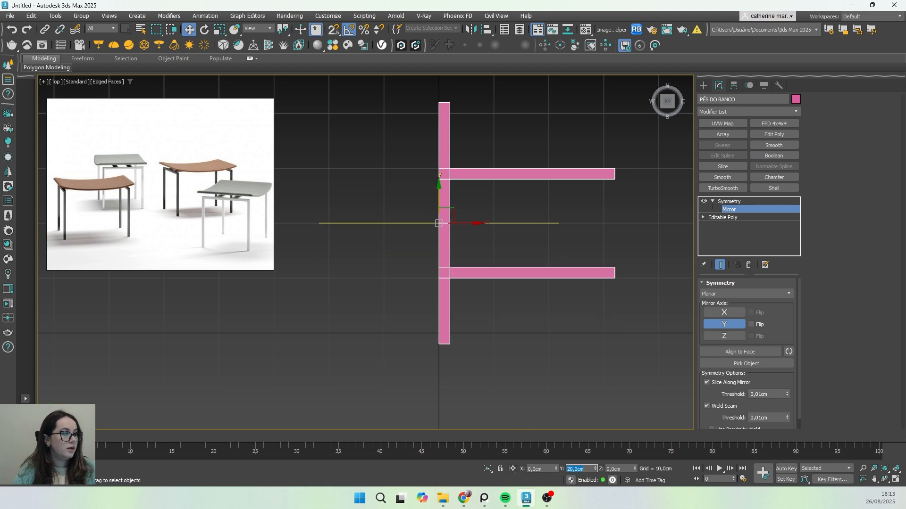
- Leave the mirror plane level, collapse the Symmetry entry, and show the frame in a perspective view
middle_click_drag(445, 299, 515, 292, "alt")
scroll(471, 198, "up", 5)
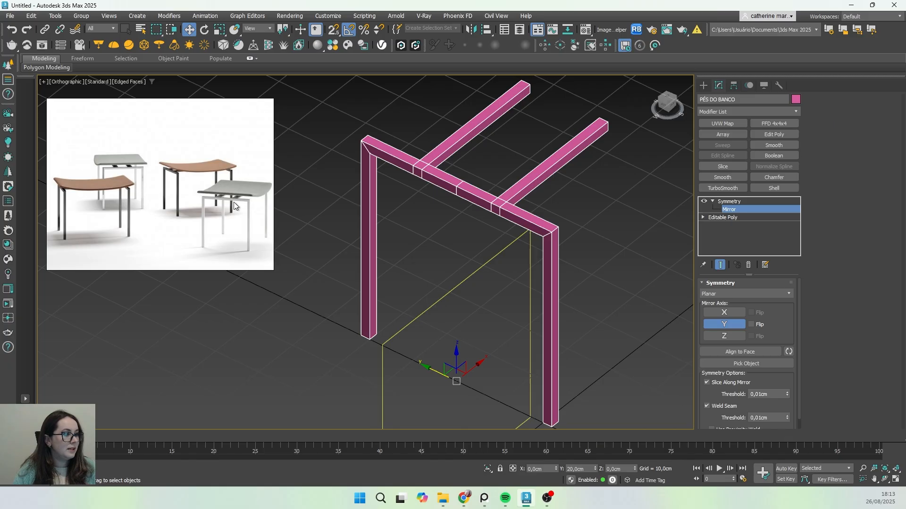
left_click(721, 202)
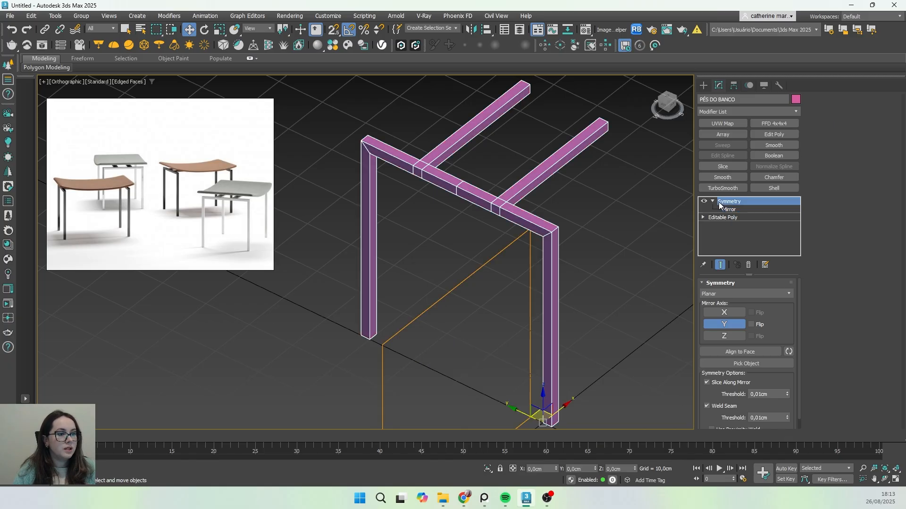
left_click(713, 202)
scroll(373, 186, "down", 3)
middle_click_drag(374, 187, 425, 252, "alt")
key("p")
scroll(419, 243, "up", 3)
scroll(408, 217, "down", 5)
mouse_move(425, 253)
middle_mouse_down()
mouse_move(430, 261)
mouse_move(398, 258)
mouse_move(410, 253)
middle_mouse_up()
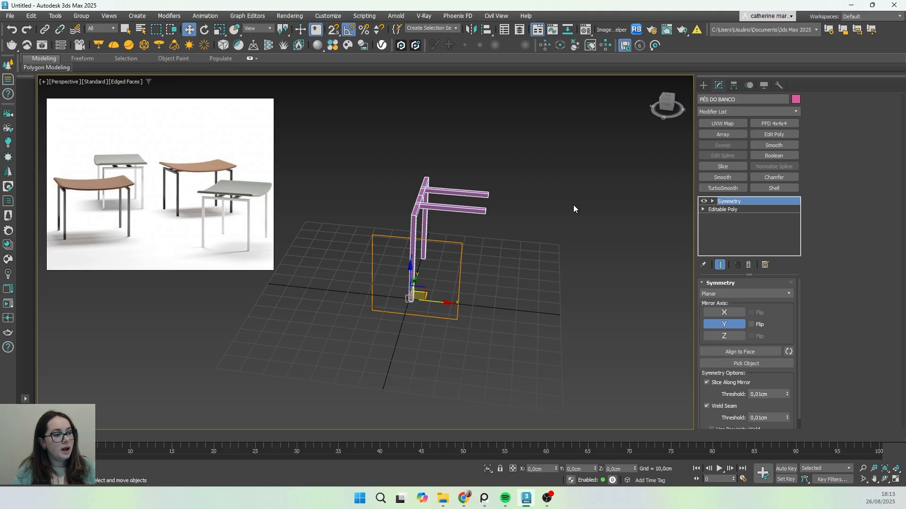
- Add a second Symmetry modifier above the first on the leg frame and select its mirror plane
middle_click_drag(409, 213, 449, 211, "alt")
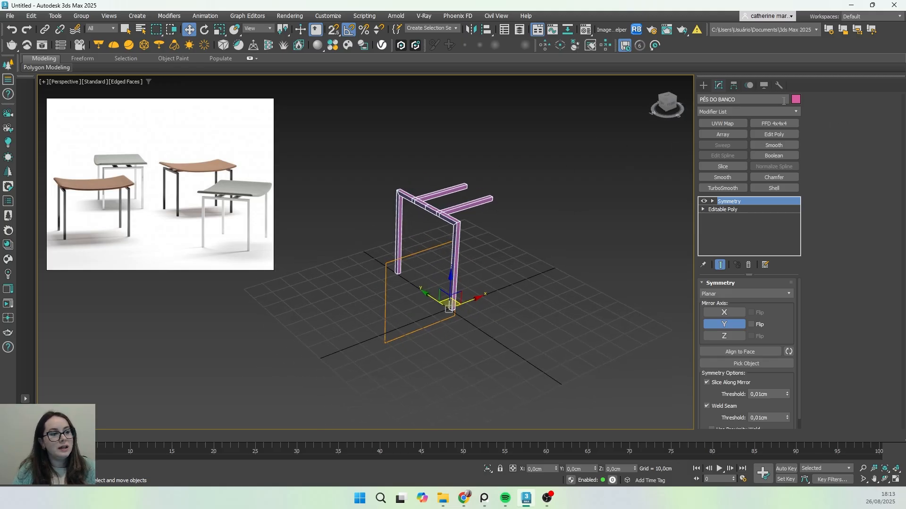
left_click(766, 112)
type("SY")
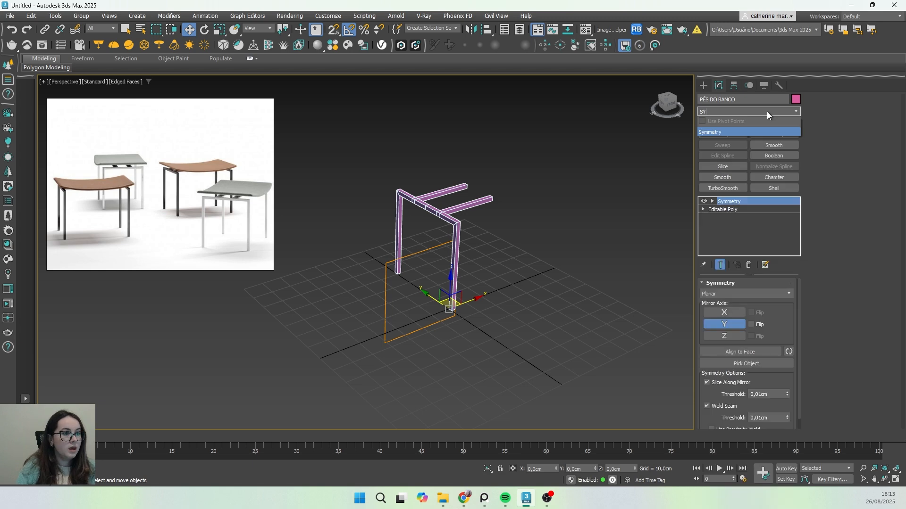
left_click(761, 132)
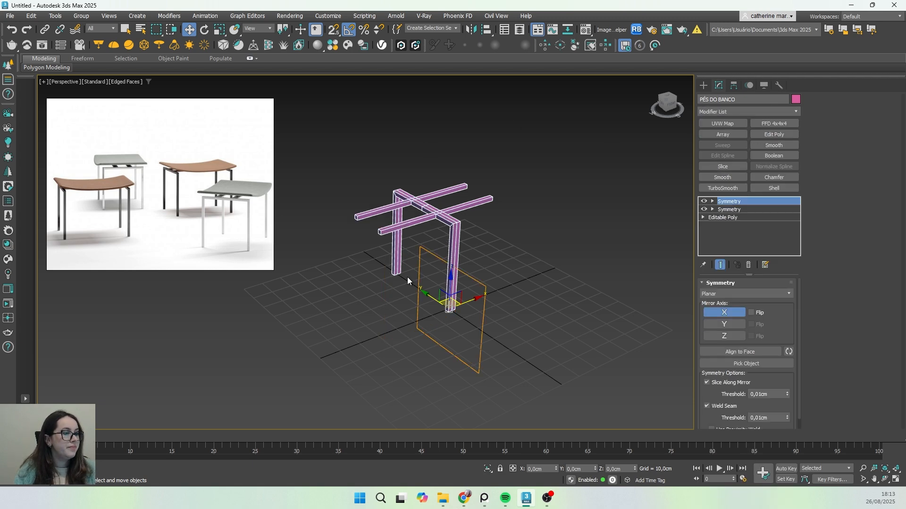
middle_click_drag(408, 280, 450, 268, "alt")
scroll(424, 247, "up", 2)
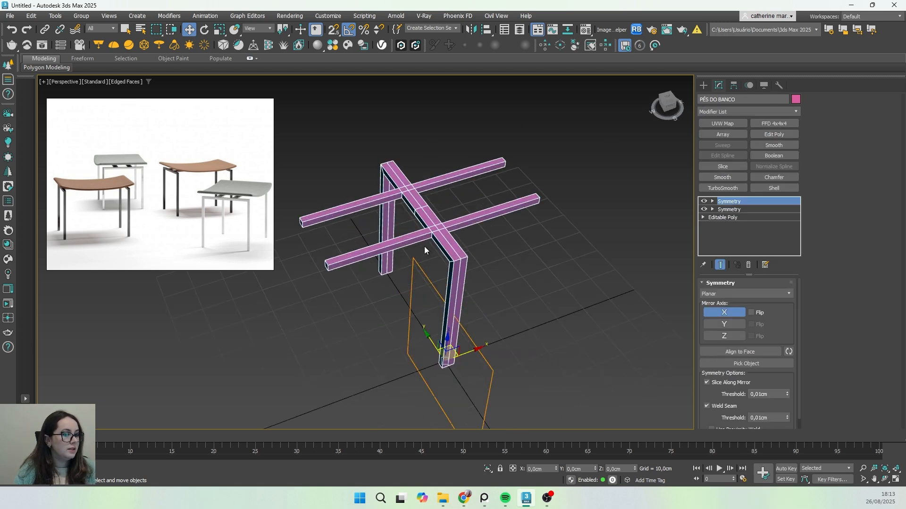
left_click(712, 201)
left_click(729, 210)
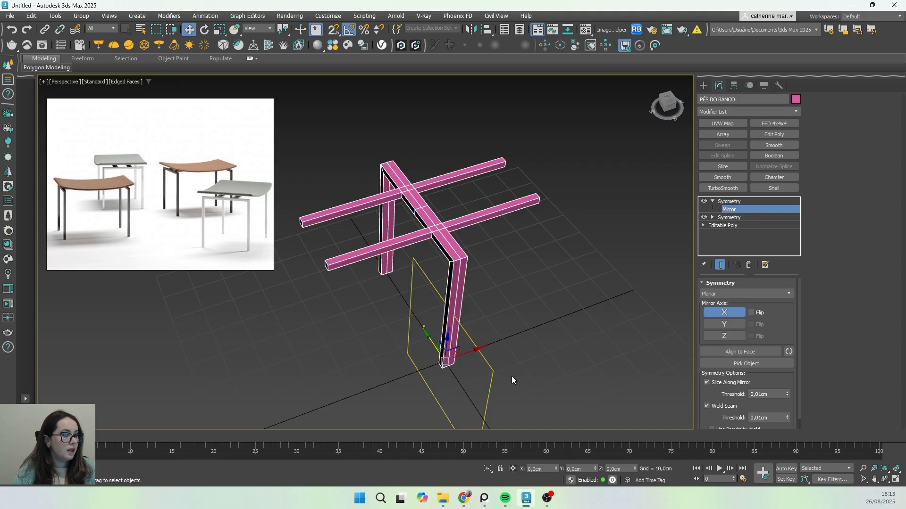
- Set the second Symmetry's mirror plane to 30 cm in absolute X and flip its X direction
left_click(540, 469)
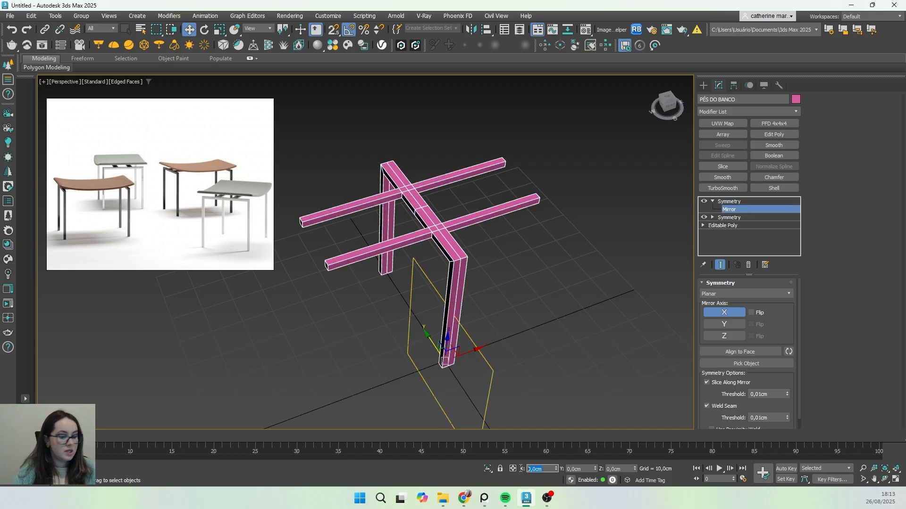
type("30")
key("Return")
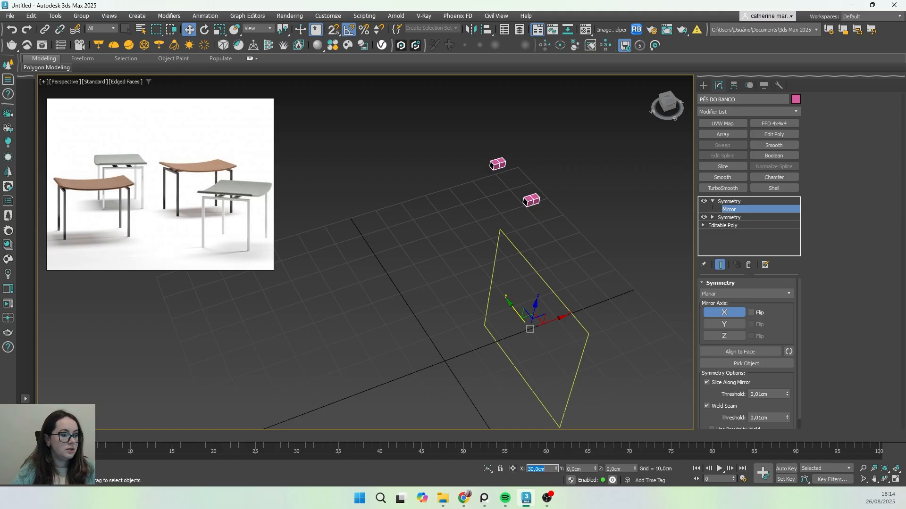
middle_click_drag(533, 313, 523, 282)
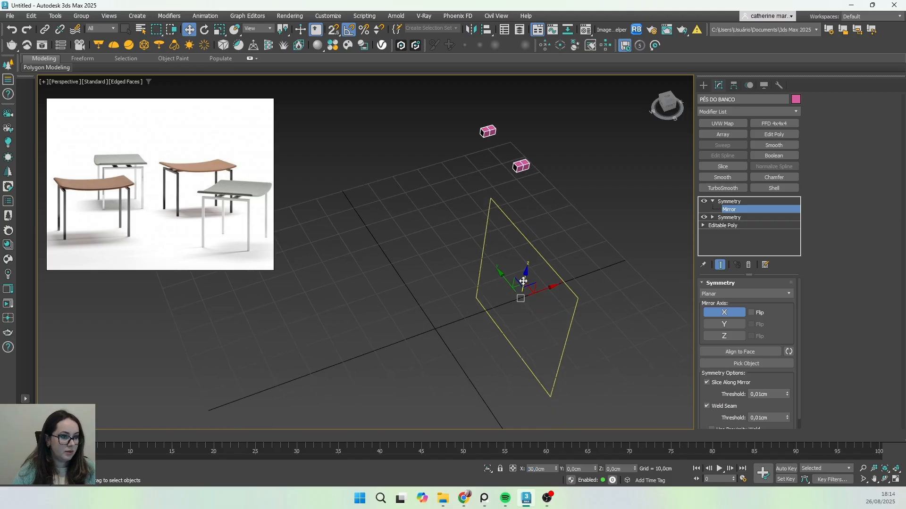
left_click(751, 312)
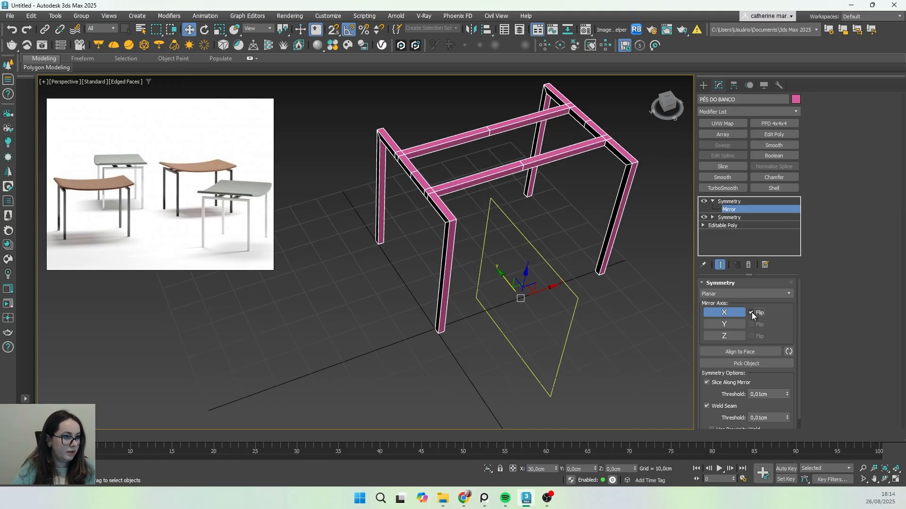
middle_click_drag(474, 222, 456, 241)
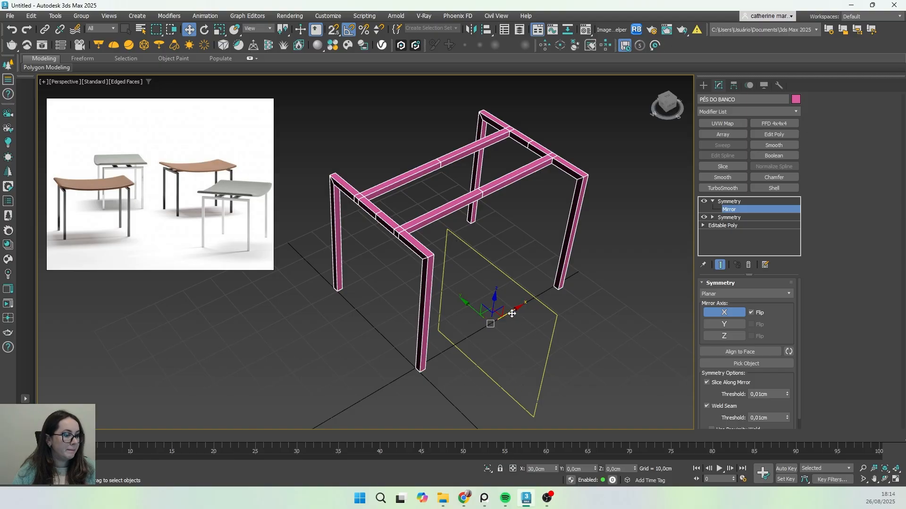
middle_click_drag(483, 360, 455, 319)
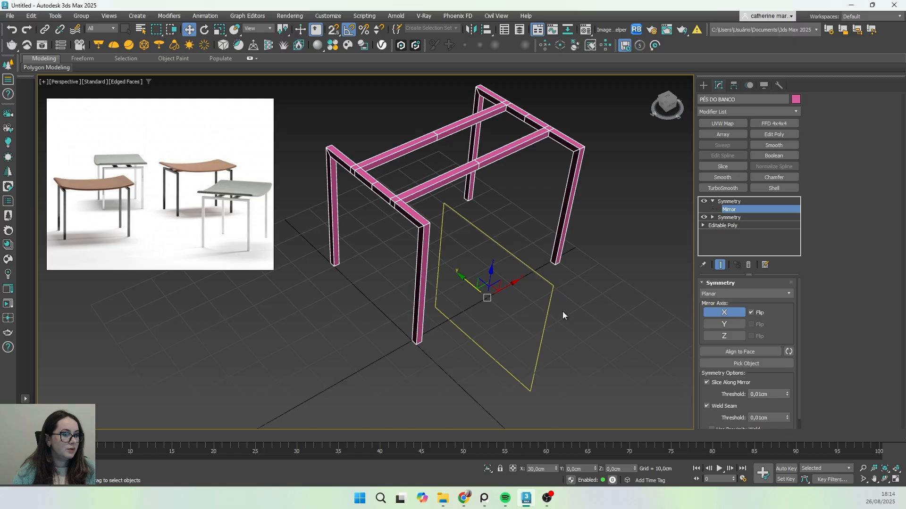
- Try moving the mirror plane along X to about 43 cm, and undo that move, the flip and the X position
left_click_drag(512, 283, 554, 278)
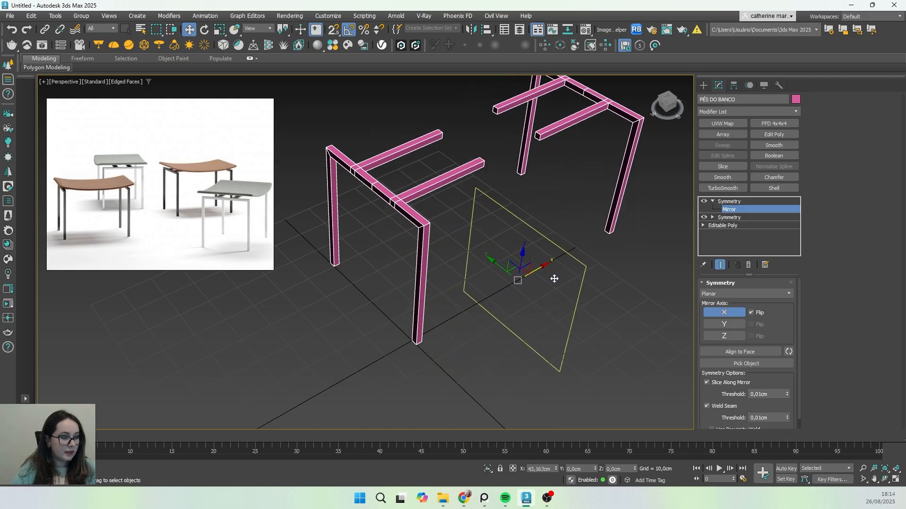
key("ctrl+z")
key("ctrl+z")
key("ctrl+z")
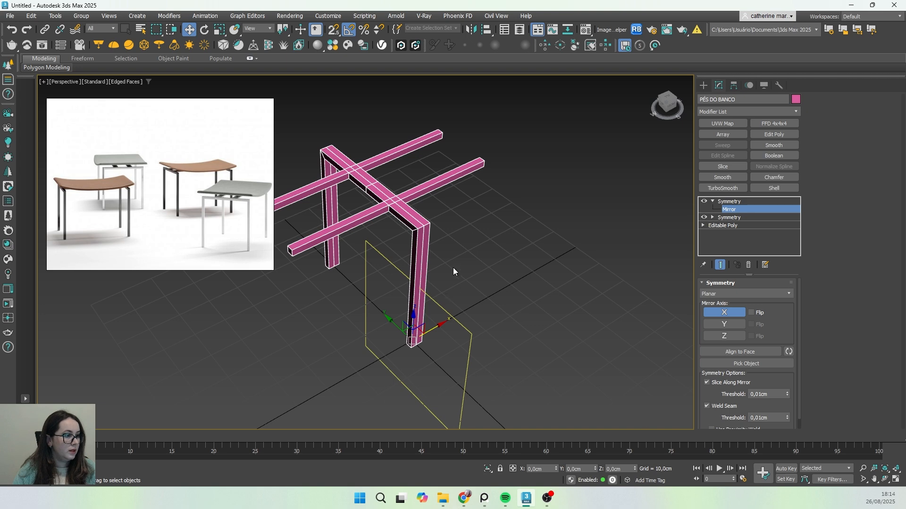
- Flip the second Symmetry along X and set its mirror plane's absolute X position to 30 cm
middle_click_drag(399, 238, 483, 222)
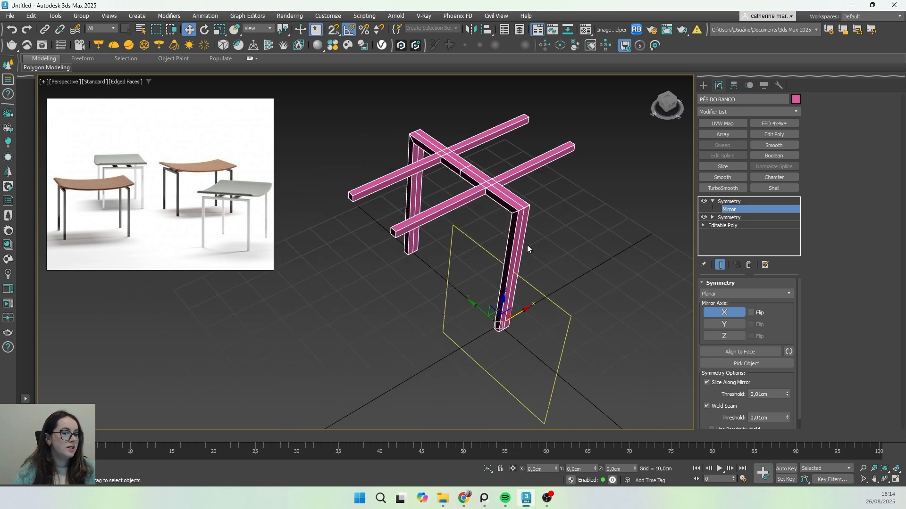
left_click(751, 313)
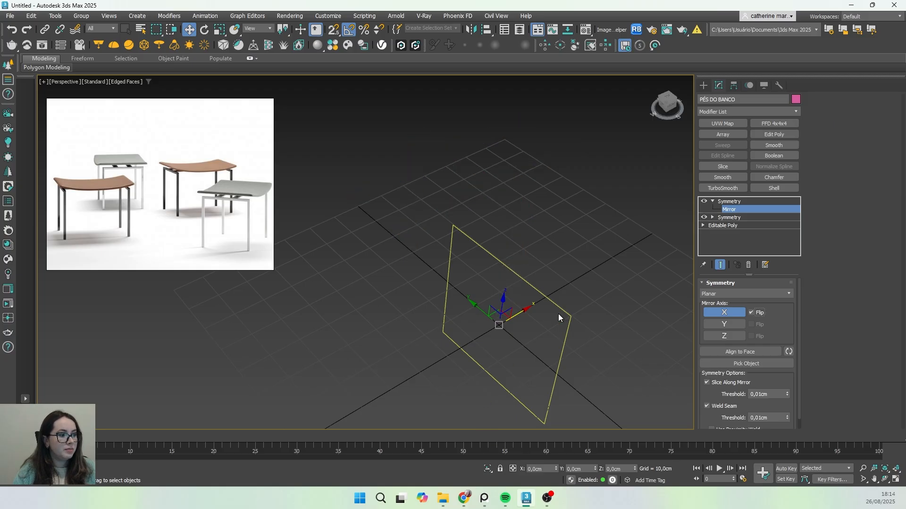
left_click(535, 468)
type("30")
key("Return")
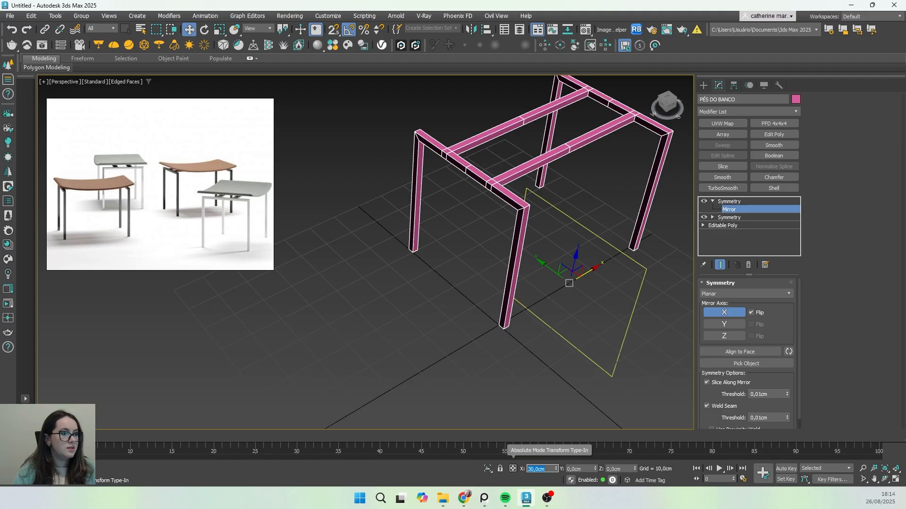
middle_click_drag(392, 230, 399, 272, "alt")
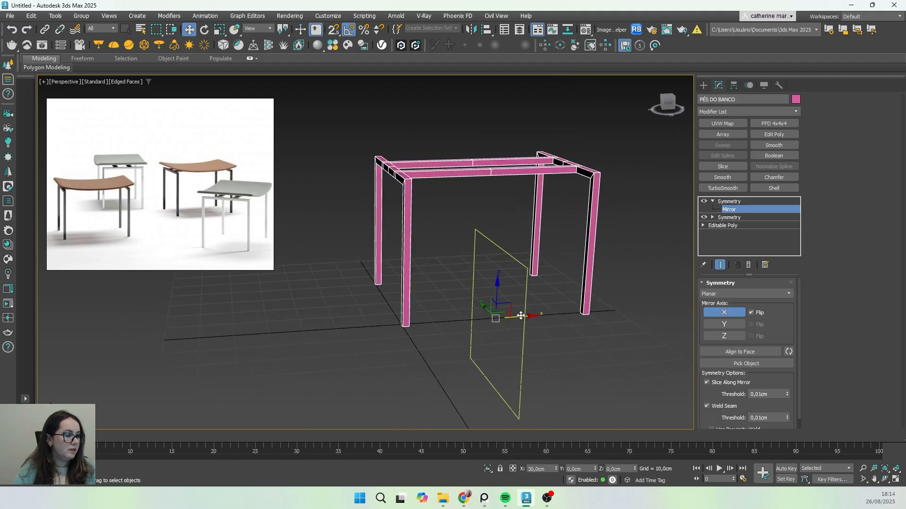
- Try the mirror plane at about 26 cm in X, and return it to 30 cm
mouse_move(520, 316)
left_mouse_down()
mouse_move(426, 319)
mouse_move(509, 307)
left_mouse_up()
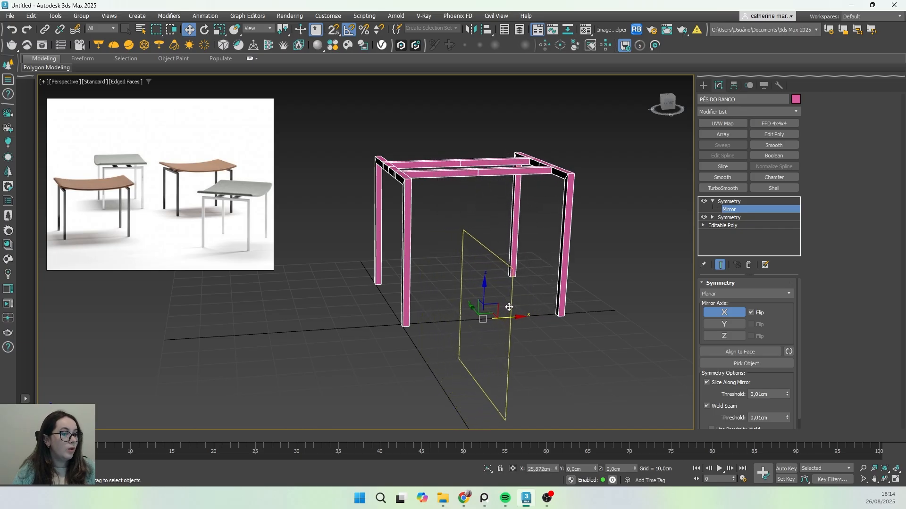
double_click(540, 469)
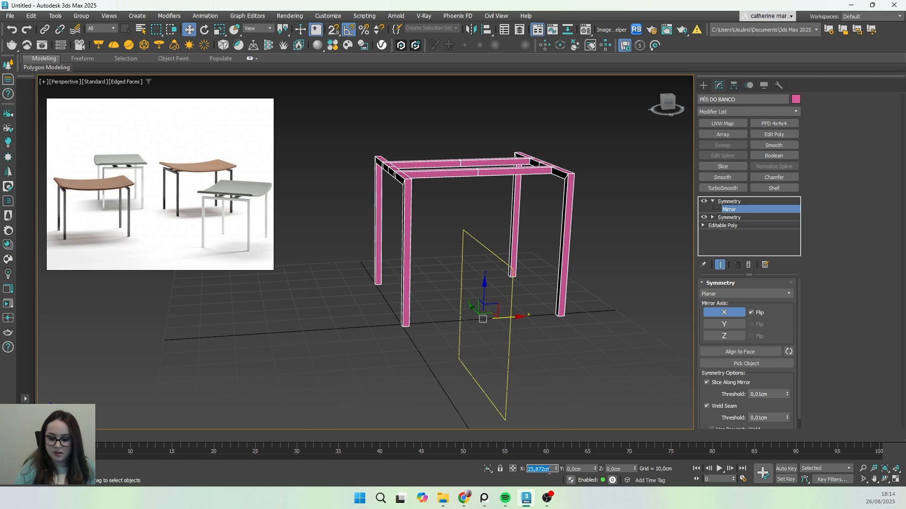
type("30")
key("Return")
- Leave the mirror plane level, collapse the upper Symmetry entry, and keep the modifier itself selected
middle_click_drag(513, 355, 511, 361, "alt")
left_click(735, 202)
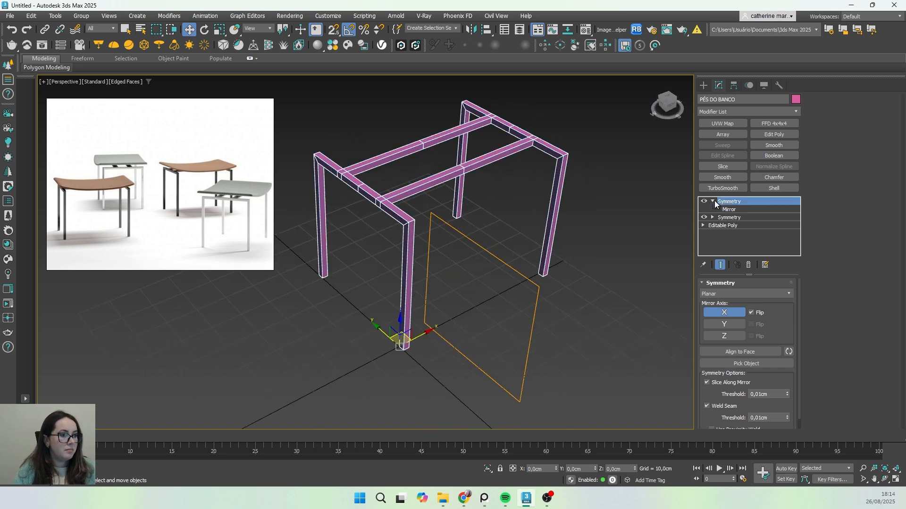
left_click(713, 201)
left_click(728, 201)
middle_click_drag(411, 229, 439, 251)
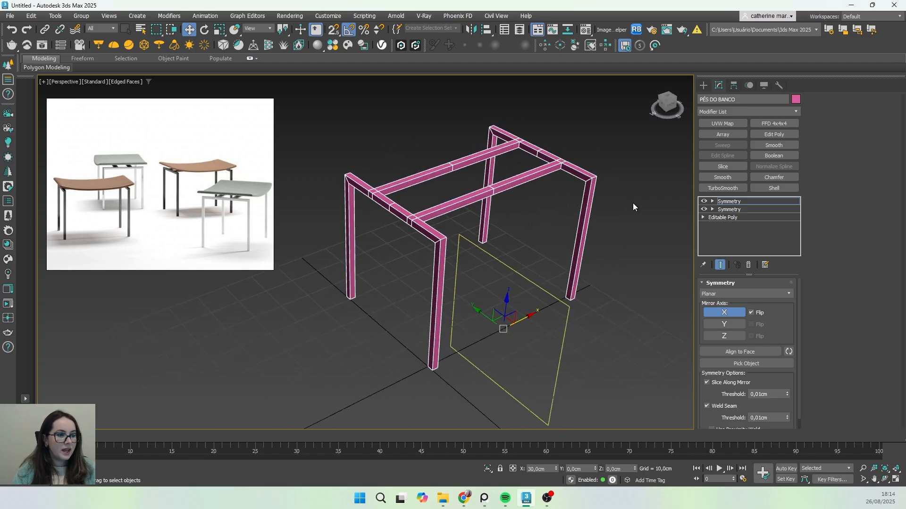
left_click(742, 202)
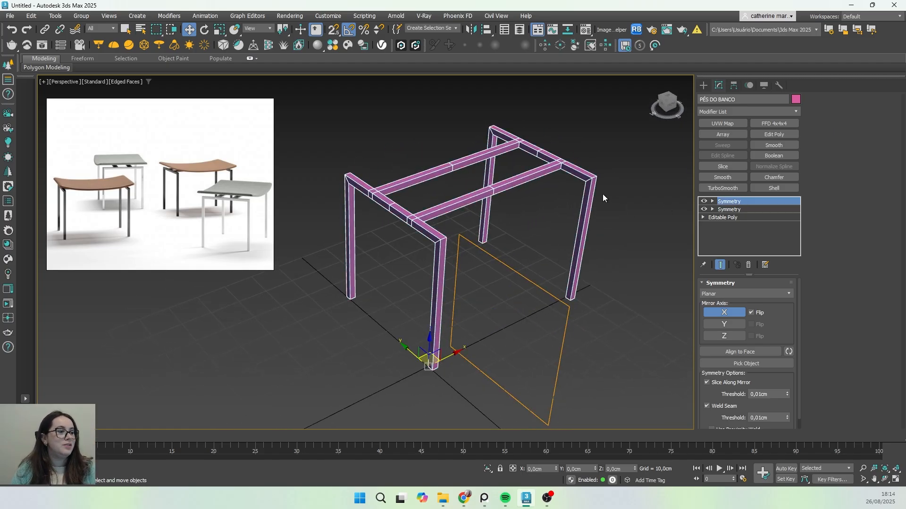
- Return to the Editable Poly level beneath both Symmetry modifiers and show the frame in the top view
scroll(392, 191, "up", 5)
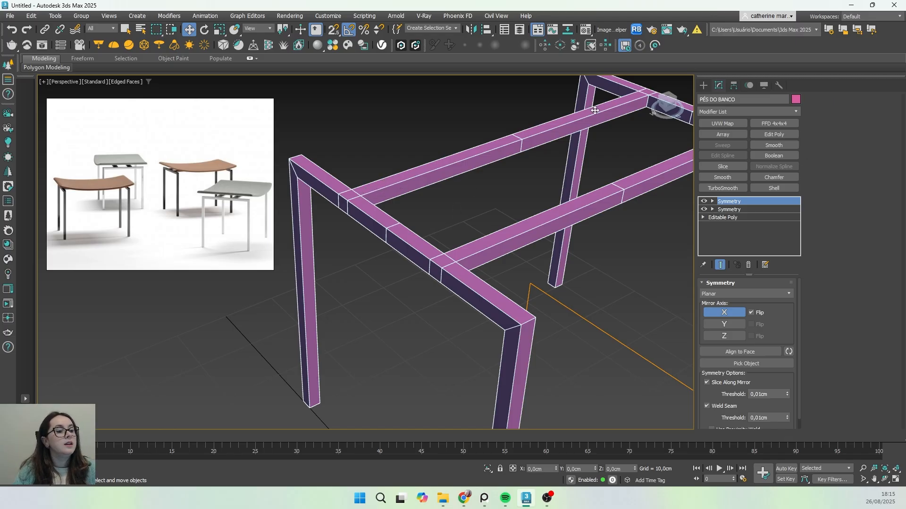
left_click(733, 217)
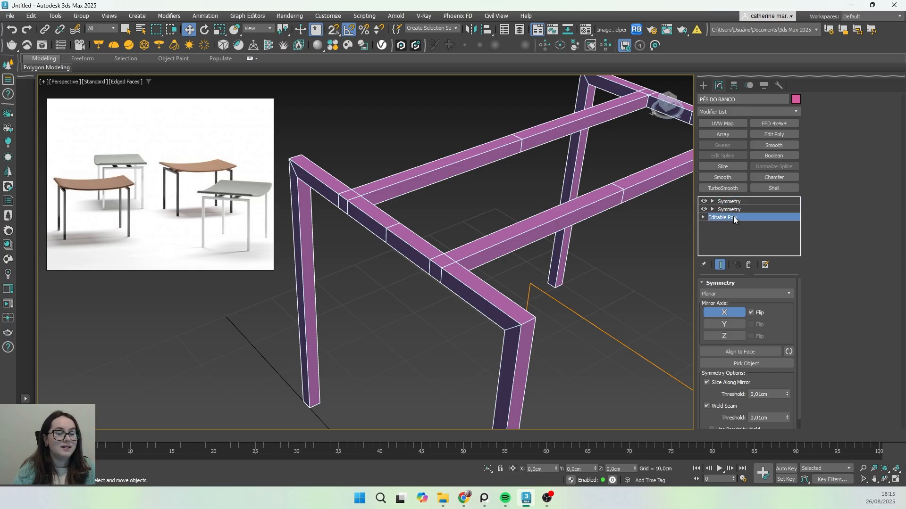
scroll(466, 210, "down", 5)
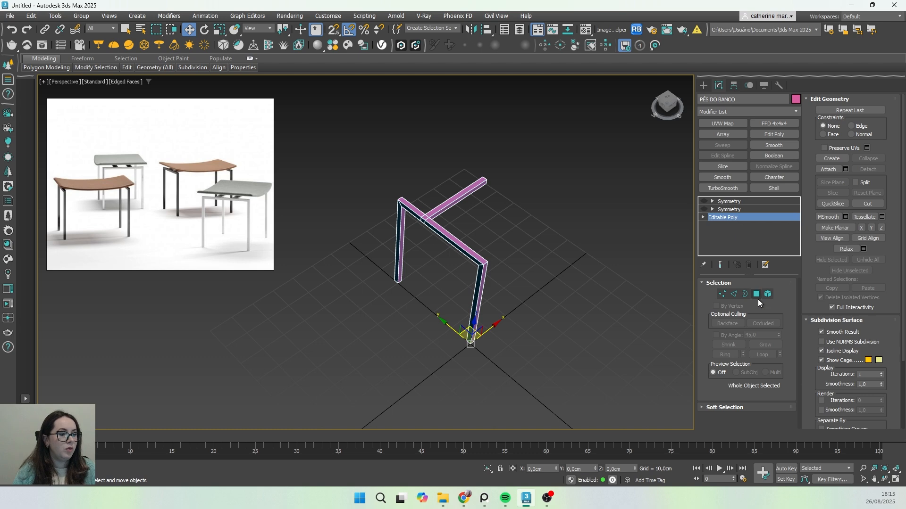
left_click(454, 205)
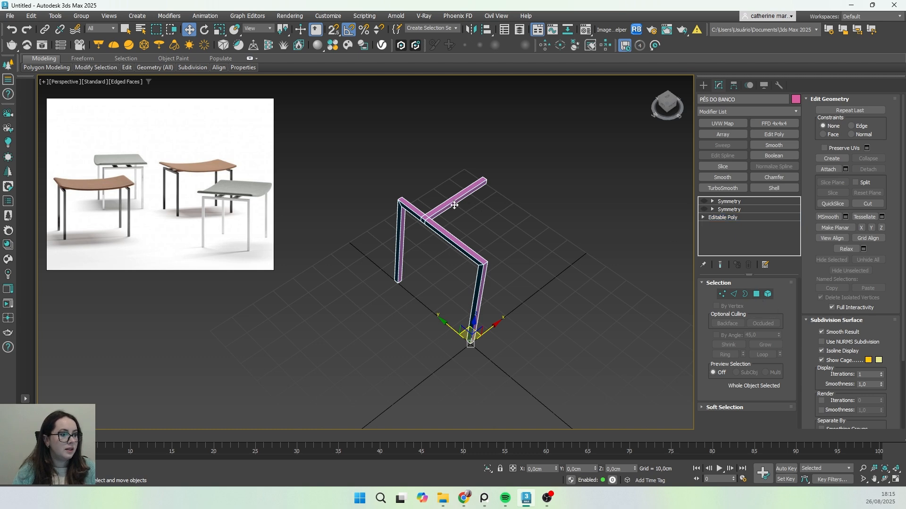
key("t")
scroll(454, 203, "up", 6)
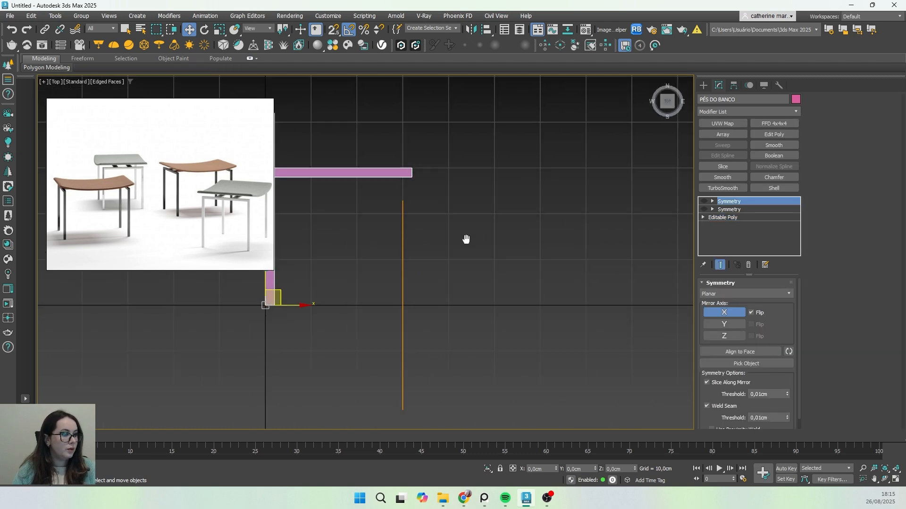
middle_click_drag(465, 238, 583, 270)
left_click(747, 217)
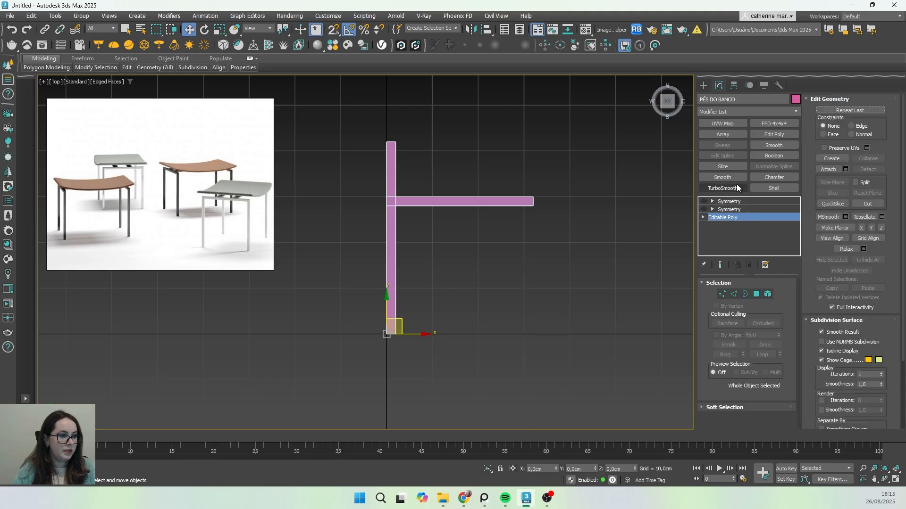
- At vertex level, select the six vertices along the support arm's lower long edge in the top view
left_click(721, 296)
middle_click_drag(426, 242, 444, 265)
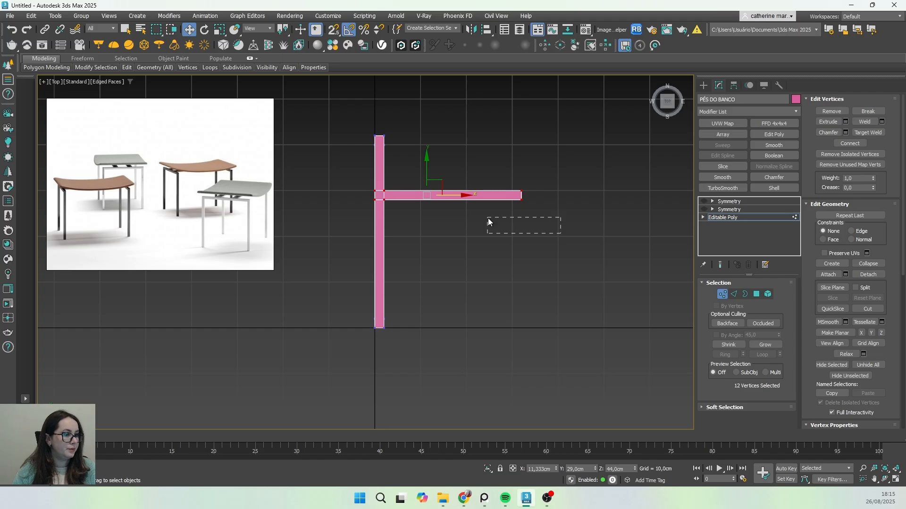
left_click_drag(488, 218, 362, 199)
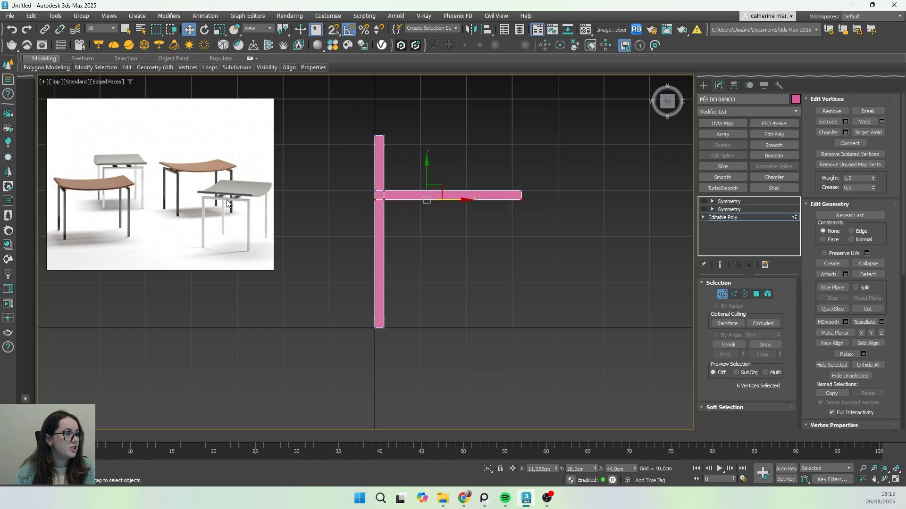
scroll(427, 216, "up", 2)
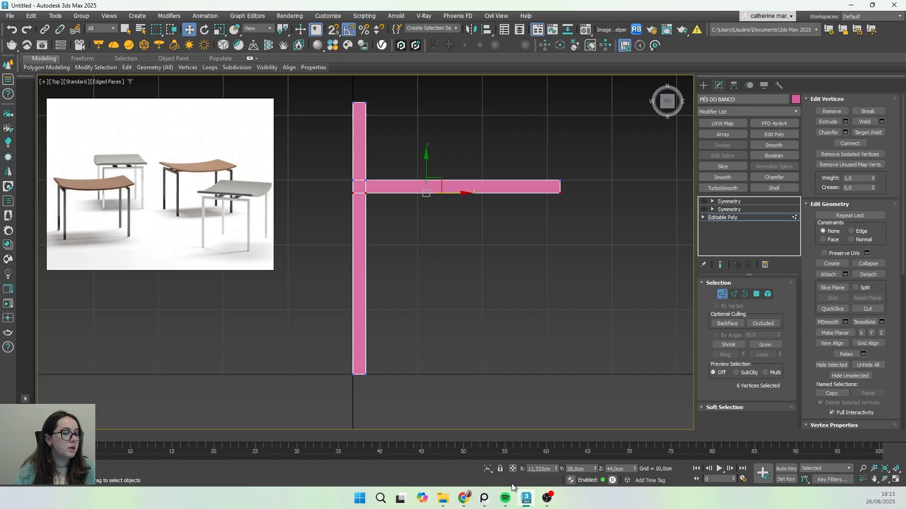
- Widen the support arm using relative Y offsets, moving the selected vertices outward about 2 cm and bringing them back 1 cm
left_click(513, 469)
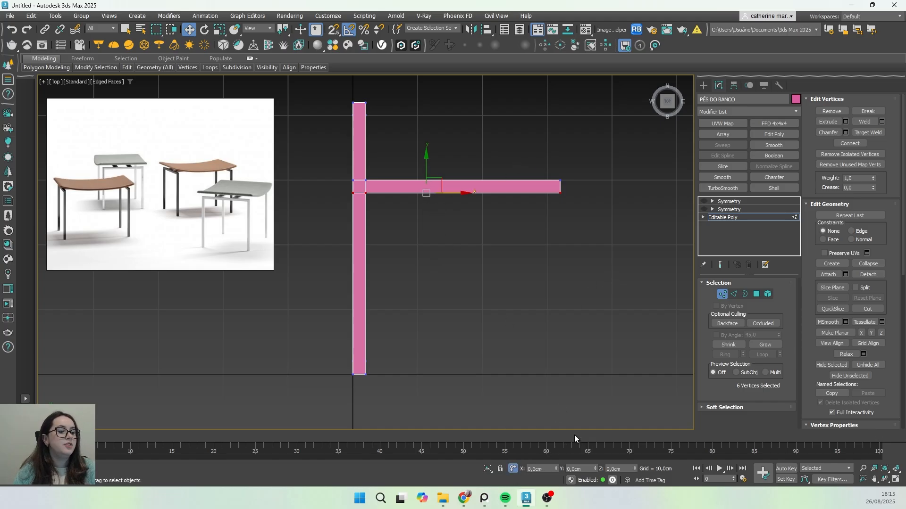
left_click_drag(589, 469, 568, 470)
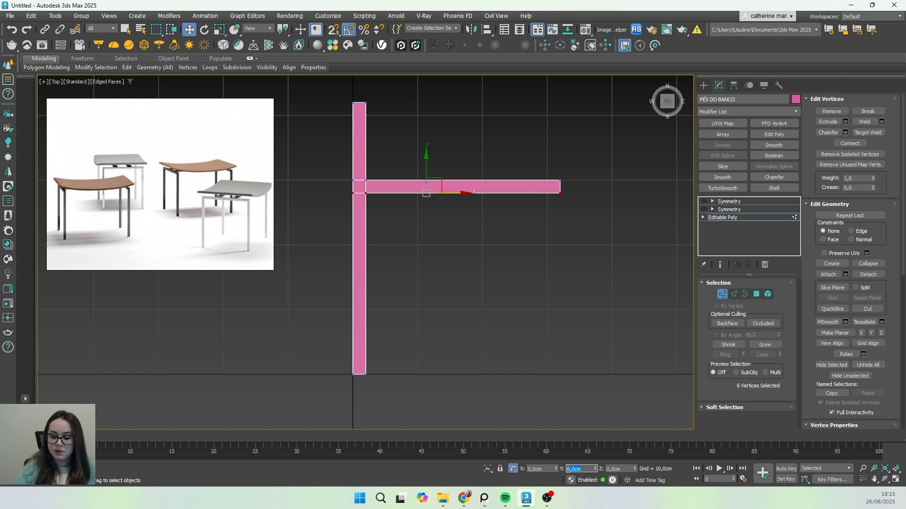
key("BackSpace")
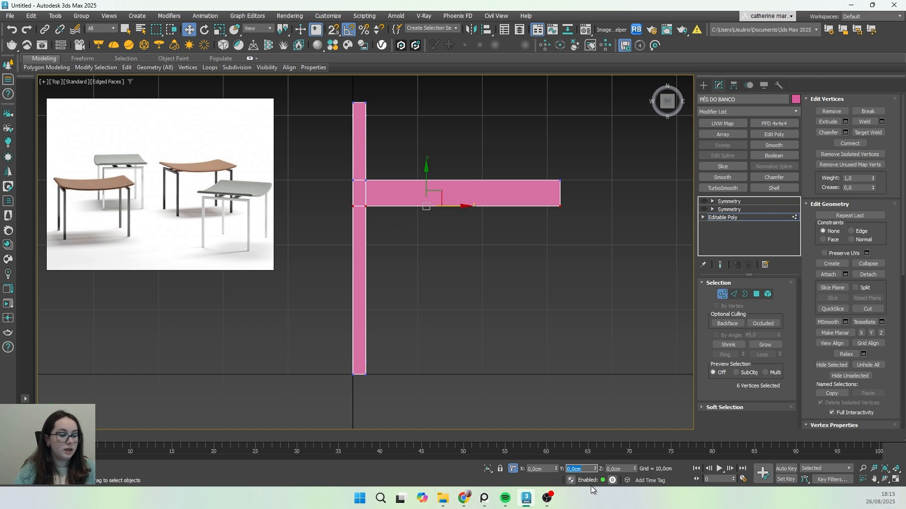
type("1")
key("Return")
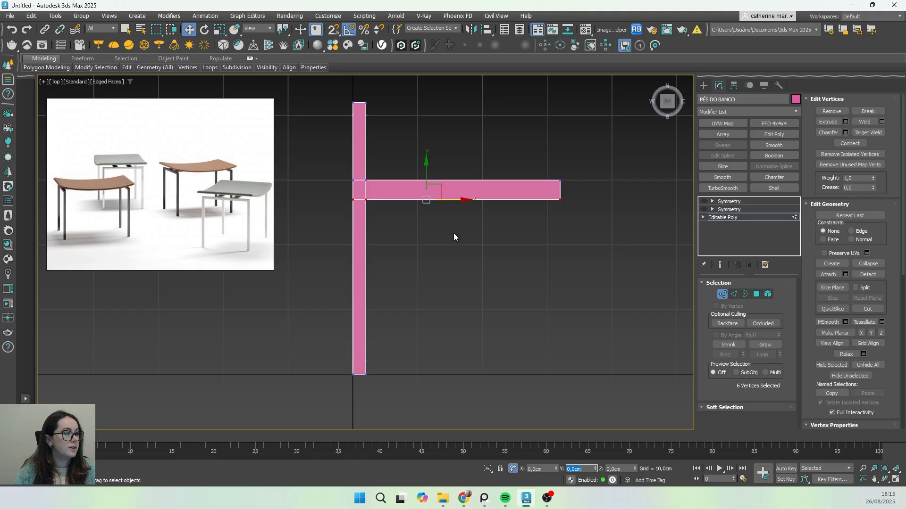
- Turn both Symmetry modifiers back on and examine the widened support arms across the full four-legged base
middle_click_drag(454, 233, 455, 225)
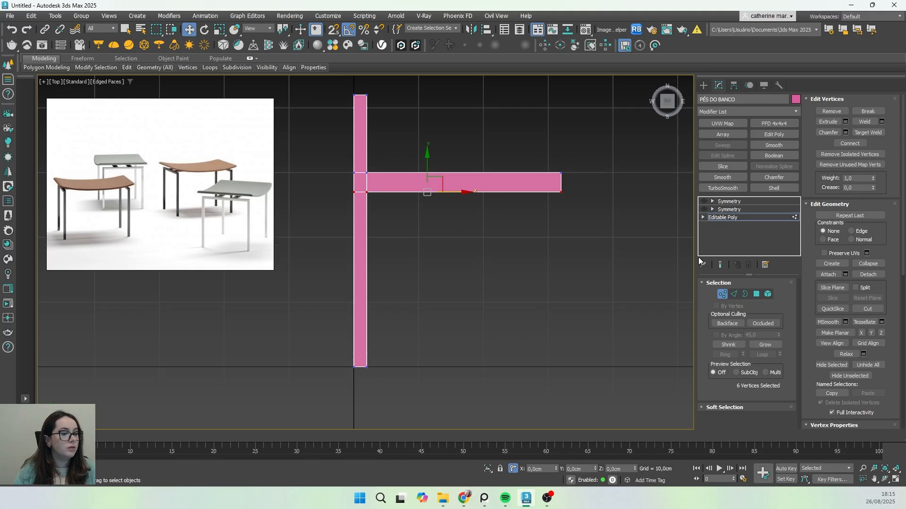
left_click(737, 217)
left_click(708, 210)
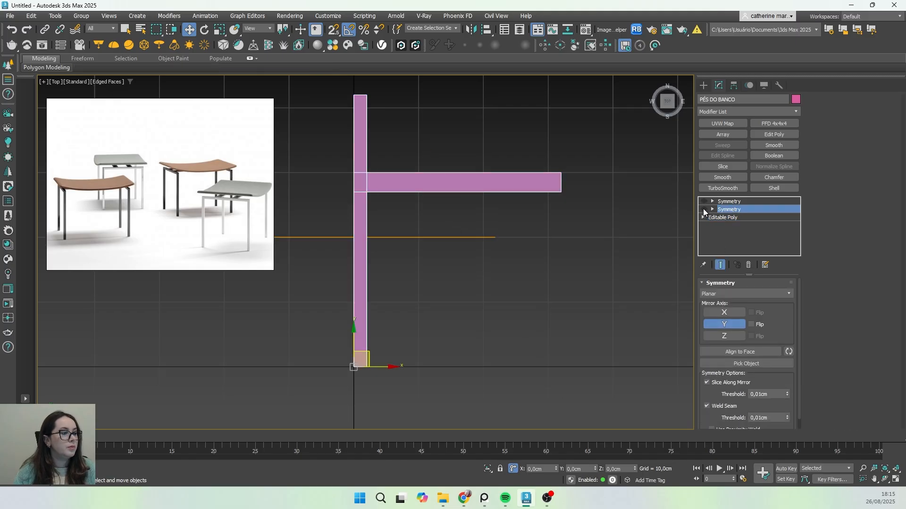
left_click(704, 209)
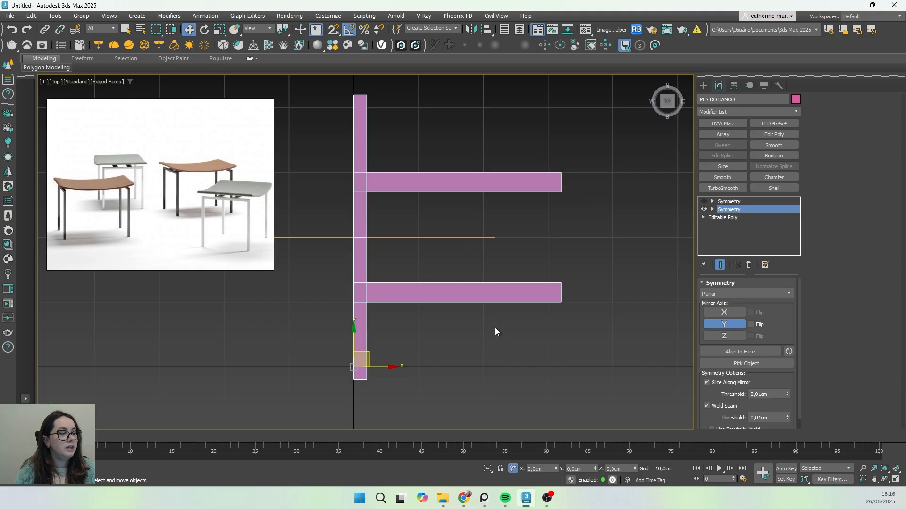
middle_click_drag(495, 329, 522, 289, "alt")
scroll(524, 289, "down", 6)
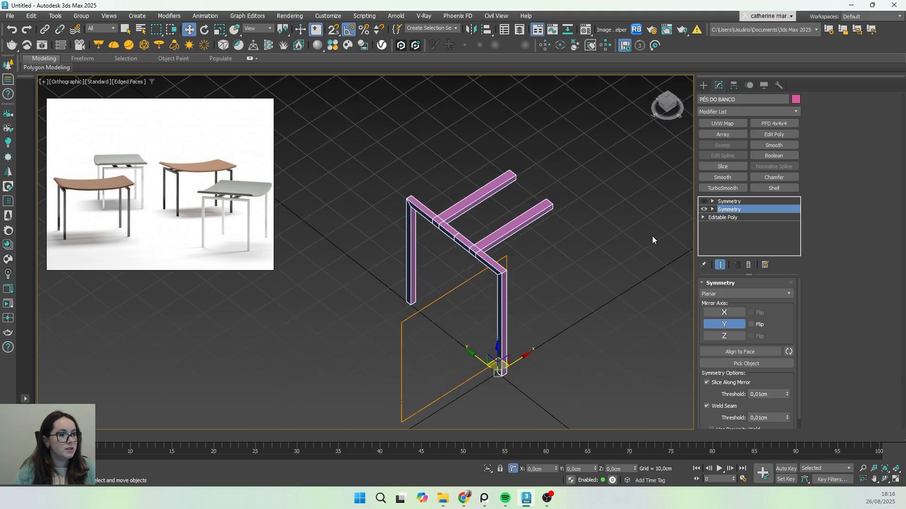
left_click(703, 202)
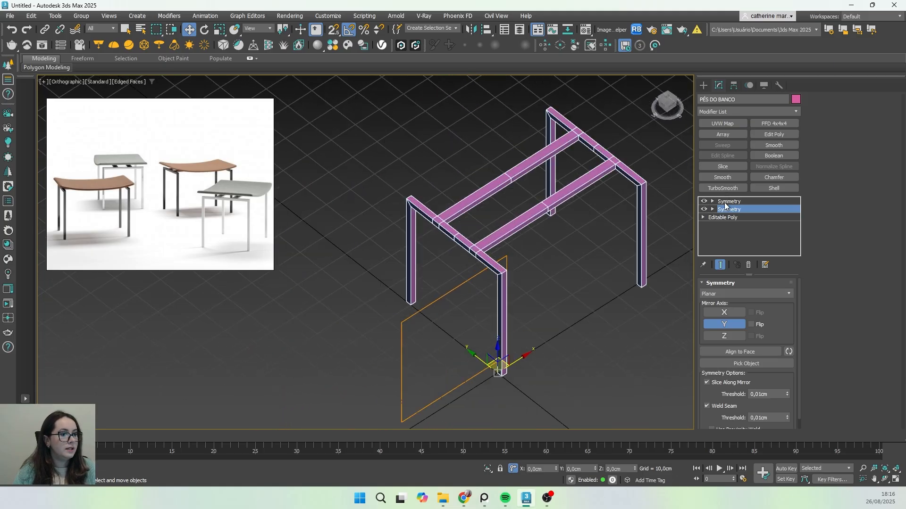
left_click(727, 201)
middle_click_drag(421, 299, 384, 290)
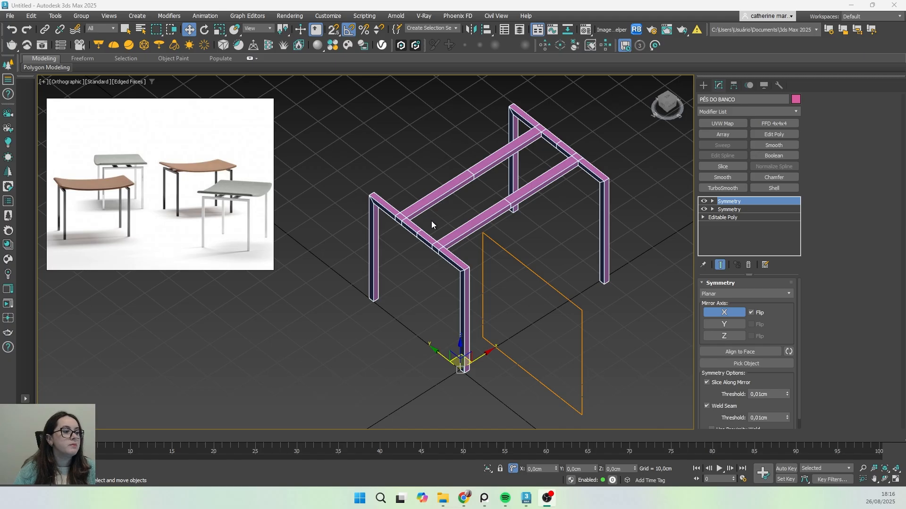
scroll(432, 224, "up", 4)
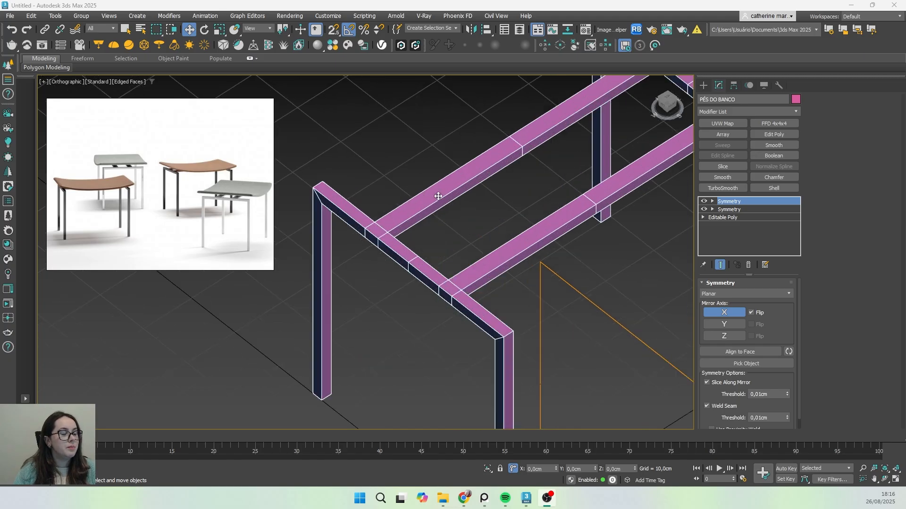
scroll(461, 222, "down", 2)
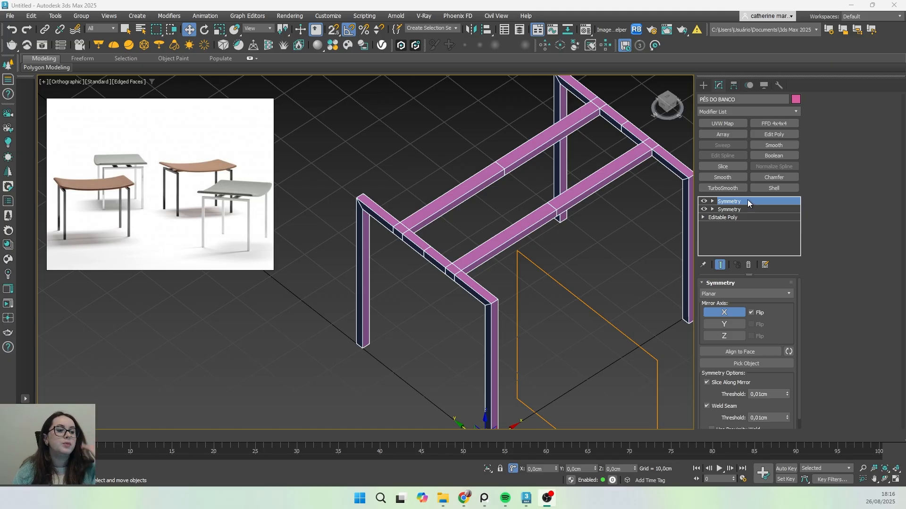
- Hide the Symmetry results, return to the Editable Poly, and select the whole frame at element level
left_click(704, 202)
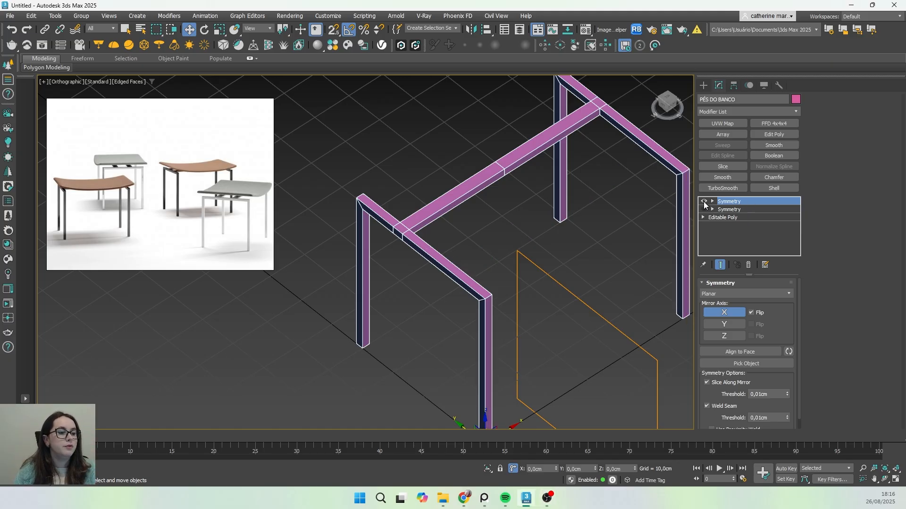
left_click(727, 221)
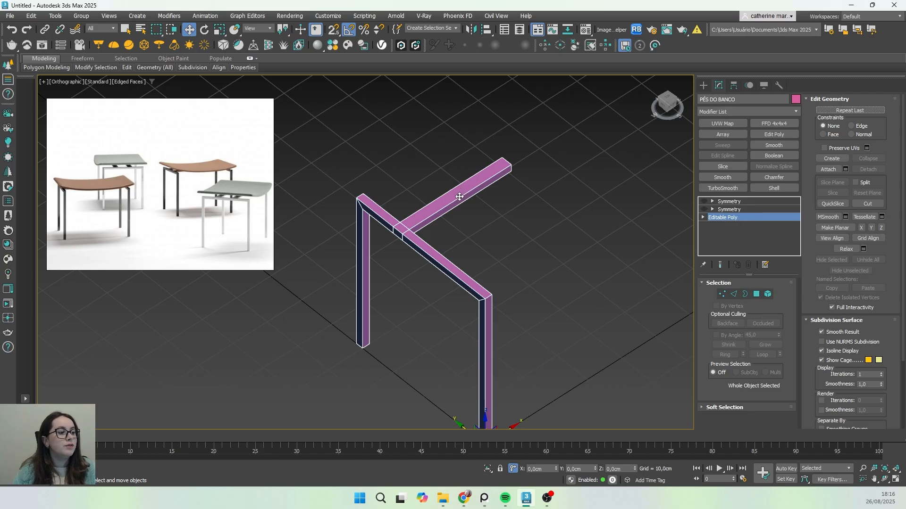
left_click(766, 294)
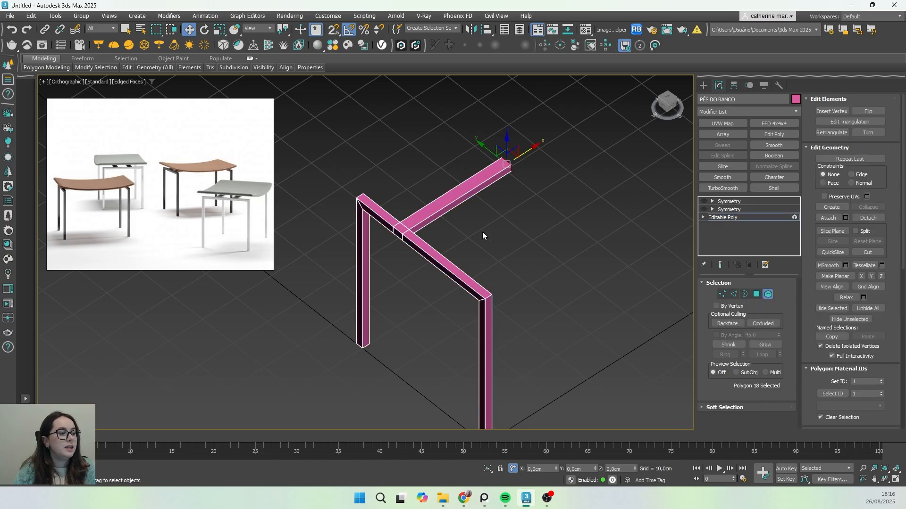
left_click(448, 206)
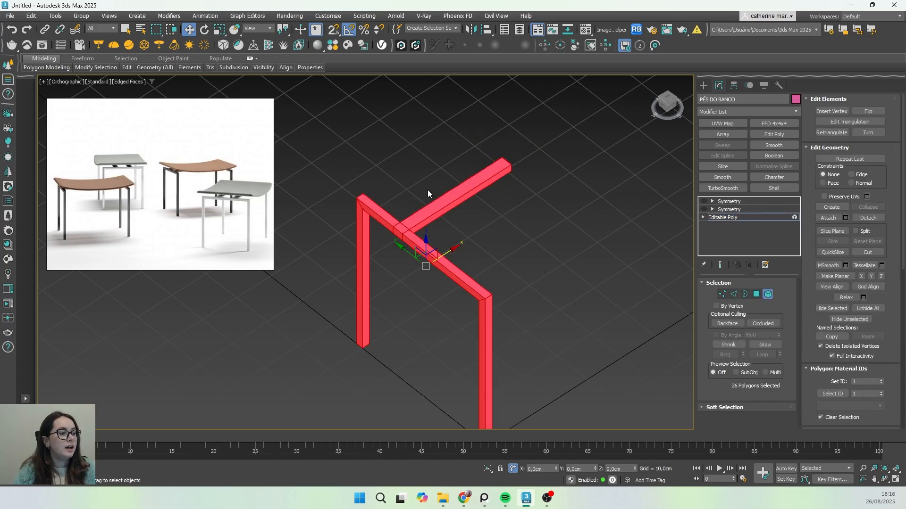
- In the top view, rotate the slice plane -90° about Z and slice across the support arm slightly before its midpoint
left_click(830, 232)
middle_click_drag(598, 292, 596, 273)
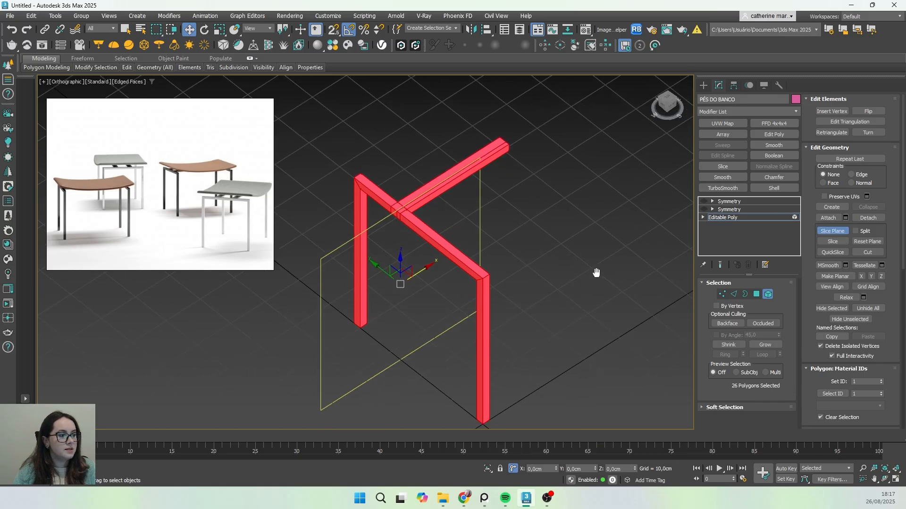
key("t")
scroll(538, 236, "up", 5)
scroll(457, 226, "down", 2)
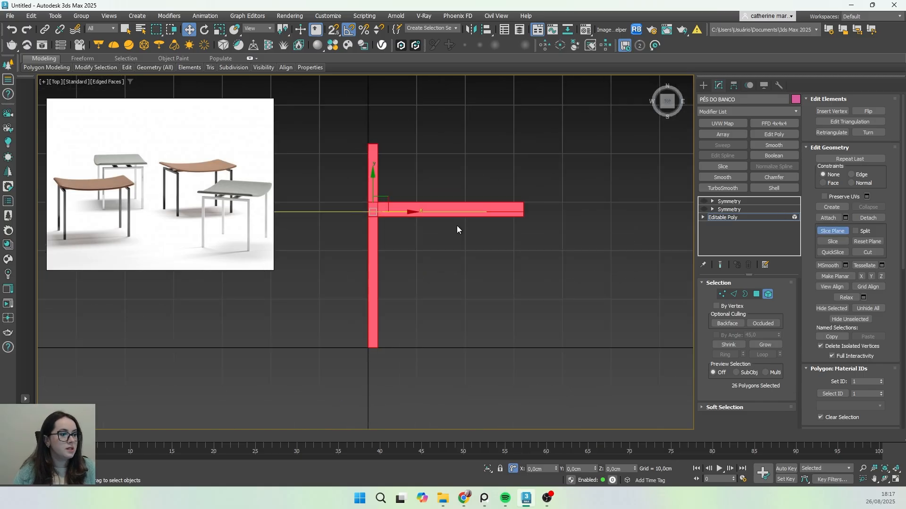
middle_click_drag(457, 226, 463, 237)
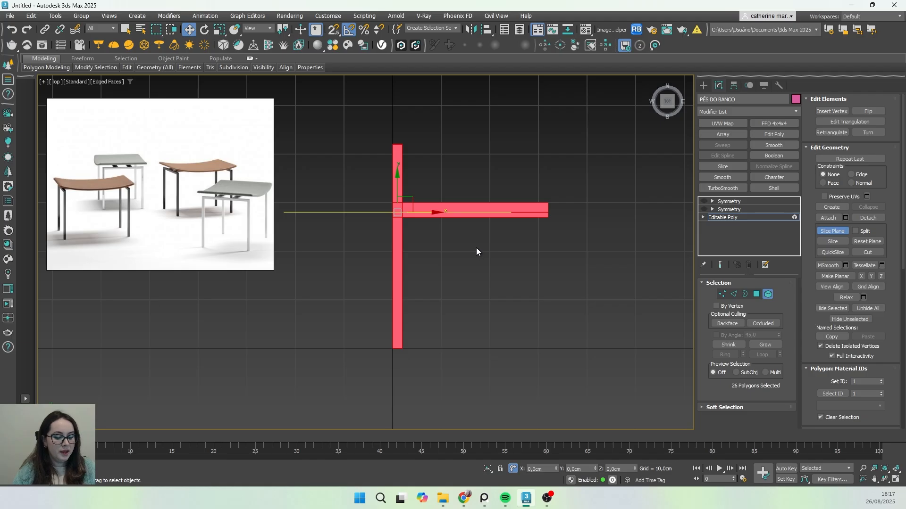
key("e")
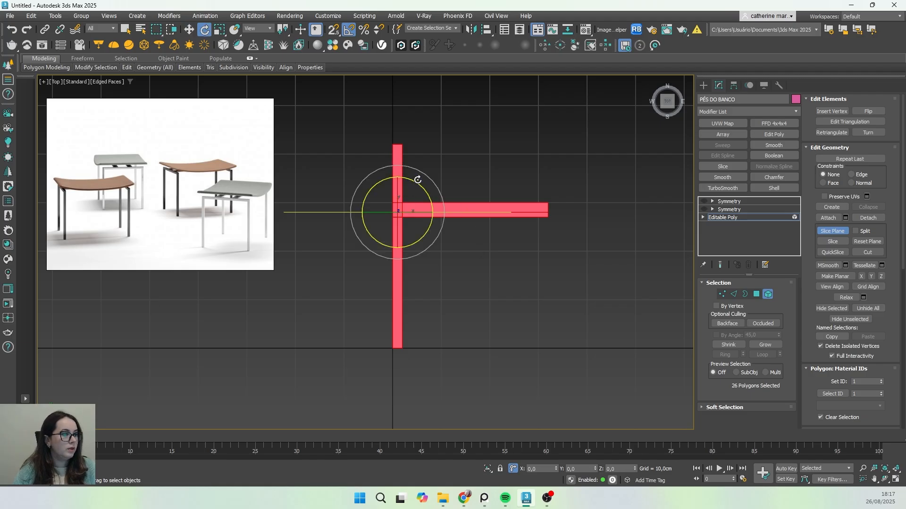
left_click_drag(416, 180, 455, 200)
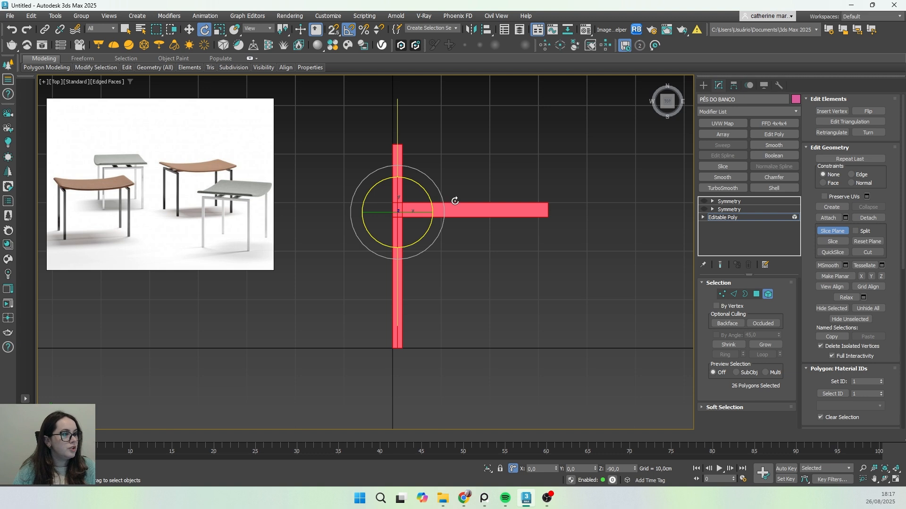
key("w")
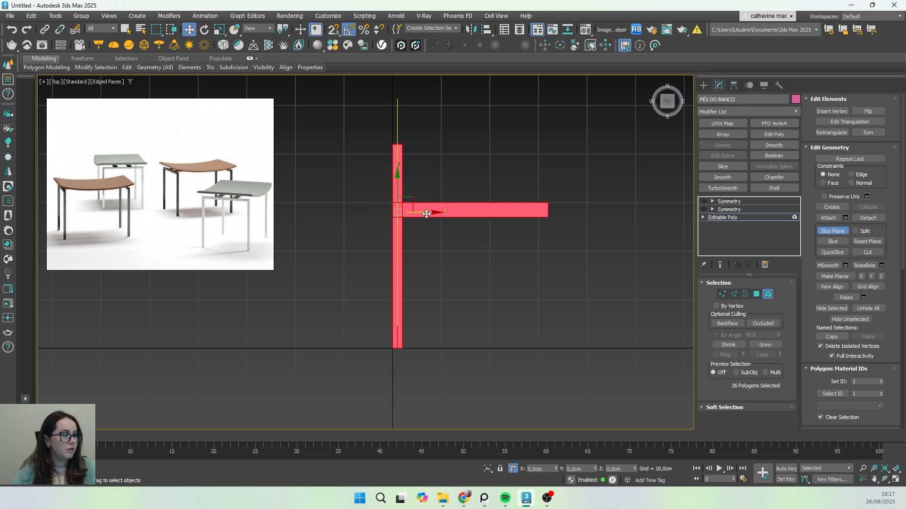
left_click_drag(427, 215, 487, 214)
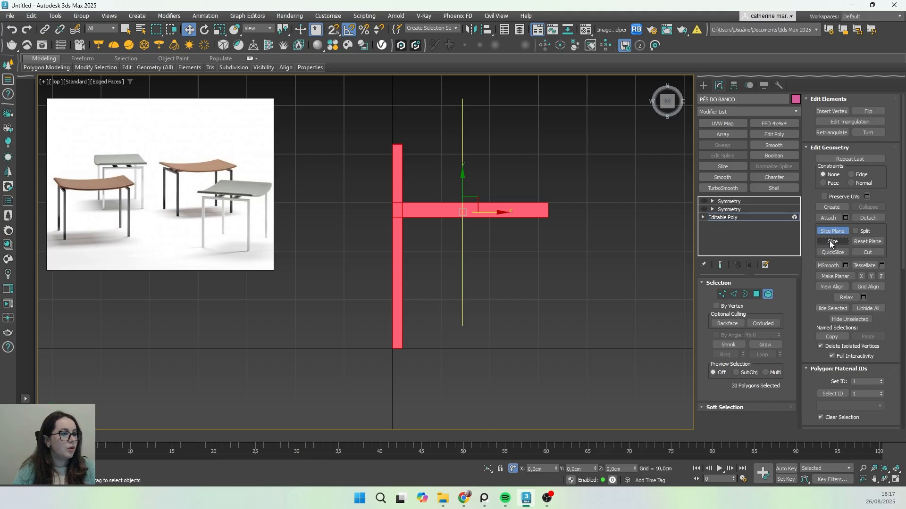
- Offset the slice plane 1 cm along X, make a second slice across the support arm, and exit Slice Plane
left_click(543, 469)
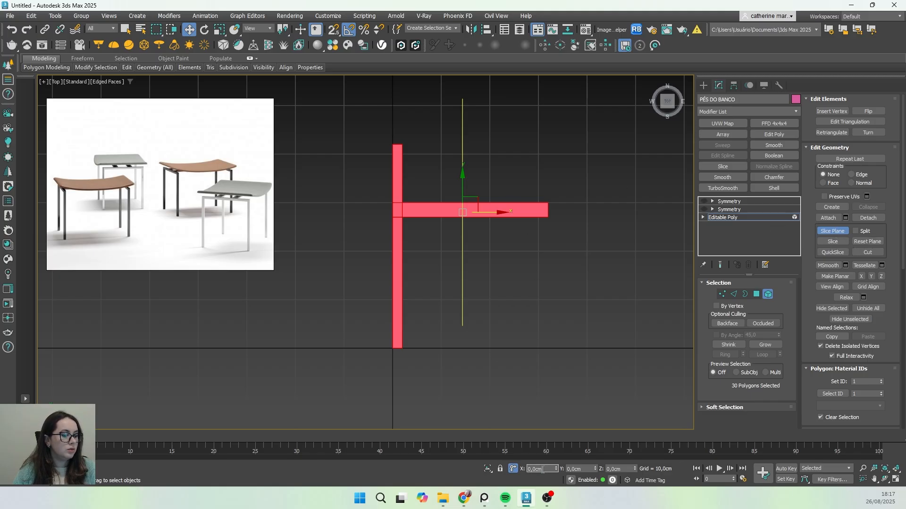
type("1")
key("Return")
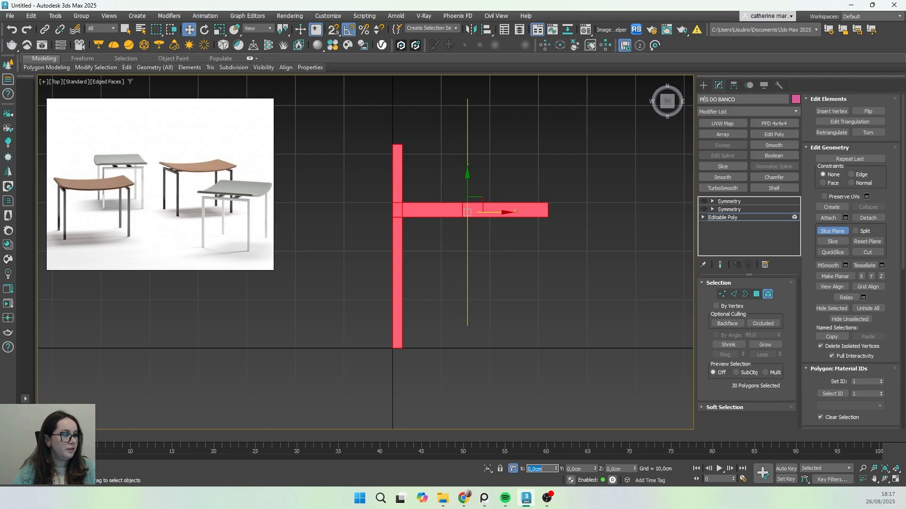
left_click(824, 240)
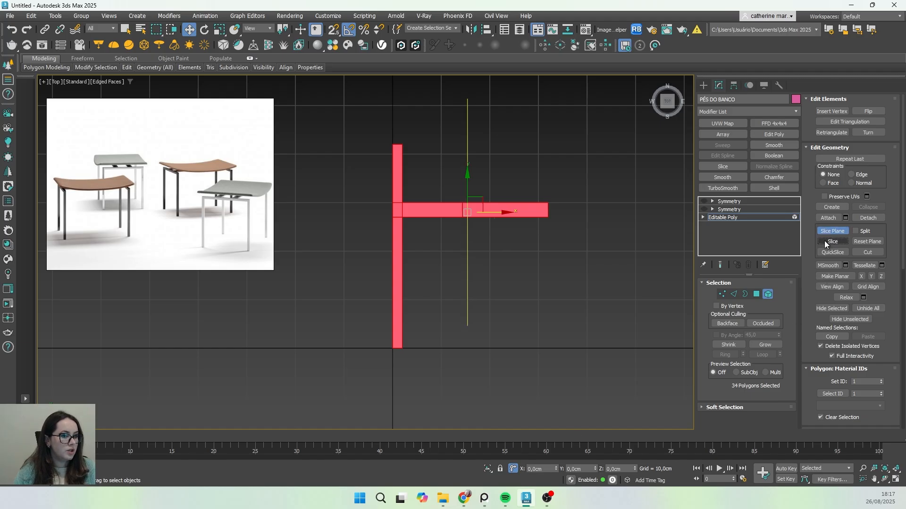
left_click(829, 233)
- Extrude the narrow top polygon between the two support arm cuts by 3 cm to form a seat support block
middle_click_drag(522, 282, 479, 308)
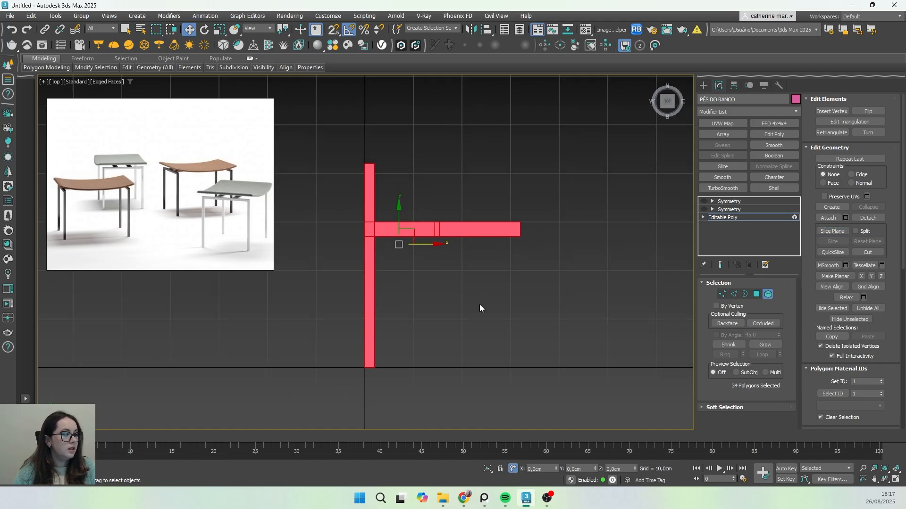
left_click(756, 295)
left_click(438, 230)
key("q")
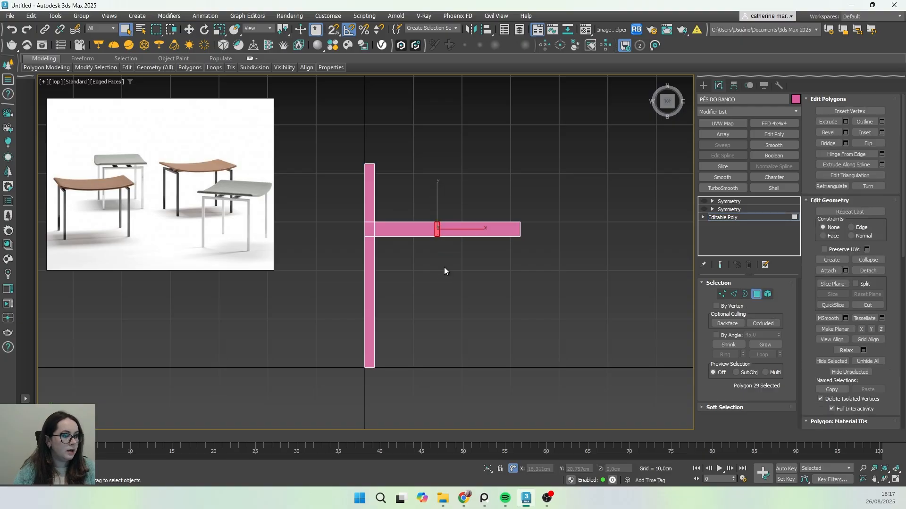
scroll(443, 280, "down", 3)
middle_click_drag(441, 291, 481, 251, "alt")
scroll(438, 253, "up", 5)
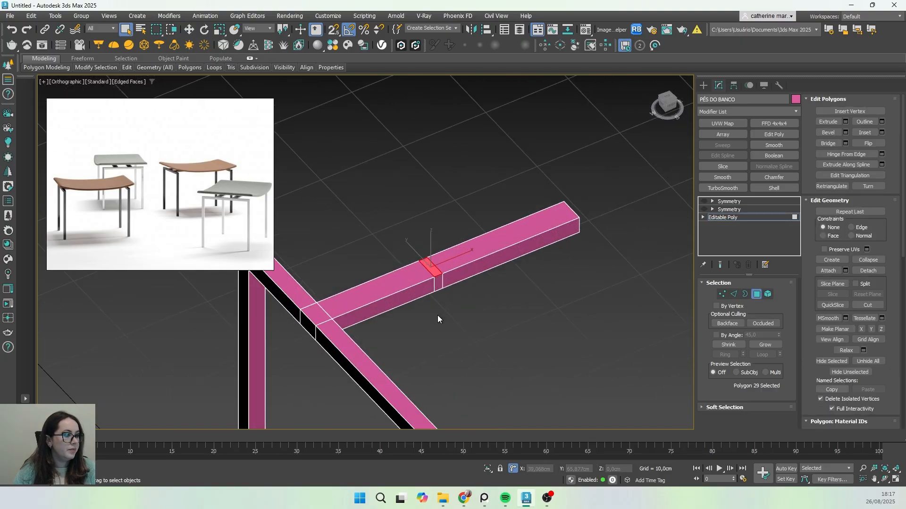
middle_click_drag(438, 315, 470, 264)
left_click(845, 122)
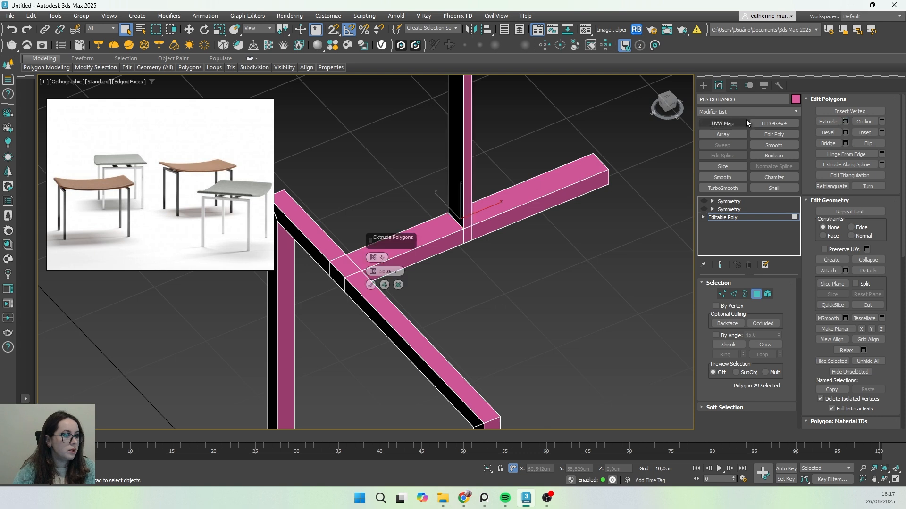
double_click(398, 271)
type("2")
key("Return")
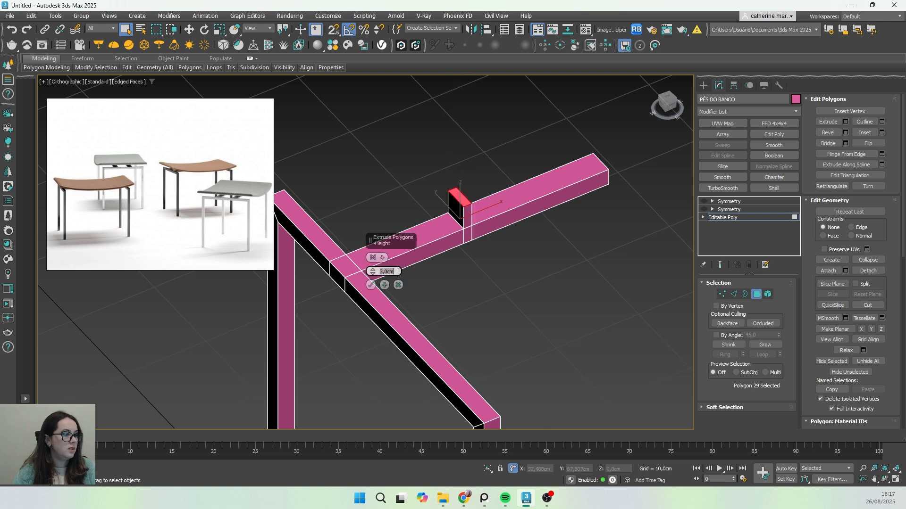
left_click(370, 284)
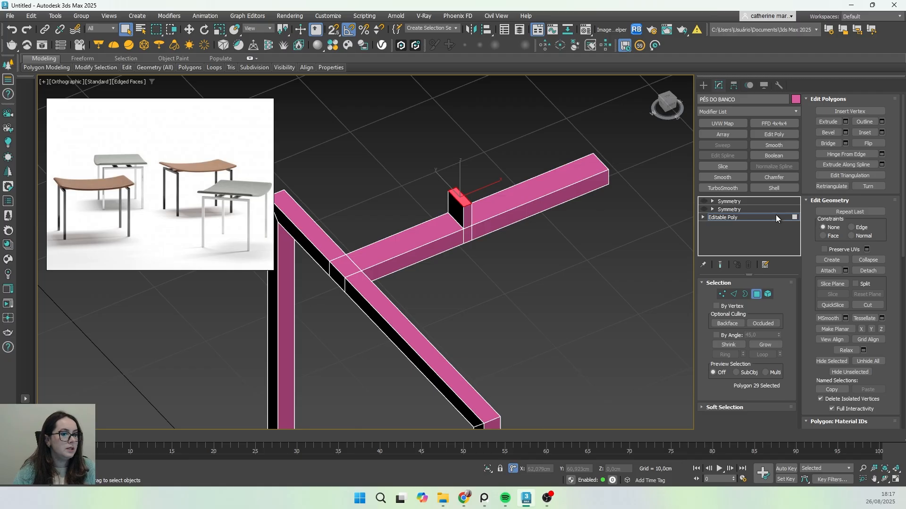
- Turn both Symmetry modifiers back on to mirror the support block across the base, leaving the upper modifier selected
left_click(750, 217)
left_click(731, 209)
left_click(704, 209)
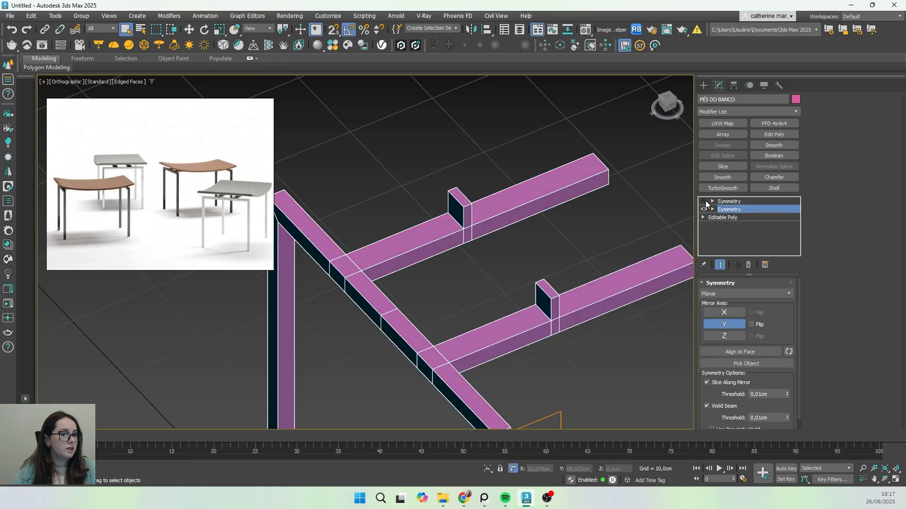
left_click(705, 201)
left_click(727, 202)
- Examine the mirrored base and its support blocks from several angles in perspective, comparing them with the reference stool
scroll(493, 263, "down", 5)
middle_click_drag(561, 315, 519, 302)
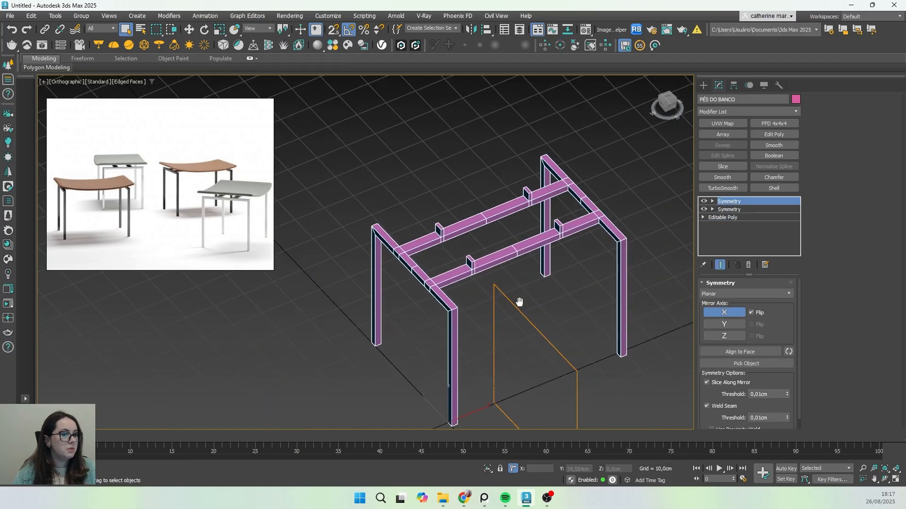
scroll(519, 298, "down", 5)
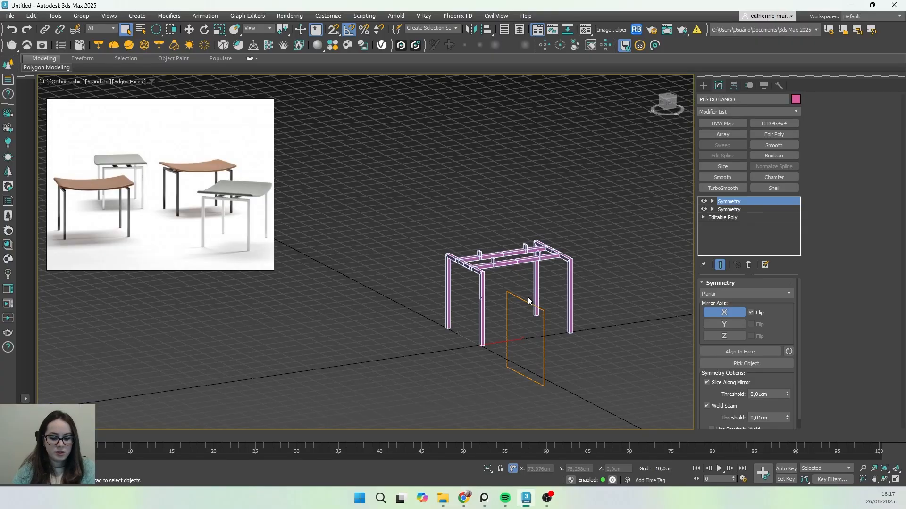
key("p")
scroll(447, 286, "down", 3)
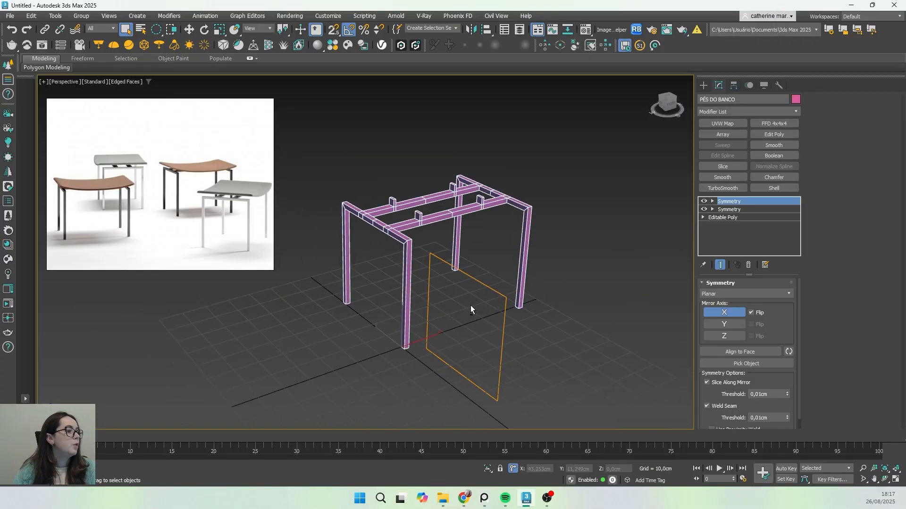
mouse_move(457, 277)
middle_mouse_down("alt")
mouse_move(453, 289)
mouse_move(483, 281)
mouse_move(464, 282)
middle_mouse_up("alt")
scroll(480, 257, "up", 3)
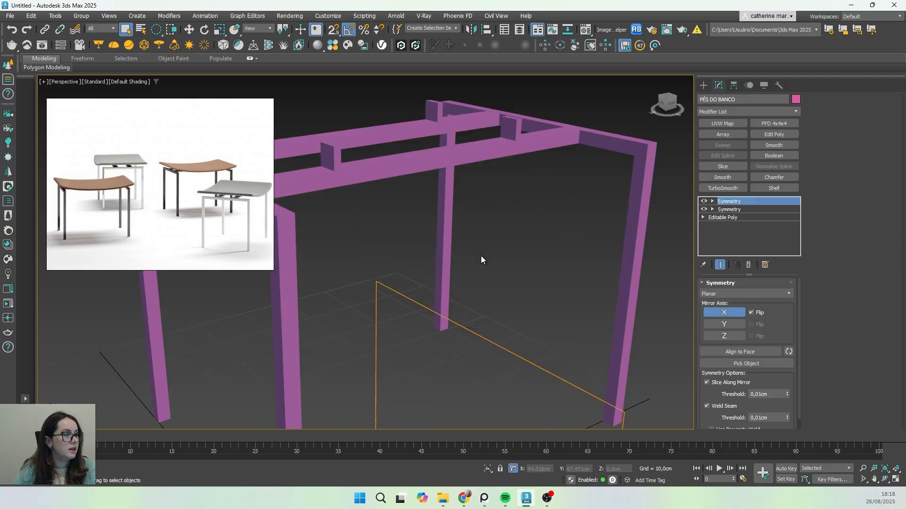
scroll(481, 256, "down", 3)
middle_click_drag(482, 265, 349, 284, "alt")
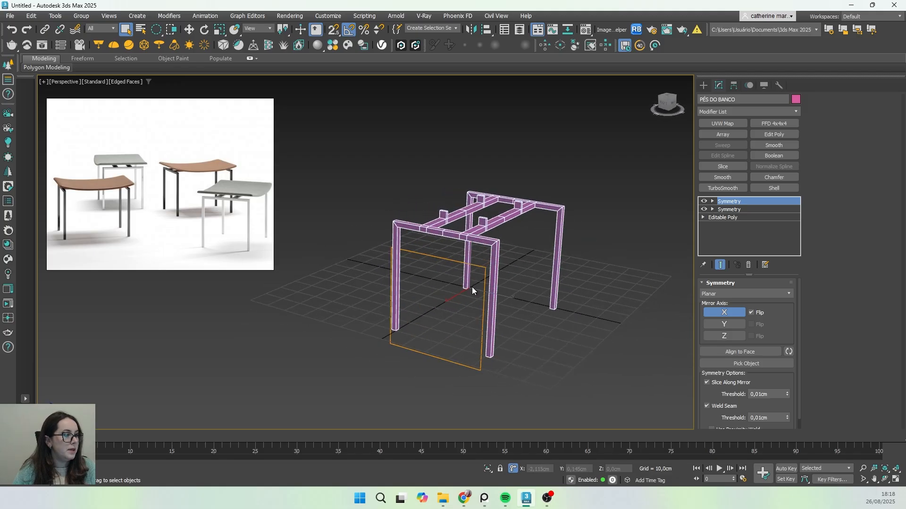
middle_click_drag(473, 289, 377, 279, "alt")
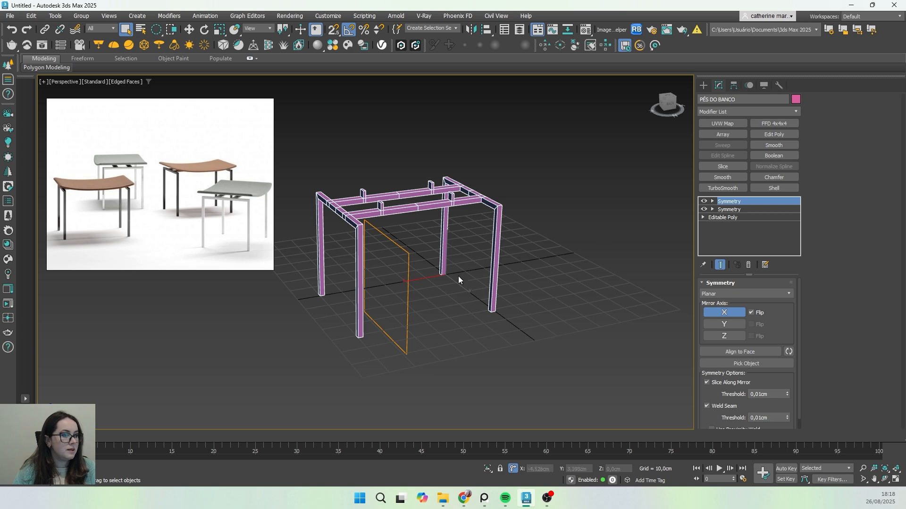
- Show the stool base enlarged in the Top view, deselect it, and bring up the standard primitives for creation
middle_click_drag(459, 280, 492, 312, "alt")
key("t")
scroll(448, 283, "up", 5)
left_click(638, 273)
left_click(703, 86)
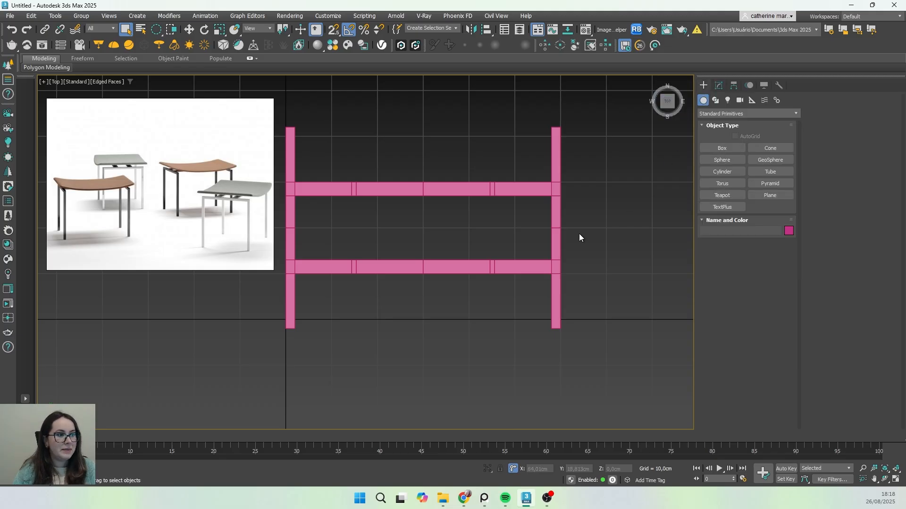
middle_click_drag(579, 237, 609, 278)
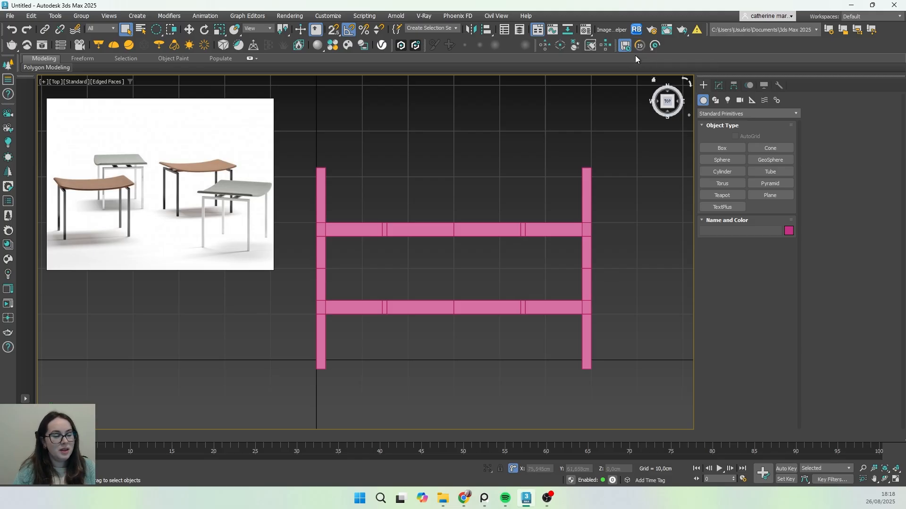
- Save the scene through the Documents library under the name BANCO CURVO_, moving the reference image clear of the save dialog
left_click(9, 16)
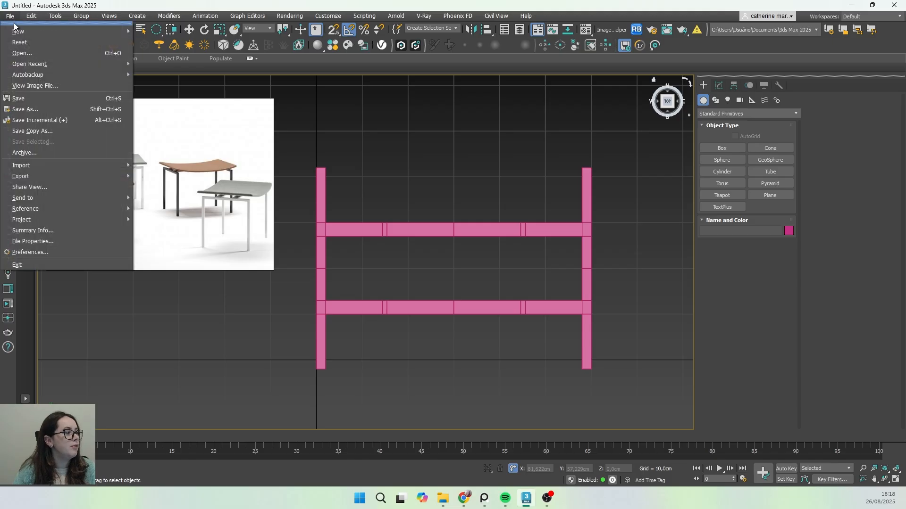
left_click(29, 111)
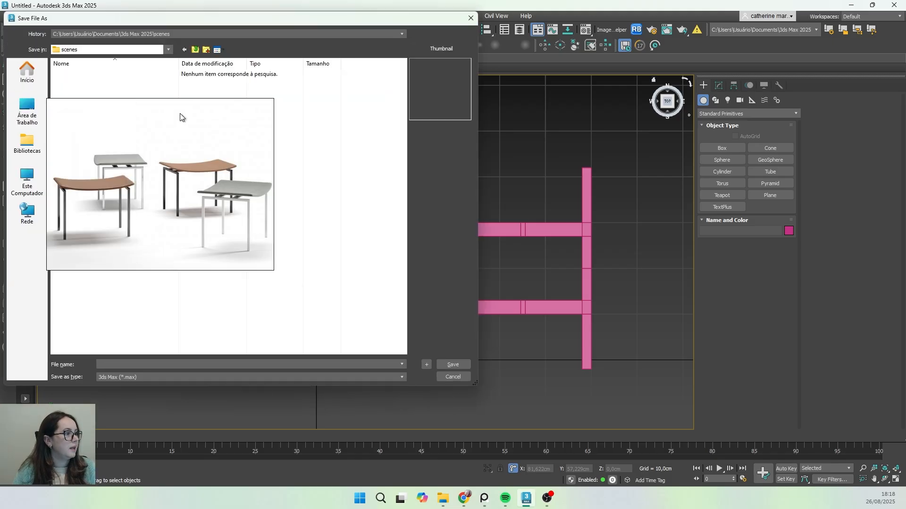
left_click_drag(204, 161, 694, 226)
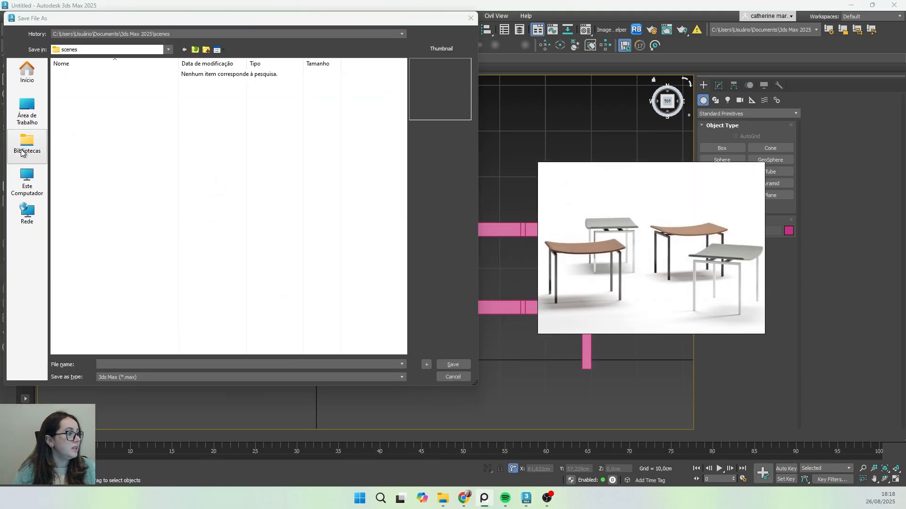
left_click(21, 152)
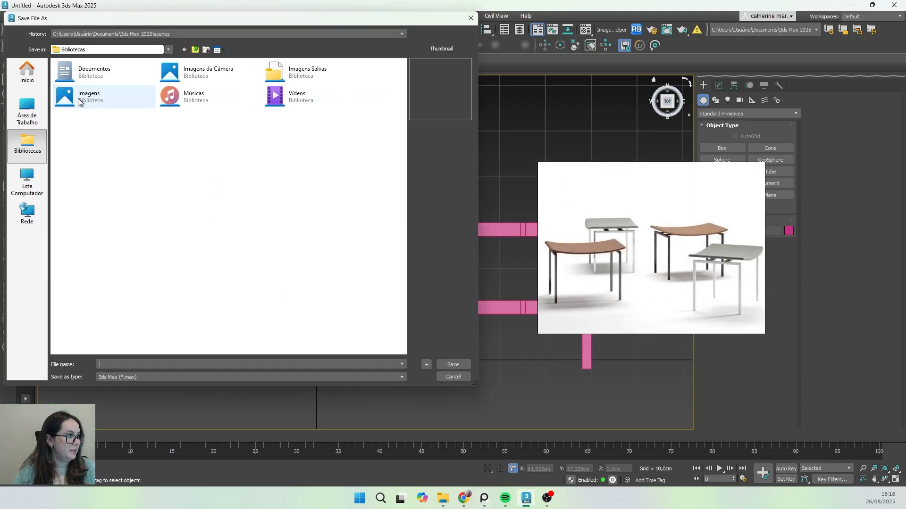
double_click(86, 74)
left_click_drag(98, 21, 905, 118)
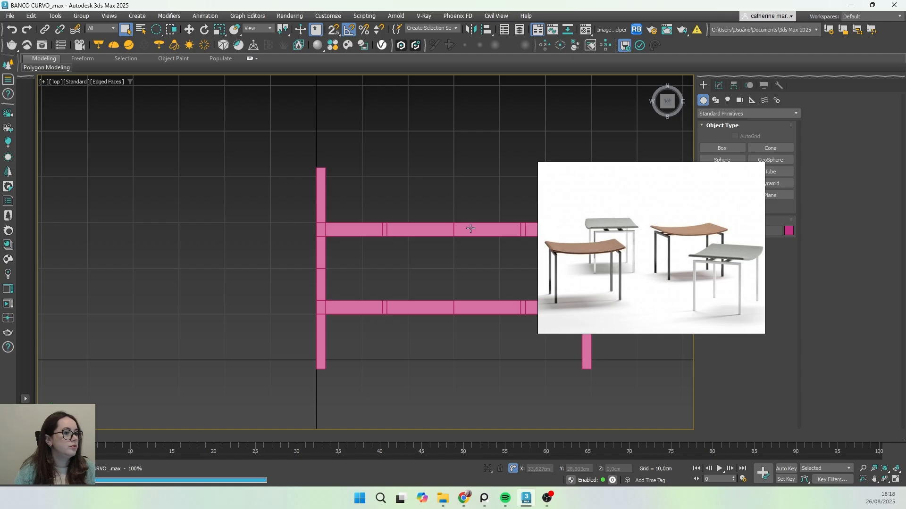
- Move the reference image back beside the stool base and hide it
left_click_drag(631, 214, 160, 152)
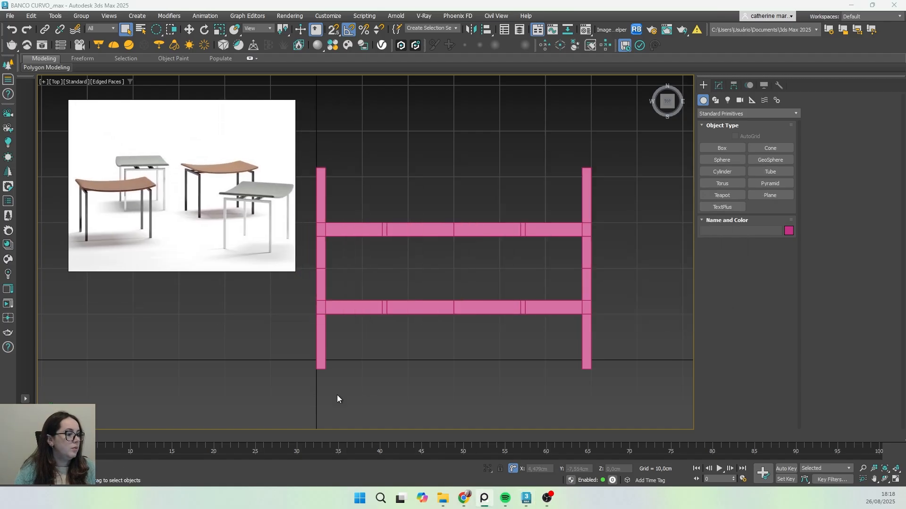
left_click_drag(178, 207, 158, 195)
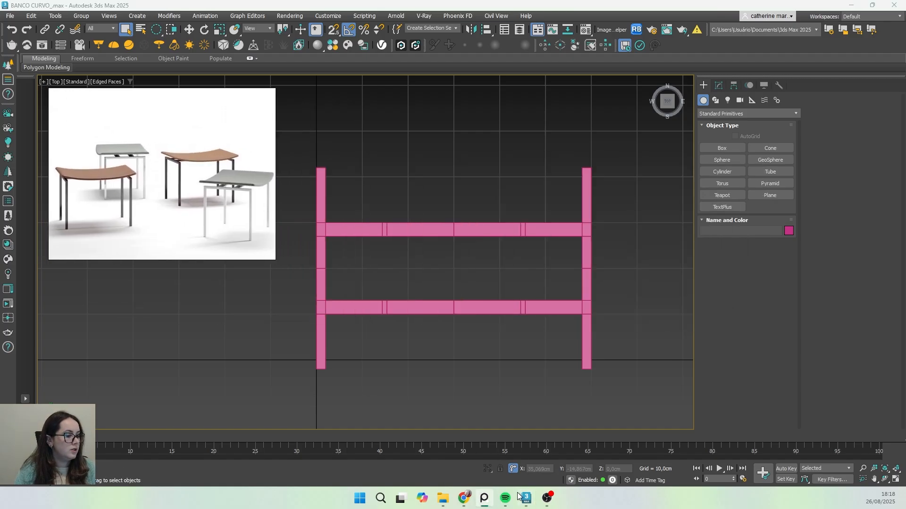
left_click(485, 499)
- Create a box covering the whole base in the Top view, about 46.7 by 64.9 cm and 5.3 cm high
middle_click_drag(457, 423, 373, 330)
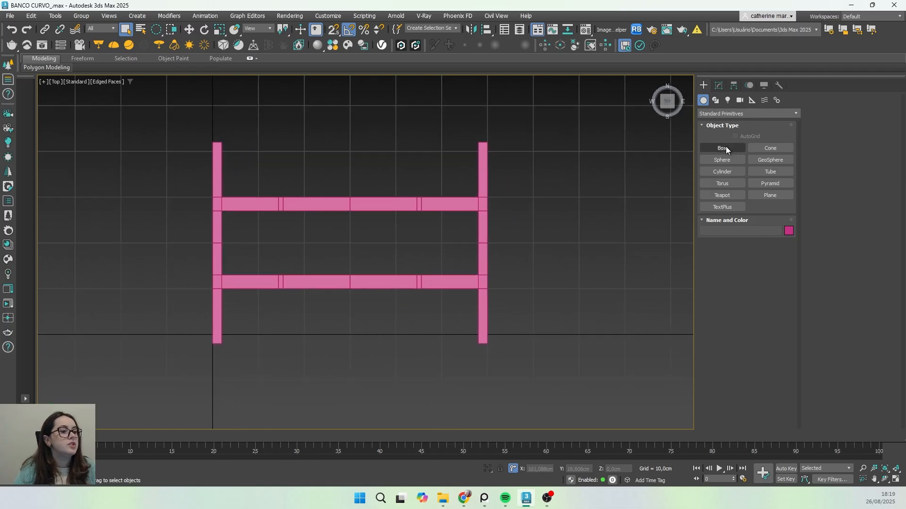
left_click(726, 147)
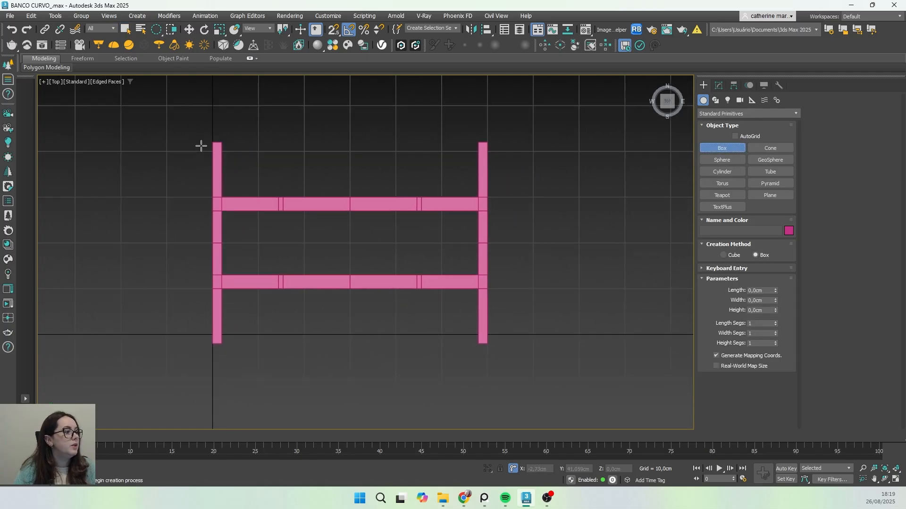
left_click_drag(201, 135, 499, 349)
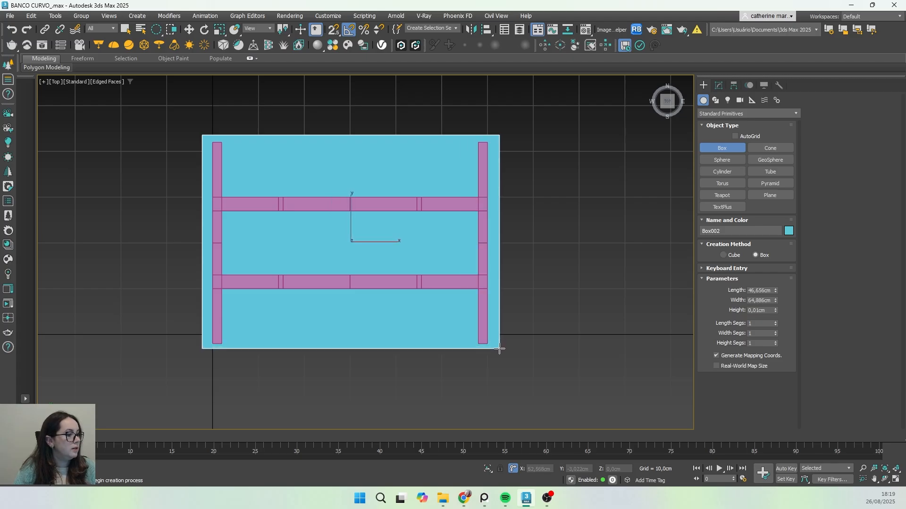
left_click(526, 324)
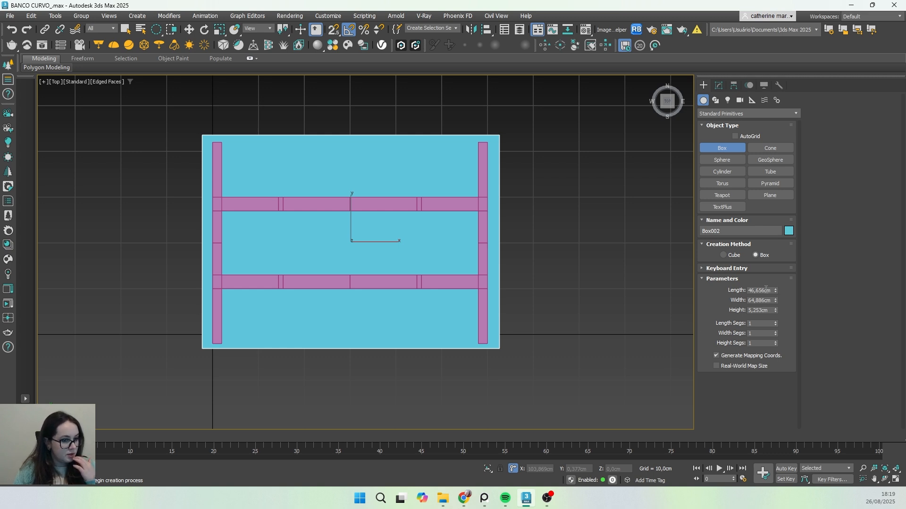
- Set the seat box's length to 50 cm and its width to 75 cm
double_click(760, 290)
type("50")
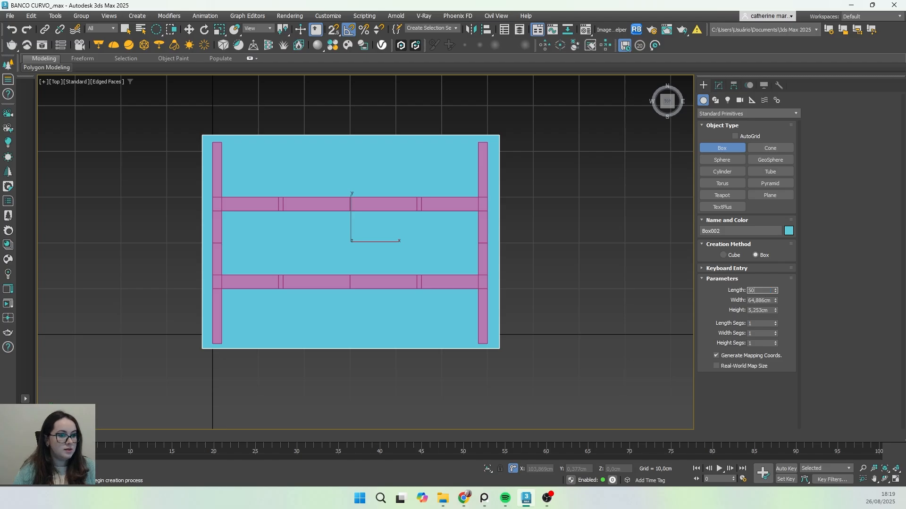
key("Return")
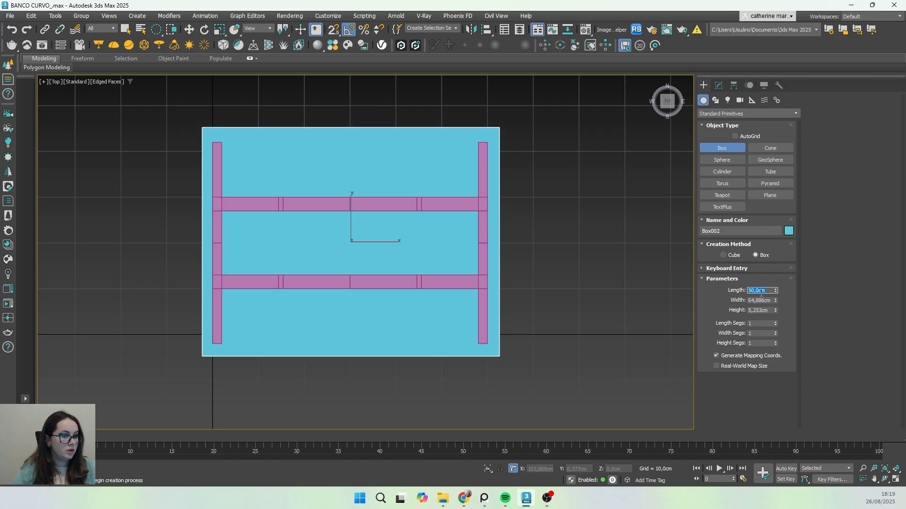
double_click(755, 301)
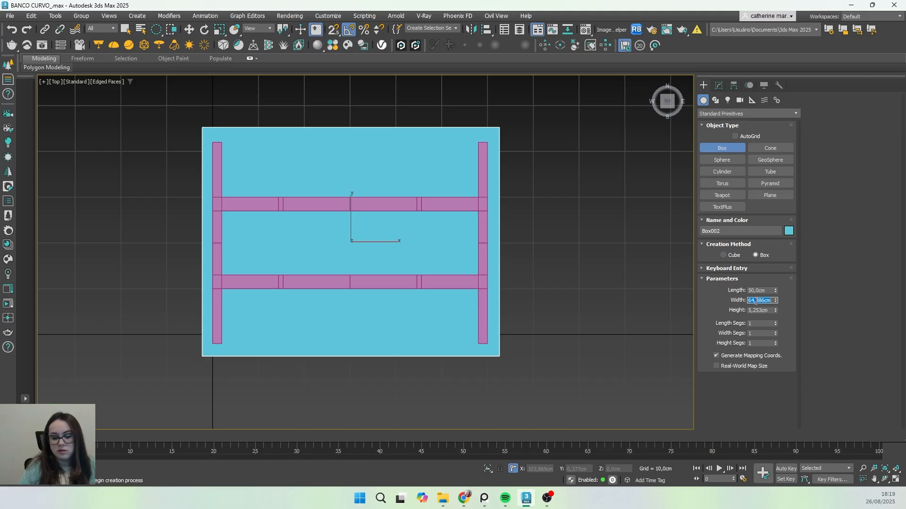
type("65")
key("Return")
type("70")
key("Return")
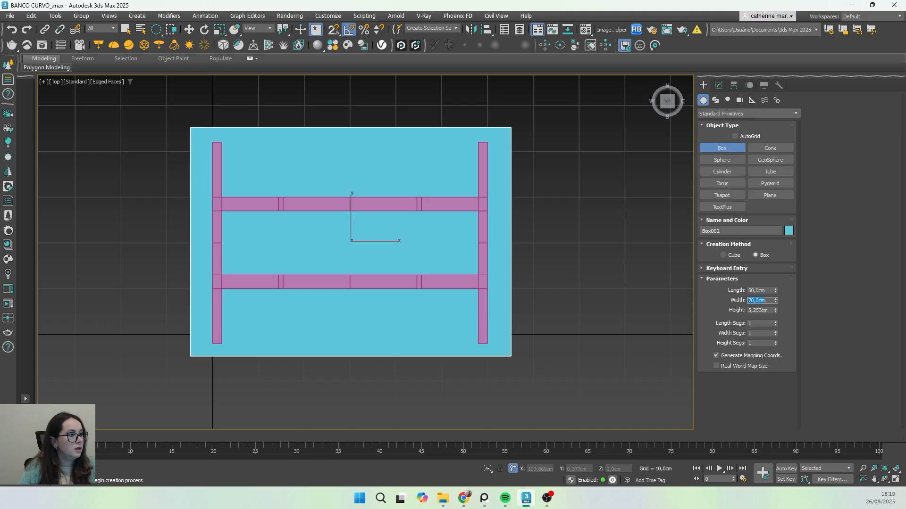
type("75")
key("Return")
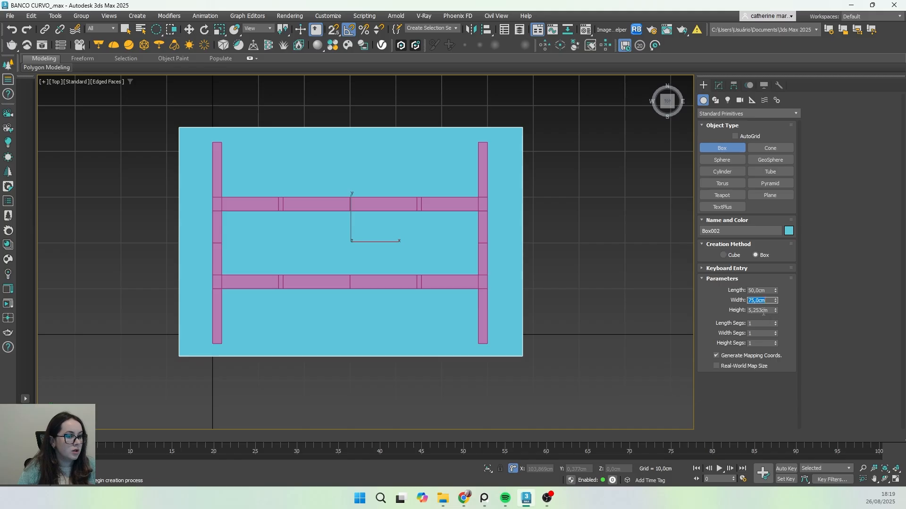
- Reduce the seat box's height to 3 cm while viewing it at an angle
middle_click_drag(366, 292, 463, 307, "alt")
scroll(439, 300, "down", 3)
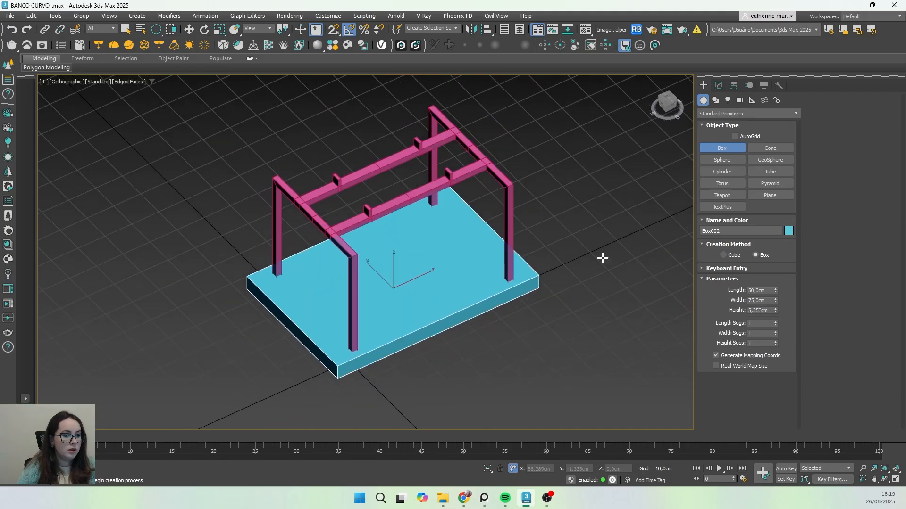
double_click(758, 311)
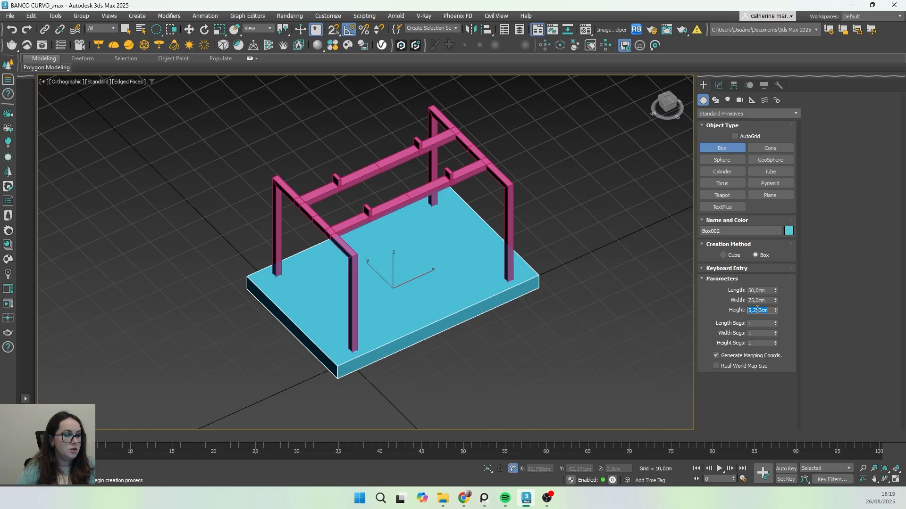
type("4")
key("Return")
type("3")
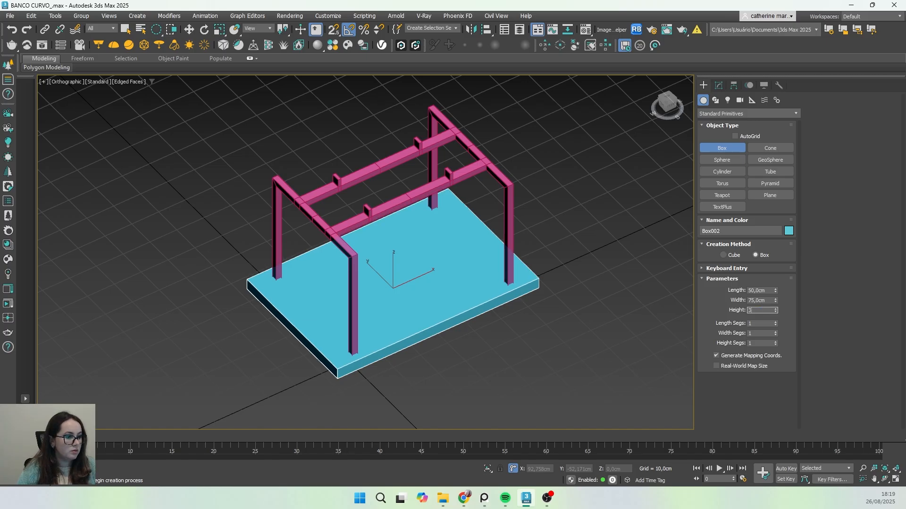
key("Return")
middle_click_drag(511, 325, 489, 324)
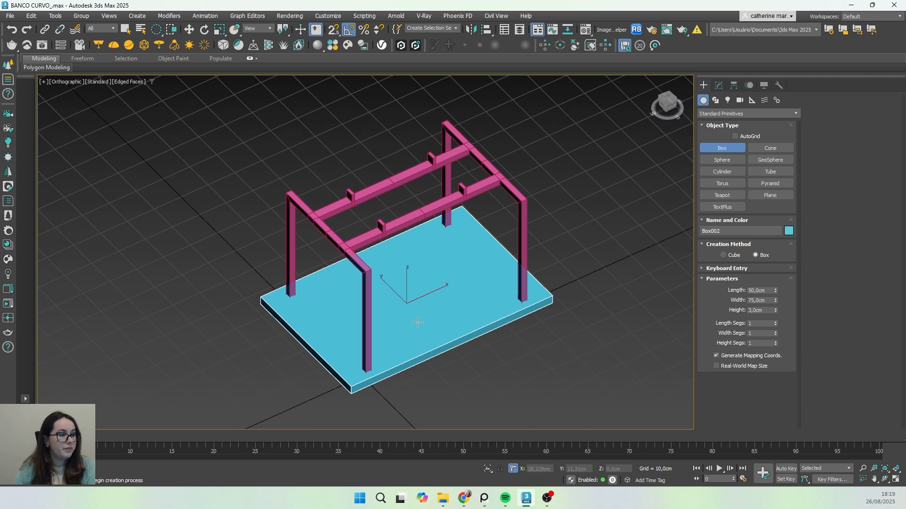
- Bring back the reference image and compare the seat box and base with it from different angles
scroll(420, 323, "down", 4)
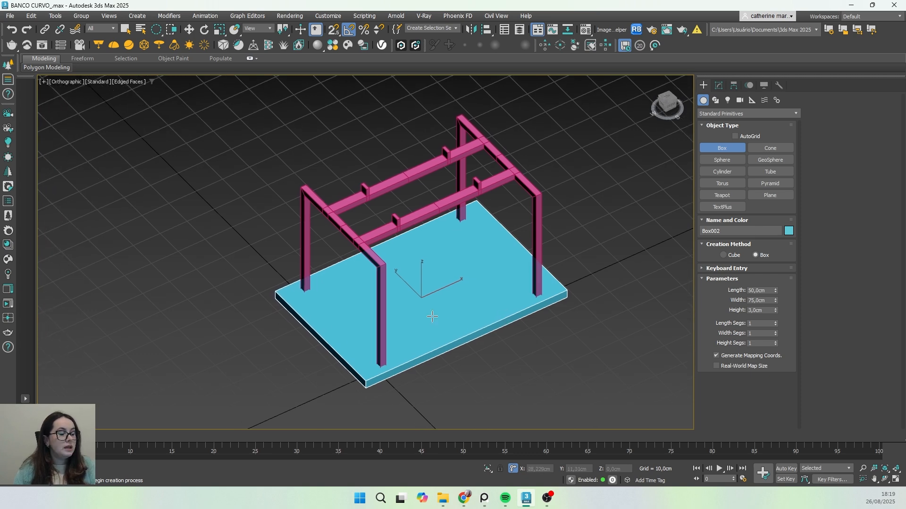
left_click(484, 498)
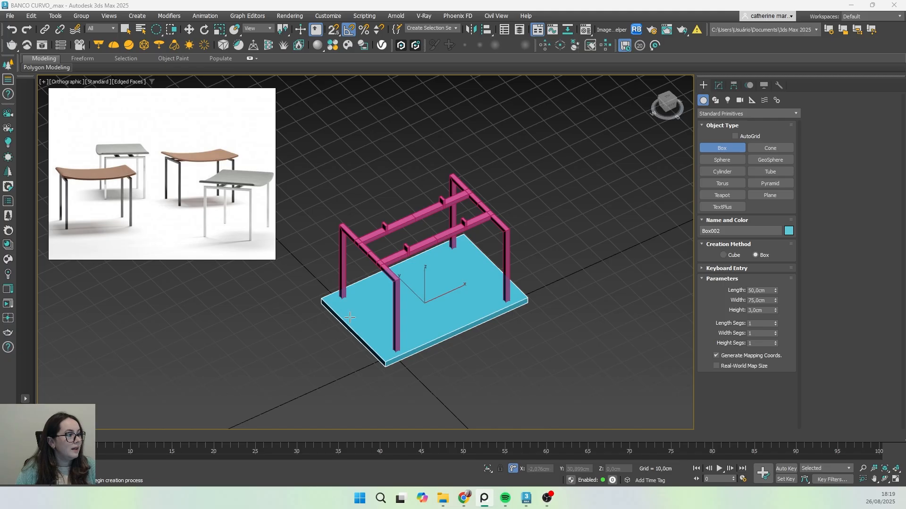
middle_click_drag(377, 312, 406, 311)
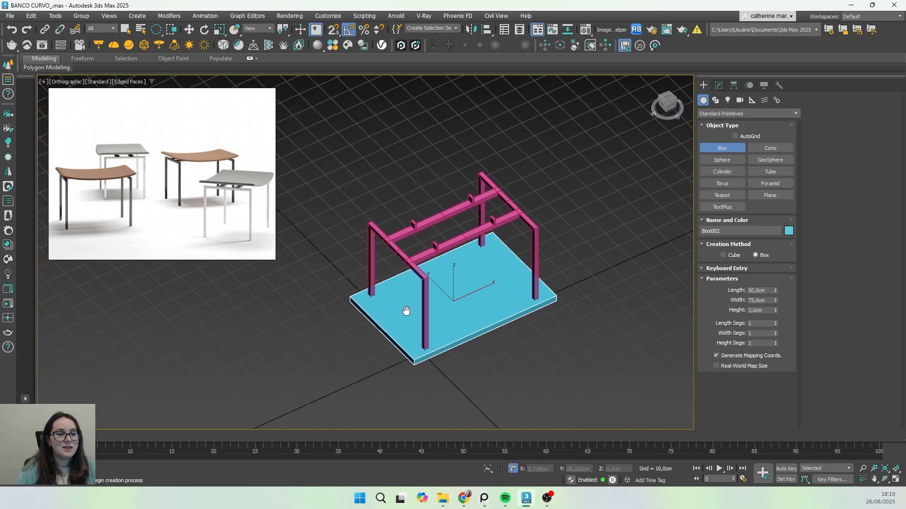
middle_click_drag(449, 331, 443, 337)
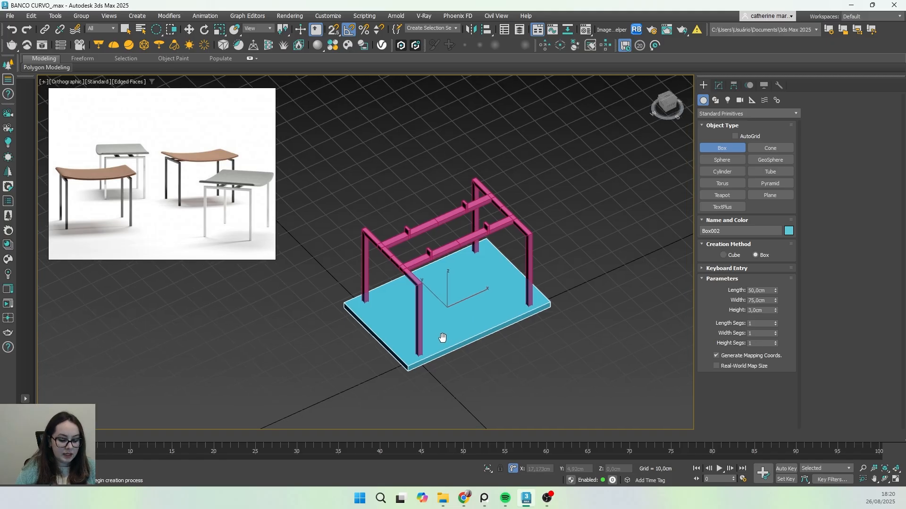
mouse_move(442, 337)
middle_mouse_down("alt")
mouse_move(437, 344)
mouse_move(415, 323)
mouse_move(435, 322)
middle_mouse_up("alt")
scroll(486, 315, "up", 5)
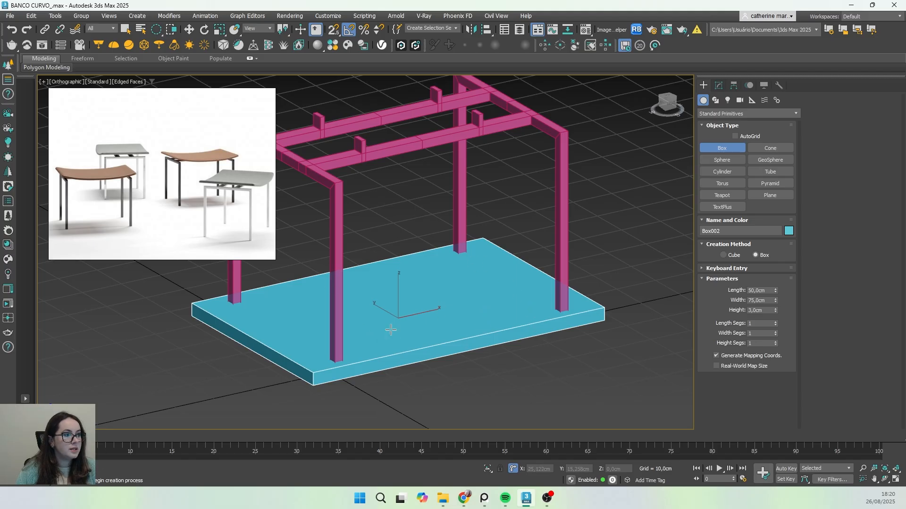
scroll(391, 330, "down", 2)
middle_click_drag(395, 322, 431, 320)
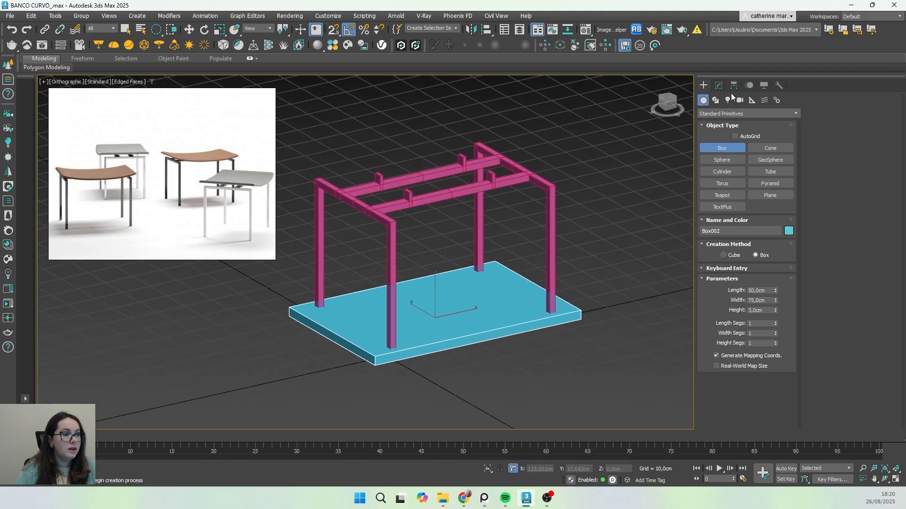
- Divide the seat box into 10 length segments, 10 width segments and 2 height segments
left_click(720, 86)
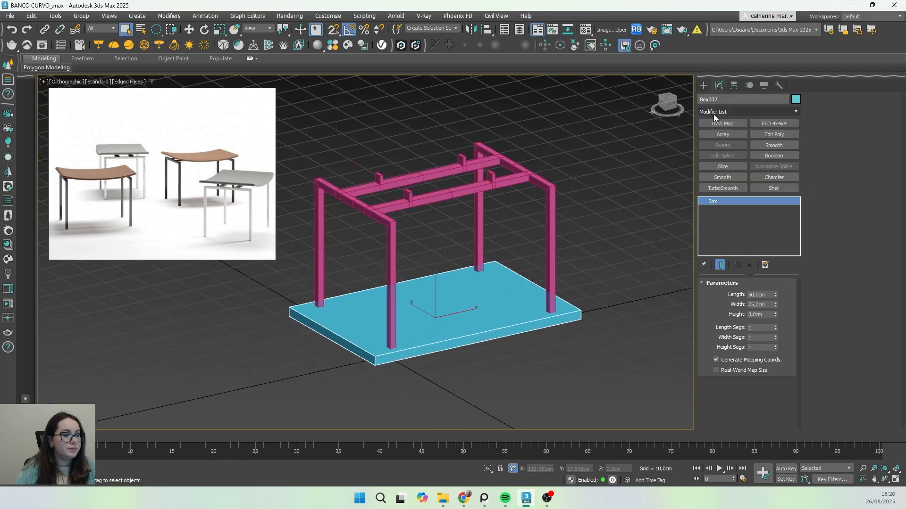
left_click(764, 327)
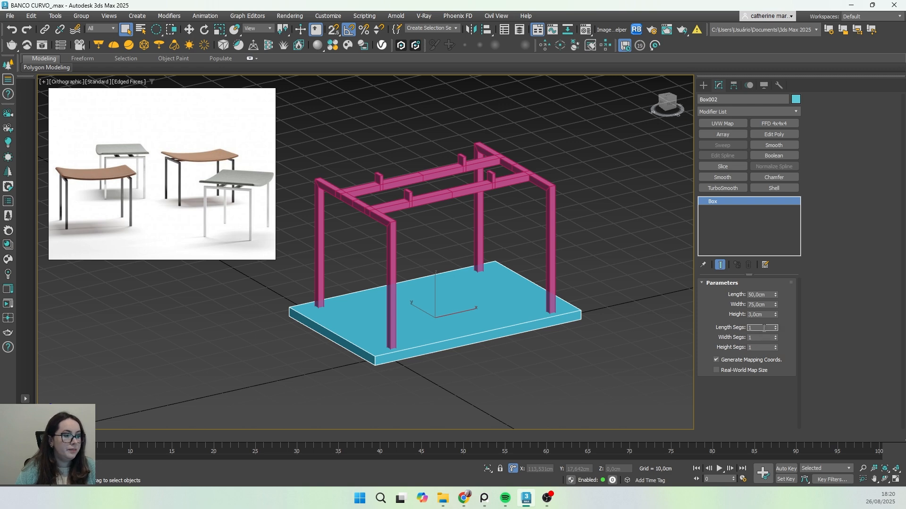
type("10")
key("Return")
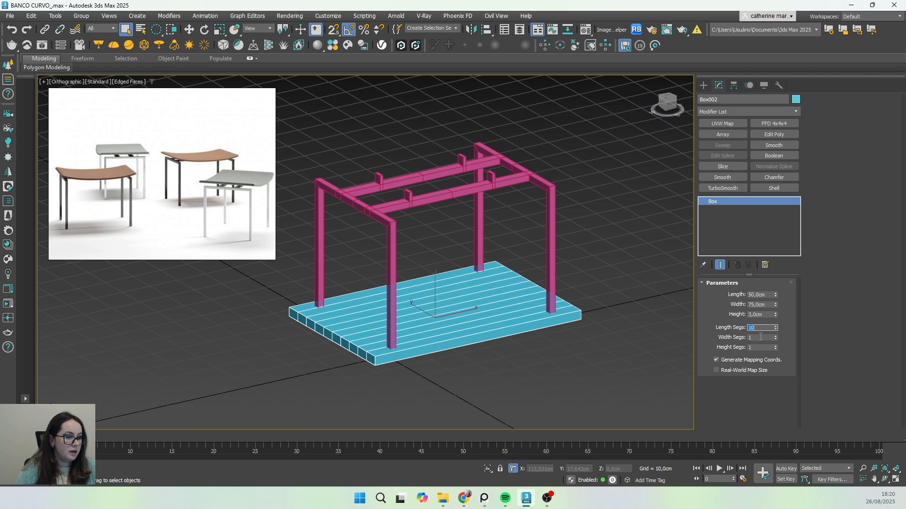
key("Tab")
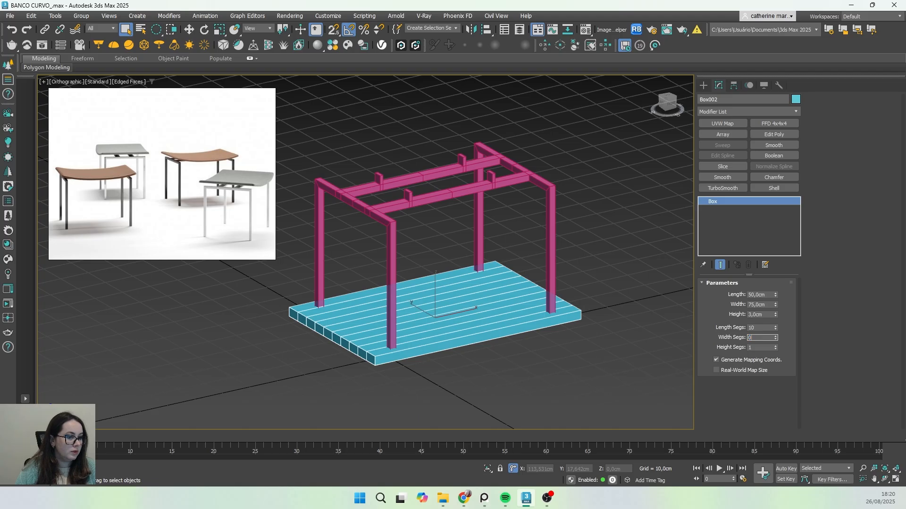
type("10")
key("Return")
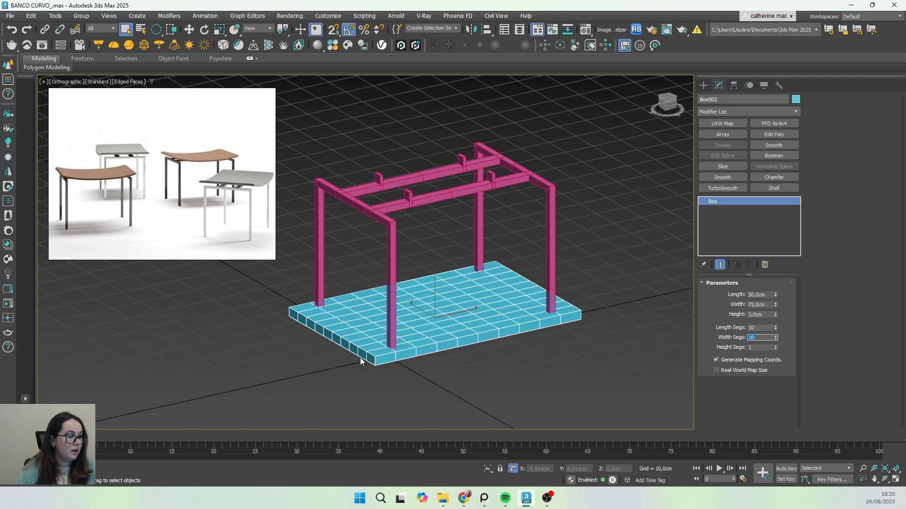
scroll(378, 360, "up", 5)
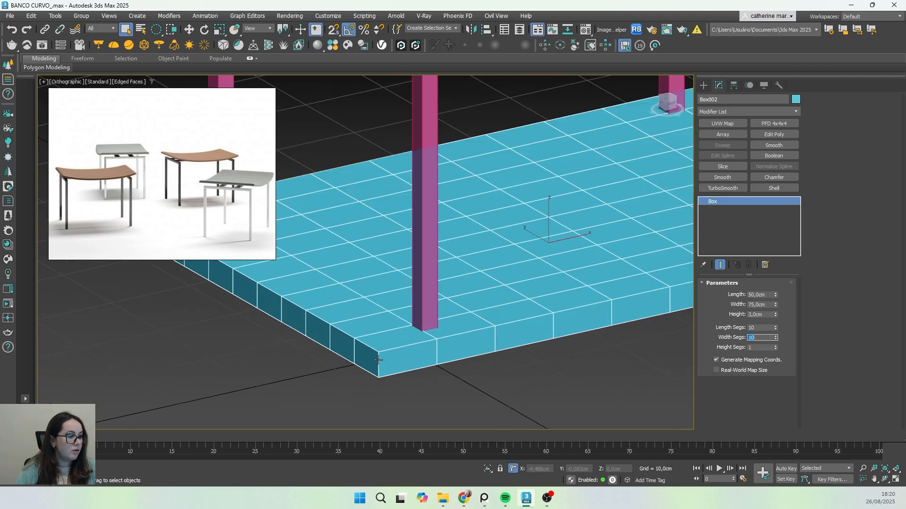
left_click(774, 346)
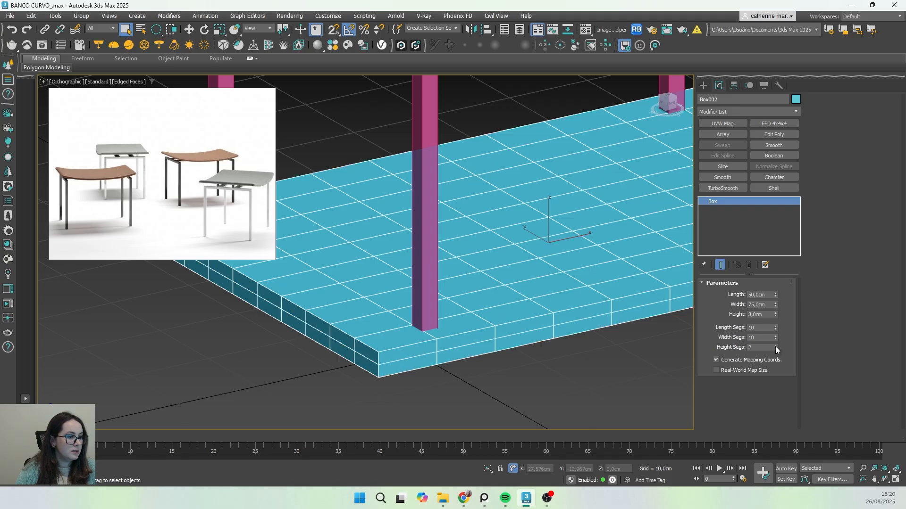
- Reduce the seat box's height segments to 1
left_click(775, 349)
scroll(519, 340, "down", 3)
middle_click_drag(520, 340, 536, 341)
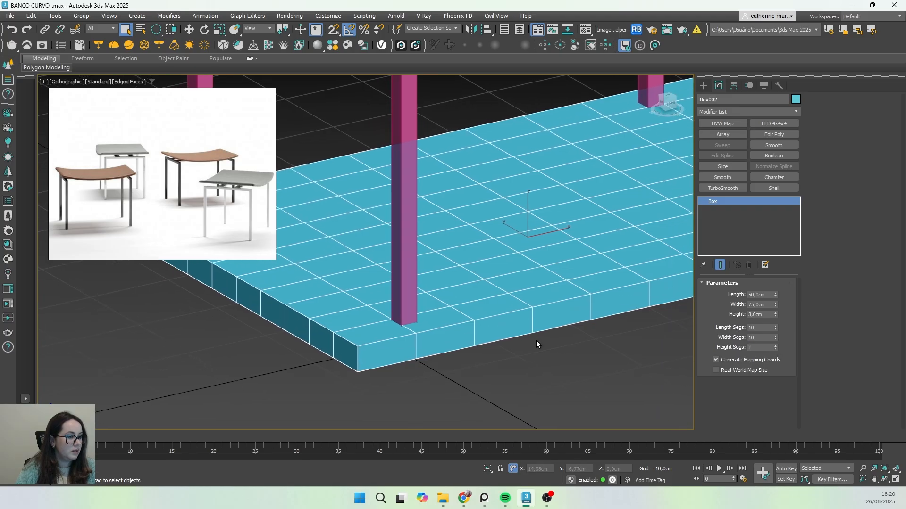
left_click(775, 346)
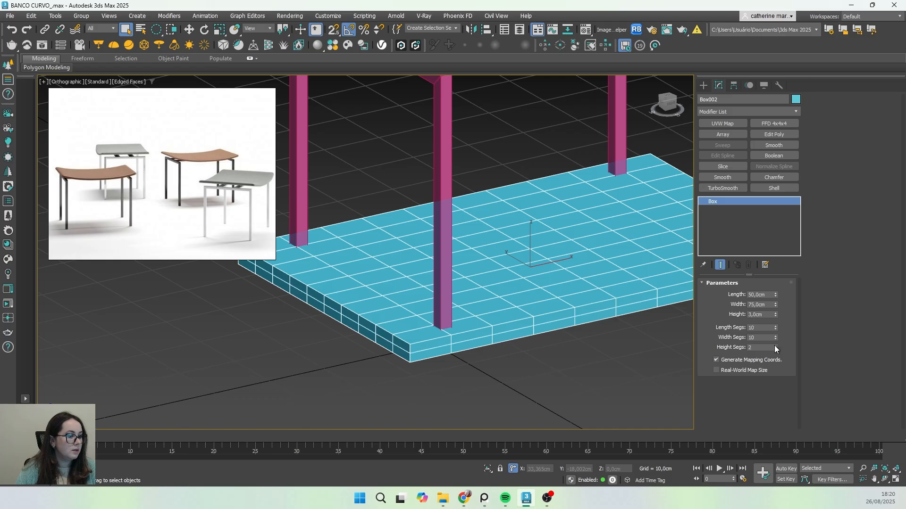
left_click(774, 350)
scroll(519, 337, "down", 5)
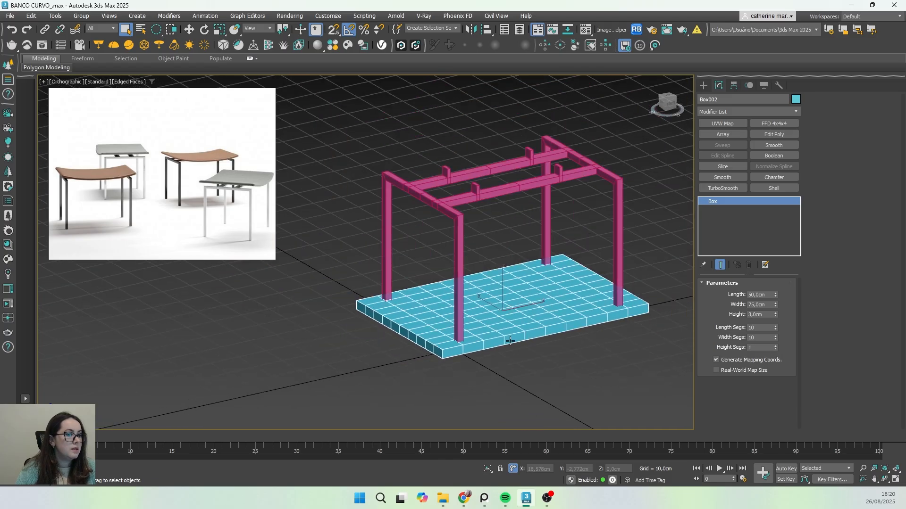
- Move the seat box straight up in the front view from the floor to just above the base's top frame
middle_click_drag(519, 337, 480, 322)
key("f")
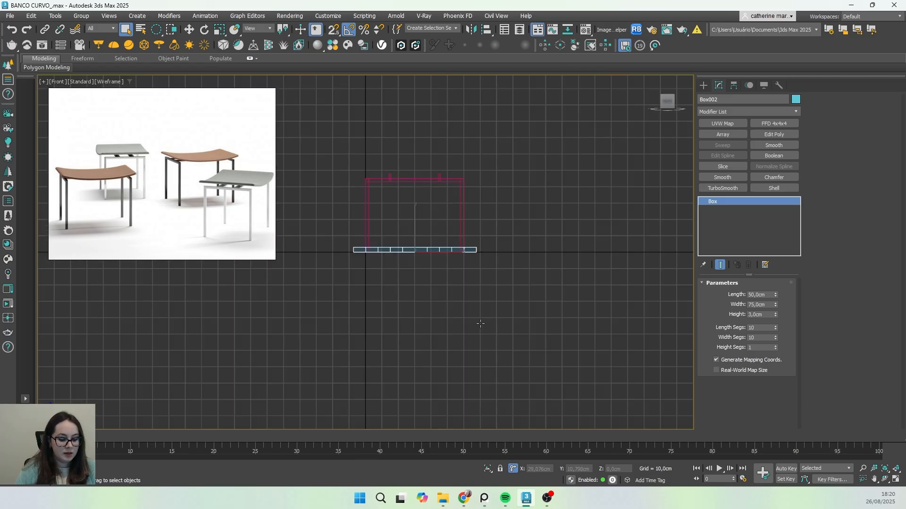
scroll(393, 171, "up", 4)
scroll(535, 308, "down", 6)
middle_click_drag(551, 307, 481, 307)
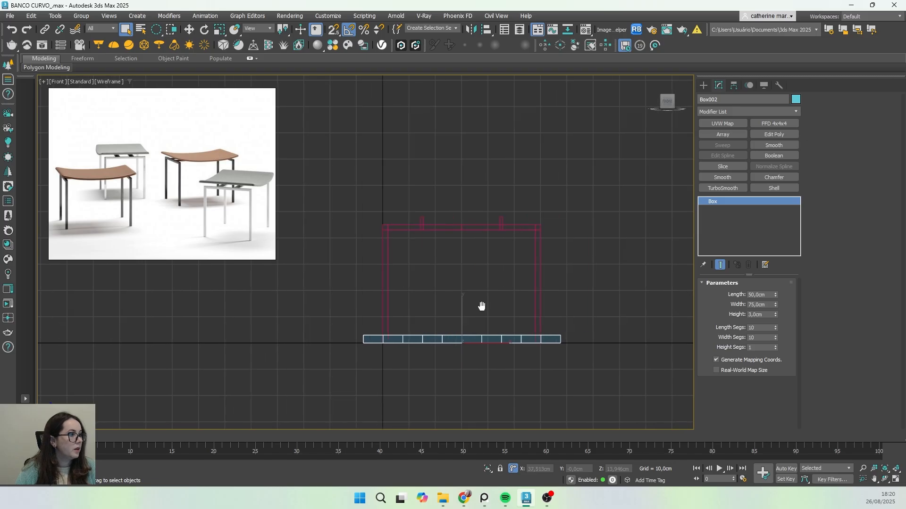
scroll(486, 311, "up", 4)
key("w")
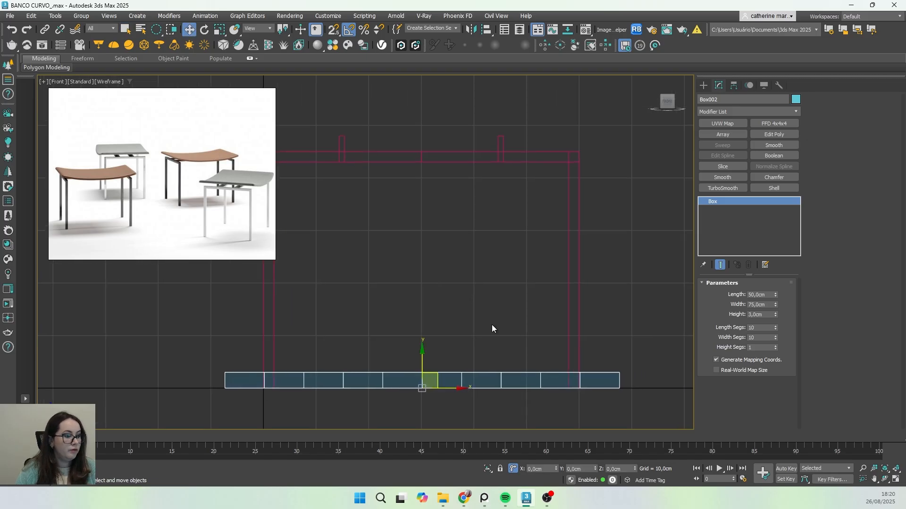
scroll(435, 333, "down", 2)
middle_click_drag(436, 332, 445, 358)
left_click_drag(433, 354, 423, 186)
scroll(422, 186, "up", 2)
scroll(440, 223, "down", 2)
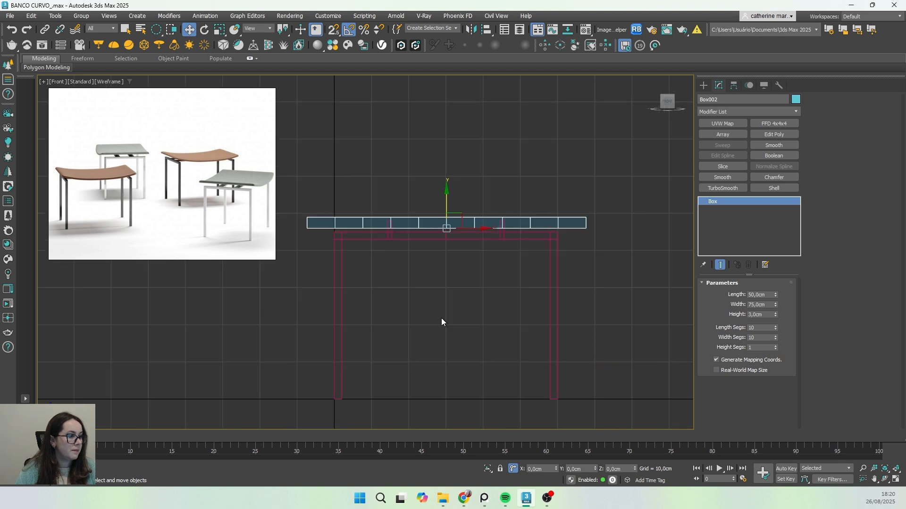
- Check the seat box's position on the base's supports from the left view and in perspective
middle_click_drag(442, 322, 436, 293)
key("l")
scroll(437, 293, "up", 5)
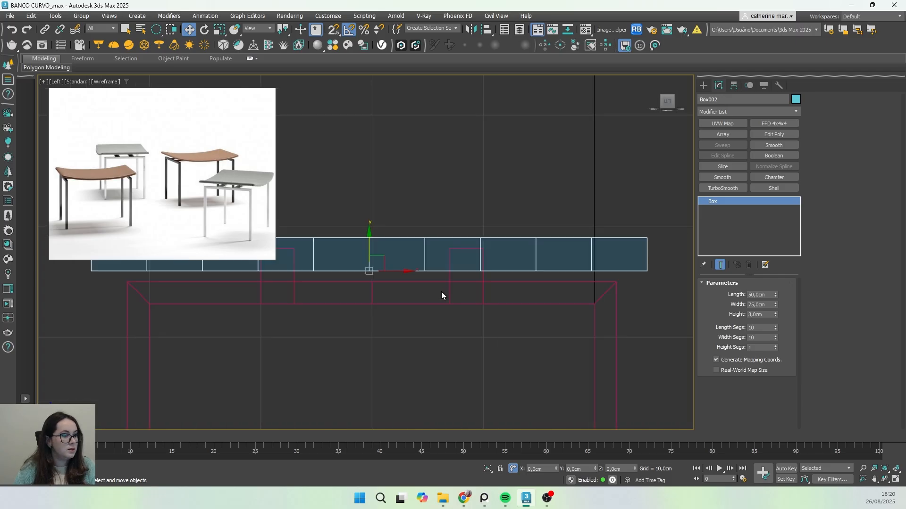
scroll(441, 292, "down", 4)
scroll(437, 318, "up", 2)
middle_click_drag(437, 318, 461, 323)
key("p")
scroll(455, 301, "down", 5)
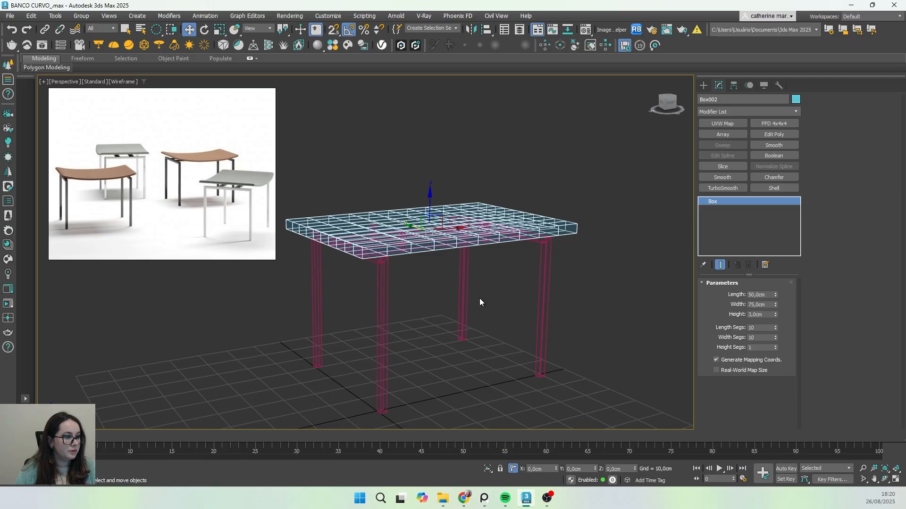
scroll(497, 276, "up", 2)
scroll(497, 276, "down", 2)
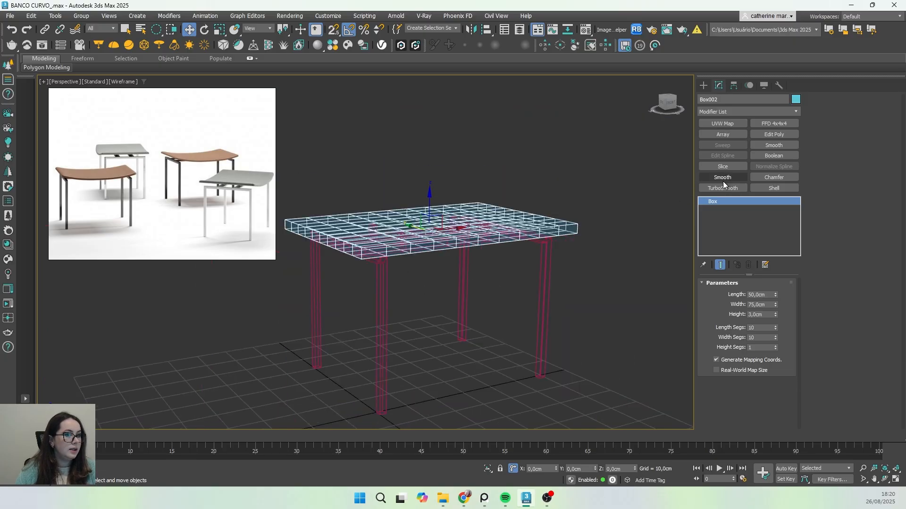
- Rename the seat box as ASSENTO
left_click(701, 100)
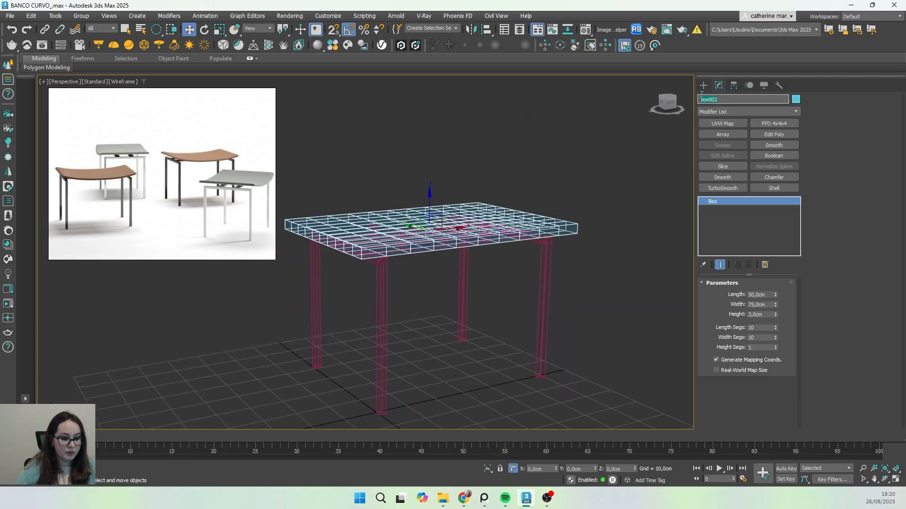
type("ASSENTO")
key("Return")
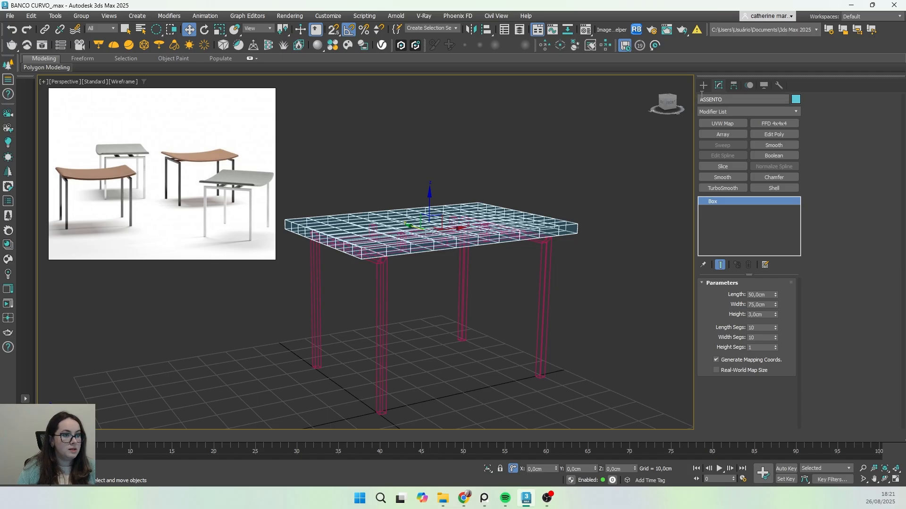
- Add a Bend modifier to the seat and return the perspective view to shaded display
left_click(713, 112)
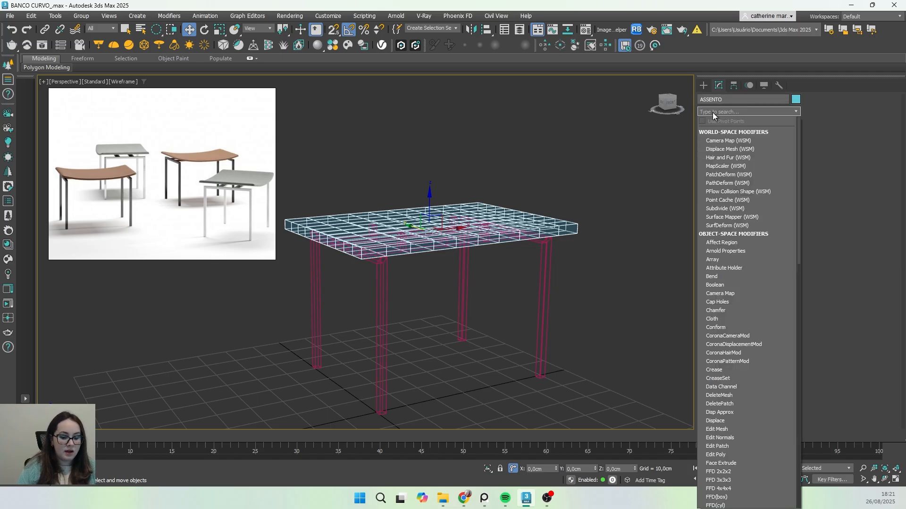
type("BEN")
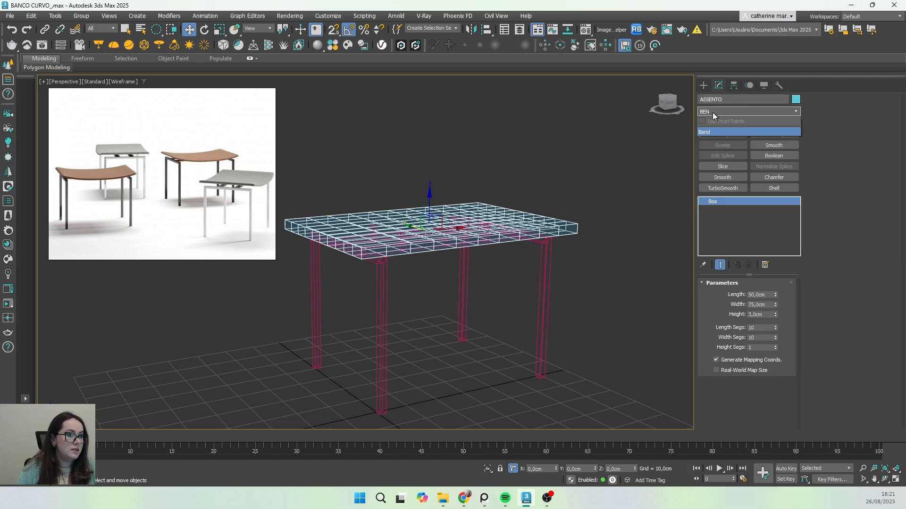
left_click(715, 131)
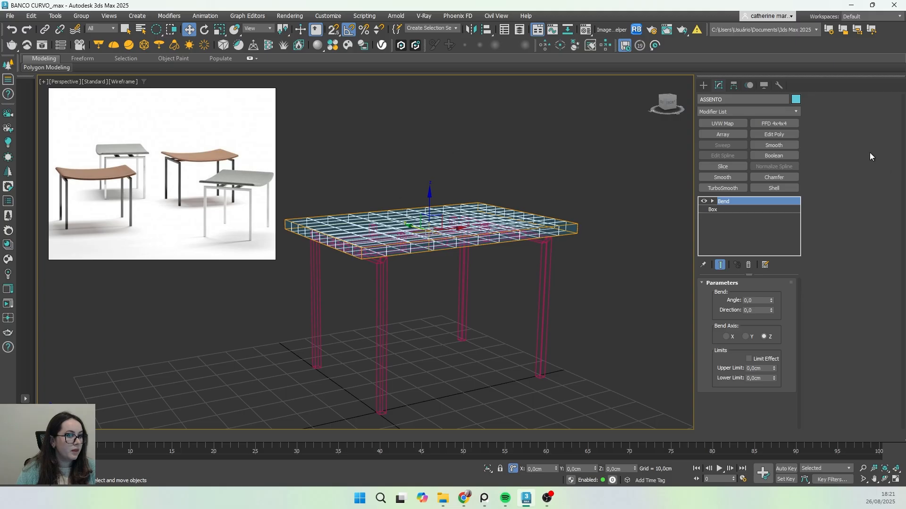
middle_click_drag(495, 246, 495, 257)
key("F3")
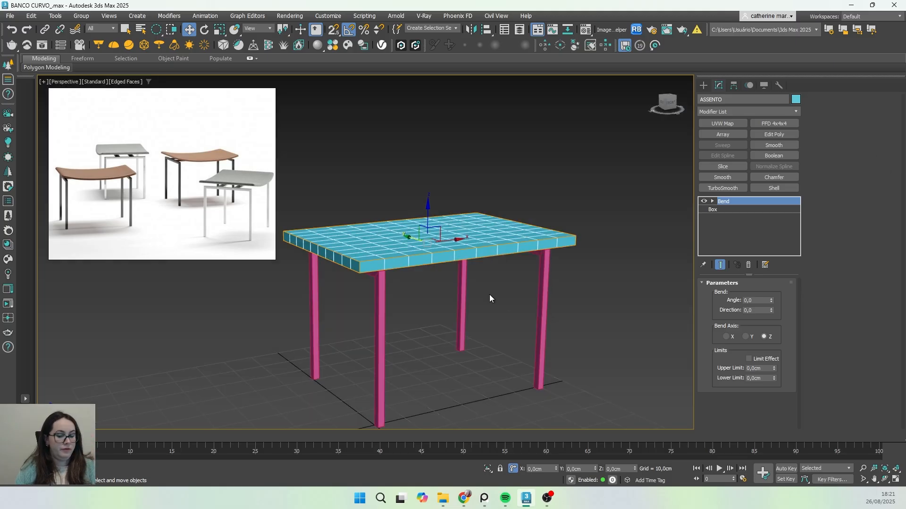
- Set the seat's bend angle to 45, try the Y bend axis and settle on the X axis
middle_click_drag(488, 295, 460, 287)
scroll(452, 279, "up", 3)
scroll(463, 304, "down", 3)
left_click(754, 300)
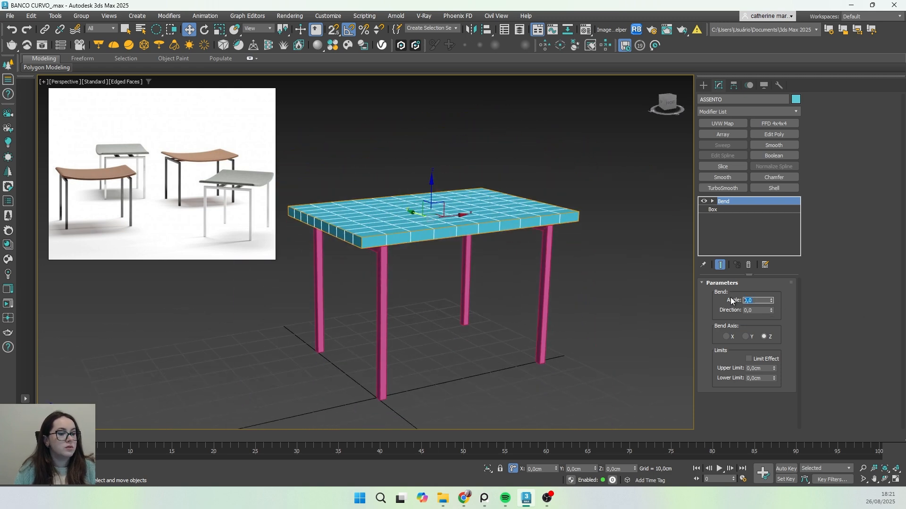
type("45")
key("Return")
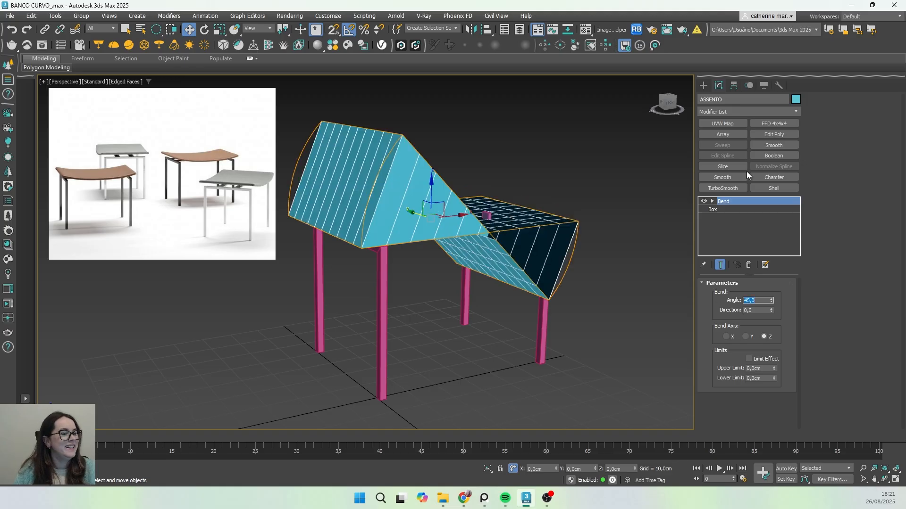
left_click(745, 336)
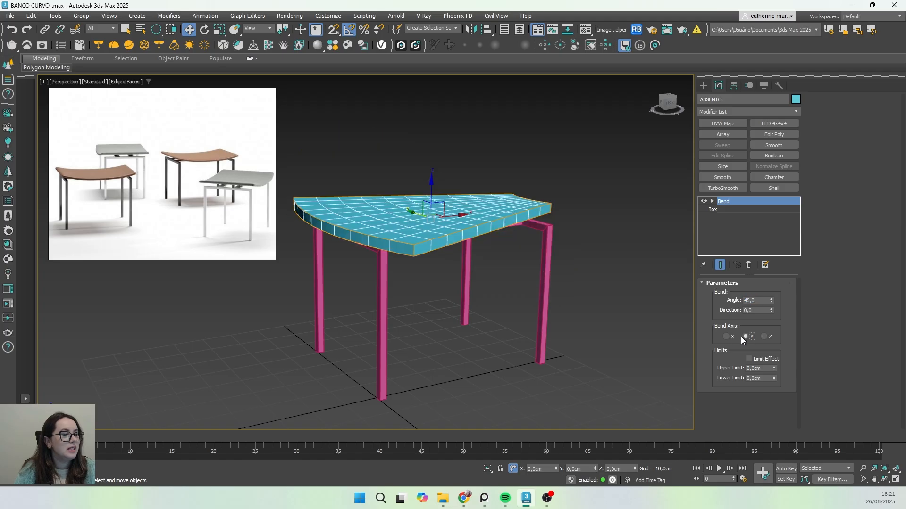
middle_click_drag(459, 276, 463, 292)
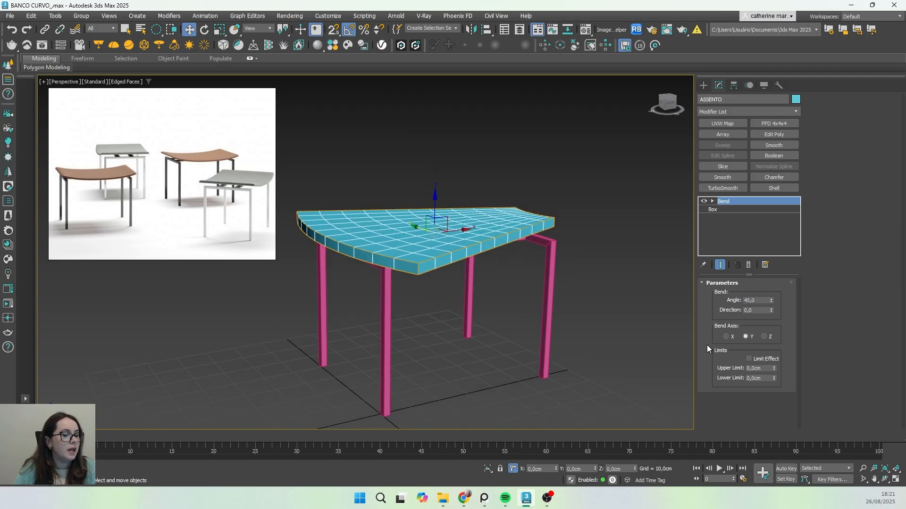
left_click(727, 336)
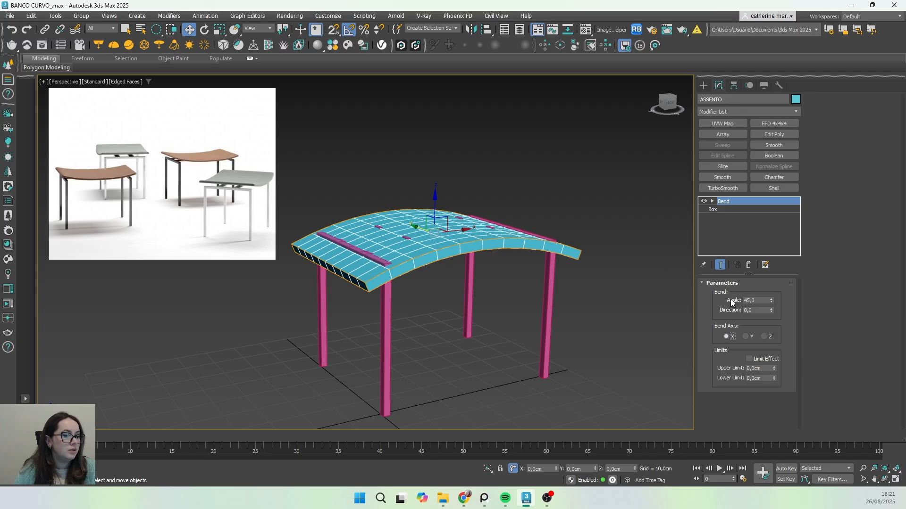
- Reverse the seat's curve by setting the bend angle to -45, and view the stool from the front
left_click(748, 300)
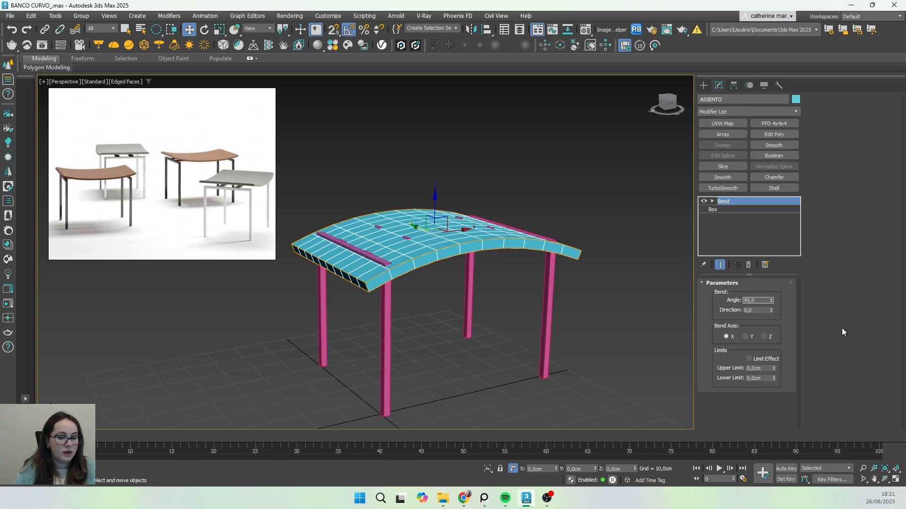
type("-")
key("Return")
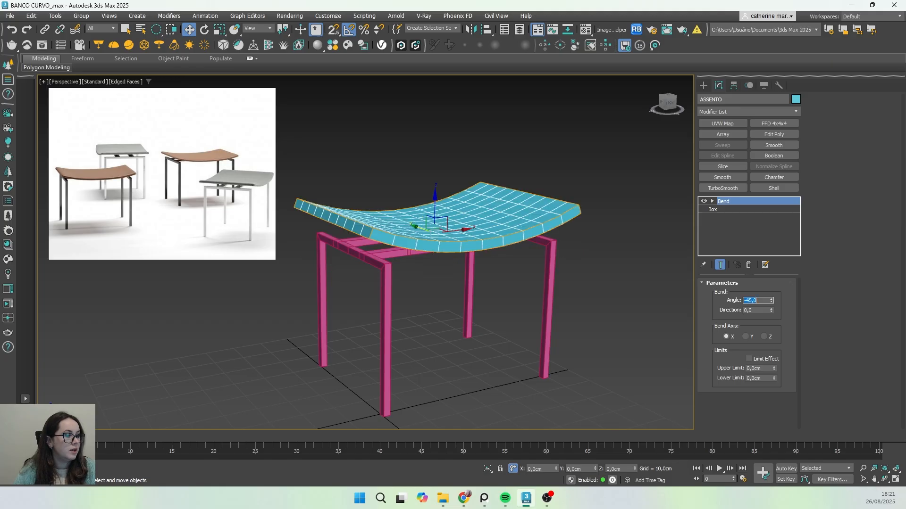
middle_click_drag(406, 289, 446, 230)
scroll(446, 230, "down", 3)
middle_click_drag(545, 212, 480, 243)
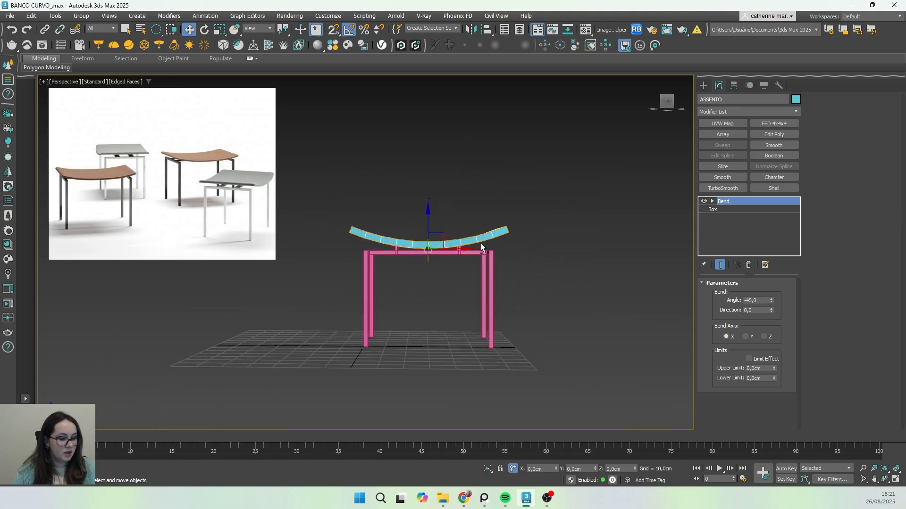
- Set the seat's bend angle to -25, judging the curve against the base in the front view
key("f")
scroll(480, 244, "up", 3)
scroll(518, 203, "down", 4)
scroll(457, 235, "up", 2)
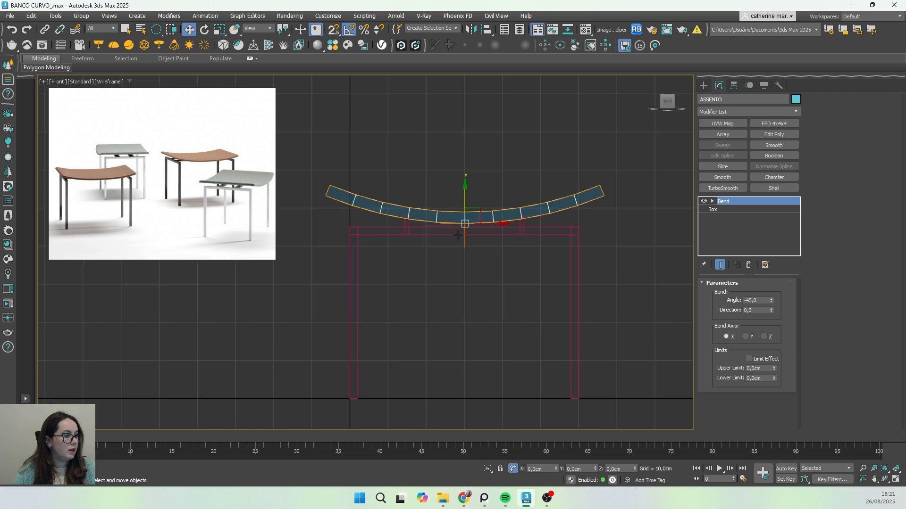
scroll(477, 243, "up", 2)
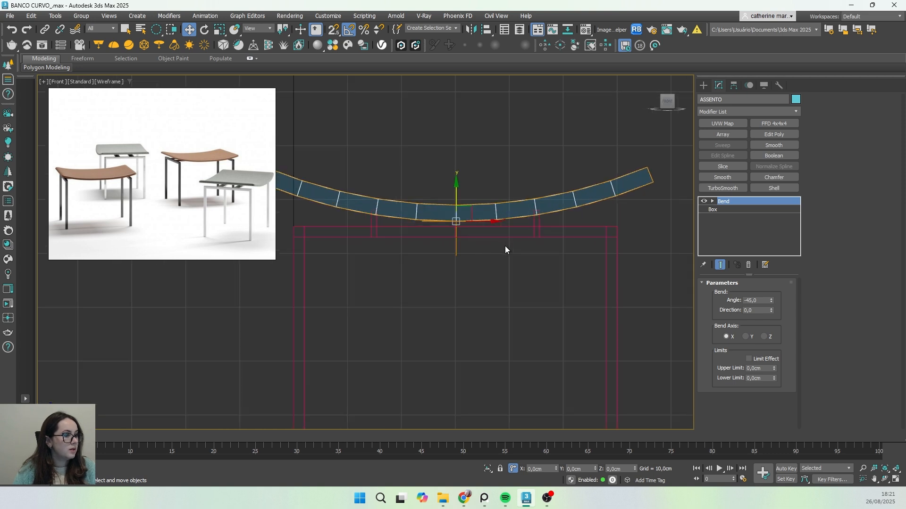
scroll(504, 245, "down", 2)
middle_click_drag(486, 251, 495, 237)
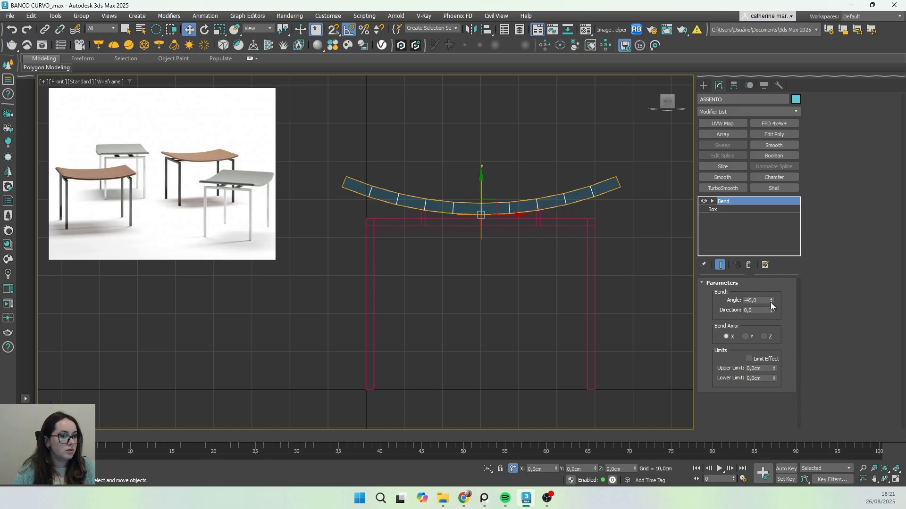
mouse_move(771, 300)
left_mouse_down()
mouse_move(762, 279)
mouse_move(761, 301)
left_mouse_up()
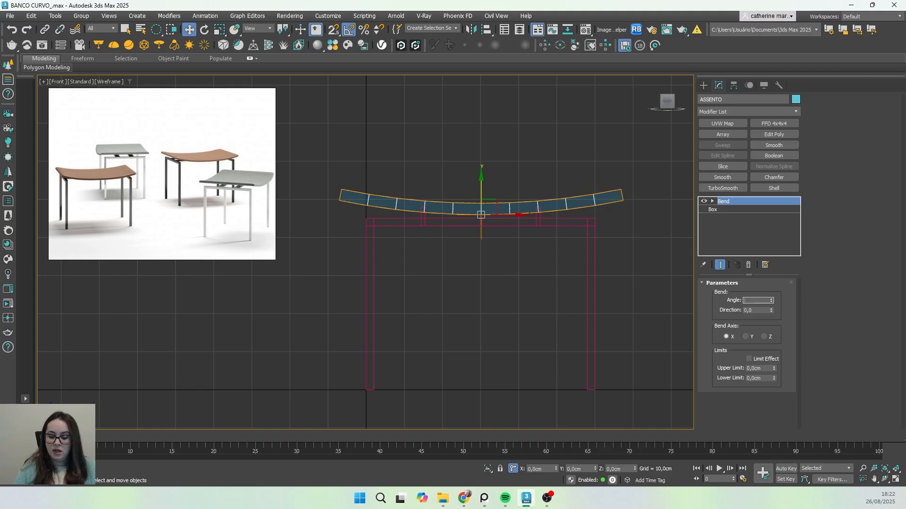
key("Return")
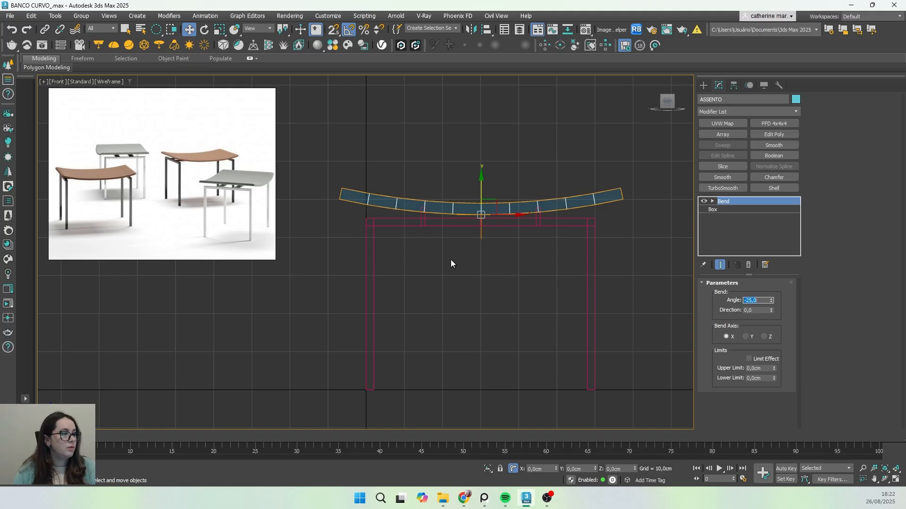
- Display the stool shaded with edged faces at an angle and examine the curved seat against the reference image
scroll(454, 251, "down", 3)
scroll(497, 268, "down", 2)
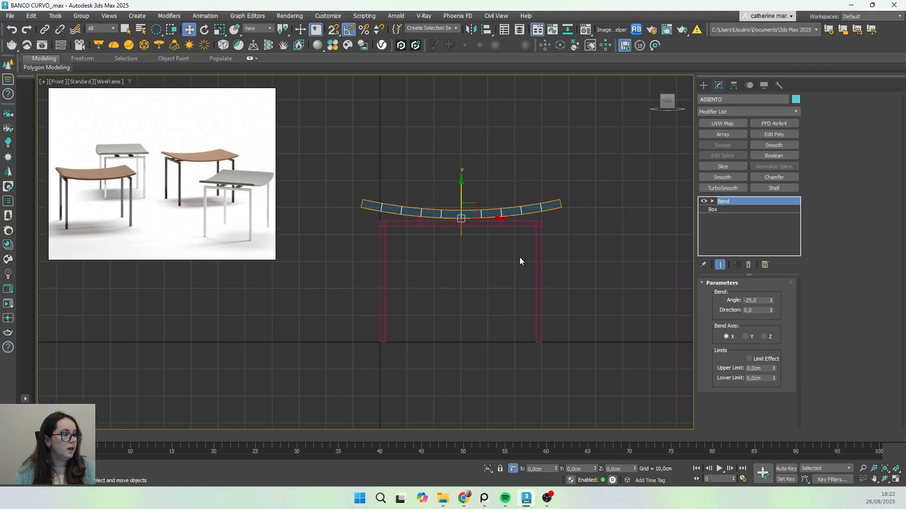
middle_click_drag(520, 259, 539, 273, "alt")
key("F3")
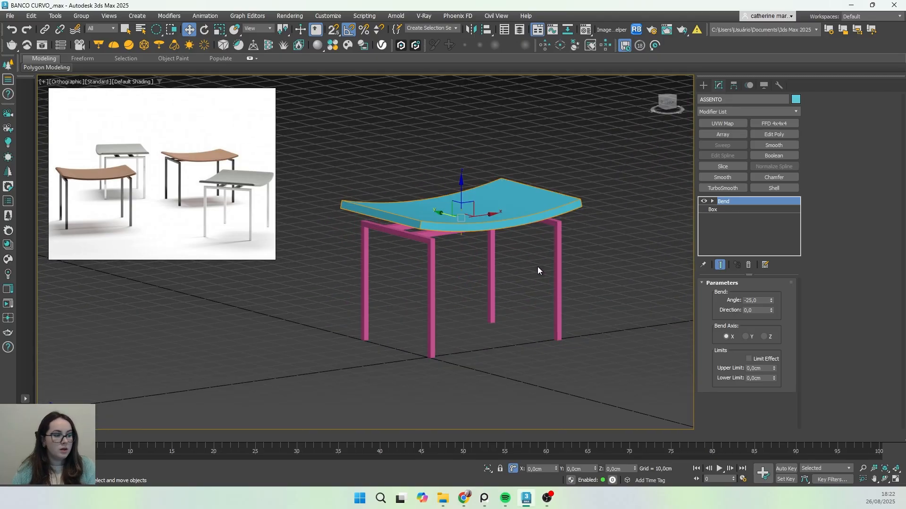
key("F4")
scroll(492, 238, "up", 2)
scroll(493, 239, "up", 2)
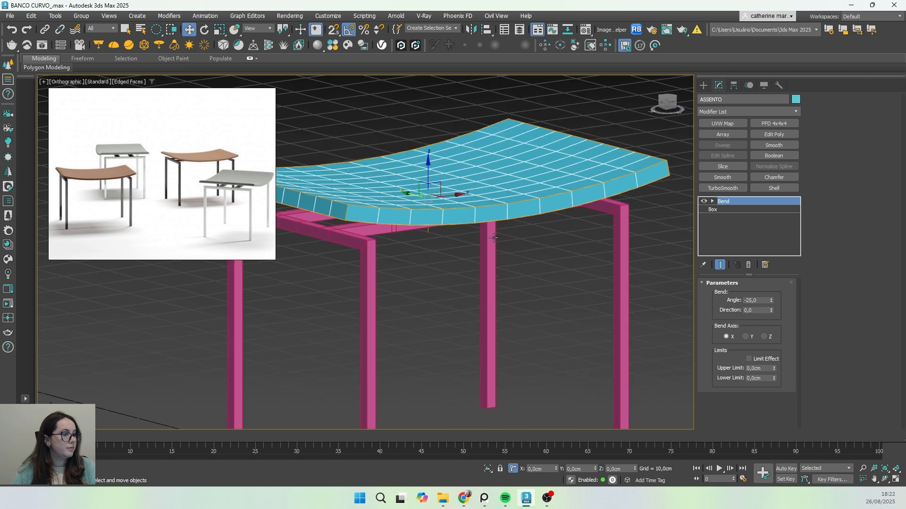
scroll(505, 265, "down", 4)
mouse_move(505, 265)
middle_mouse_down("alt")
mouse_move(507, 281)
mouse_move(456, 273)
mouse_move(501, 280)
middle_mouse_up("alt")
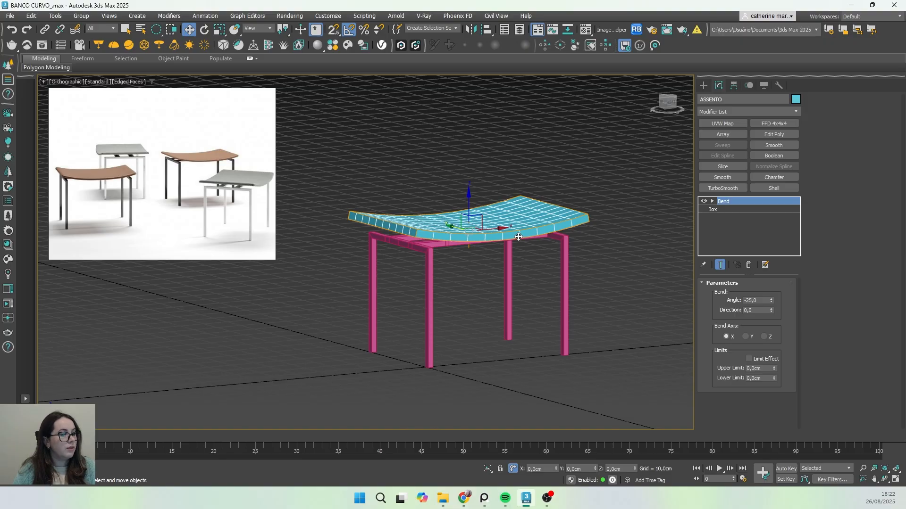
- Try a slight change to the seat's Bend direction and reset it to 0
scroll(519, 237, "up", 2)
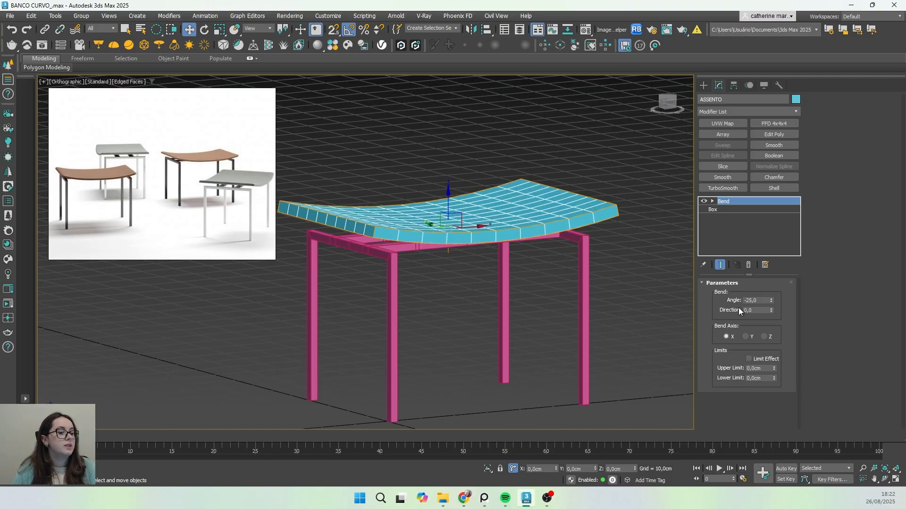
double_click(752, 310)
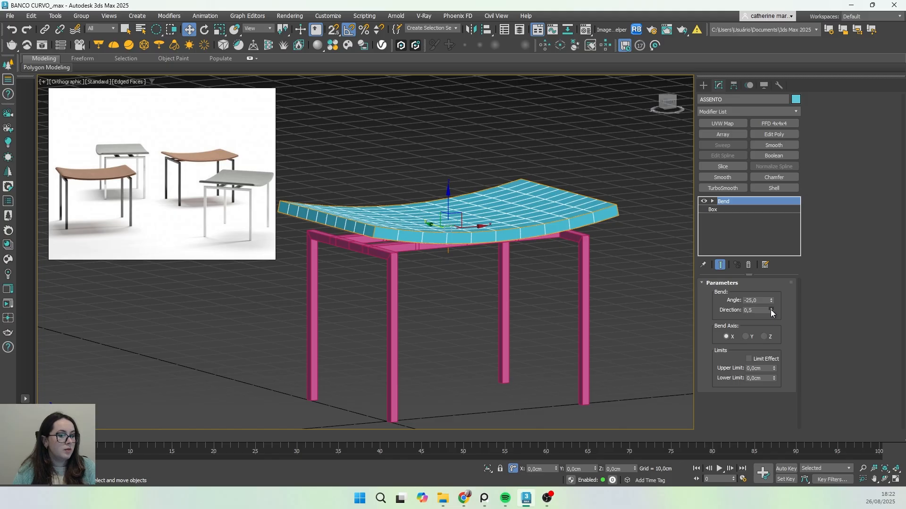
left_click_drag(771, 309, 731, 311)
type("0")
key("Return")
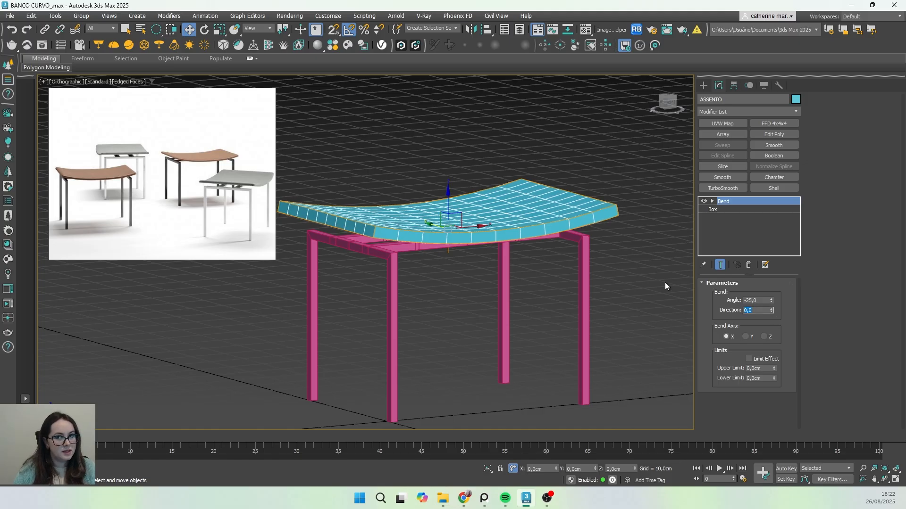
- Examine the curved seat and the base from above and at an angle in the perspective view
middle_click_drag(529, 306, 478, 310, "alt")
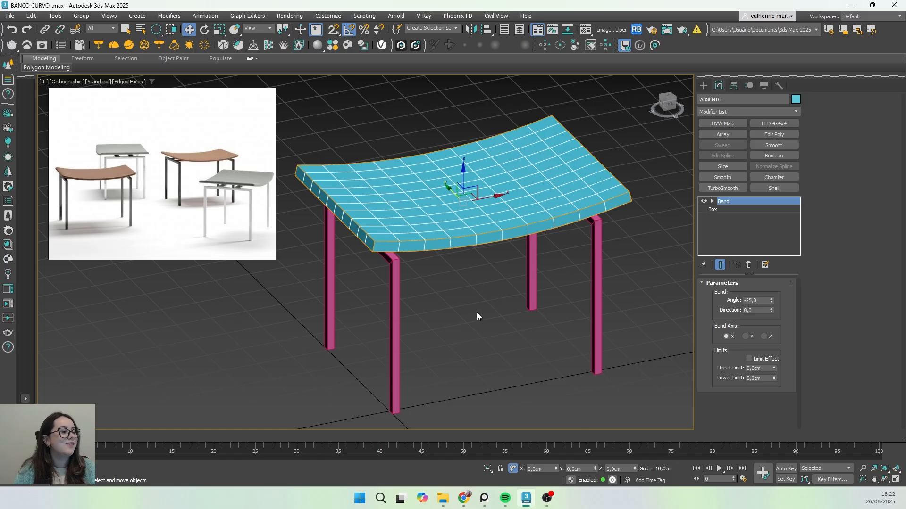
scroll(485, 341, "down", 2)
middle_click_drag(486, 343, 503, 351, "alt")
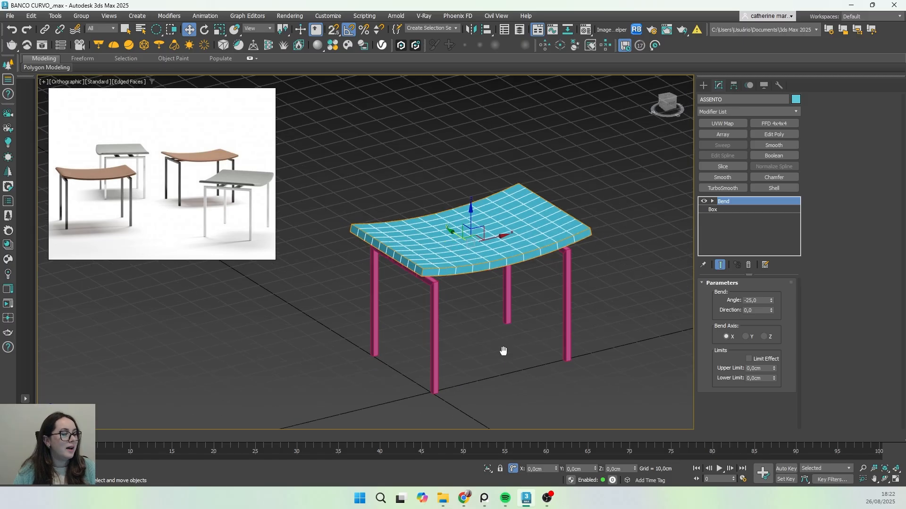
key("p")
key("z")
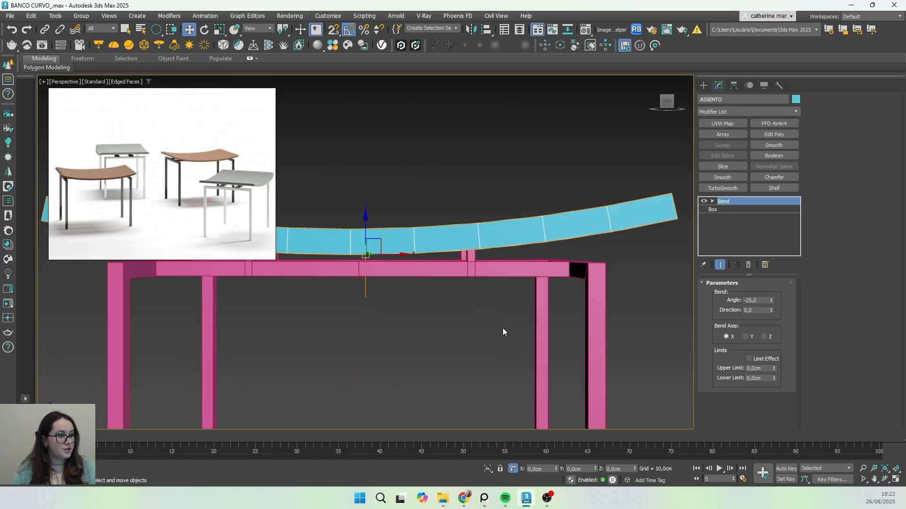
scroll(494, 292, "down", 4)
middle_click_drag(494, 293, 499, 345, "alt")
scroll(420, 267, "up", 3)
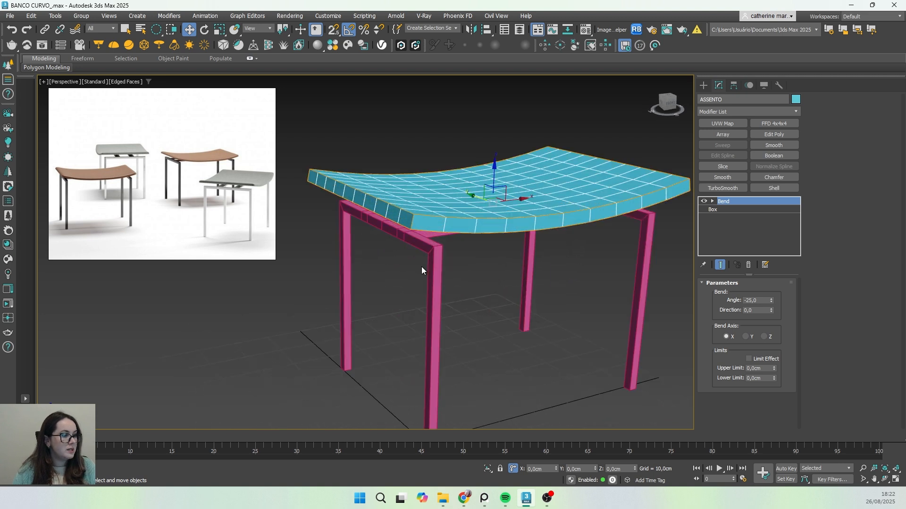
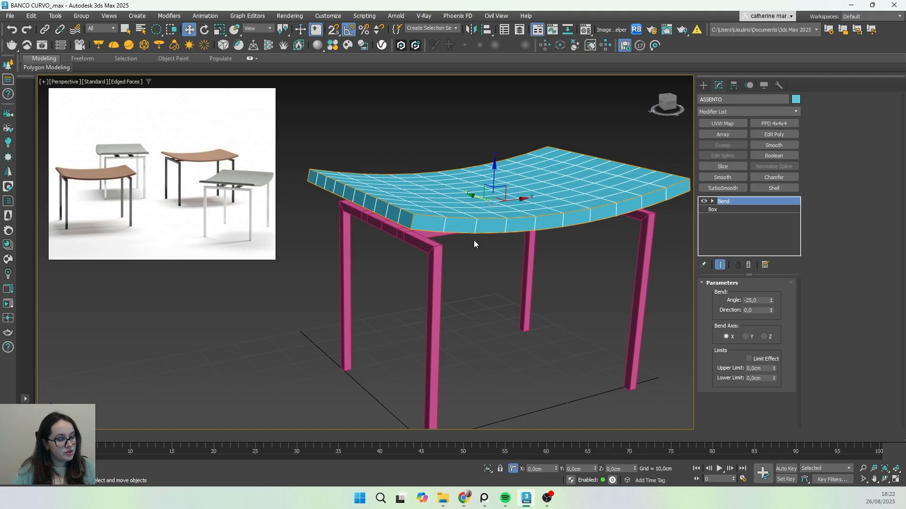
- Add a TurboSmooth modifier with 2 iterations to the seat and check the smoothed shape with and without edges
left_click(732, 111)
type("TU")
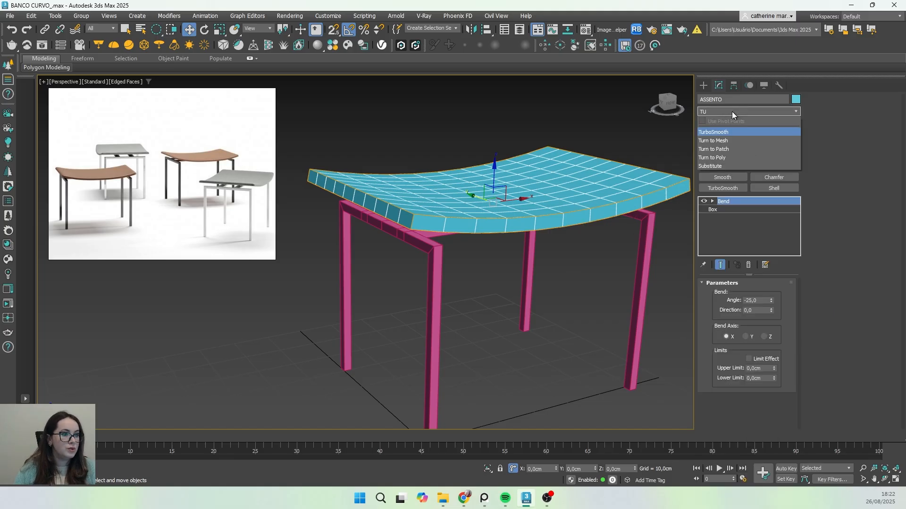
left_click(736, 133)
mouse_move(578, 234)
middle_mouse_down()
mouse_move(558, 239)
mouse_move(571, 240)
middle_mouse_up()
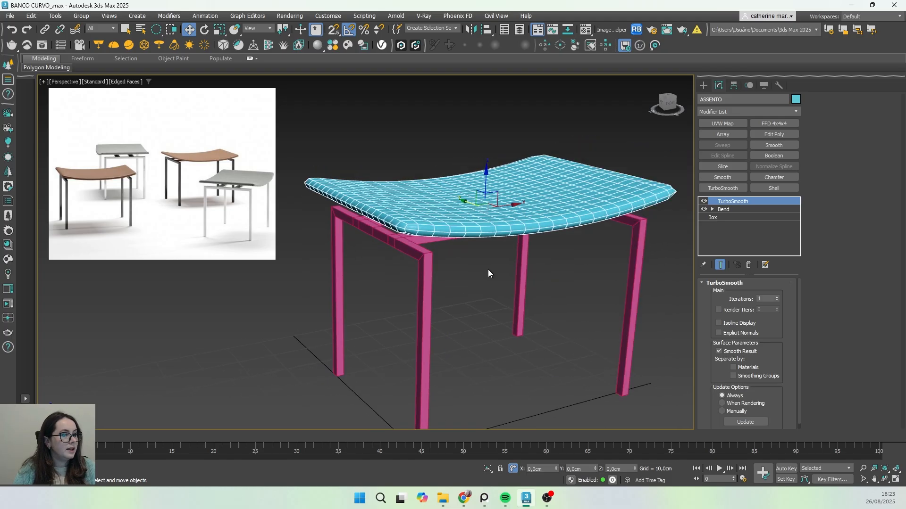
left_click(776, 297)
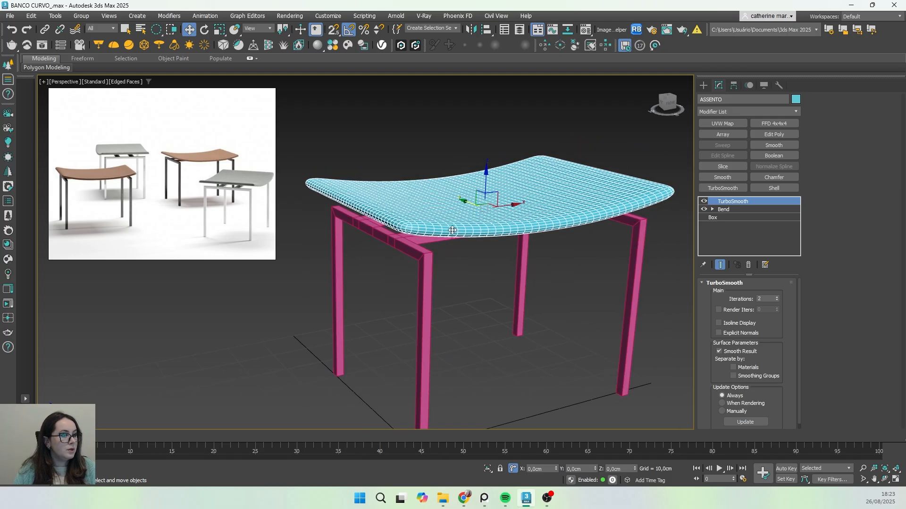
middle_click_drag(415, 243, 396, 241)
key("F4")
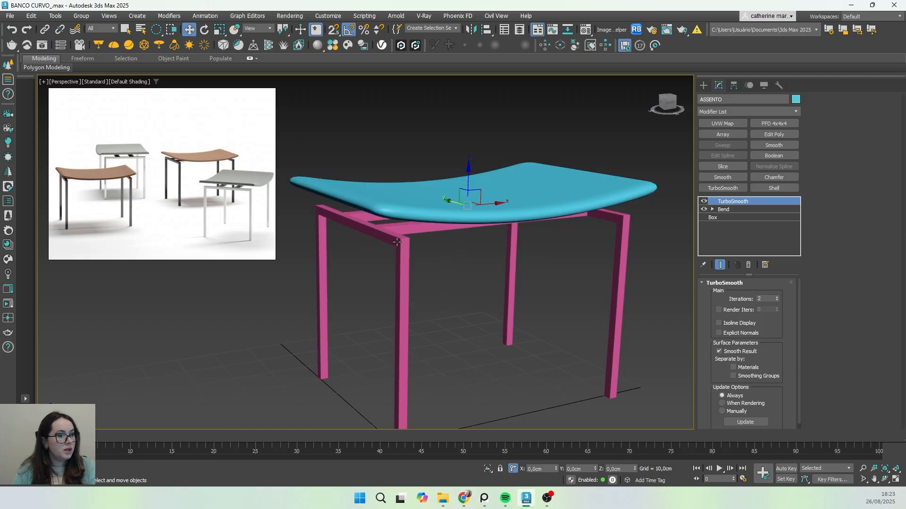
mouse_move(397, 272)
middle_mouse_down("alt")
mouse_move(409, 262)
mouse_move(352, 263)
mouse_move(448, 255)
mouse_move(434, 267)
middle_mouse_up("alt")
key("F4")
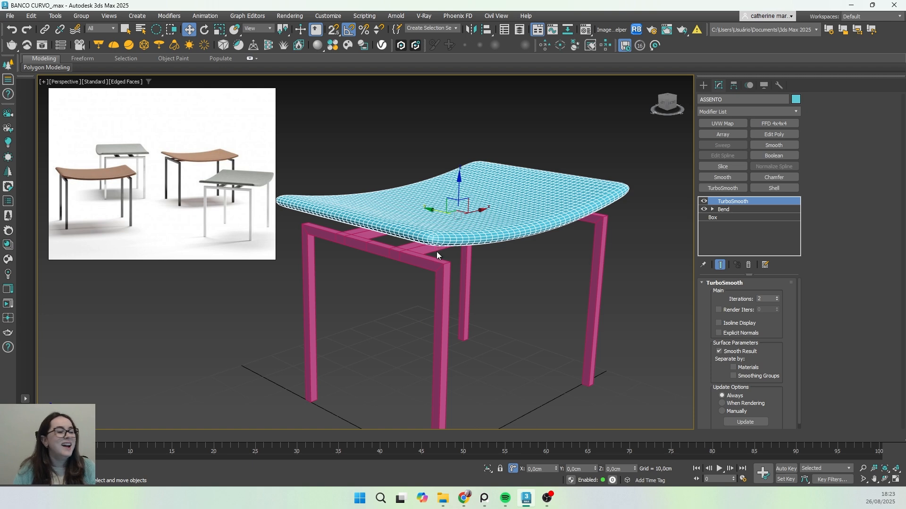
- Lower the seat by about 0.64 cm onto the base supports in the front view, then return to the perspective view
scroll(436, 250, "up", 3)
scroll(446, 236, "down", 4)
mouse_move(447, 237)
middle_mouse_down("alt")
mouse_move(477, 259)
mouse_move(461, 263)
mouse_move(491, 261)
mouse_move(451, 256)
mouse_move(457, 234)
middle_mouse_up("alt")
key("F4")
key("f")
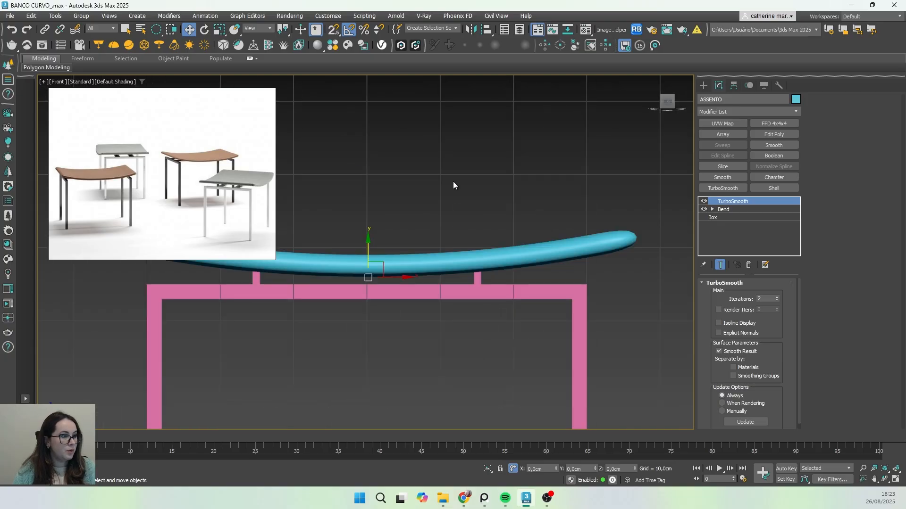
middle_click_drag(390, 338, 431, 330)
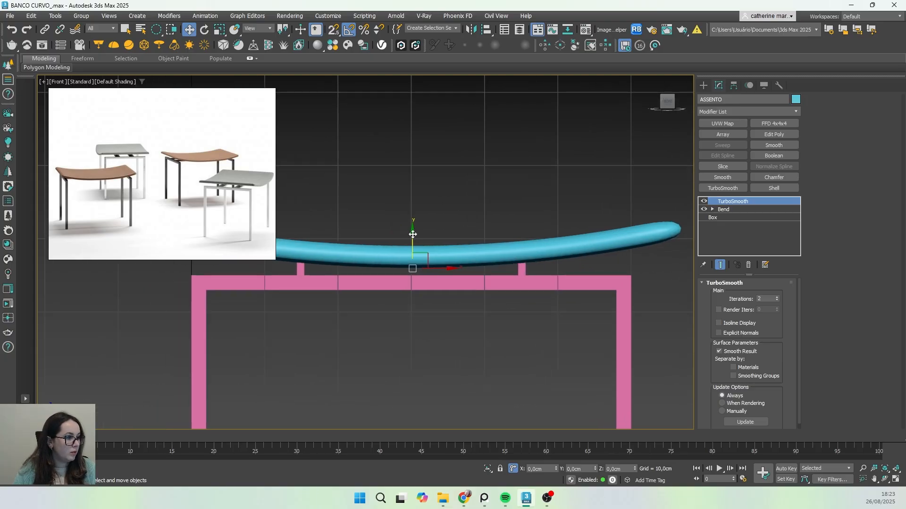
left_click_drag(413, 235, 414, 238)
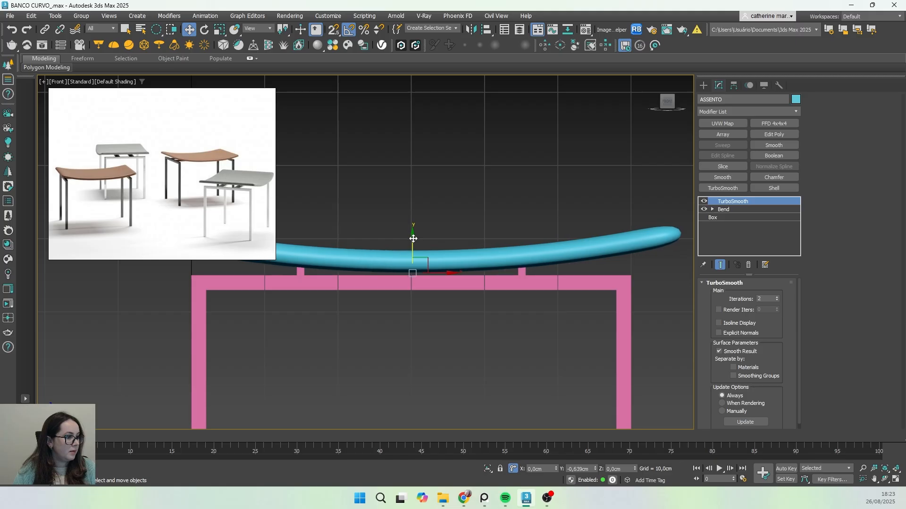
middle_click_drag(413, 239, 407, 277, "alt")
key("p")
scroll(510, 251, "down", 5)
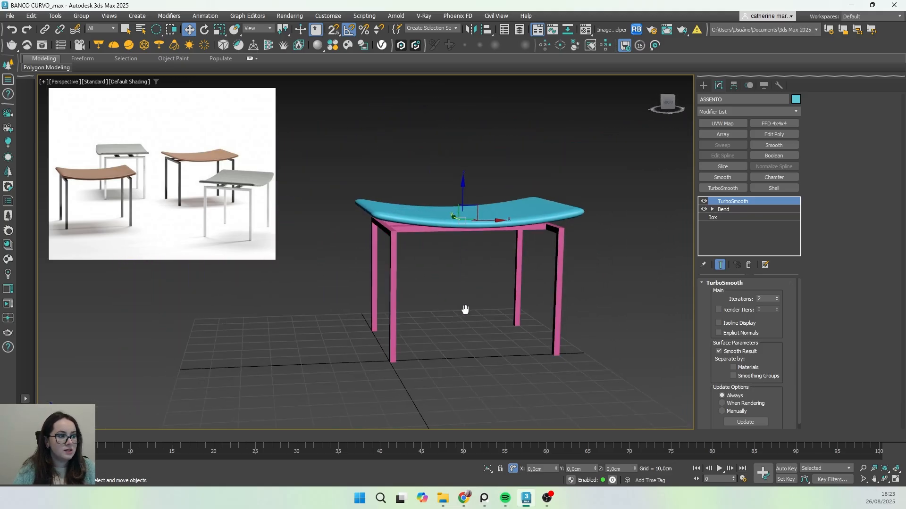
- Try a bend angle of -20 on the seat and judge the smoothed curve against the reference image
middle_click_drag(463, 311, 451, 297, "alt")
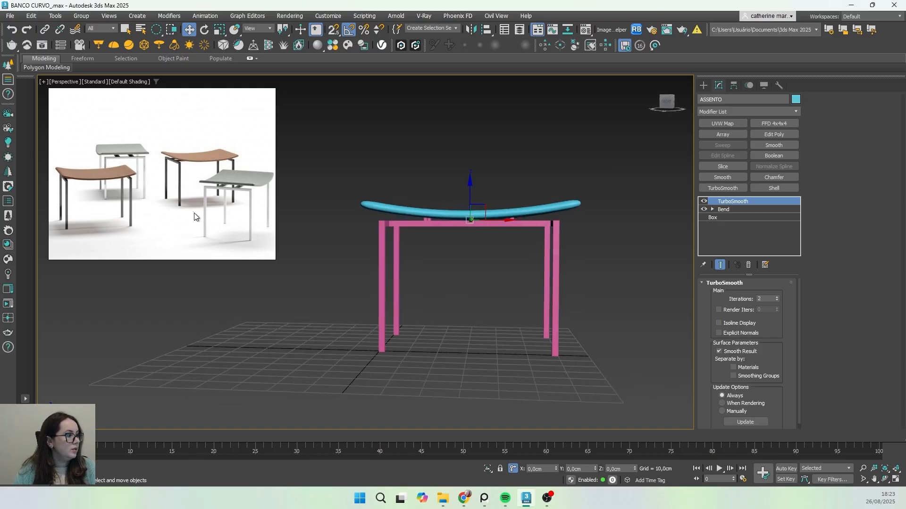
left_click(725, 210)
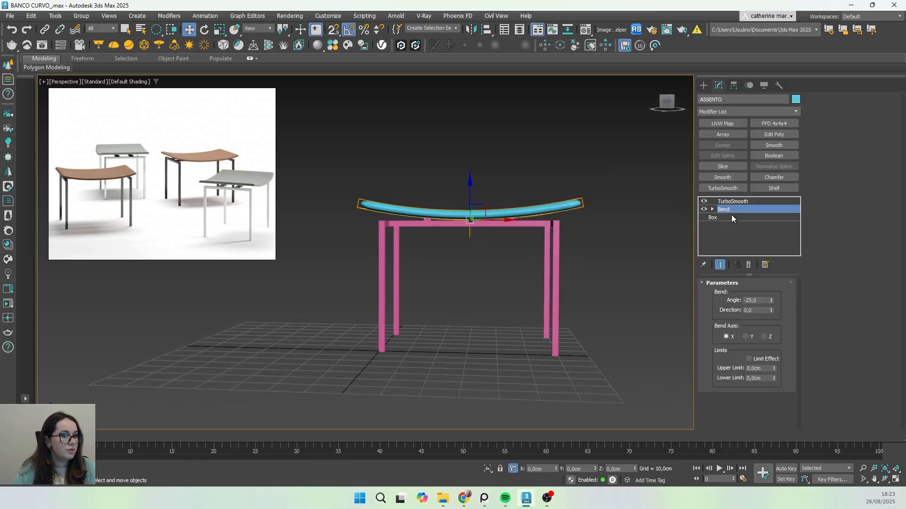
double_click(753, 300)
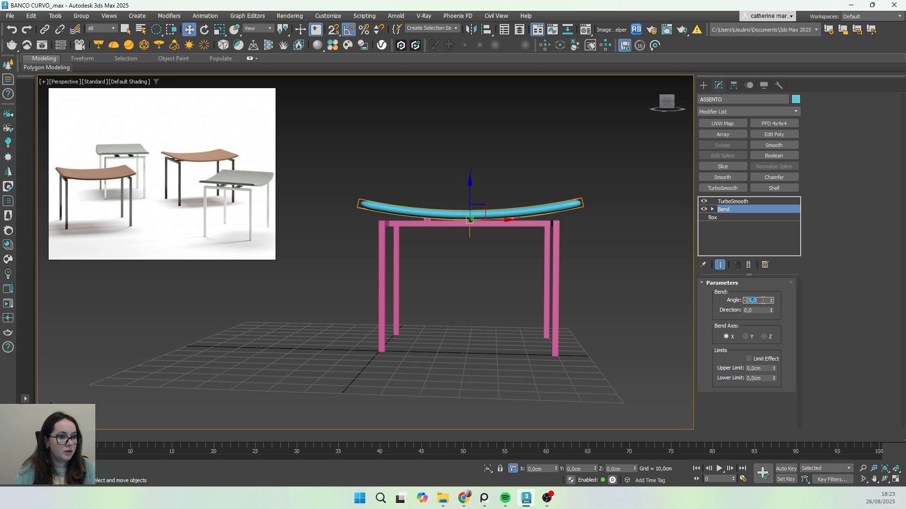
key("Return")
left_click(751, 202)
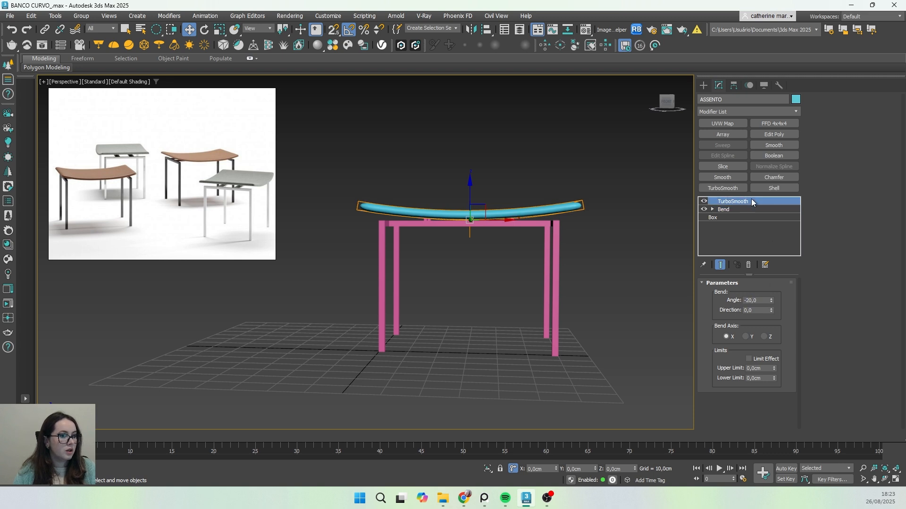
mouse_move(509, 298)
middle_mouse_down()
mouse_move(480, 300)
mouse_move(494, 311)
mouse_move(508, 303)
mouse_move(473, 301)
mouse_move(493, 306)
middle_mouse_up()
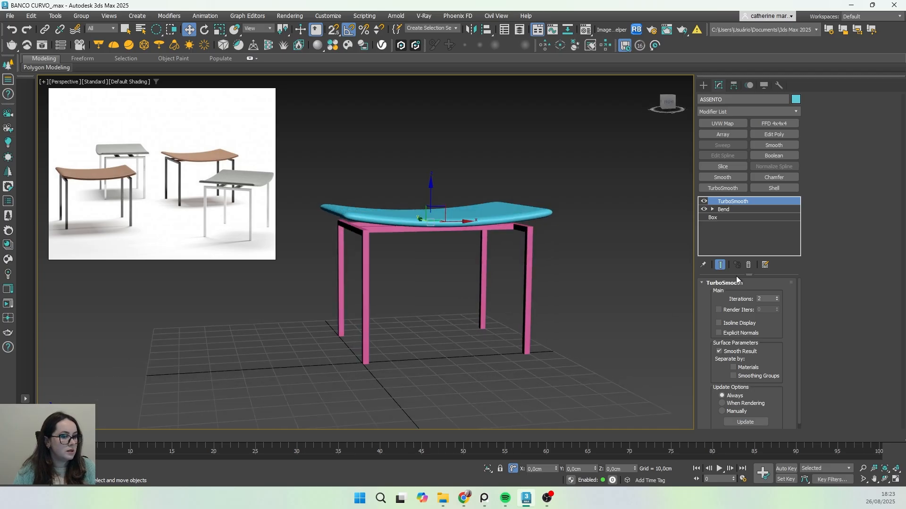
- Set the seat's bend angle to -22, return to the TurboSmooth level and inspect the smoothed seat edge up close
left_click(736, 209)
double_click(760, 300)
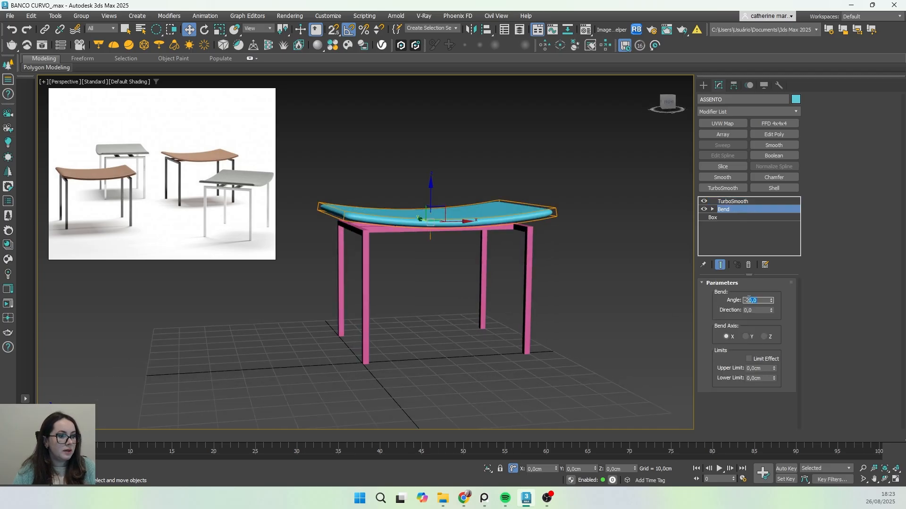
type("-22")
key("Return")
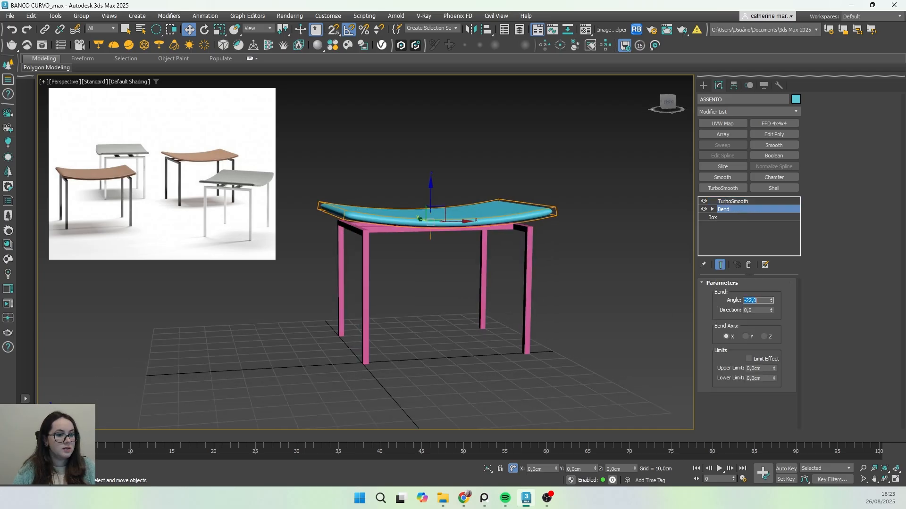
left_click(735, 202)
middle_click_drag(446, 292, 467, 313, "alt")
scroll(440, 283, "up", 5)
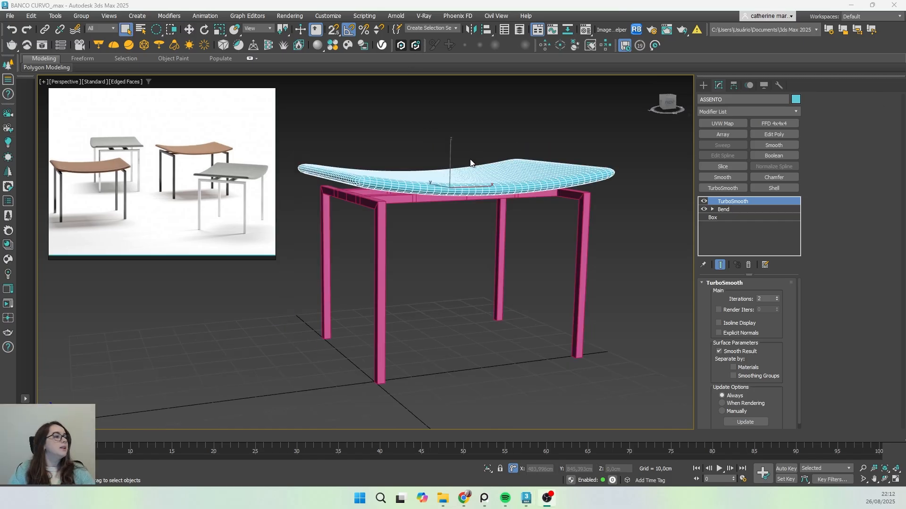
scroll(433, 215, "up", 10)
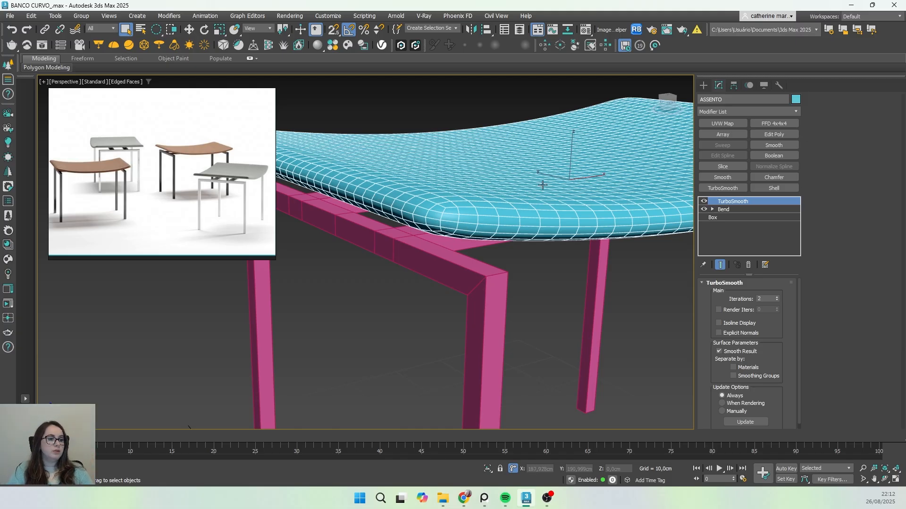
- Add an Edit Poly modifier to the seat and select the full edge loop running around its side
left_click(734, 108)
type("EDI")
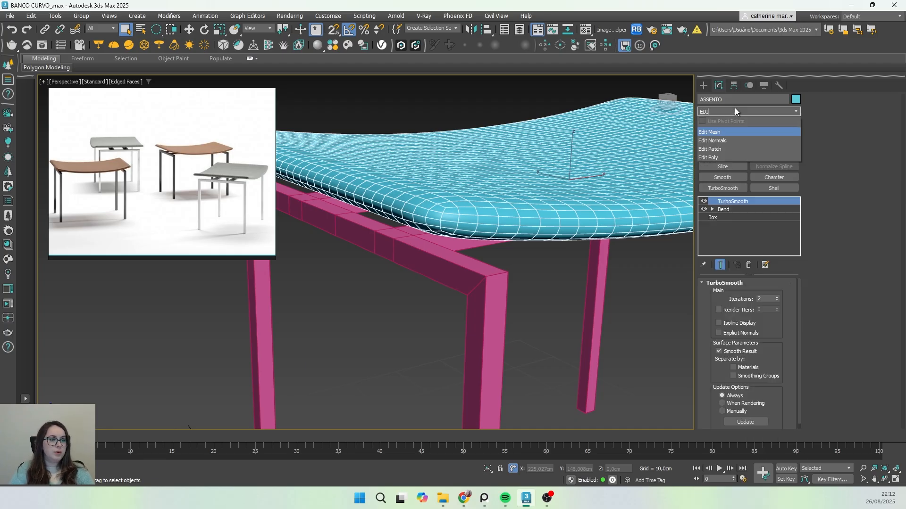
left_click(726, 158)
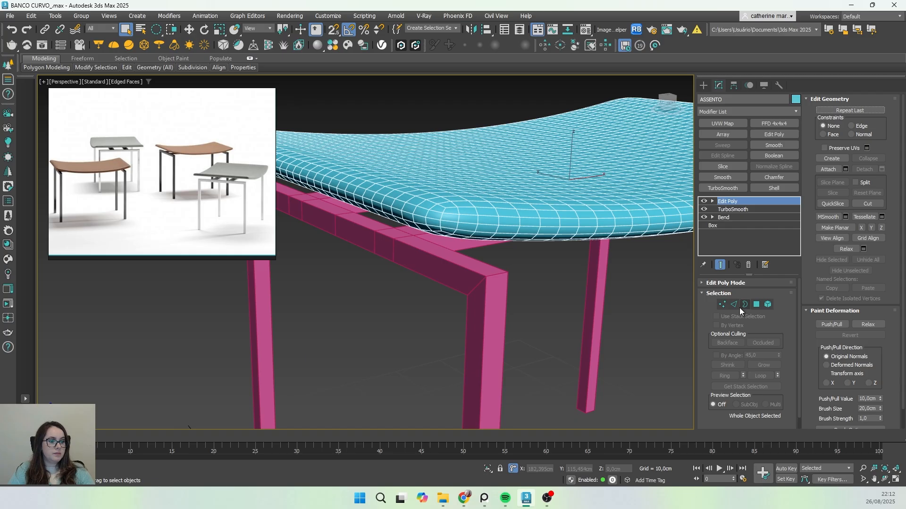
left_click(733, 305)
left_click(450, 221)
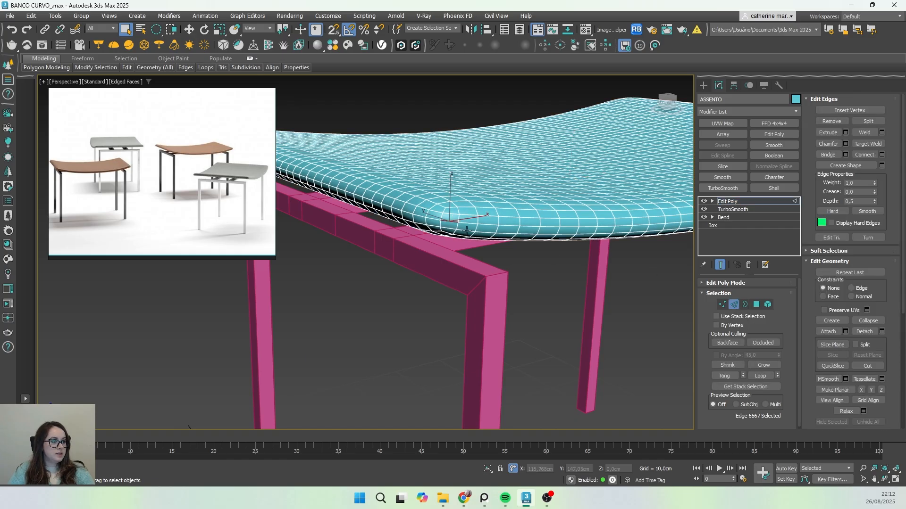
left_click(760, 376)
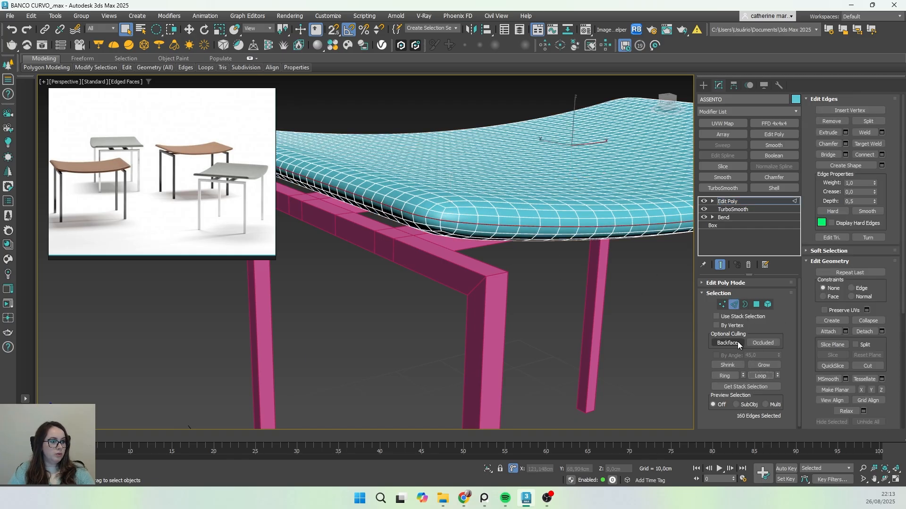
middle_click_drag(405, 210, 522, 236, "alt")
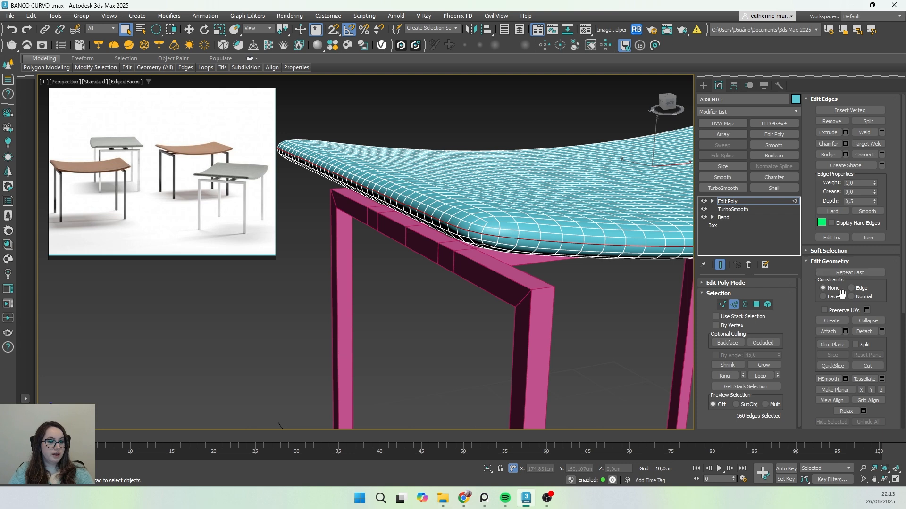
left_click_drag(809, 322, 805, 339)
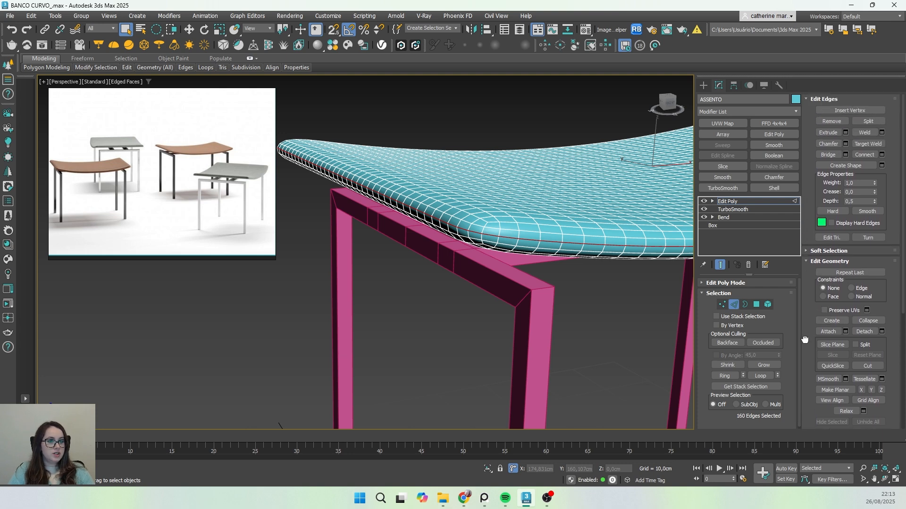
- Create a Smooth shape named COSTURA from the selected edge loop and leave edge editing on the seat
left_click(882, 165)
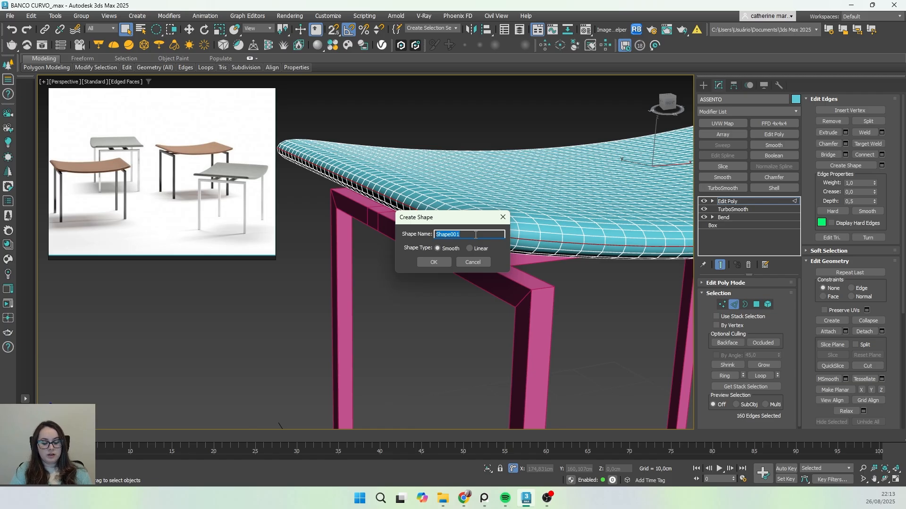
type("COSTUR")
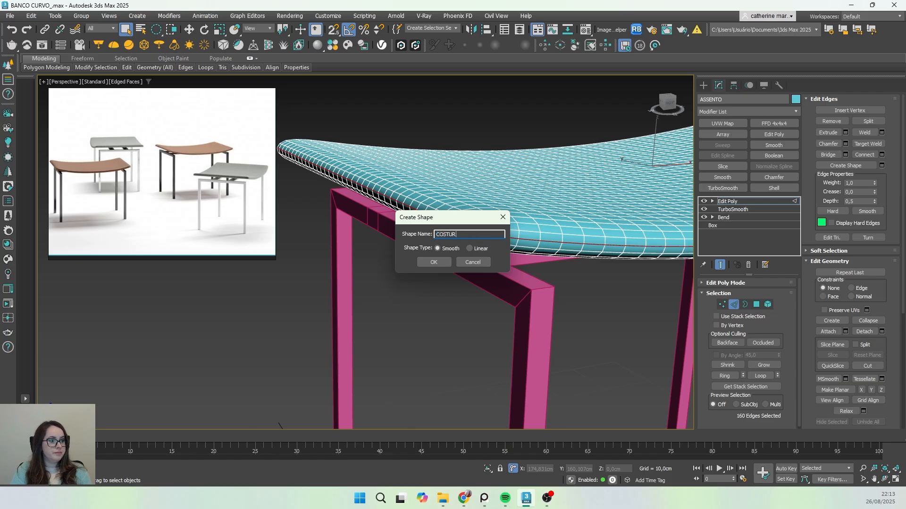
type("A")
key("Return")
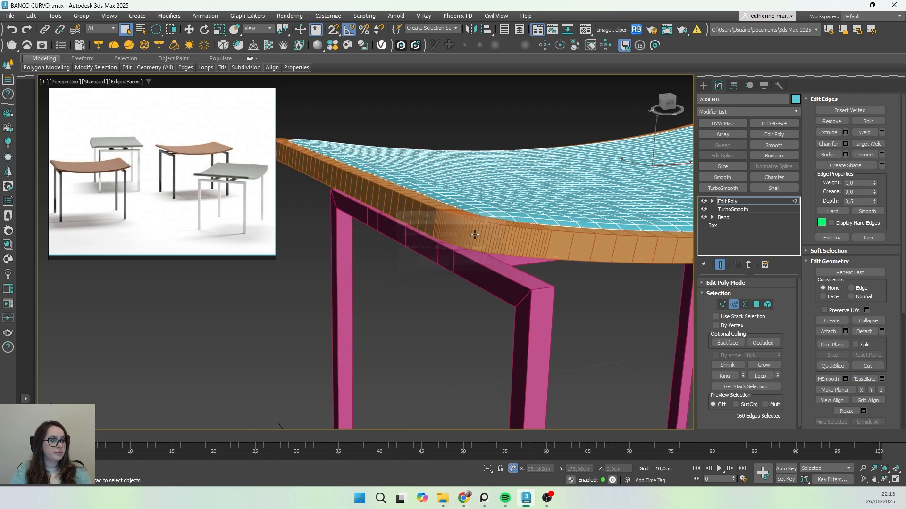
left_click(746, 202)
left_click(703, 85)
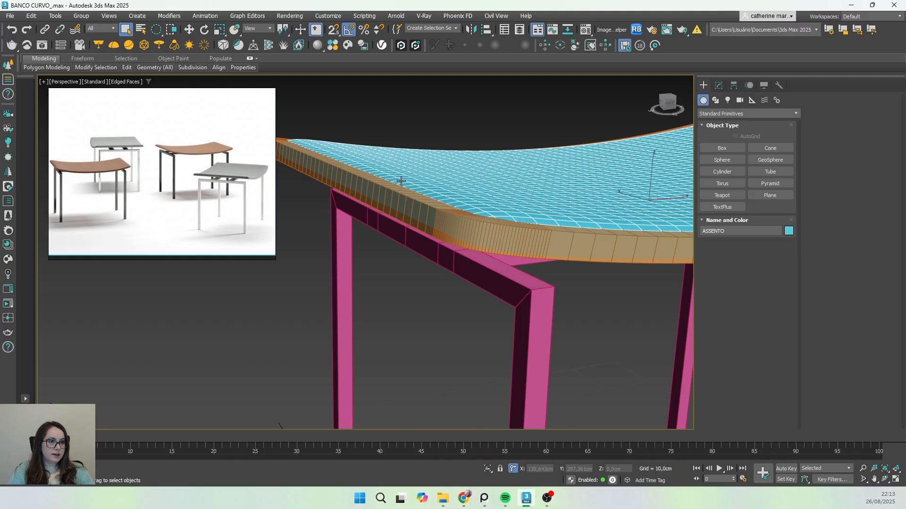
- Give the COSTURA spline a Radial rendering profile with a thickness of 0,15 cm
left_click(474, 246)
middle_click_drag(555, 242, 523, 239)
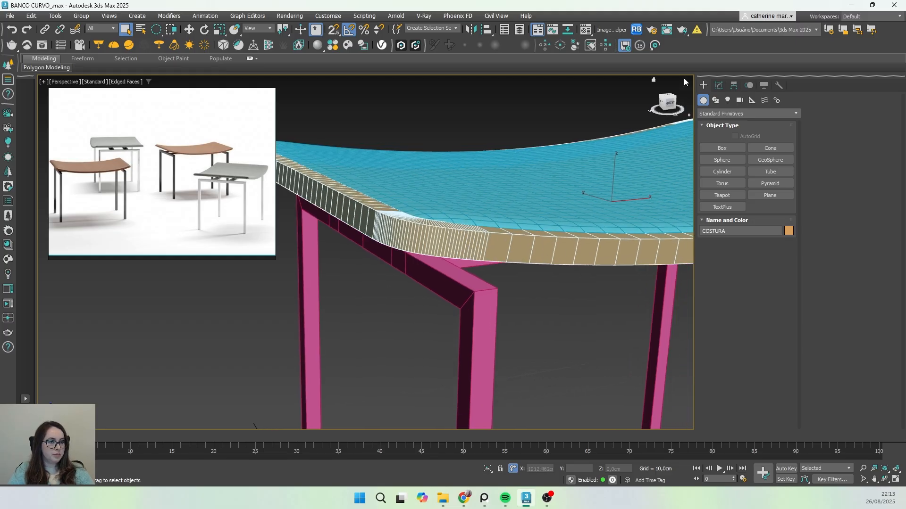
left_click(718, 86)
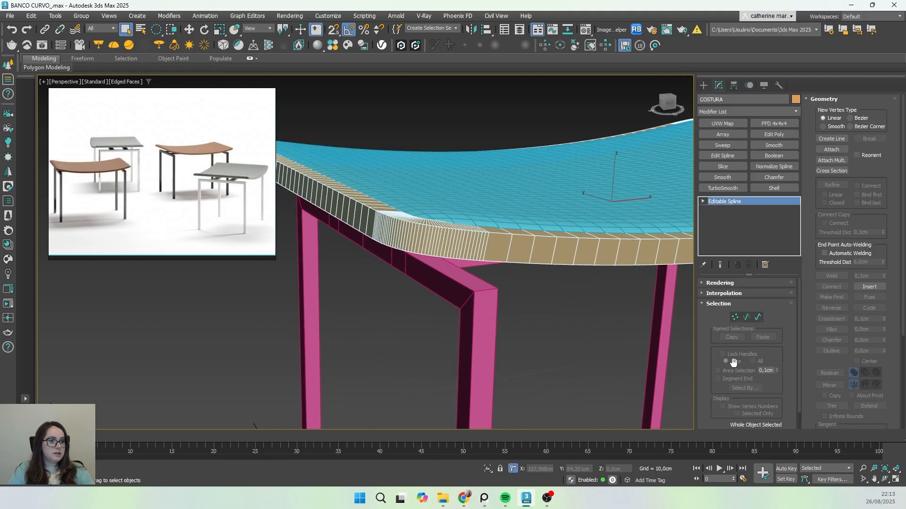
left_click(704, 284)
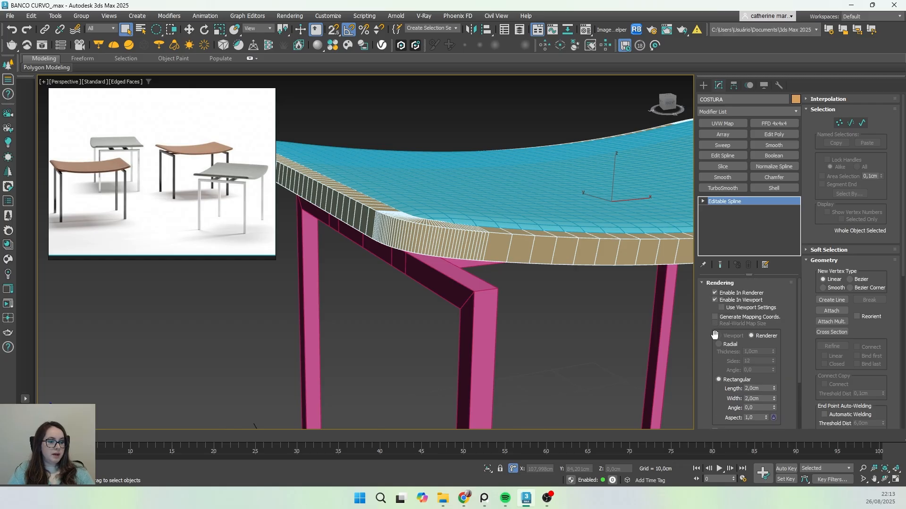
left_click(719, 344)
double_click(755, 351)
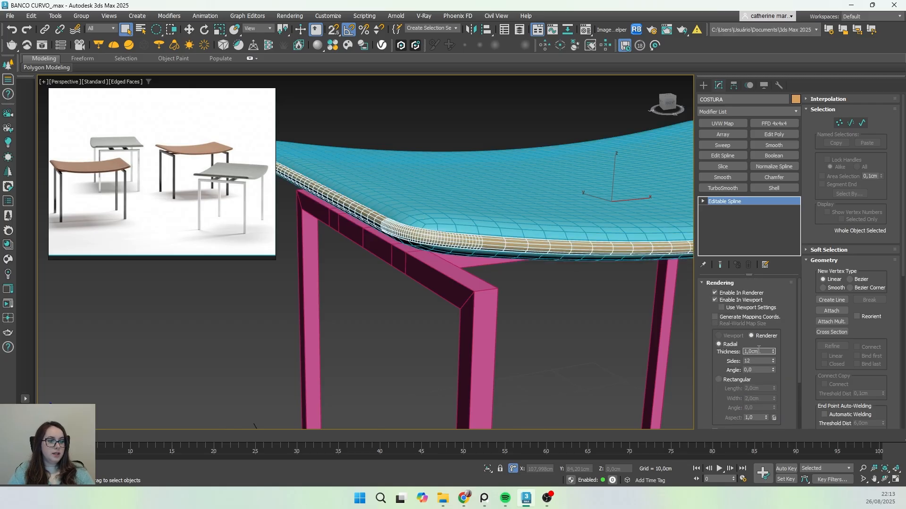
type("0,2")
key("Return")
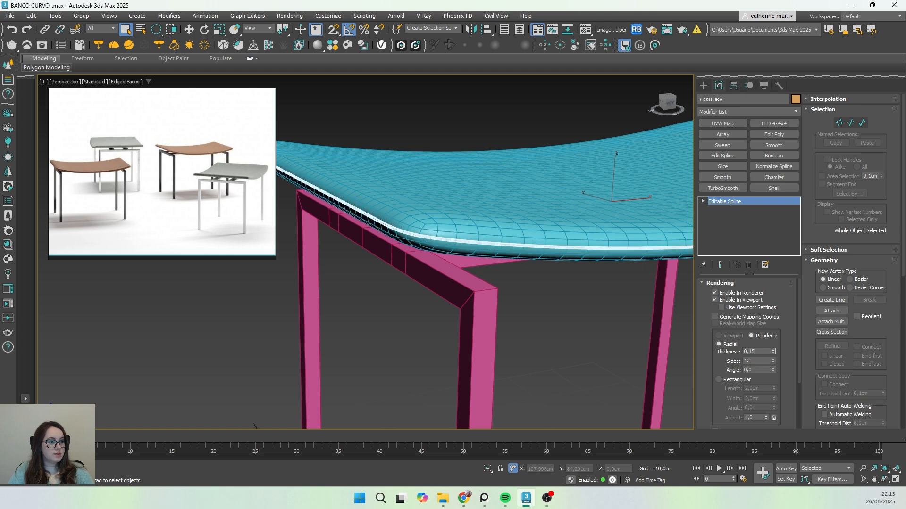
type("0,15")
key("Return")
- Set the seat's TurboSmooth iterations to 3, checking the seam and seat with edged faces turned off
middle_click_drag(481, 283, 452, 245)
scroll(357, 162, "up", 3)
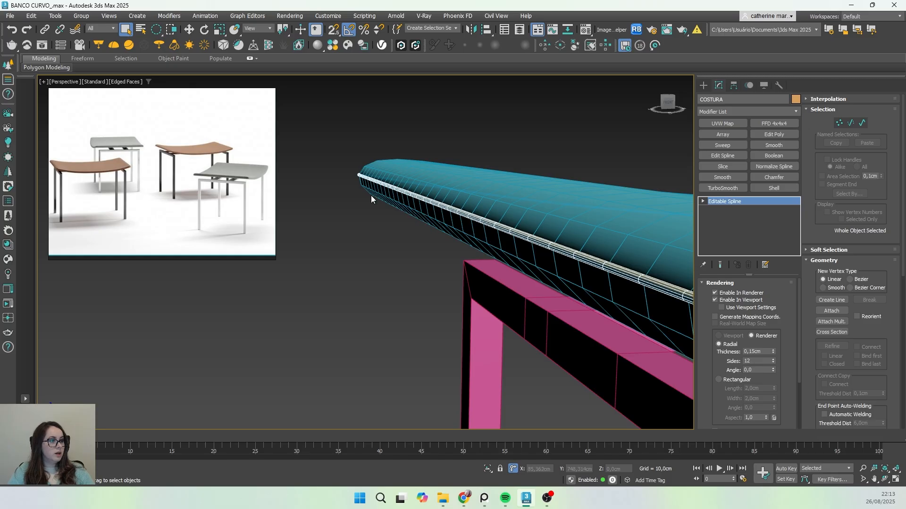
scroll(360, 168, "up", 4)
scroll(358, 175, "down", 3)
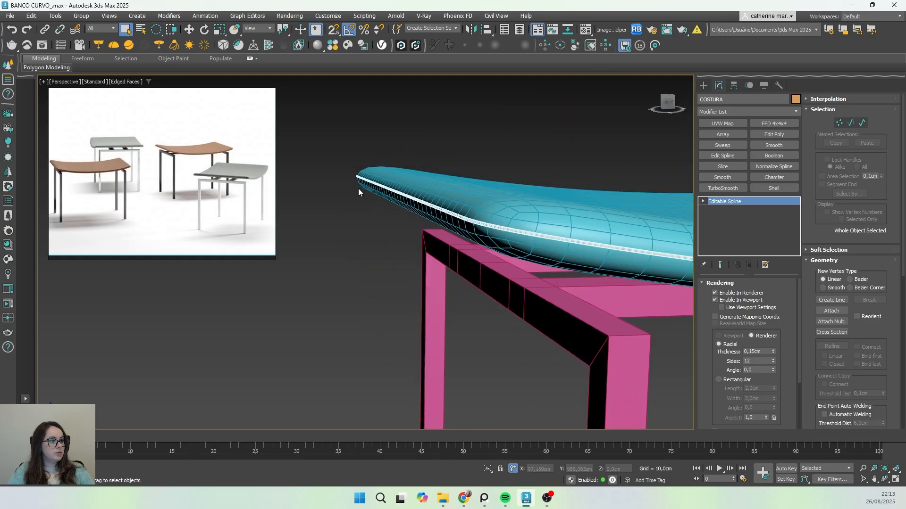
mouse_move(476, 224)
middle_mouse_down()
mouse_move(415, 233)
mouse_move(452, 262)
middle_mouse_up()
key("F4")
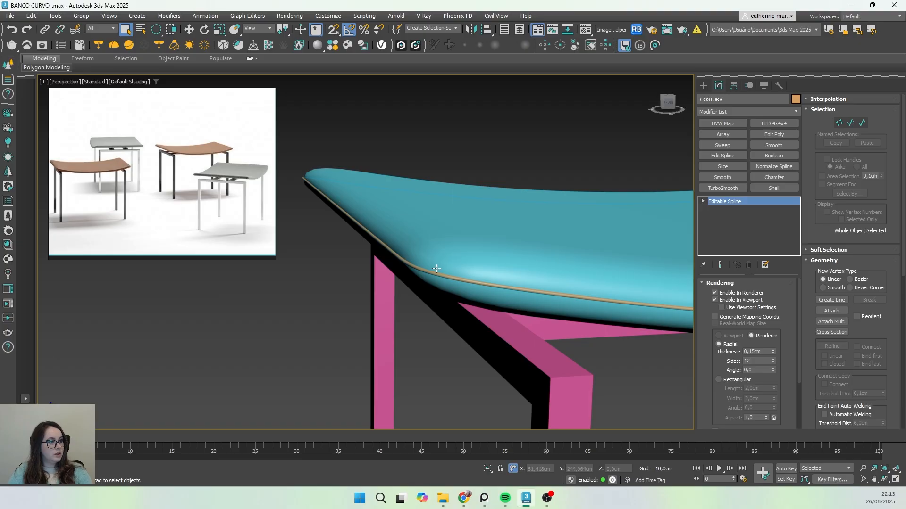
left_click(502, 251)
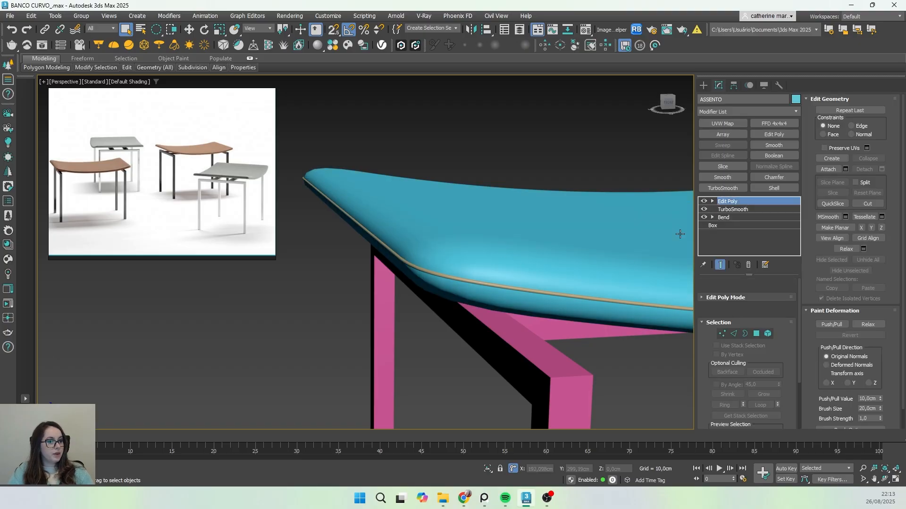
left_click(756, 209)
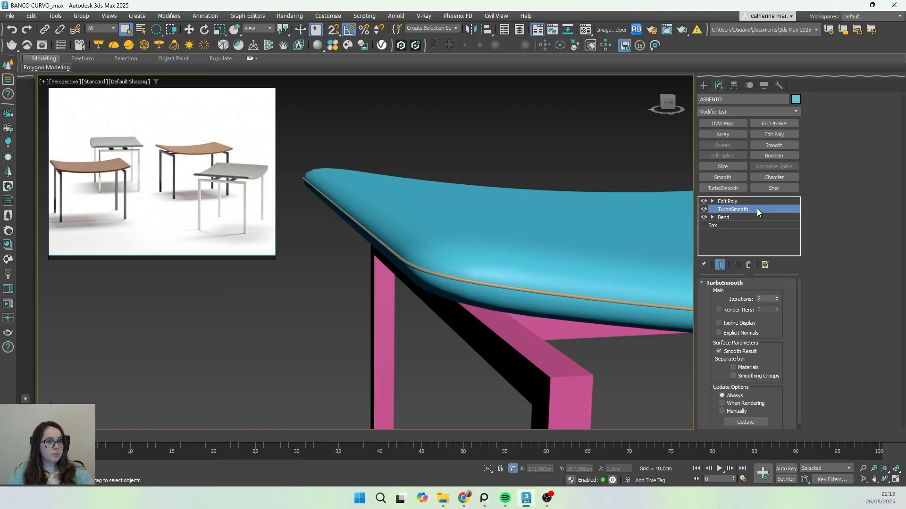
left_click(777, 297)
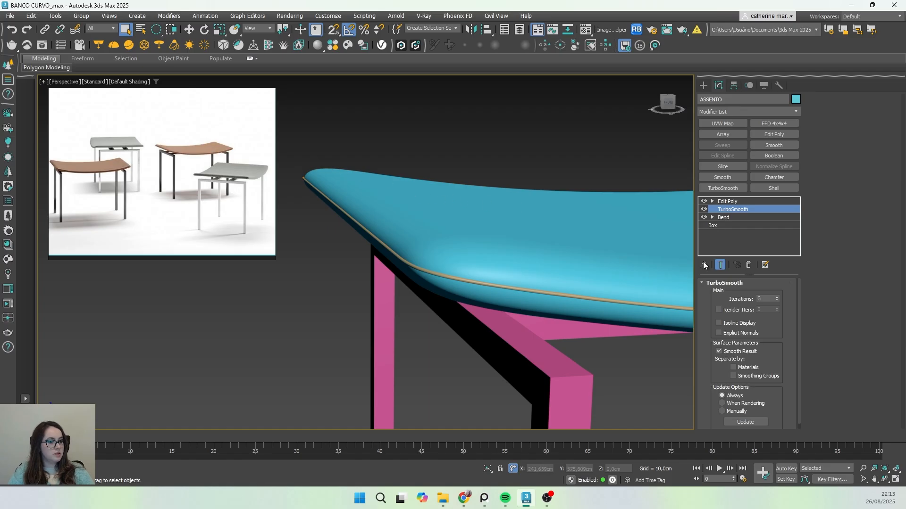
middle_click_drag(602, 255, 590, 253, "alt")
key("F4")
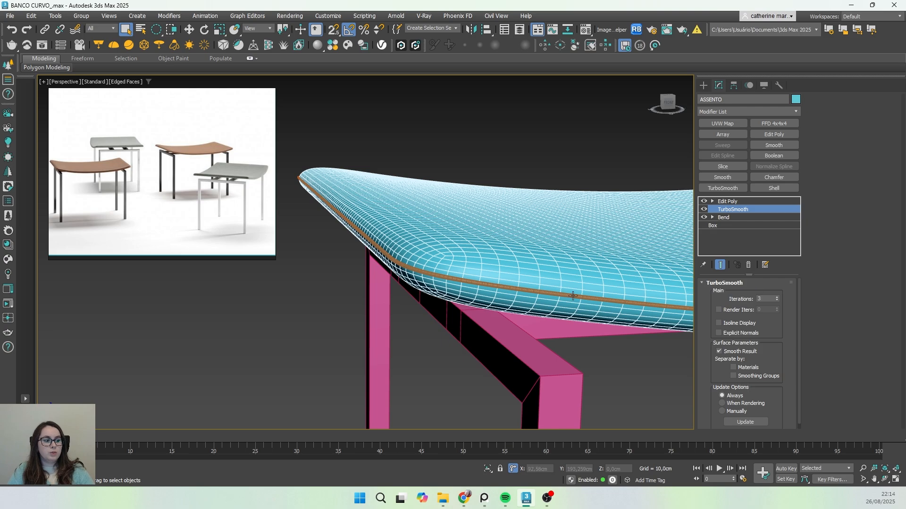
- Return to the Edit Poly level of the seat's modifier stack and clear the selection
middle_click_drag(572, 296, 478, 307, "alt")
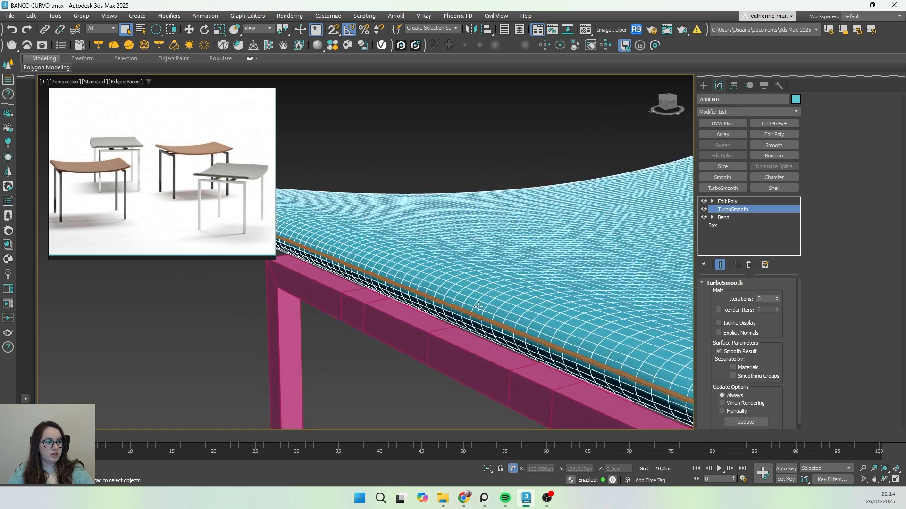
scroll(479, 307, "down", 3)
middle_click_drag(547, 312, 505, 307)
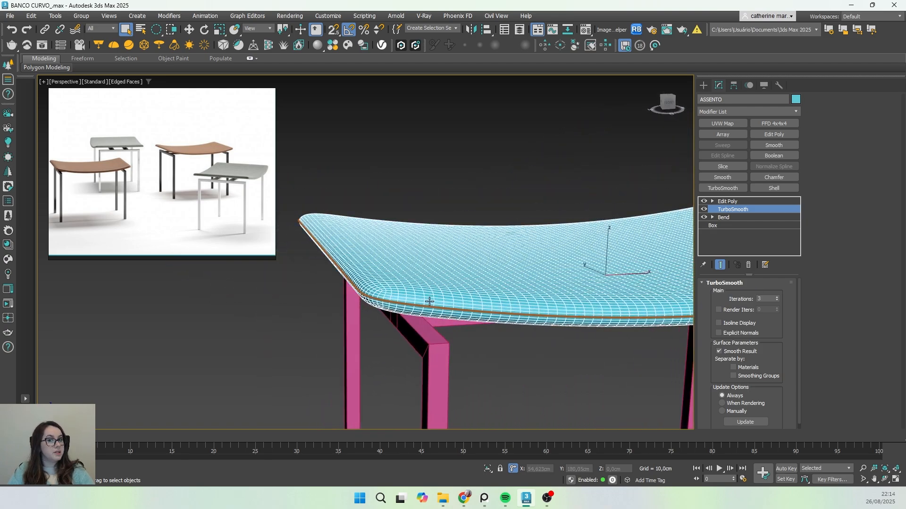
left_click(760, 201)
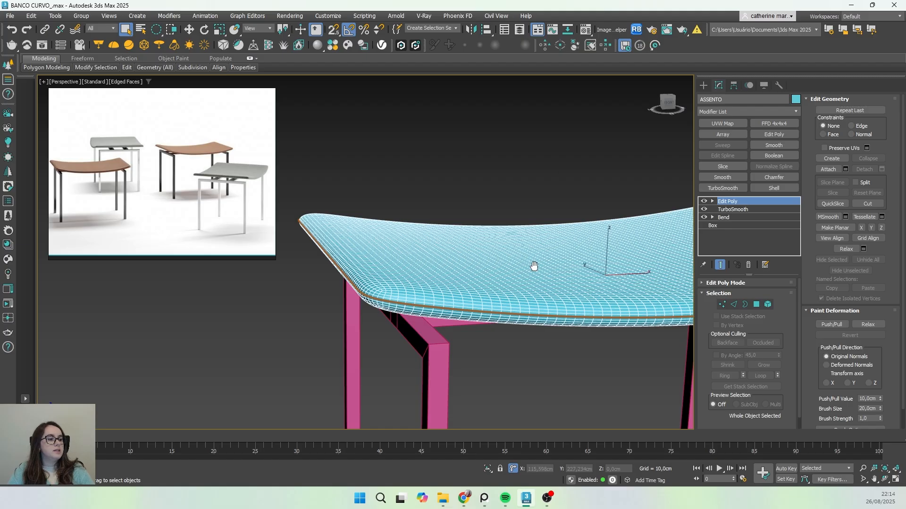
middle_click_drag(534, 266, 514, 237)
middle_click_drag(514, 238, 533, 237, "alt")
left_click(441, 169)
middle_click_drag(363, 271, 380, 200)
middle_click_drag(501, 254, 440, 261)
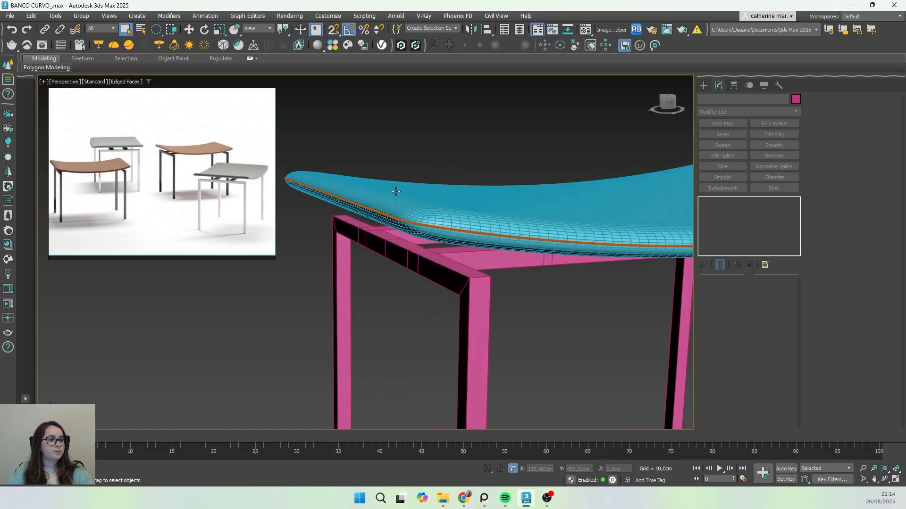
- Select the stool's leg frame and compare its corners and crossbars with the reference photo
left_click(428, 264)
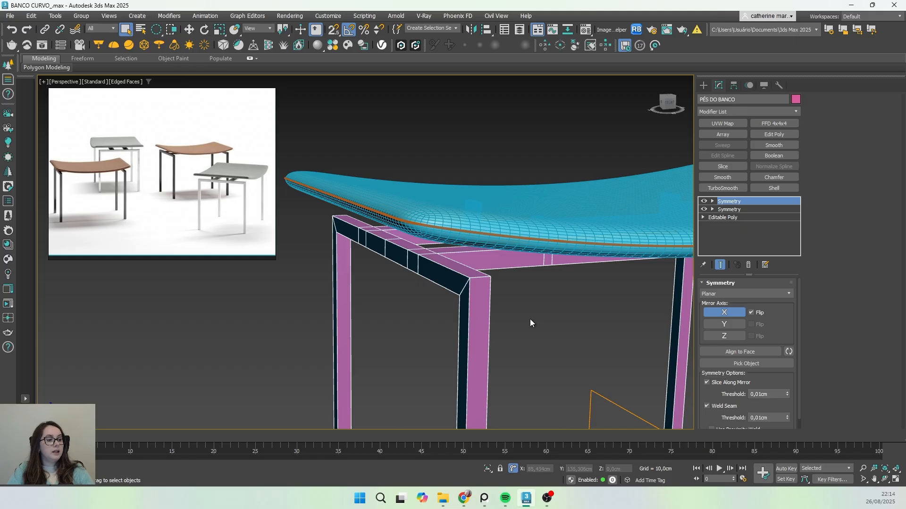
middle_click_drag(531, 319, 495, 250)
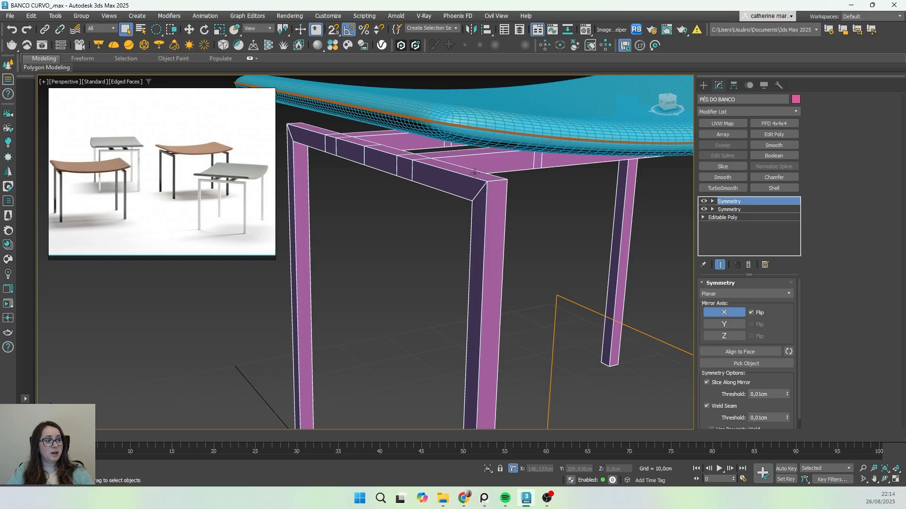
scroll(214, 207, "up", 5)
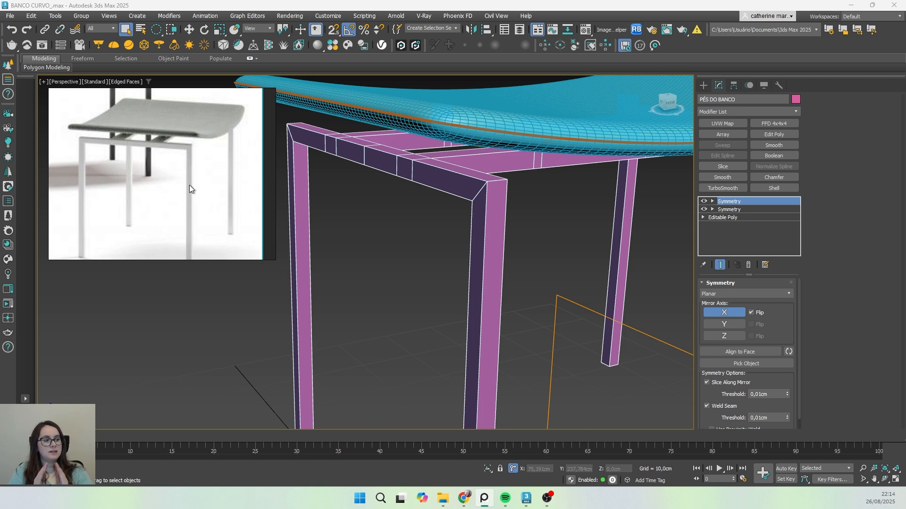
scroll(185, 171, "down", 1)
scroll(185, 171, "down", 4)
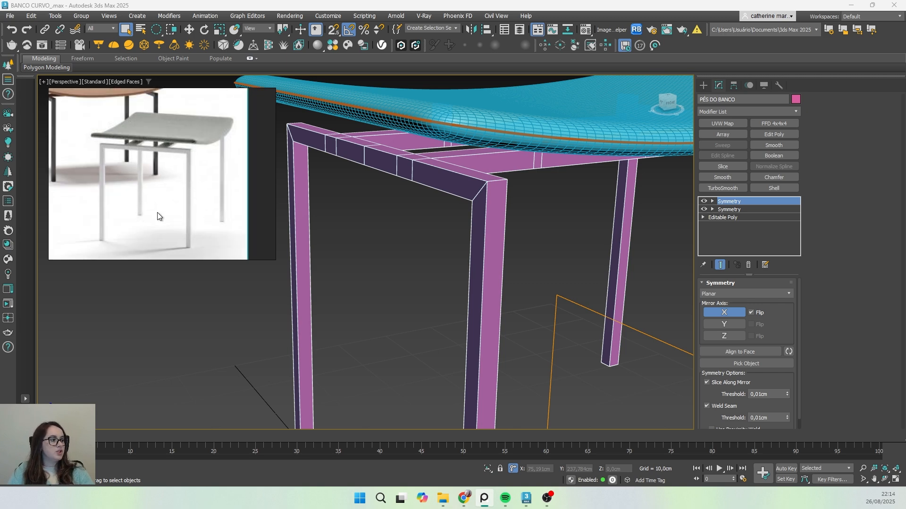
scroll(156, 206, "up", 2)
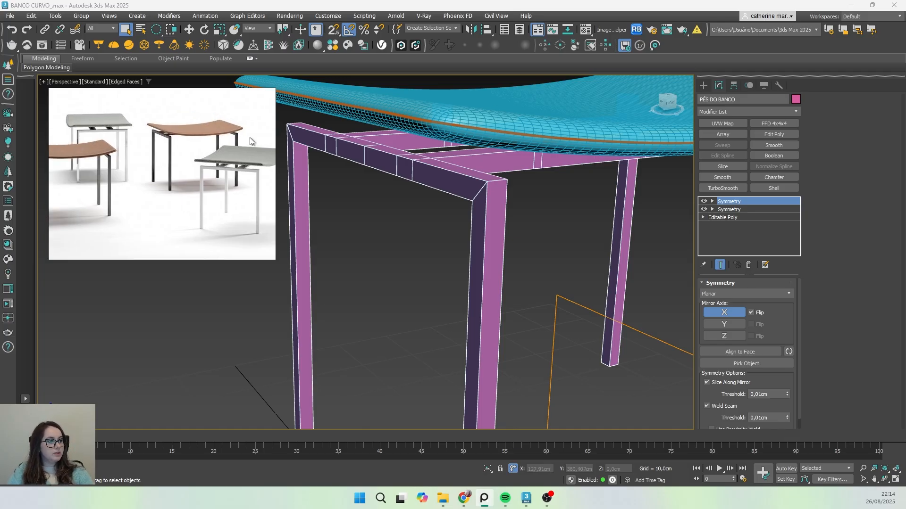
scroll(146, 137, "up", 4)
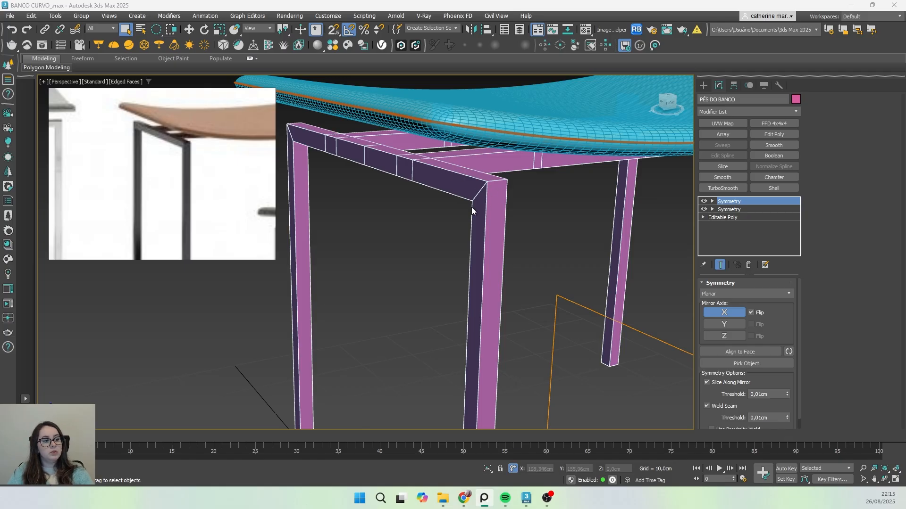
scroll(473, 211, "down", 10)
middle_click_drag(477, 212, 445, 219)
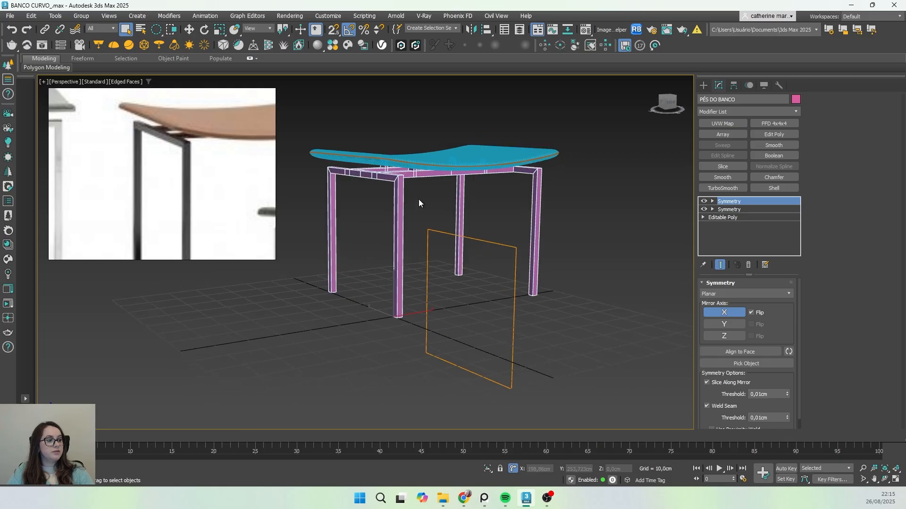
scroll(381, 168, "up", 6)
middle_click_drag(377, 191, 465, 209)
scroll(402, 185, "down", 8)
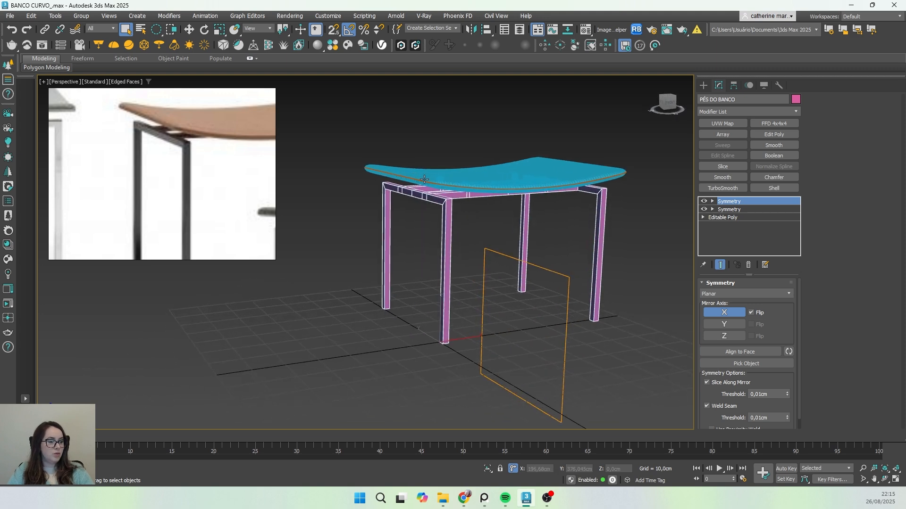
scroll(400, 186, "up", 5)
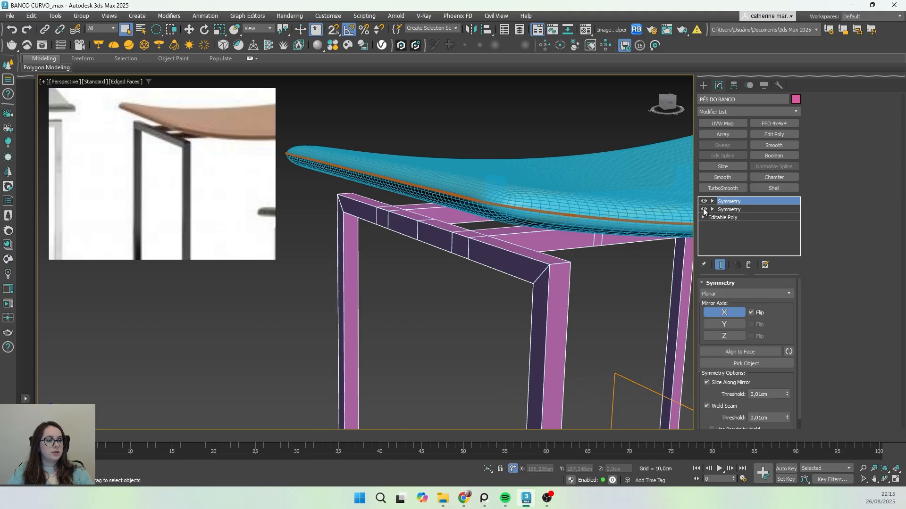
- Turn off both Symmetry modifiers on the leg frame and go to its Editable Poly level
left_click(703, 209)
left_click(702, 201)
left_click(714, 218)
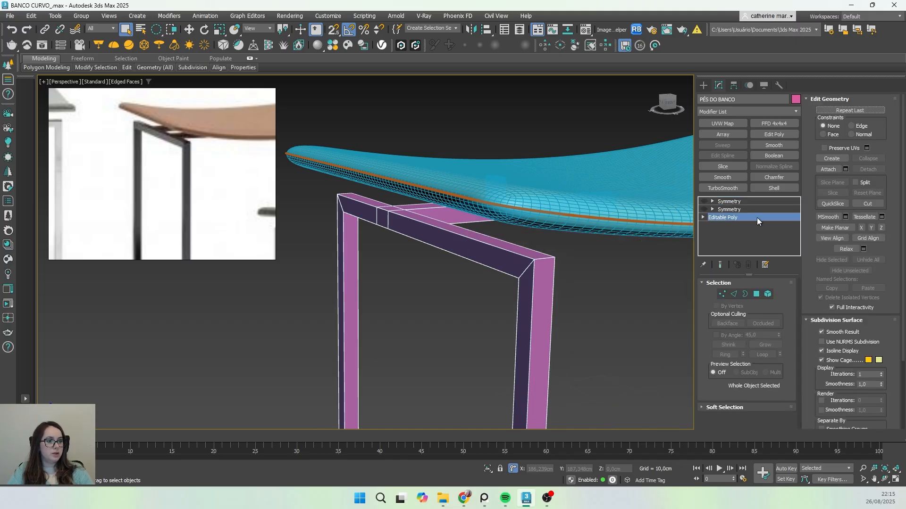
- Select the outward-facing polygons along the top bar and both legs of the half frame
left_click(757, 294)
left_click(545, 295)
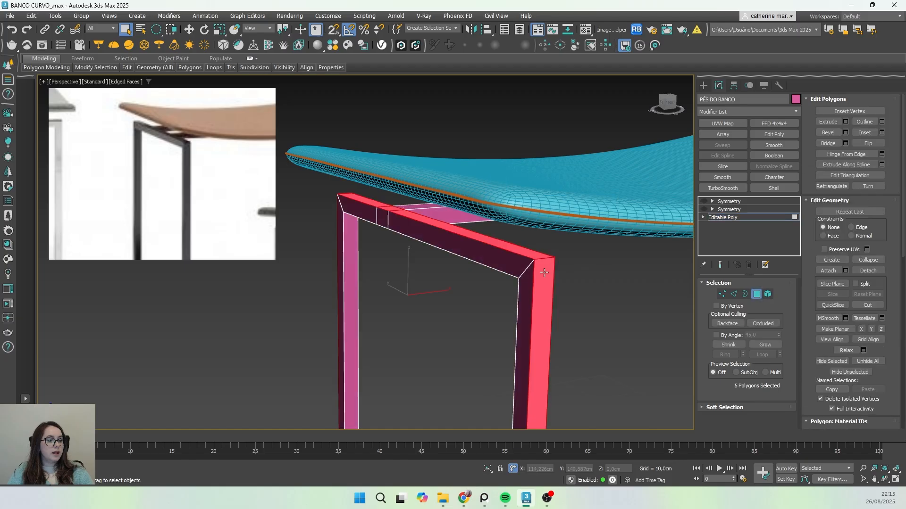
left_click(531, 256, "ctrl")
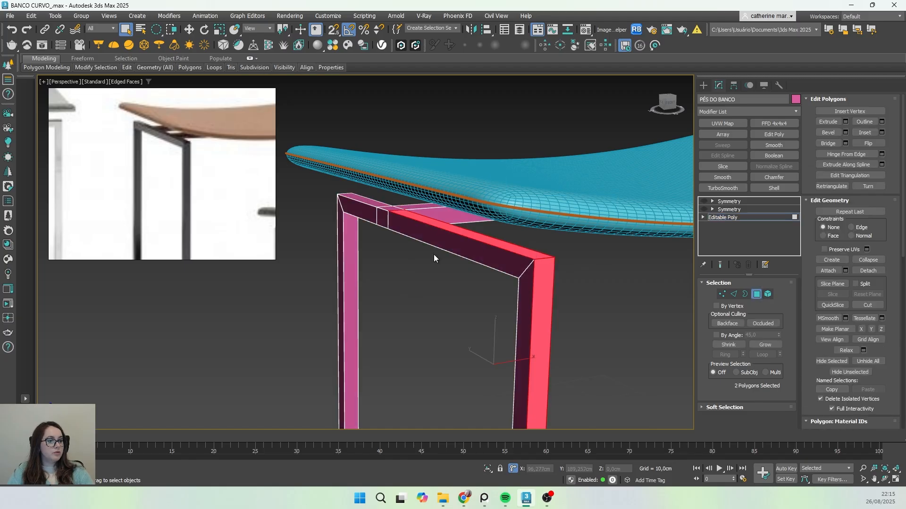
mouse_move(434, 254)
middle_mouse_down("alt")
mouse_move(428, 283)
mouse_move(441, 243)
middle_mouse_up("alt")
left_click(451, 253, "ctrl")
left_click(436, 244, "ctrl")
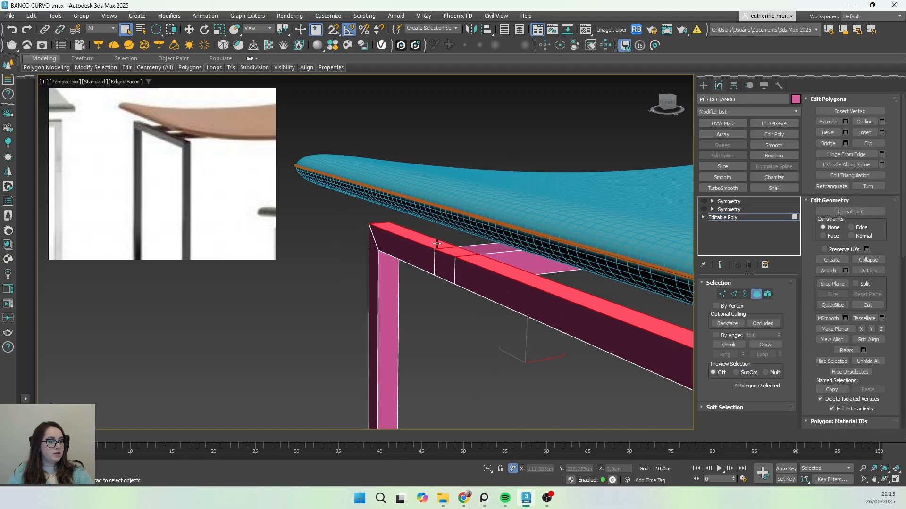
scroll(441, 250, "down", 3)
middle_click_drag(441, 285, 541, 209)
left_click(546, 194, "ctrl")
middle_click_drag(560, 251, 404, 166, "alt")
scroll(411, 154, "up", 4)
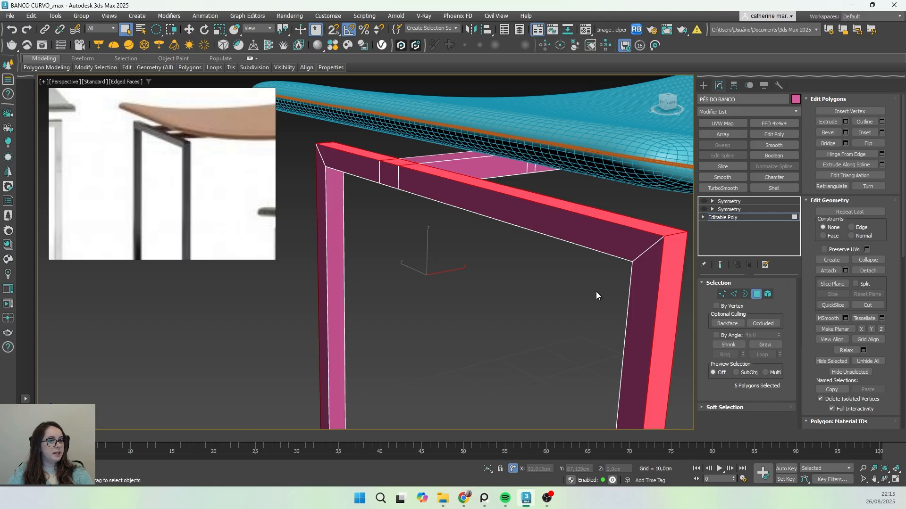
scroll(596, 292, "down", 3)
middle_click_drag(604, 293, 602, 268)
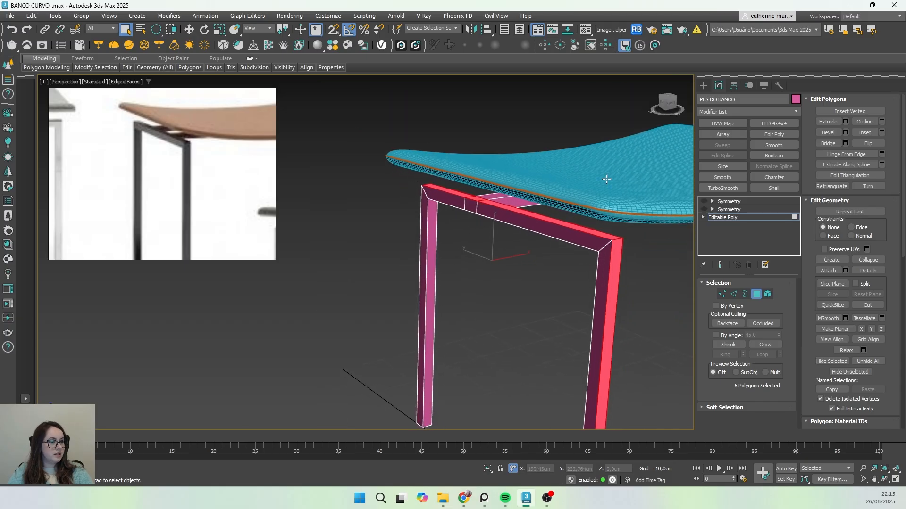
- Preview a 0,5 cm Extrude on the selected frame polygons, comparing the Group type with Local Normal
left_click(846, 122)
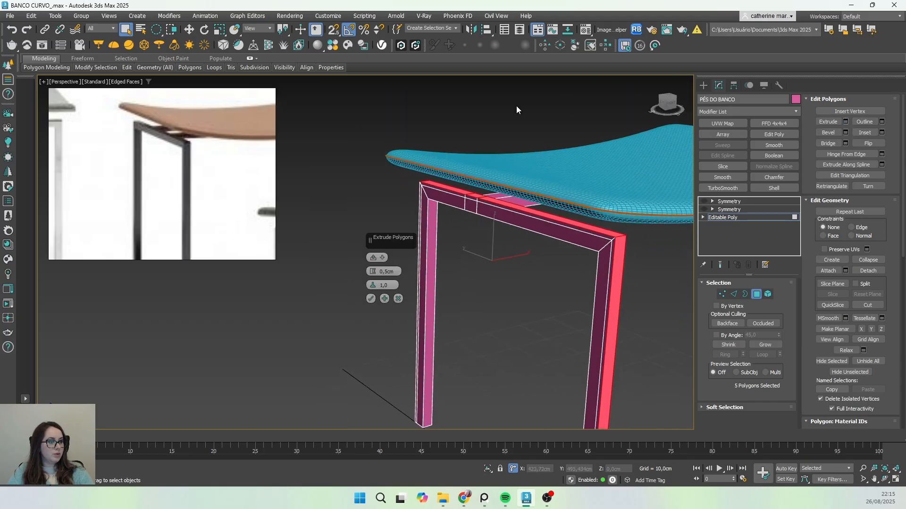
scroll(452, 188, "up", 5)
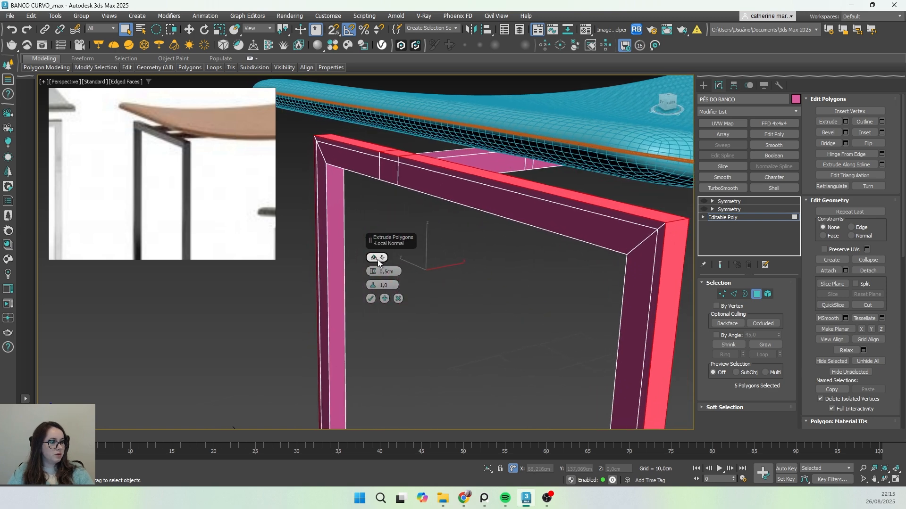
left_click(383, 258)
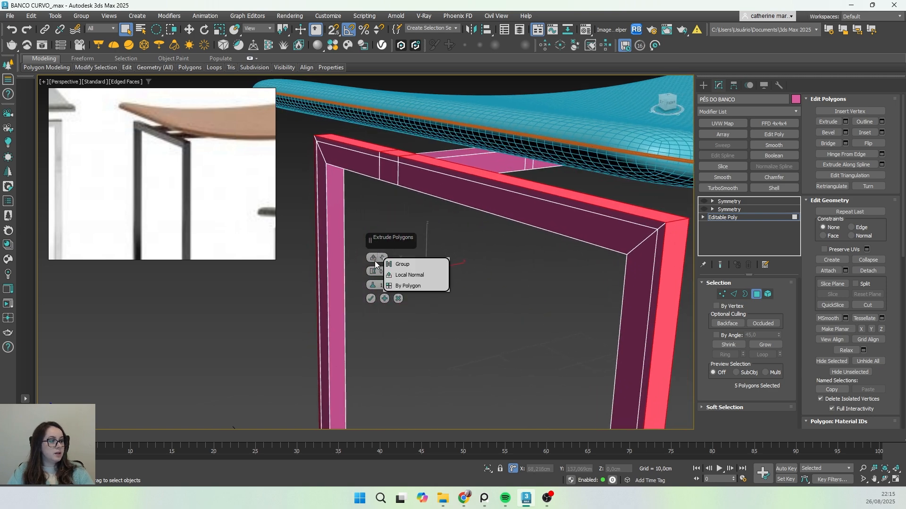
left_click(375, 262)
middle_click_drag(618, 263, 637, 242, "alt")
scroll(635, 240, "down", 3)
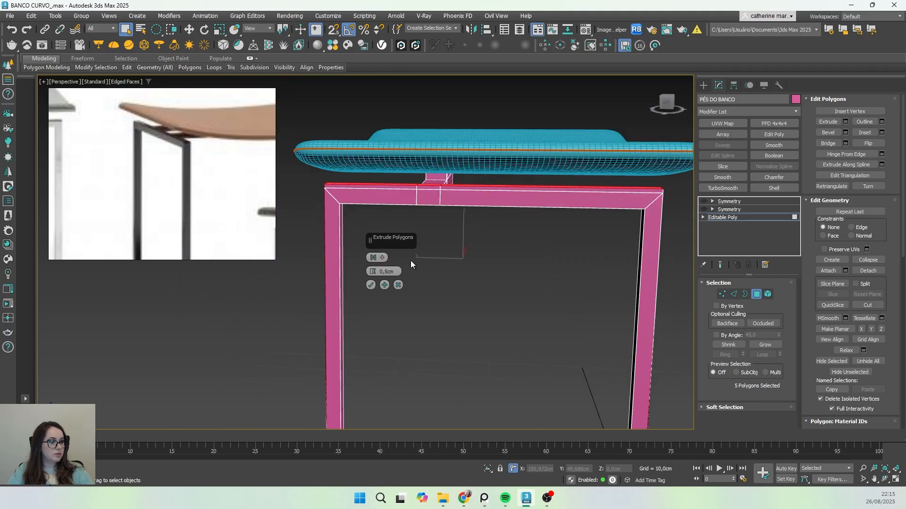
left_click(383, 258)
left_click(379, 272)
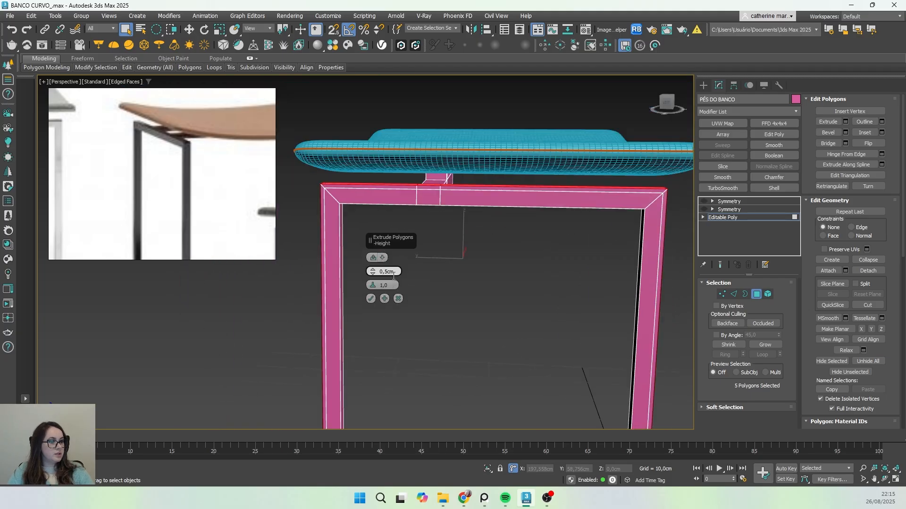
- Try the By Polygon extrusion type and examine how the faces meet at the frame's upper corner
left_click(376, 258)
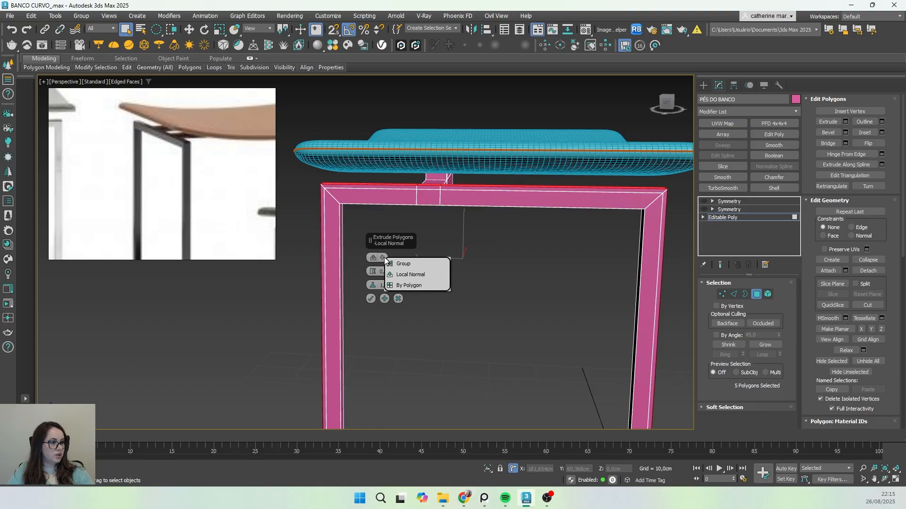
left_click(392, 284)
scroll(318, 177, "up", 5)
scroll(542, 299, "down", 5)
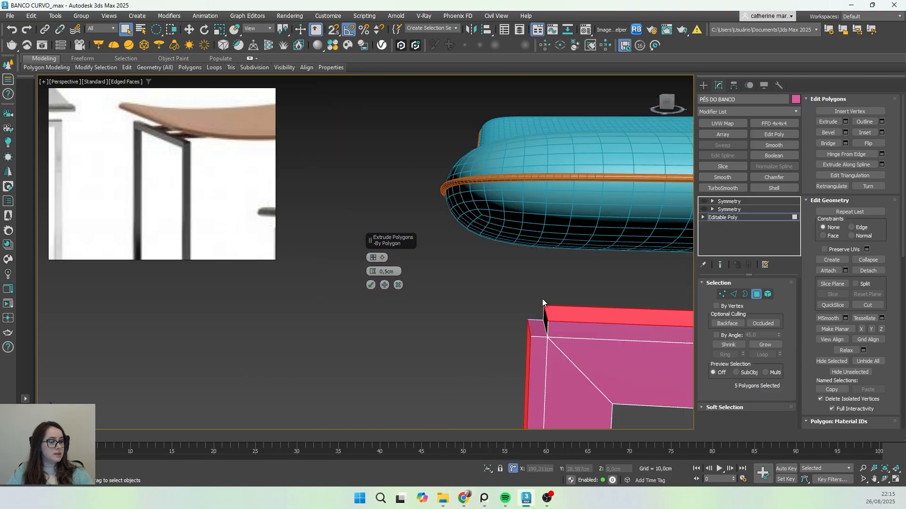
middle_click_drag(552, 318, 424, 255)
scroll(439, 285, "up", 6)
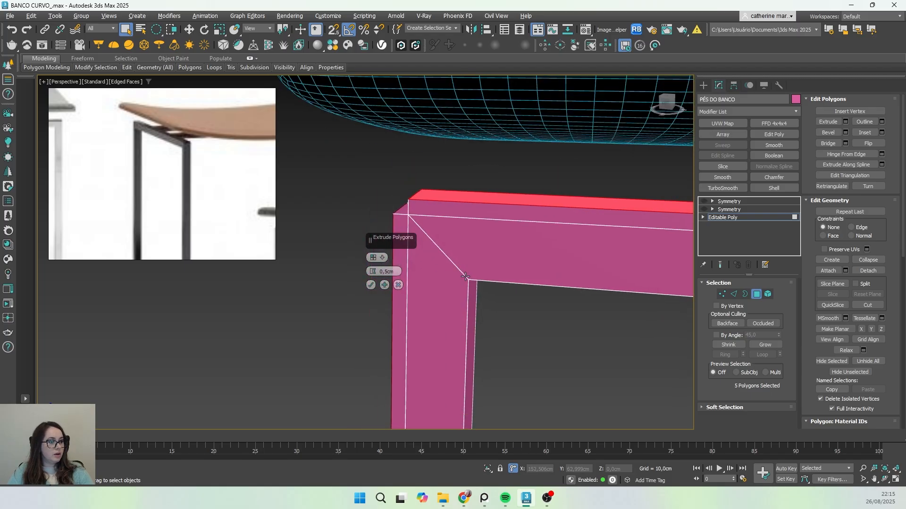
scroll(466, 277, "up", 2)
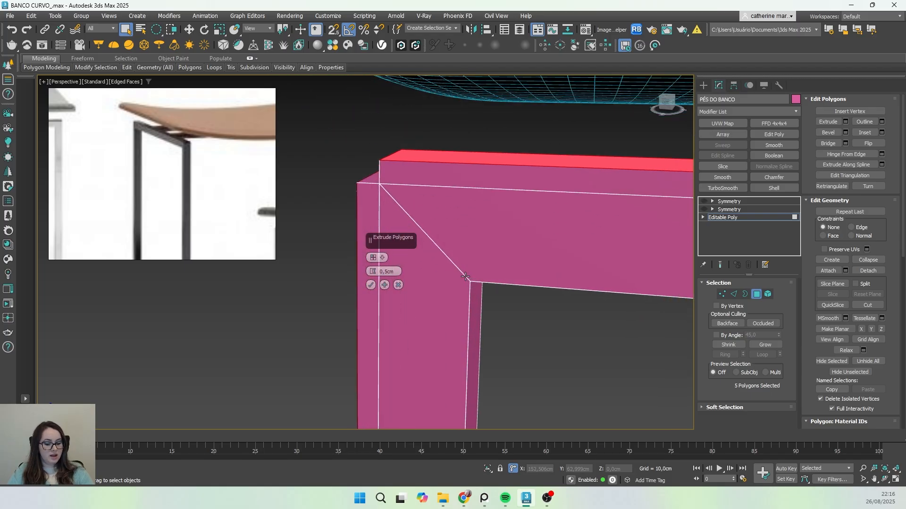
scroll(465, 276, "up", 2)
scroll(465, 277, "down", 3)
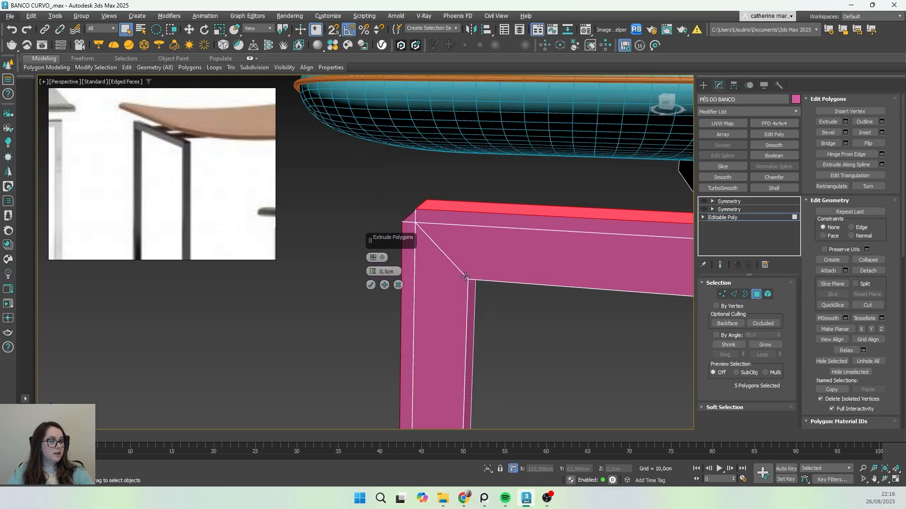
scroll(465, 276, "down", 3)
scroll(463, 274, "down", 3)
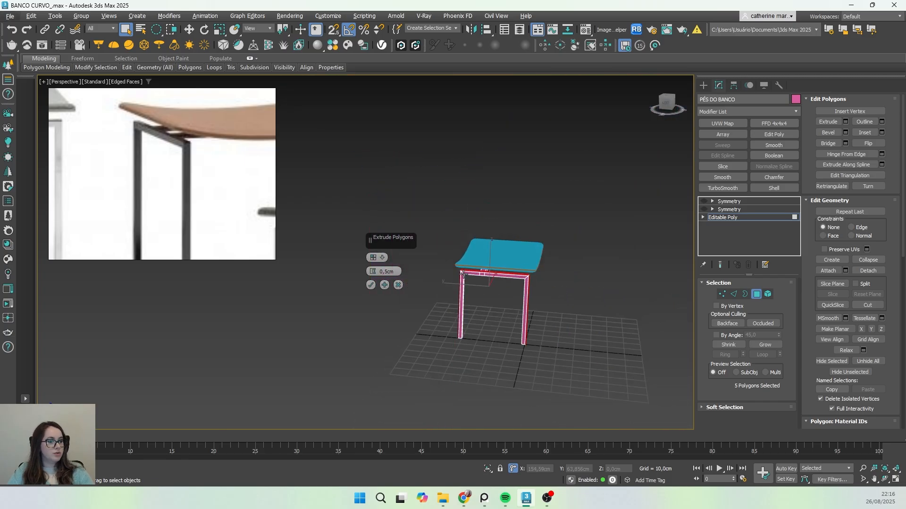
scroll(461, 274, "up", 5)
scroll(451, 279, "down", 8)
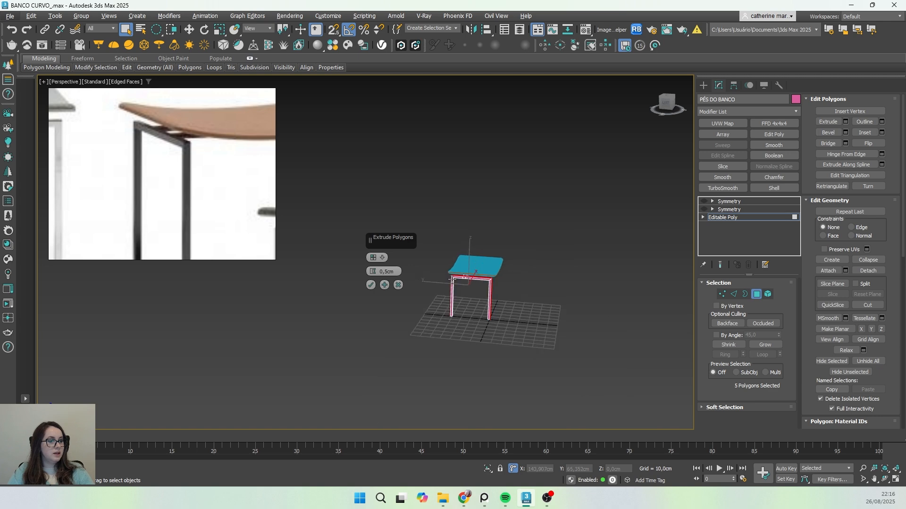
scroll(451, 279, "up", 8)
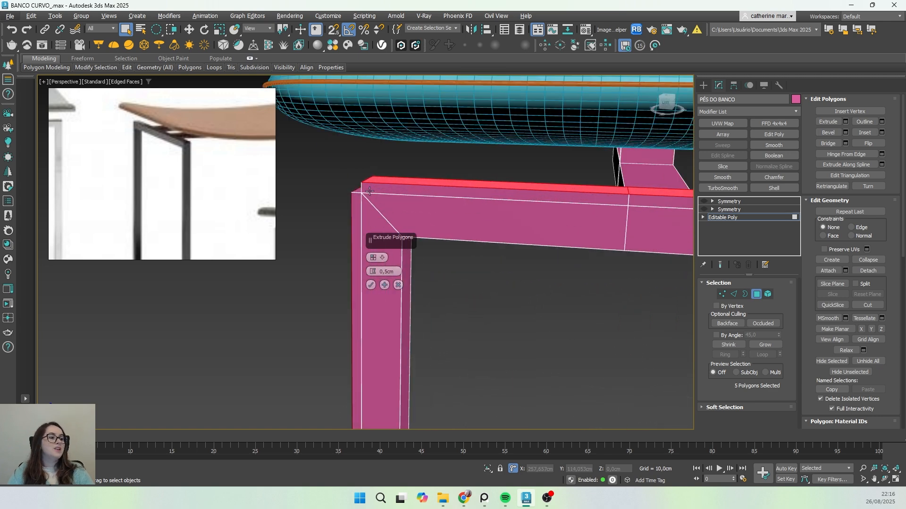
- Extrude the frame's selected outer polygons by 0,5 cm using the Local Normal type
left_click(380, 258)
left_click(387, 283)
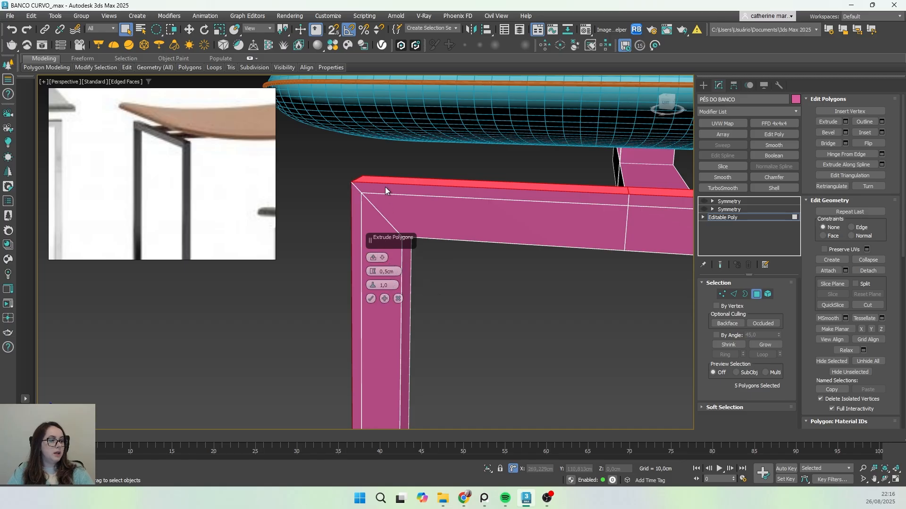
left_click(381, 259)
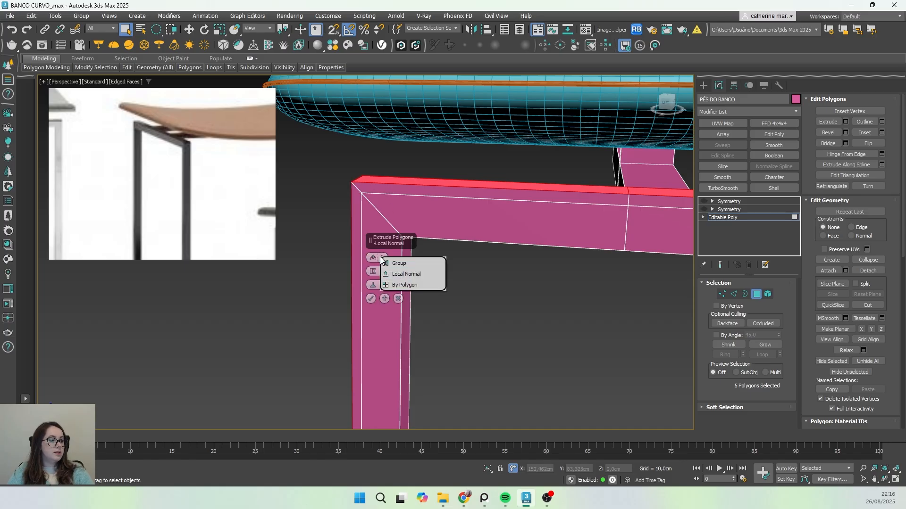
left_click(415, 277)
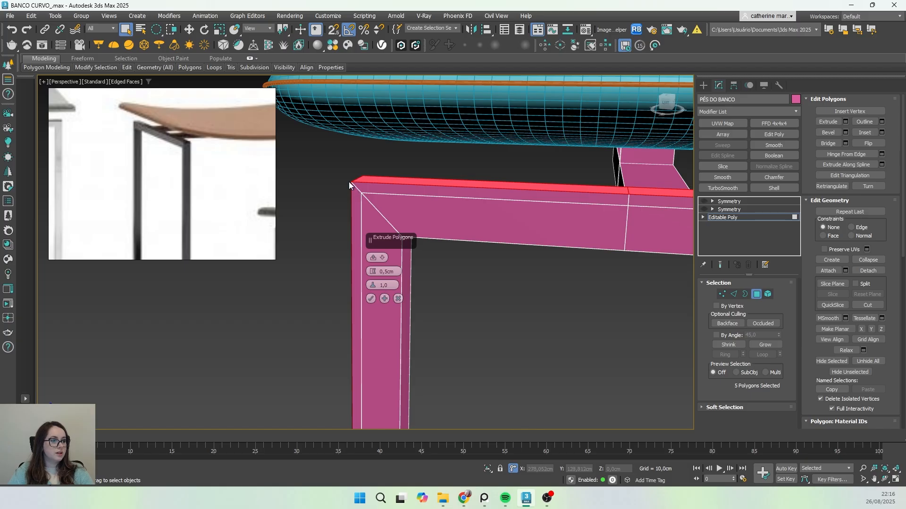
scroll(349, 215, "down", 4)
middle_click_drag(516, 293, 383, 265, "alt")
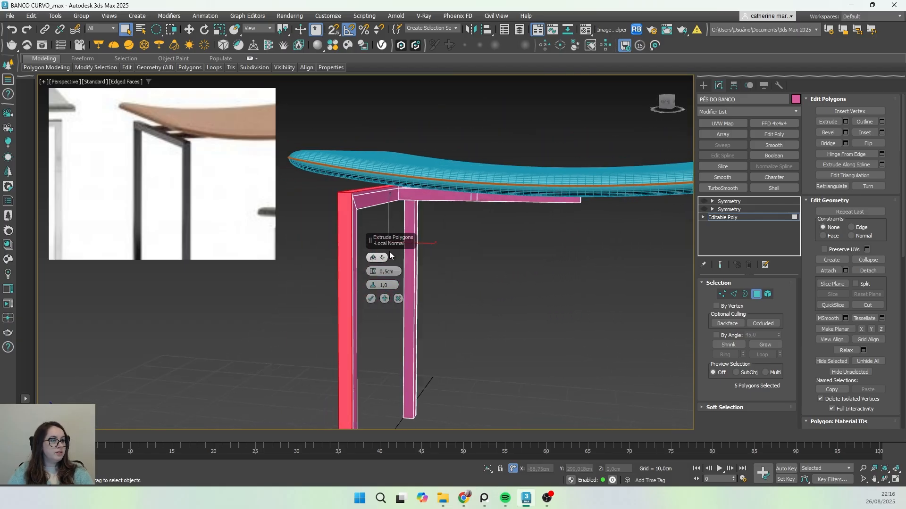
scroll(389, 208, "up", 4)
middle_click_drag(388, 208, 411, 189, "alt")
left_click(371, 299)
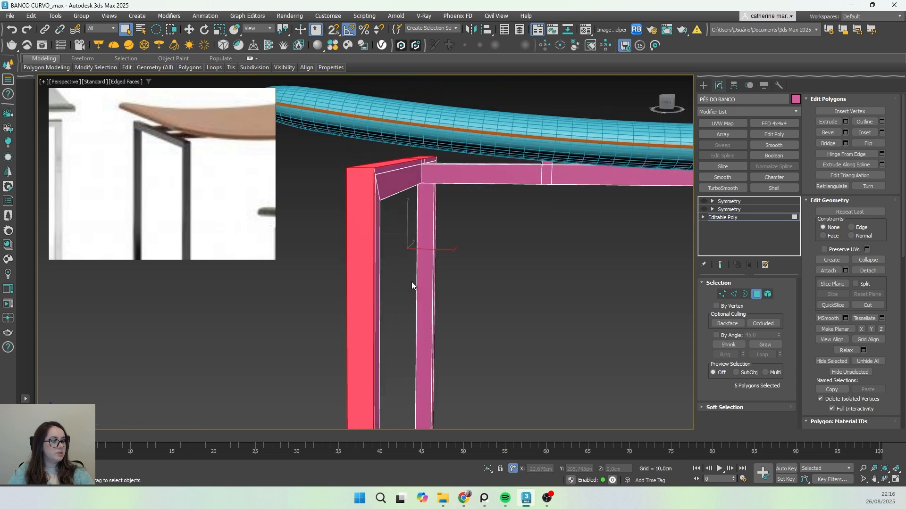
- Turn both Symmetry modifiers back on and return to the top of the leg frame's modifier stack
scroll(396, 271, "down", 5)
middle_click_drag(385, 265, 417, 291, "alt")
scroll(385, 205, "up", 3)
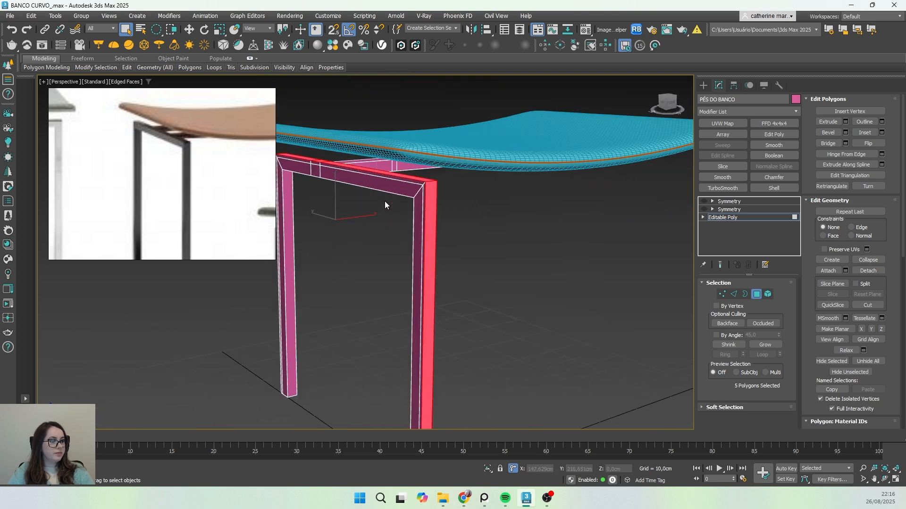
left_click(734, 217)
left_click(732, 209)
left_click(704, 209)
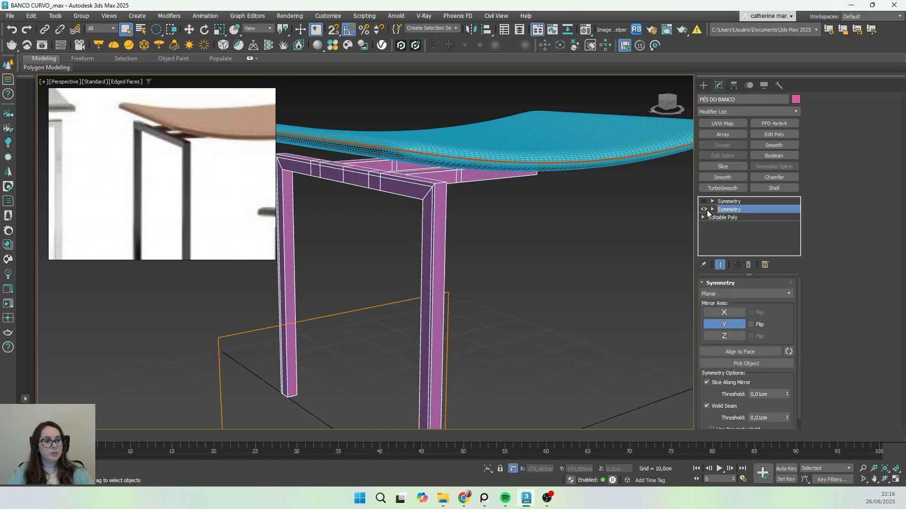
left_click(704, 201)
left_click(755, 202)
middle_click_drag(367, 192, 419, 219)
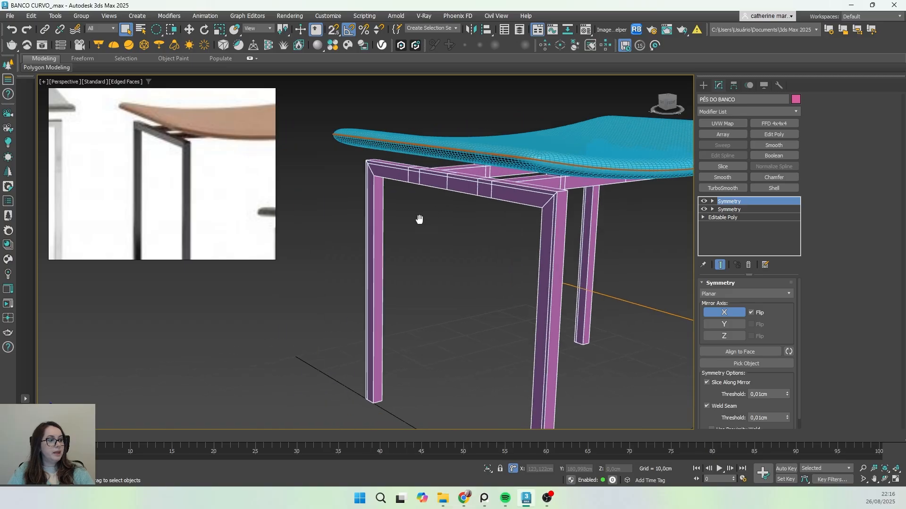
- Add a Chamfer modifier to the leg frame above the Symmetry modifiers
scroll(428, 190, "up", 5)
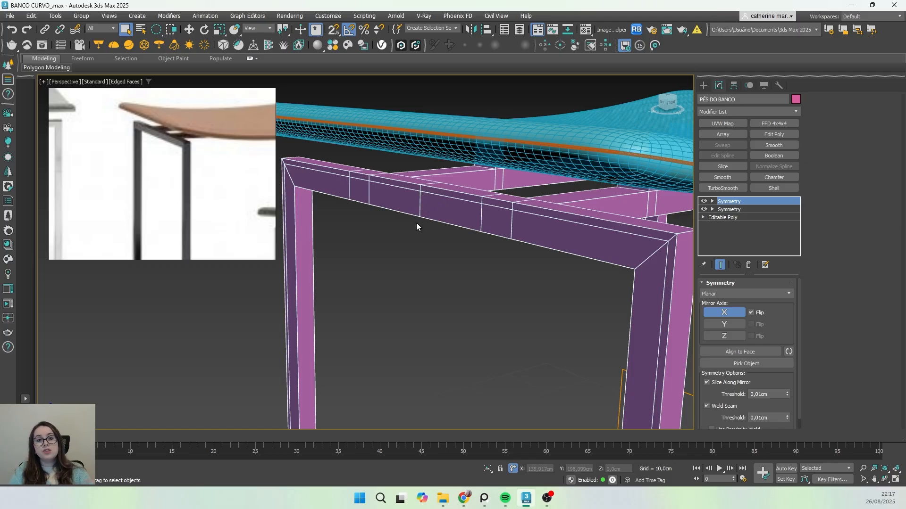
scroll(399, 188, "down", 3)
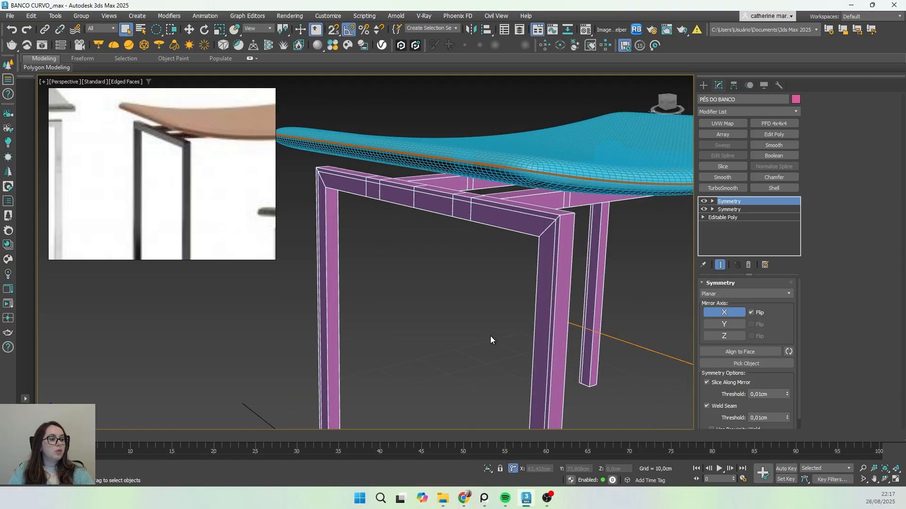
middle_click_drag(491, 336, 410, 193)
scroll(427, 222, "down", 4)
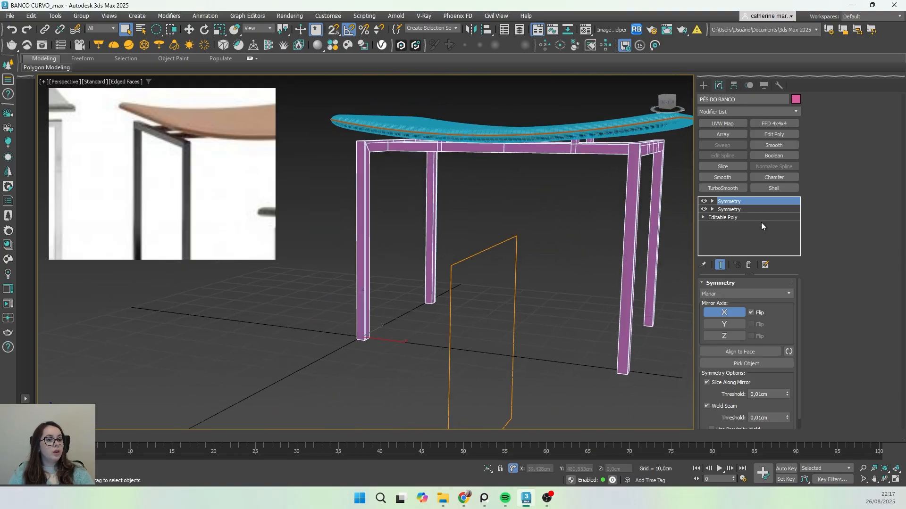
left_click(732, 111)
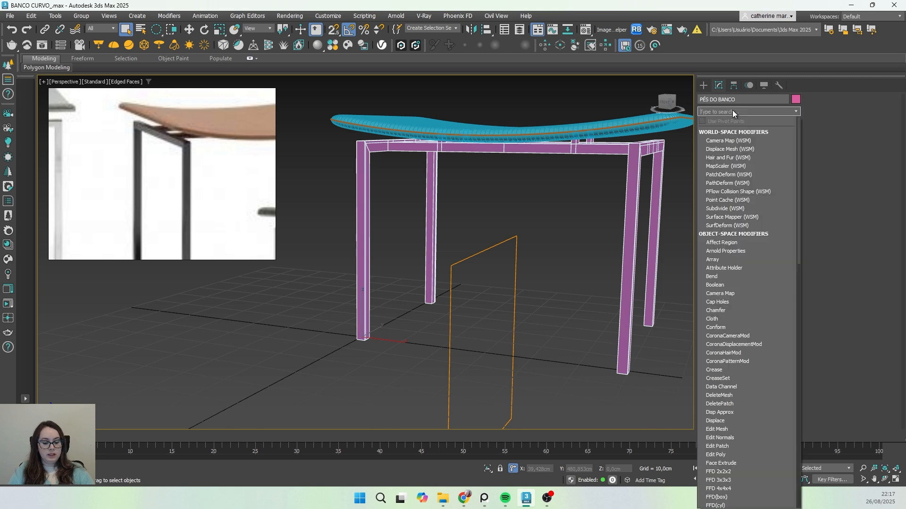
type("CH")
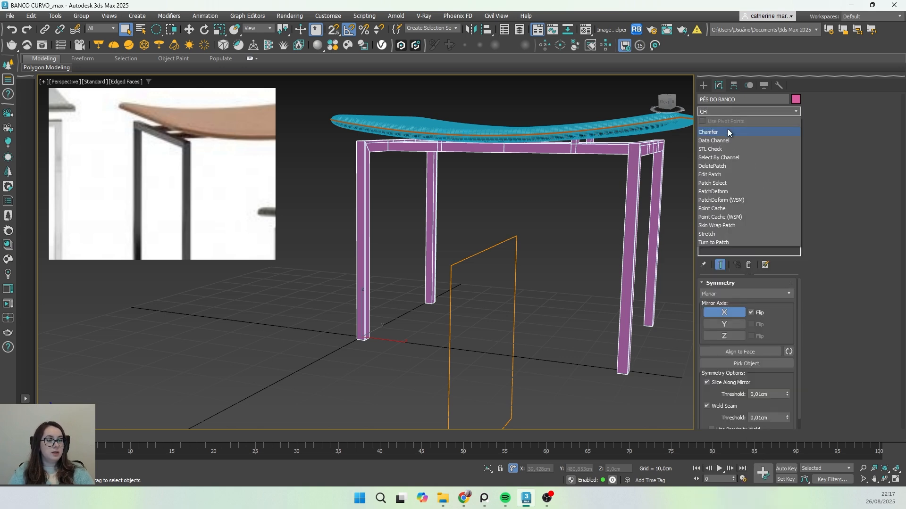
left_click(727, 131)
middle_click_drag(426, 186, 467, 188, "alt")
scroll(438, 146, "up", 5)
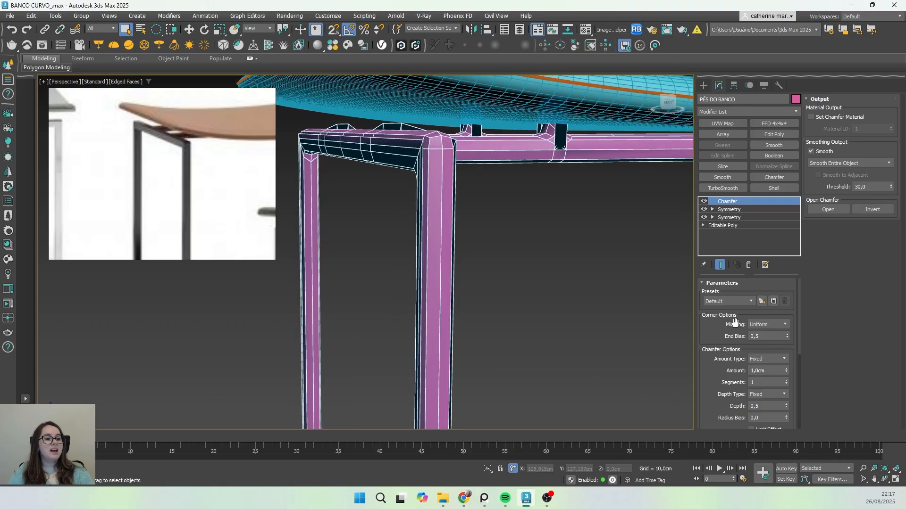
- Set the leg frame's Chamfer amount to 0,15 cm
left_click(785, 370)
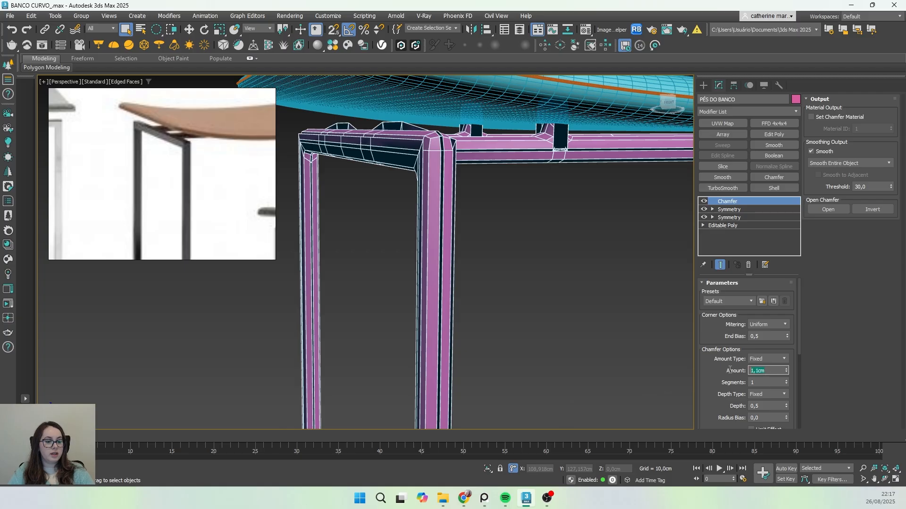
type("0,15")
key("Return")
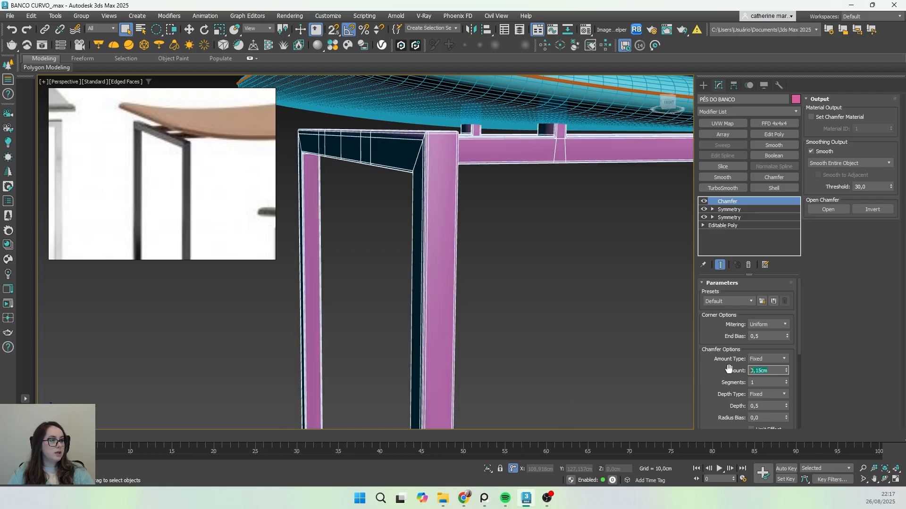
- Set the leg frame's Chamfer amount to 0,2 cm after checking its corners up close
middle_click_drag(435, 194, 443, 219)
scroll(342, 165, "up", 5)
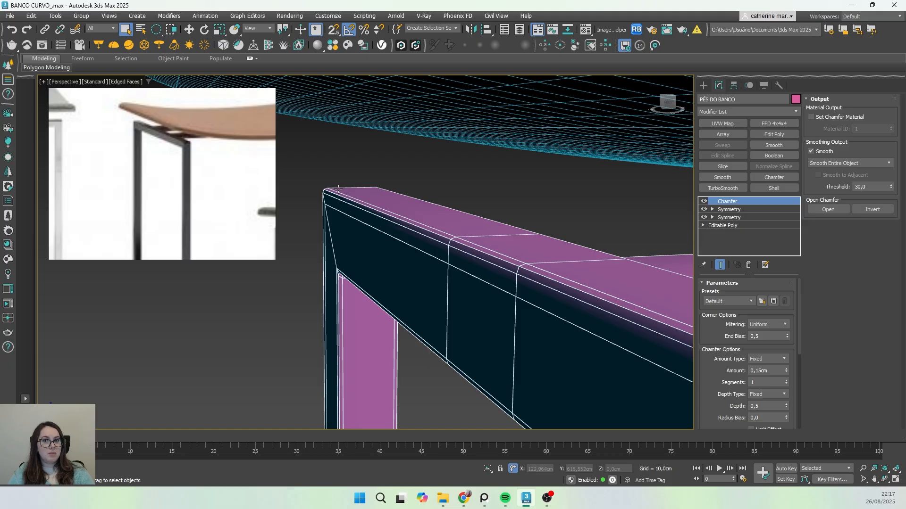
scroll(367, 220, "down", 4)
middle_click_drag(526, 367, 569, 347)
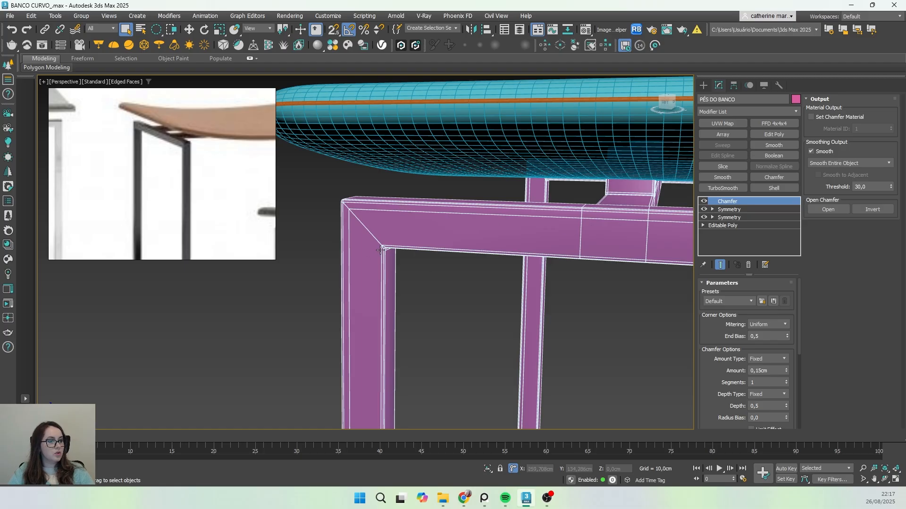
scroll(388, 249, "up", 5)
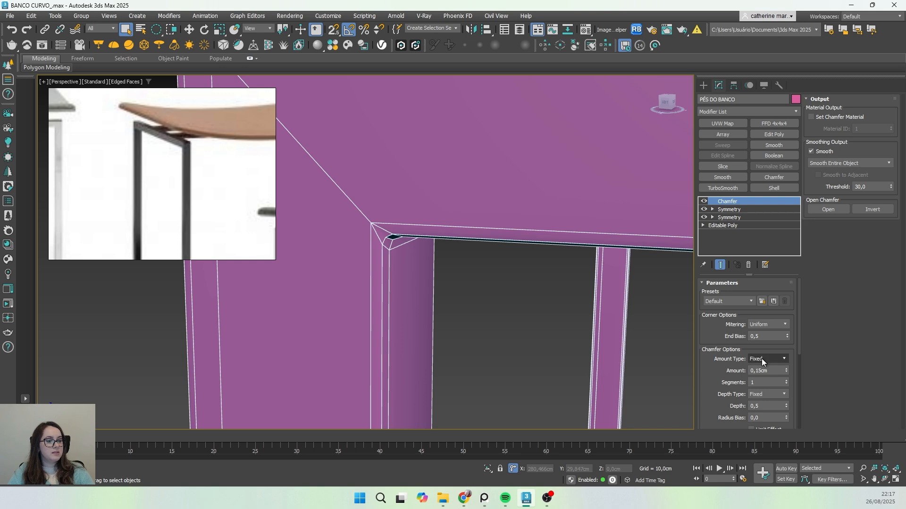
left_click_drag(771, 370, 733, 362)
type("0,2")
key("Return")
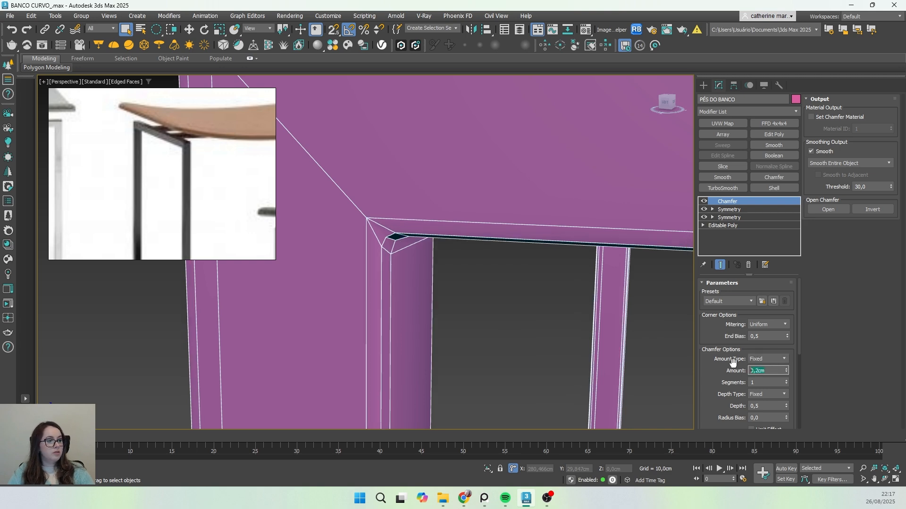
- Examine the chamfered corners and legs of the frame up close and from several sides
scroll(395, 226, "down", 5)
middle_click_drag(392, 216, 373, 234, "alt")
scroll(349, 161, "up", 8)
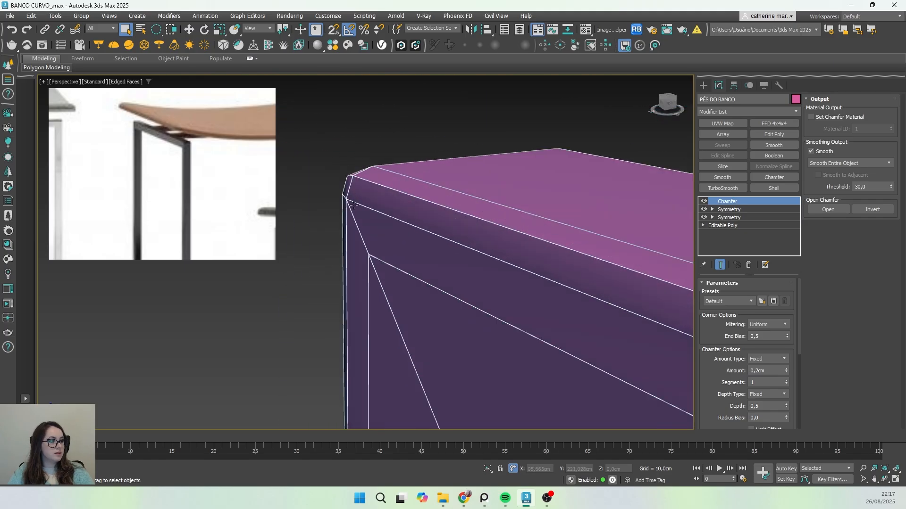
scroll(354, 206, "down", 8)
middle_click_drag(360, 212, 326, 237)
middle_click_drag(518, 235, 387, 233)
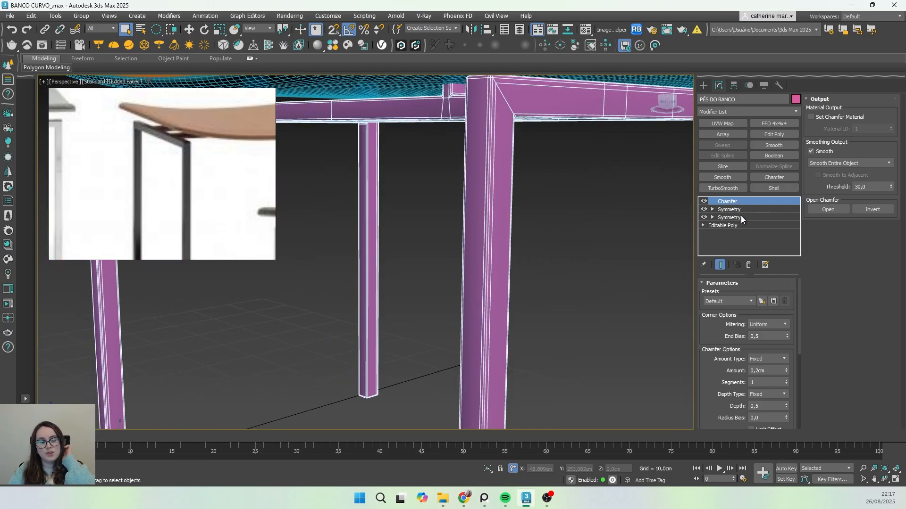
scroll(502, 179, "down", 4)
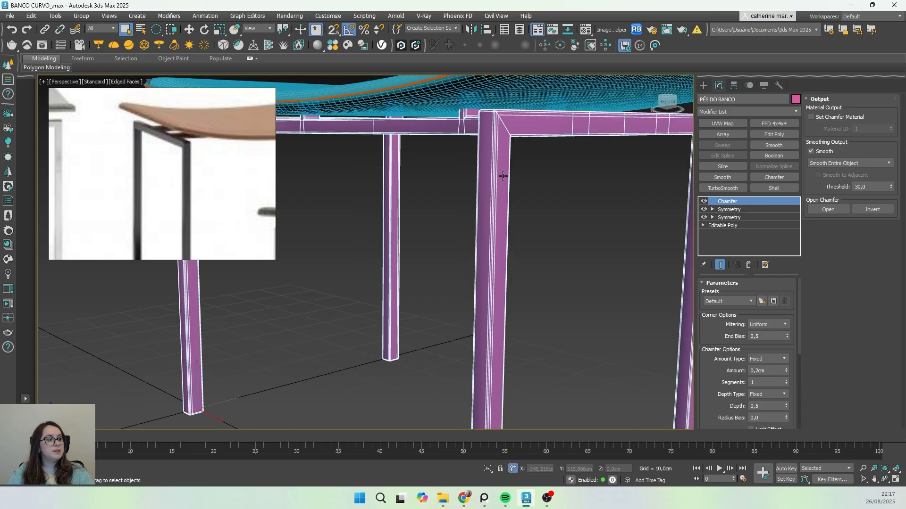
middle_click_drag(420, 262, 511, 236, "alt")
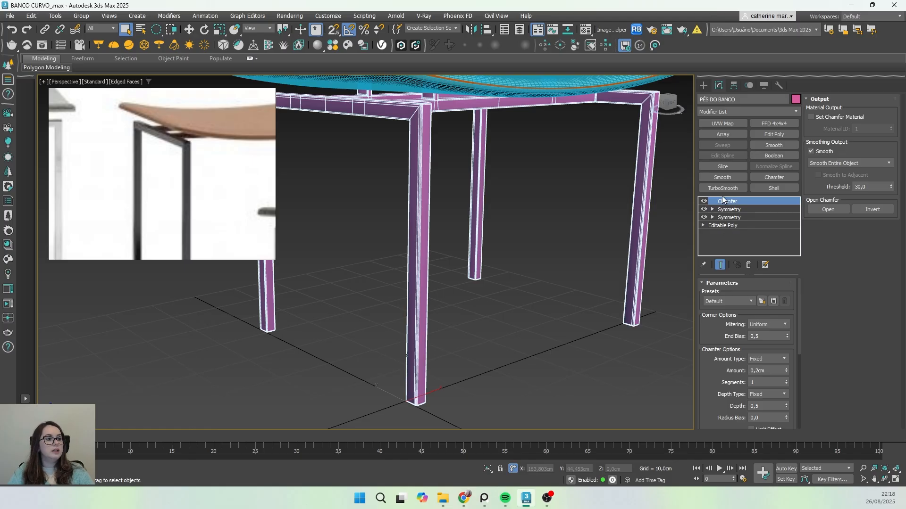
middle_click_drag(453, 188, 493, 191, "alt")
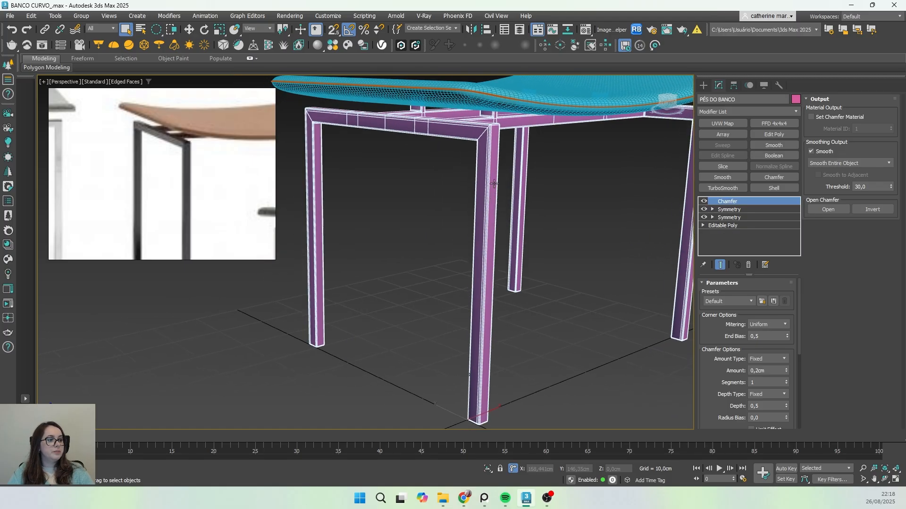
middle_click_drag(409, 240, 427, 238)
- Hide the mesh edges and compare the leg frame's shading with the Chamfer modifier off and on
key("F4")
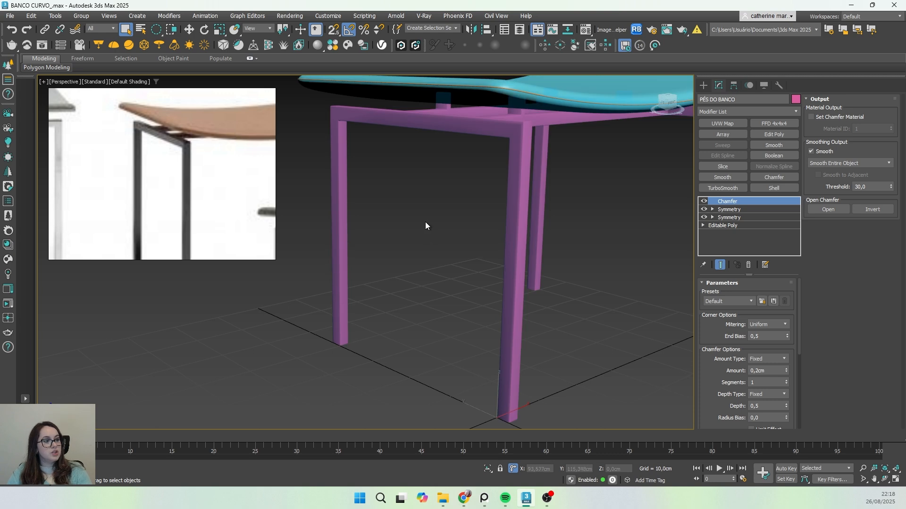
scroll(394, 135, "up", 3)
scroll(400, 166, "down", 4)
middle_click_drag(400, 165, 400, 175)
scroll(401, 177, "down", 2)
scroll(424, 184, "up", 2)
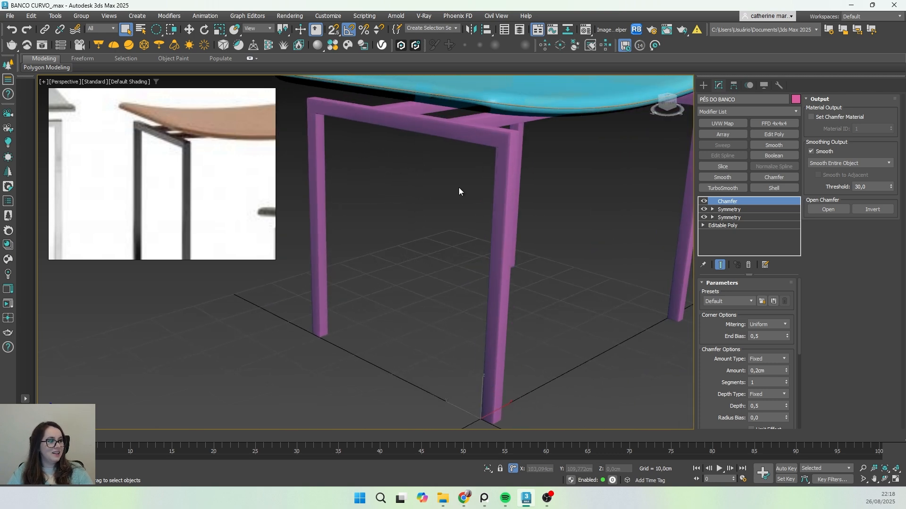
left_click(704, 202)
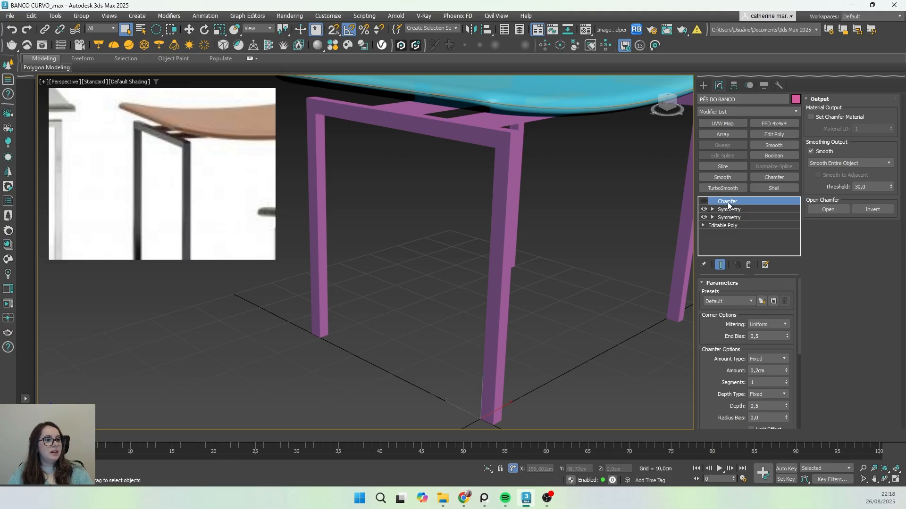
left_click(703, 201)
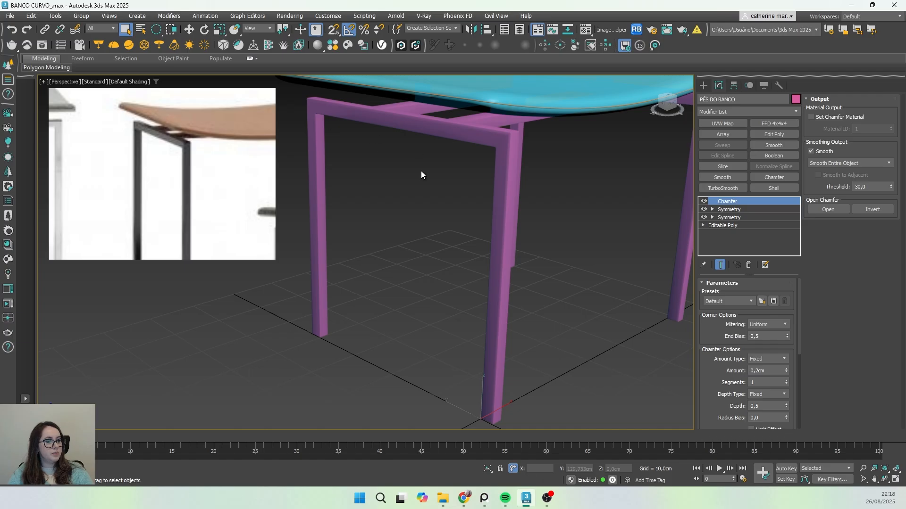
middle_click_drag(450, 273, 446, 268)
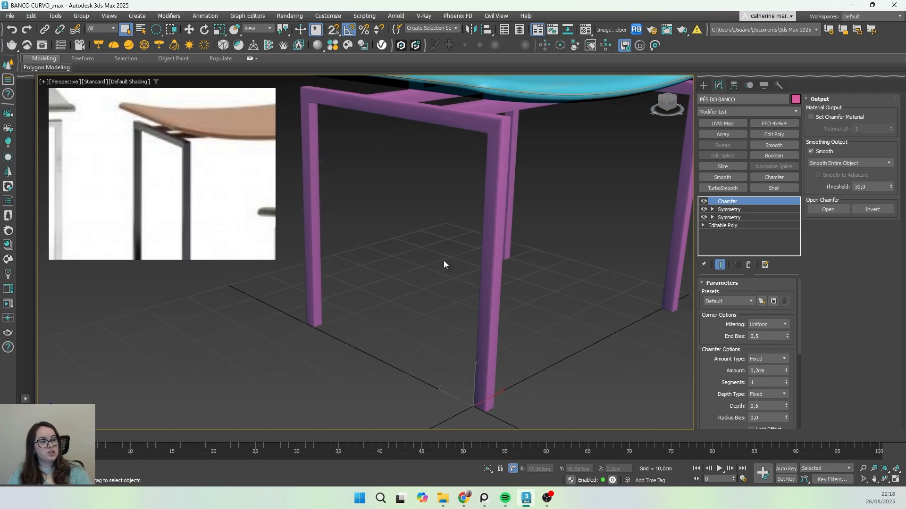
- Add a Smooth modifier above the leg frame's Chamfer and display the model shaded without mesh edges
key("F4")
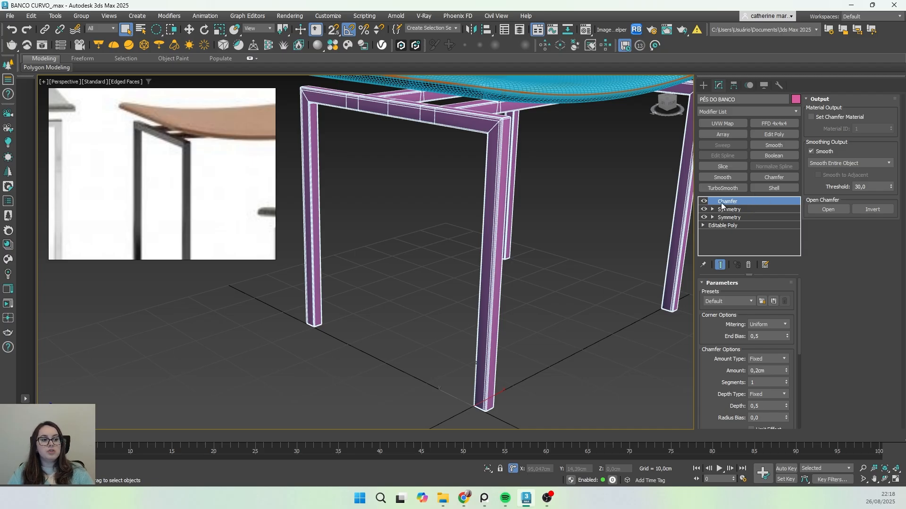
left_click(729, 112)
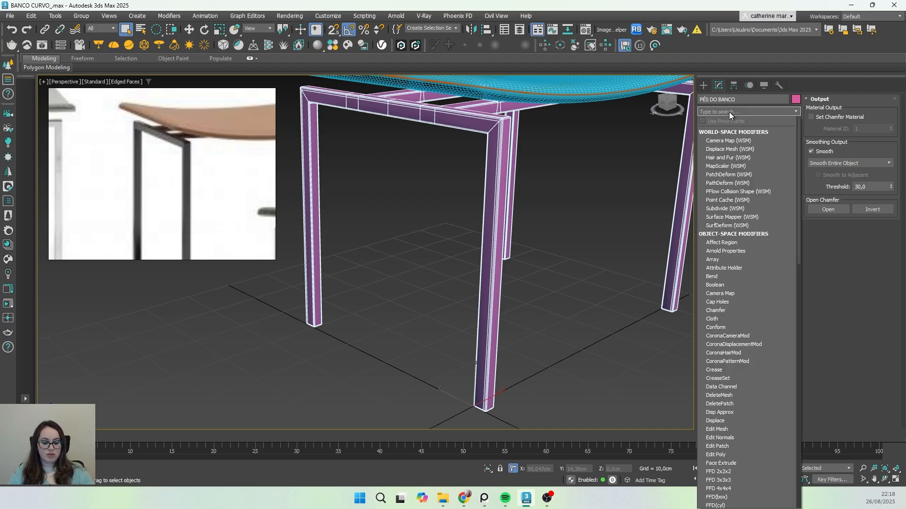
type("SM")
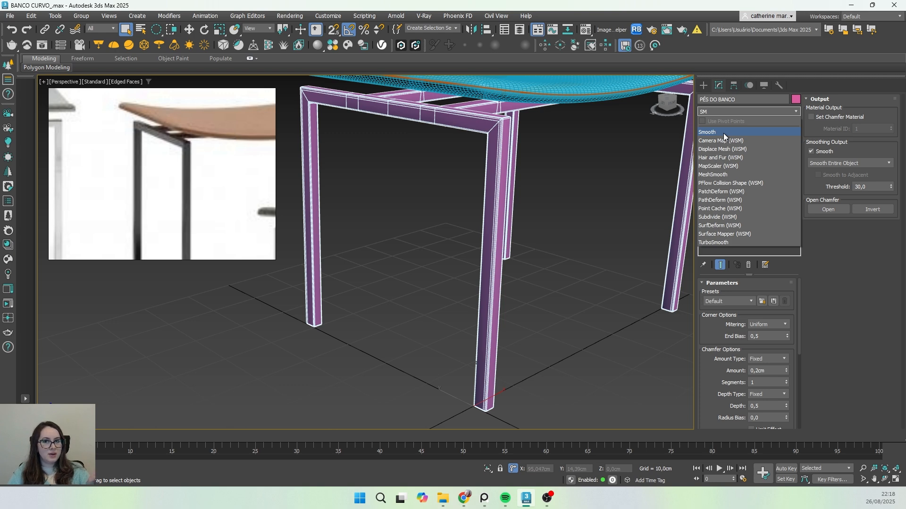
left_click(723, 133)
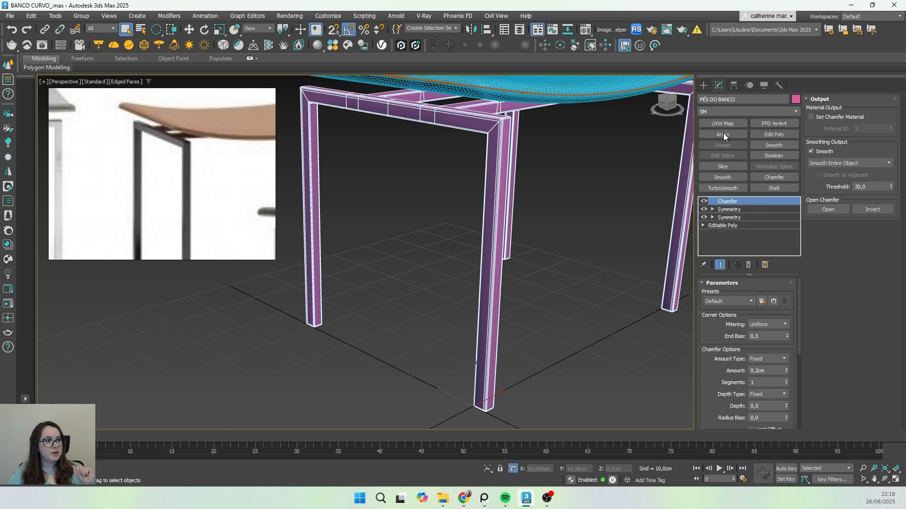
middle_click_drag(423, 174, 473, 171)
key("F4")
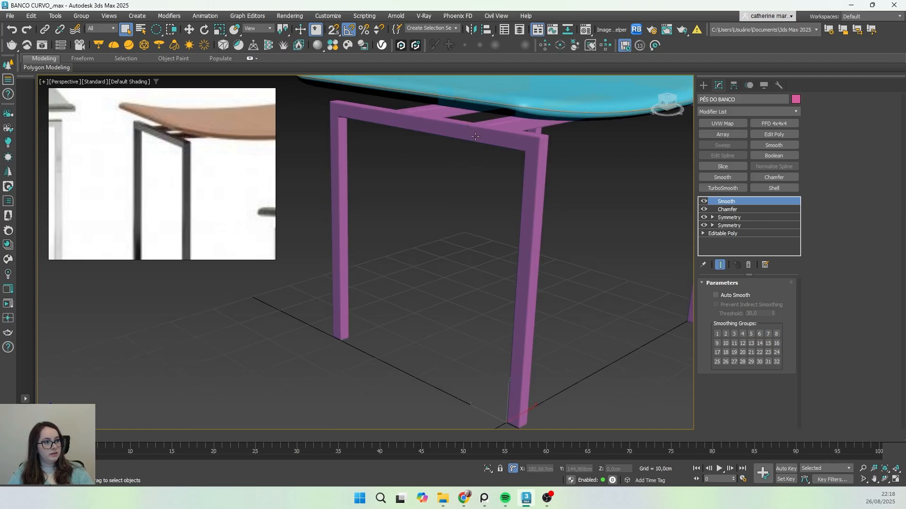
- Compare the leg frame's shading with the Smooth modifier off and on from different angles
left_click(705, 203)
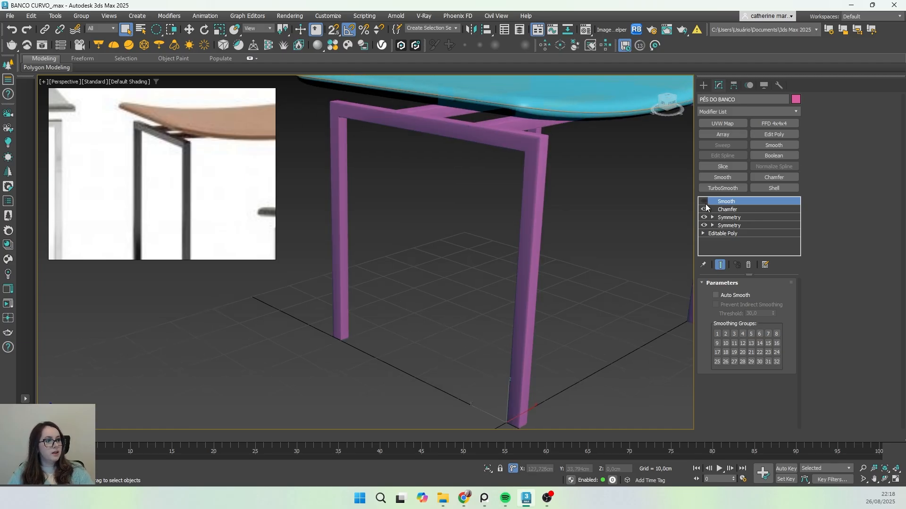
left_click(705, 204)
left_click(705, 203)
left_click(705, 203)
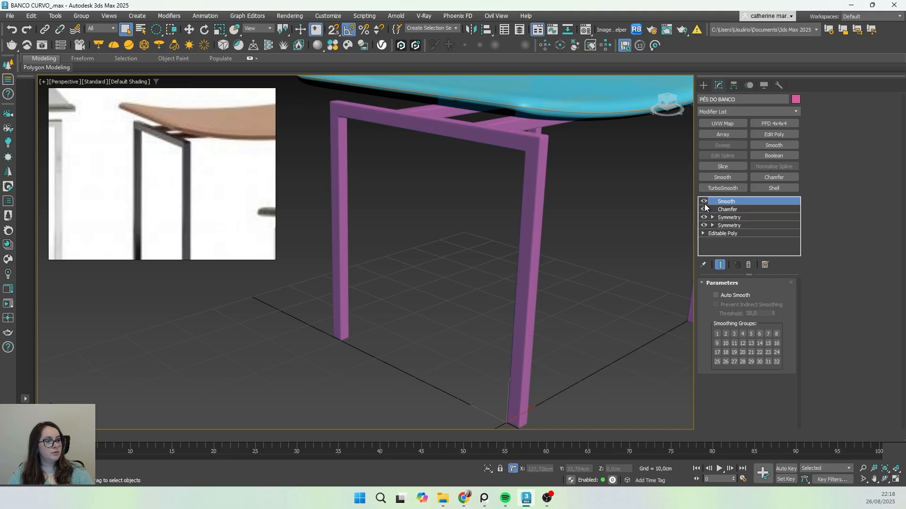
left_click(704, 203)
left_click(704, 204)
left_click(705, 204)
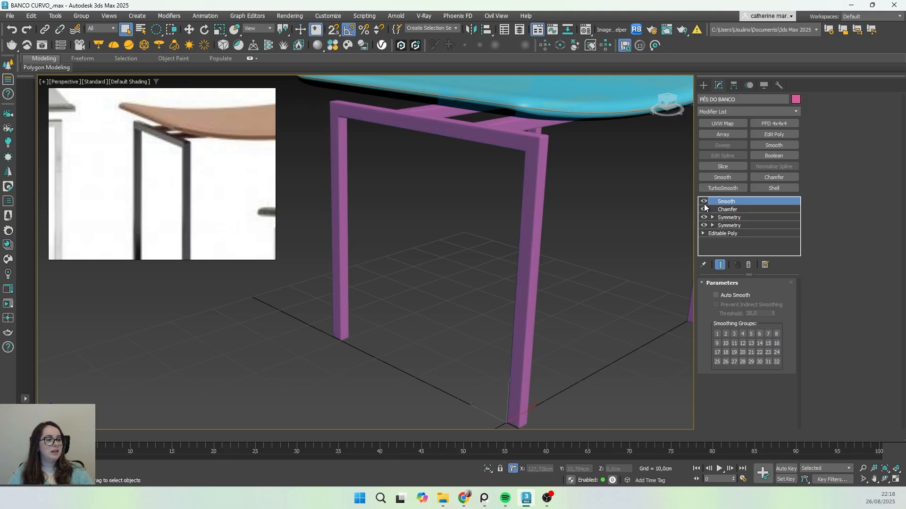
middle_click_drag(641, 238, 576, 284, "alt")
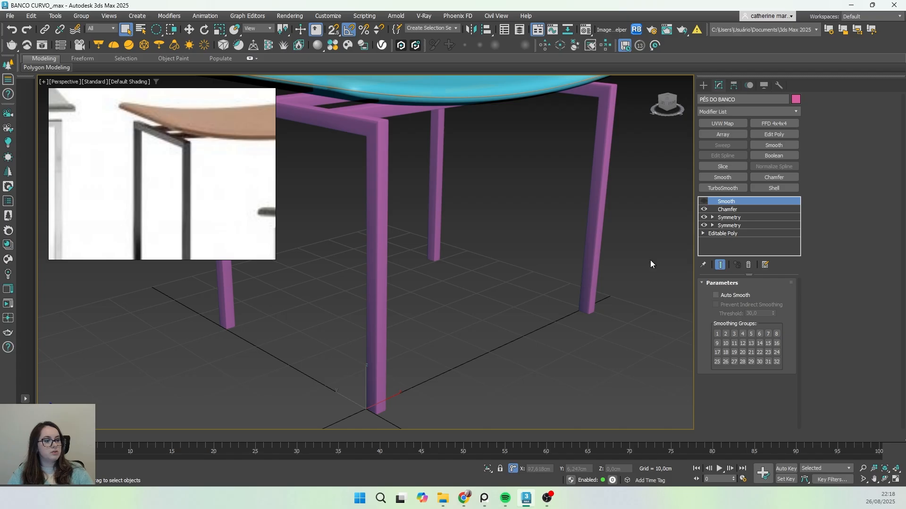
left_click(703, 202)
left_click(704, 203)
left_click(704, 203)
middle_click_drag(665, 231, 501, 283, "alt")
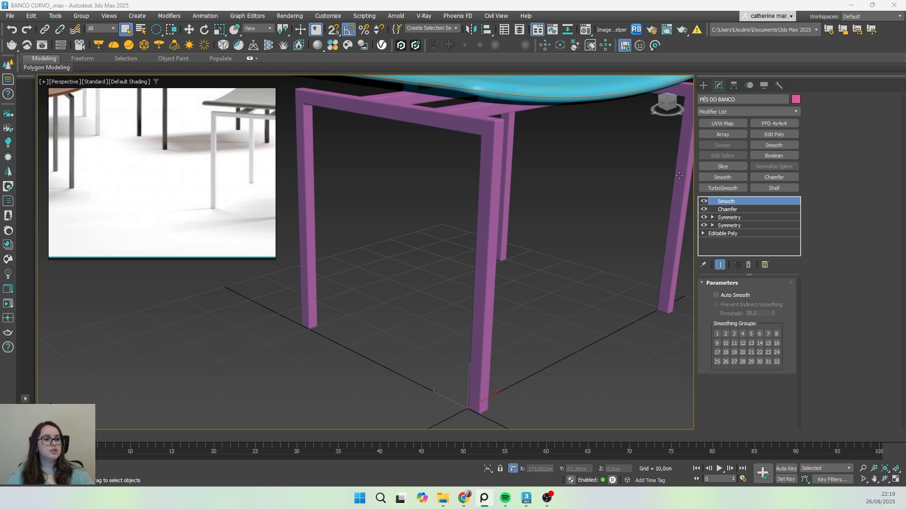
- Add an Edit Poly modifier above Smooth on the leg frame and enter Polygon sub-object level
left_click(716, 113)
type("ED")
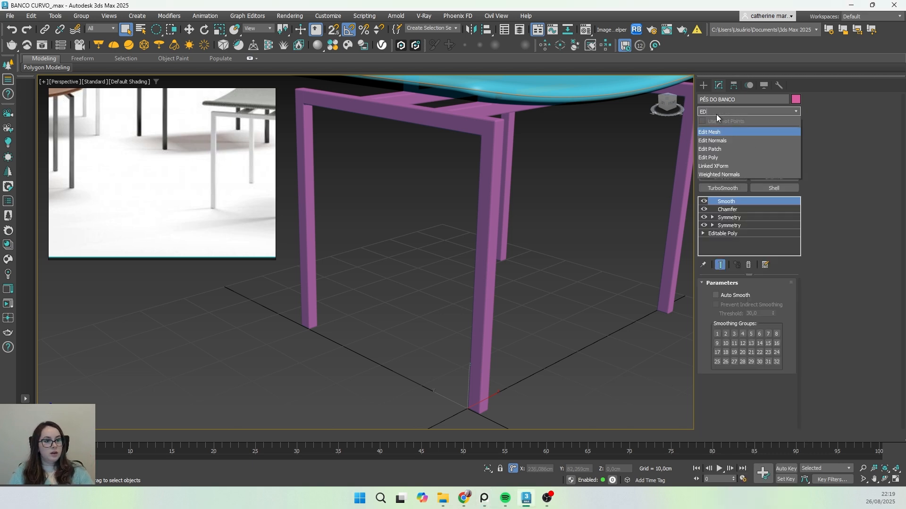
left_click(720, 157)
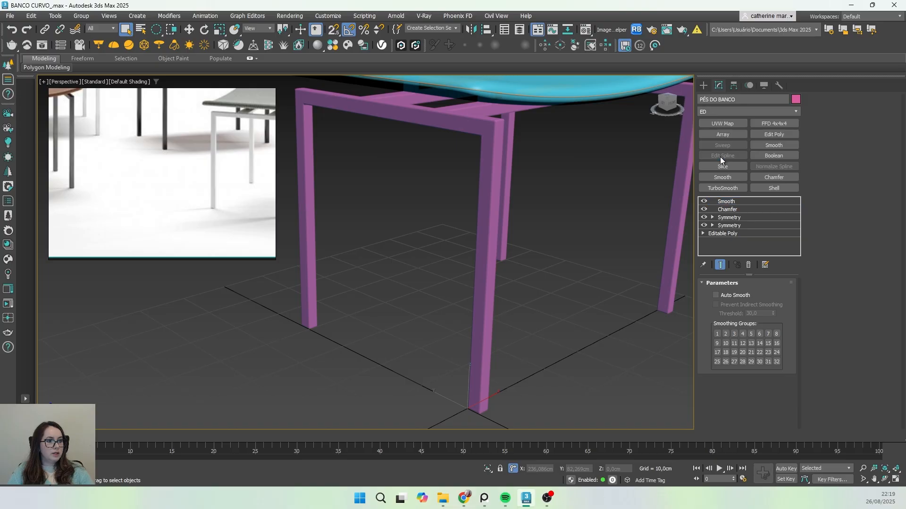
left_click(756, 305)
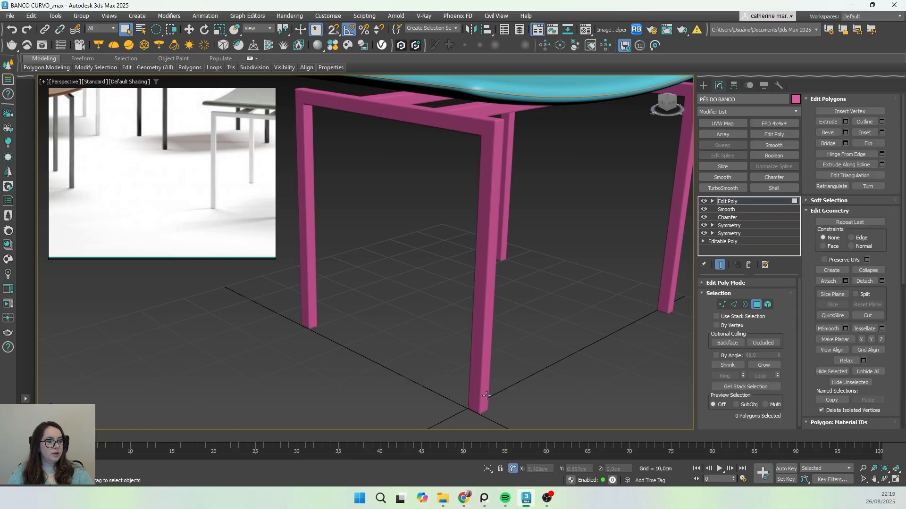
- Select the main bottom polygon of each of the four legs from below the stool
middle_click_drag(486, 396, 483, 338, "alt")
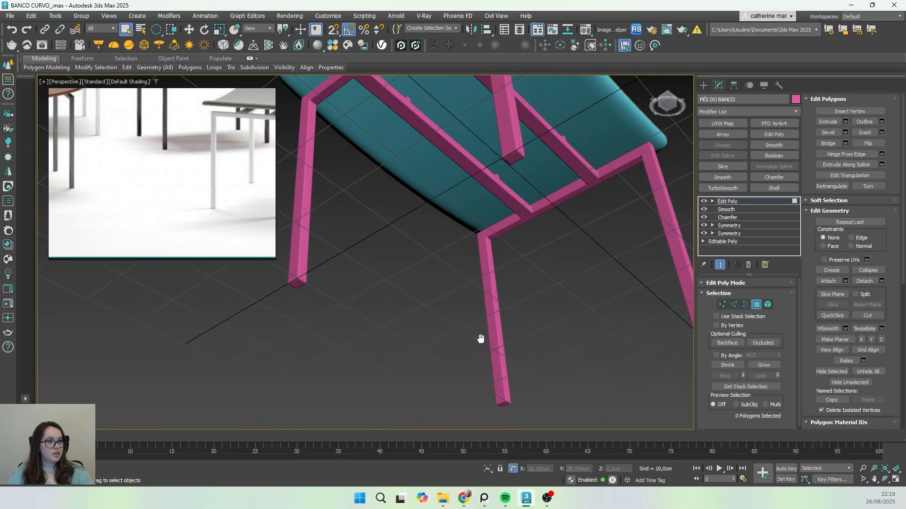
left_click(514, 158)
left_click(296, 284, "ctrl")
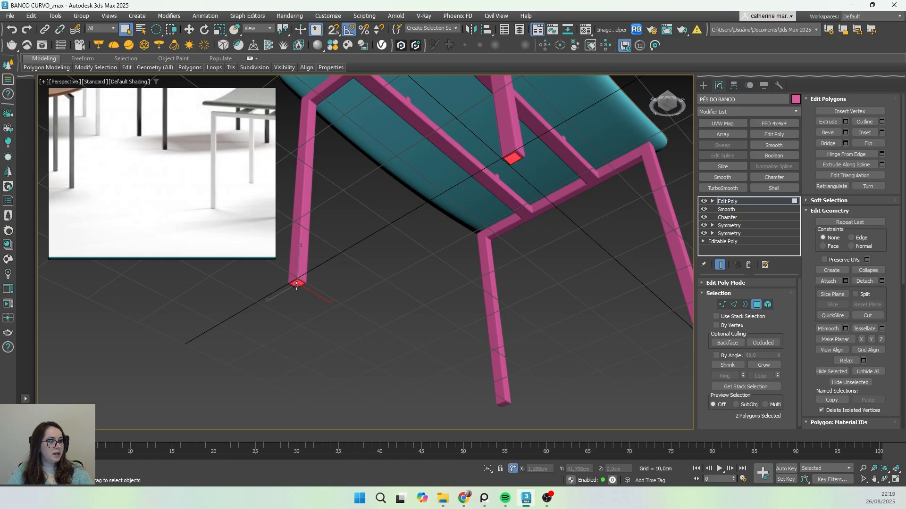
scroll(513, 412, "up", 5)
left_click(478, 394, "ctrl")
scroll(439, 395, "down", 1)
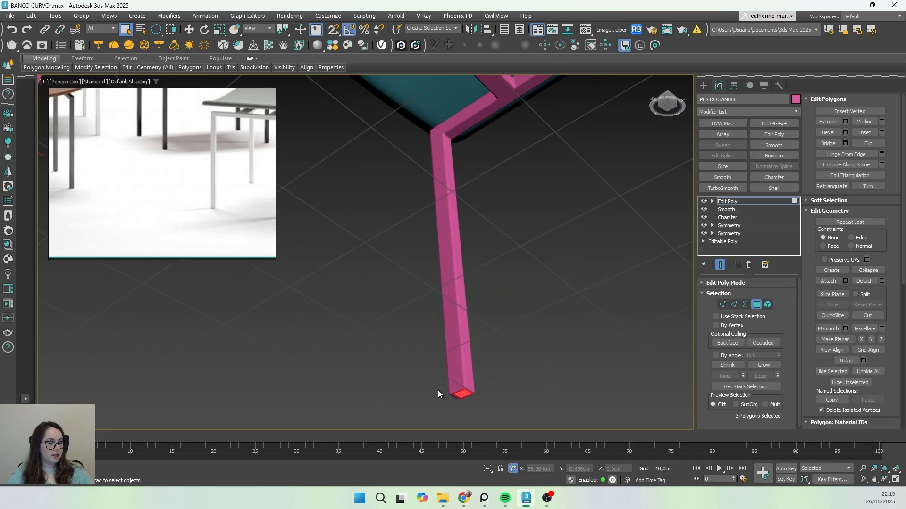
scroll(438, 395, "down", 3)
middle_click_drag(576, 392, 514, 389)
scroll(542, 295, "up", 5)
left_click(549, 308, "ctrl")
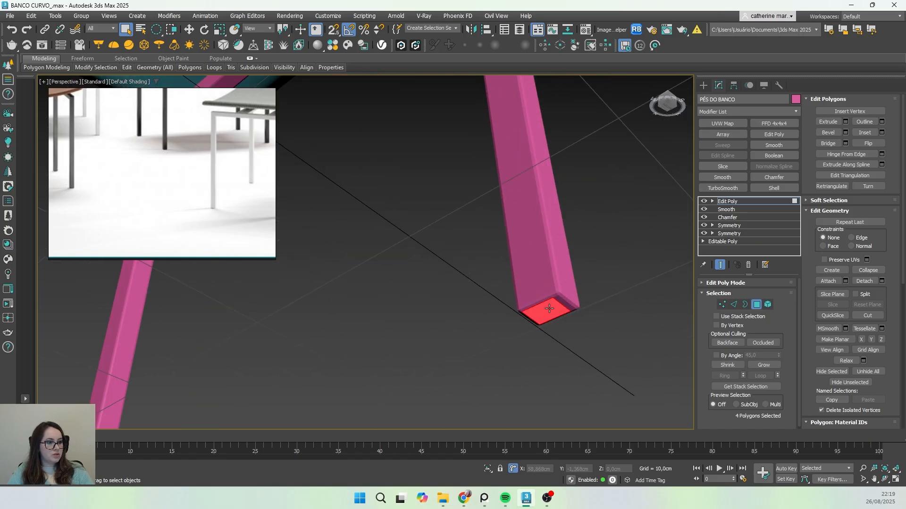
- Add the narrow strip polygons beneath two of the feet to the bottom-face selection
scroll(560, 302, "up", 3)
left_click(562, 301, "ctrl")
scroll(567, 305, "down", 4)
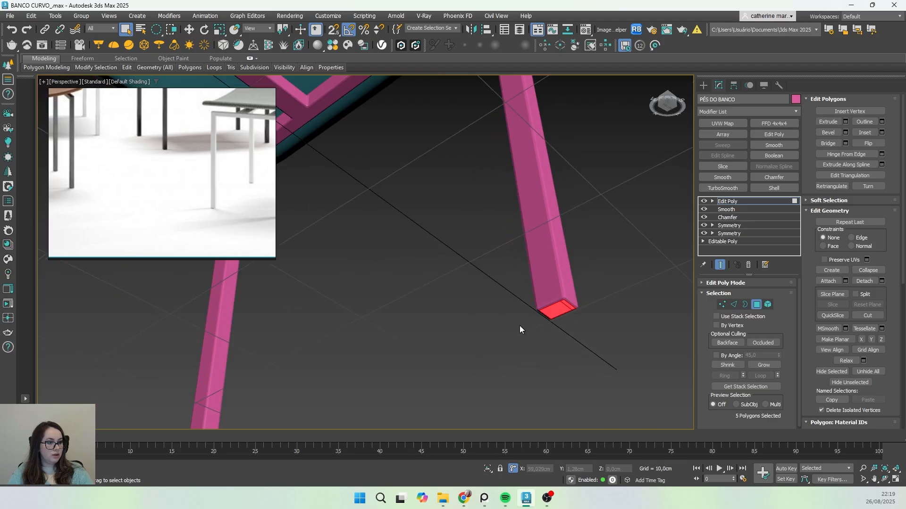
middle_click_drag(520, 329, 463, 263)
scroll(396, 288, "up", 4)
left_click(395, 288, "ctrl")
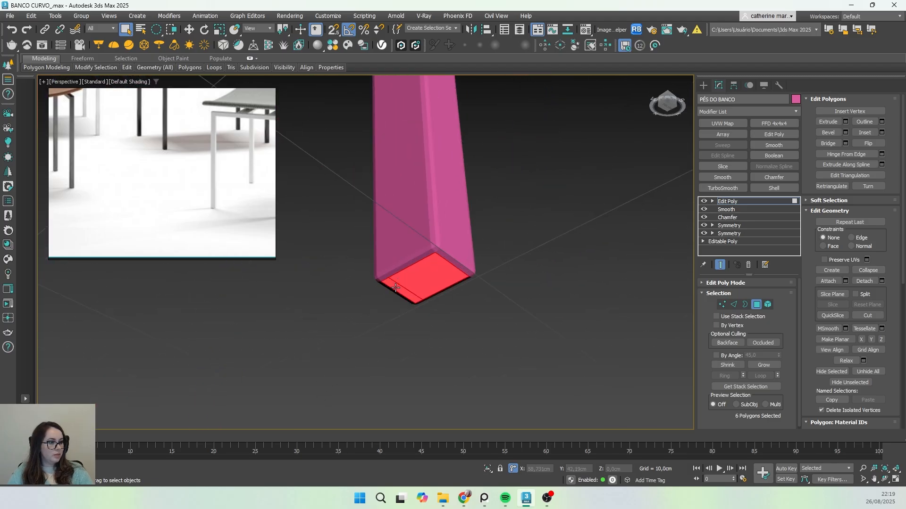
scroll(475, 297, "down", 5)
scroll(402, 303, "up", 3)
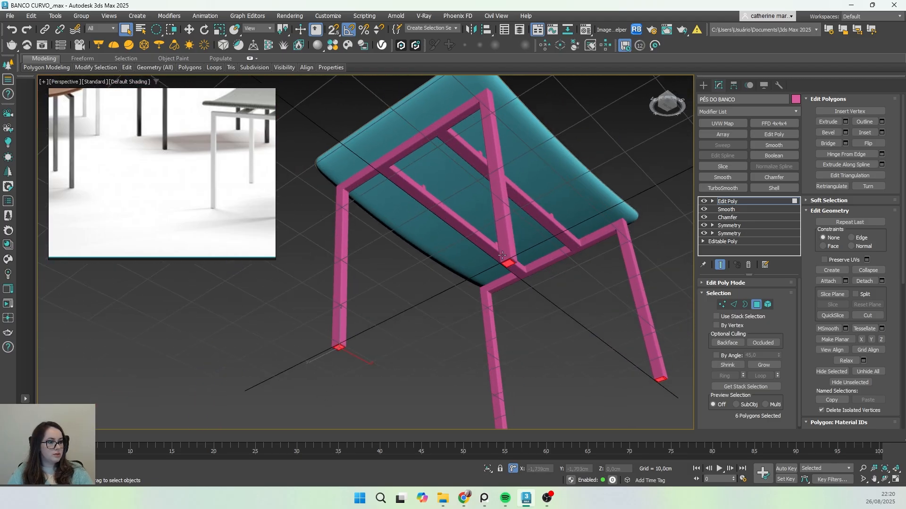
- Add the narrow strip polygon beneath the third foot, the one in front of the seat's underside, to the selection
scroll(524, 271, "up", 4)
scroll(467, 255, "down", 3)
scroll(442, 233, "up", 1)
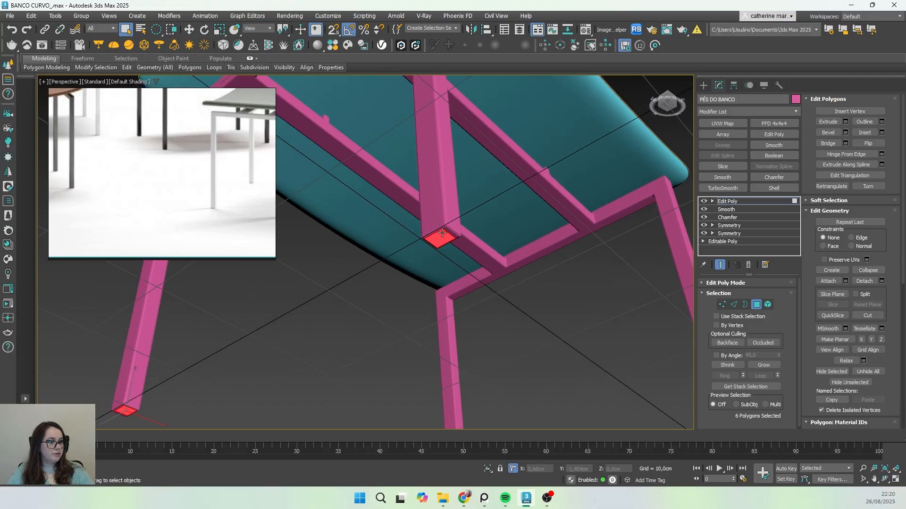
scroll(442, 232, "up", 3)
left_click(454, 230, "ctrl")
scroll(519, 268, "down", 6)
- Add the narrow strip polygon beneath the fourth foot to complete the selection of all foot bottoms
middle_click_drag(356, 347, 360, 310)
scroll(426, 296, "up", 3)
scroll(425, 296, "down", 1)
scroll(425, 296, "up", 1)
scroll(436, 300, "down", 1)
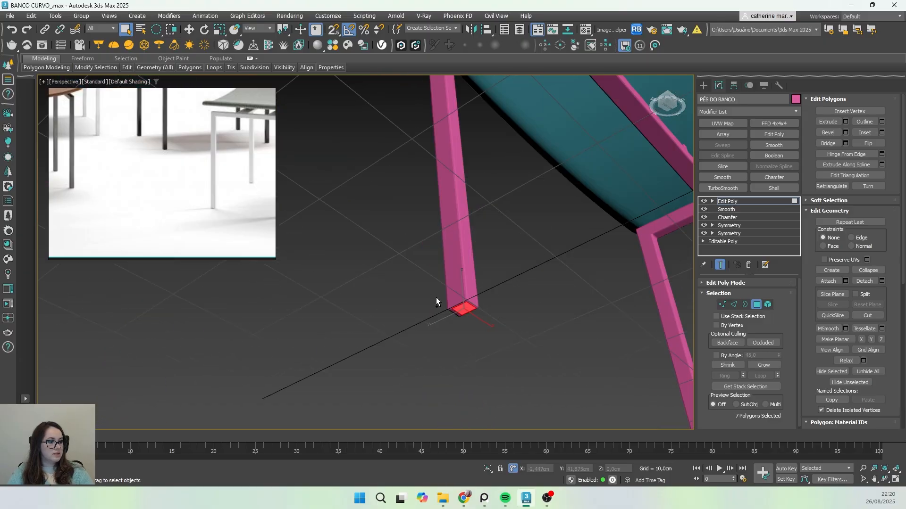
scroll(464, 313, "up", 3)
scroll(459, 313, "down", 1)
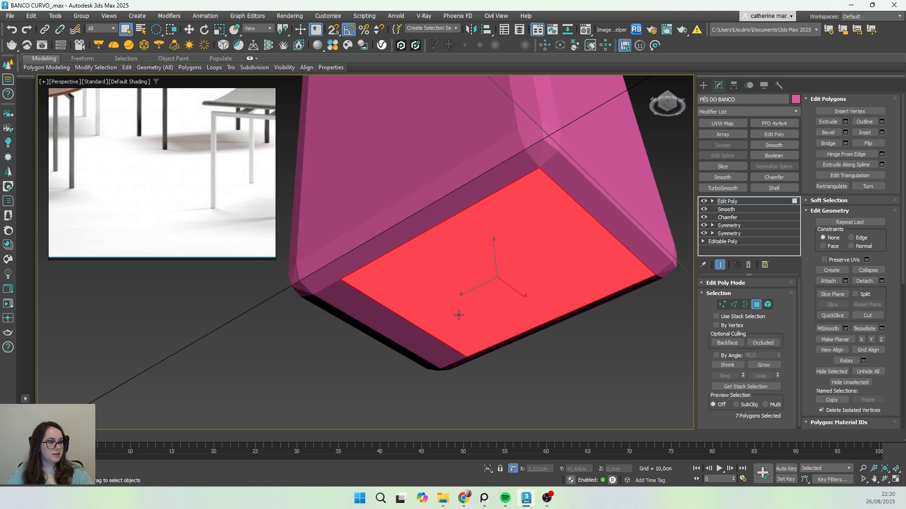
left_click(395, 319, "ctrl")
scroll(441, 309, "down", 3)
middle_click_drag(445, 312, 459, 226, "alt")
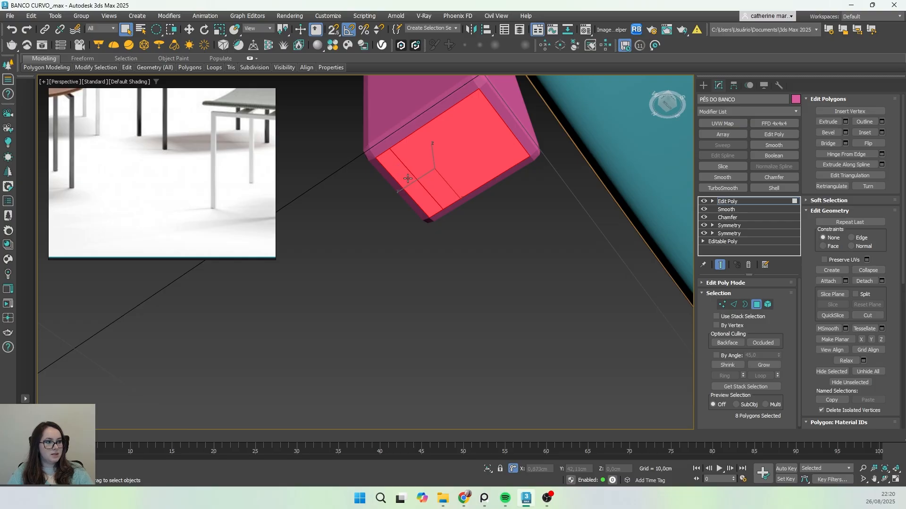
- Convert the foot-bottom polygon selection to edges and deselect the inner dividing edge on the first two feet
left_click(733, 305)
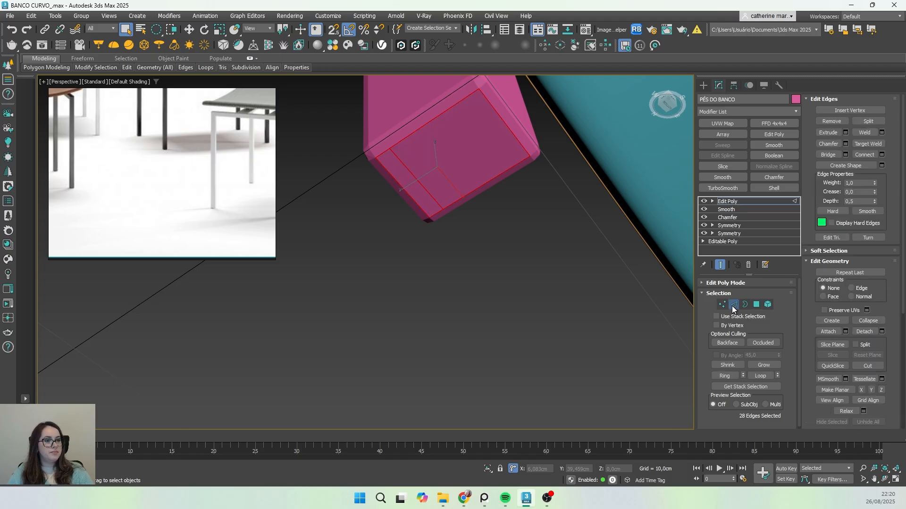
left_click(407, 170, "alt")
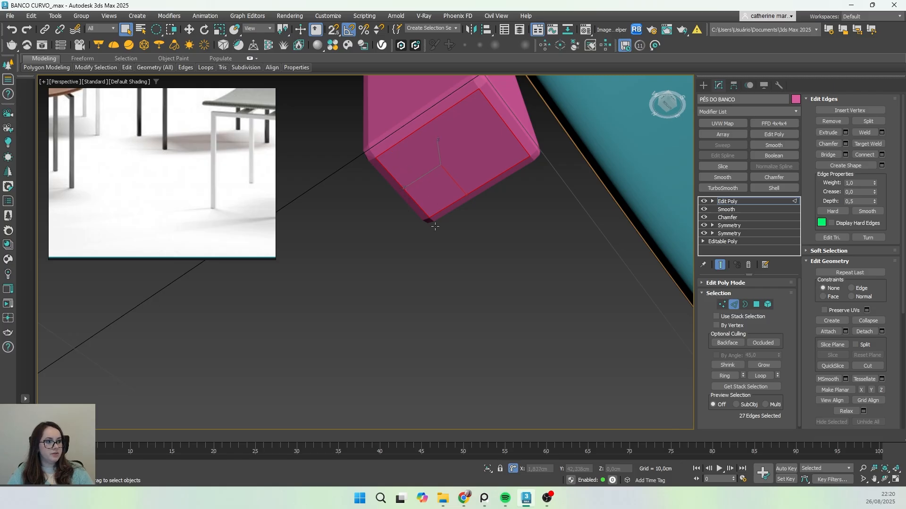
scroll(516, 266, "down", 4)
scroll(489, 208, "up", 10)
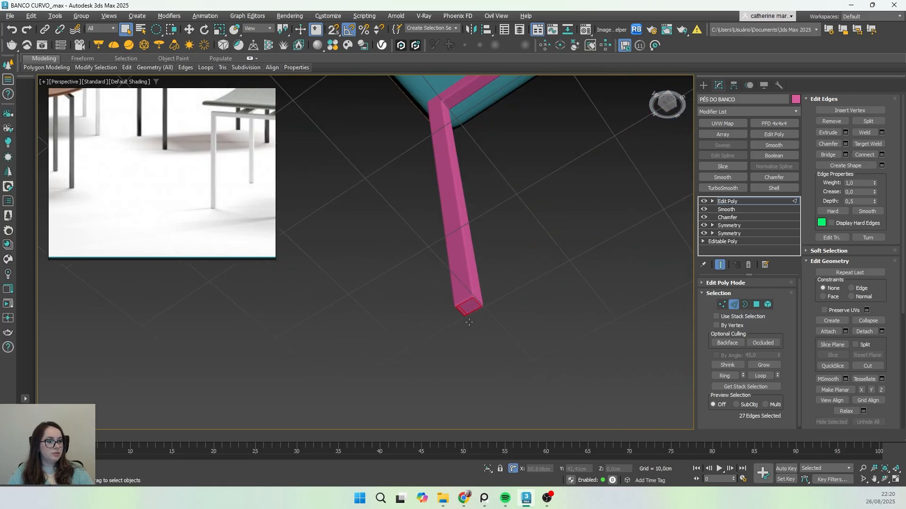
scroll(458, 304, "up", 2)
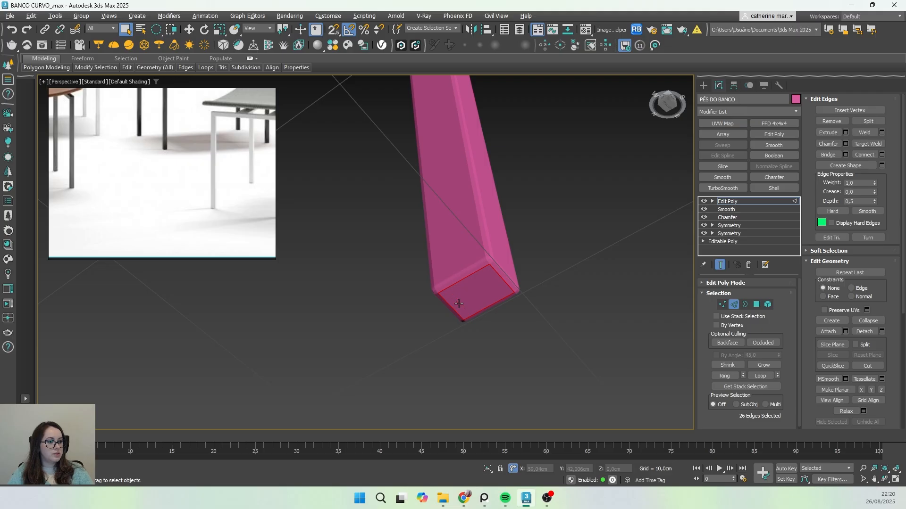
scroll(458, 304, "down", 6)
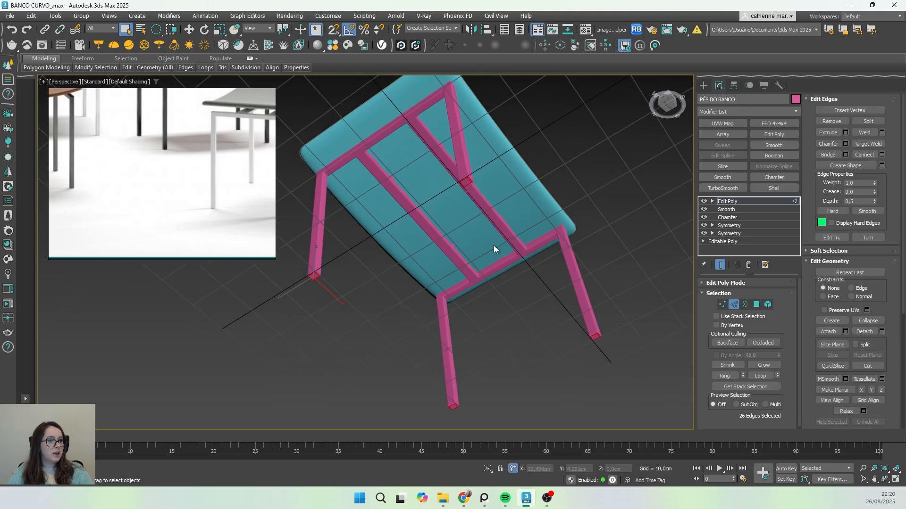
- Deselect the inner dividing edge on the third foot, keeping its bottom outline edges selected
scroll(459, 176, "up", 4)
left_click(481, 192, "alt")
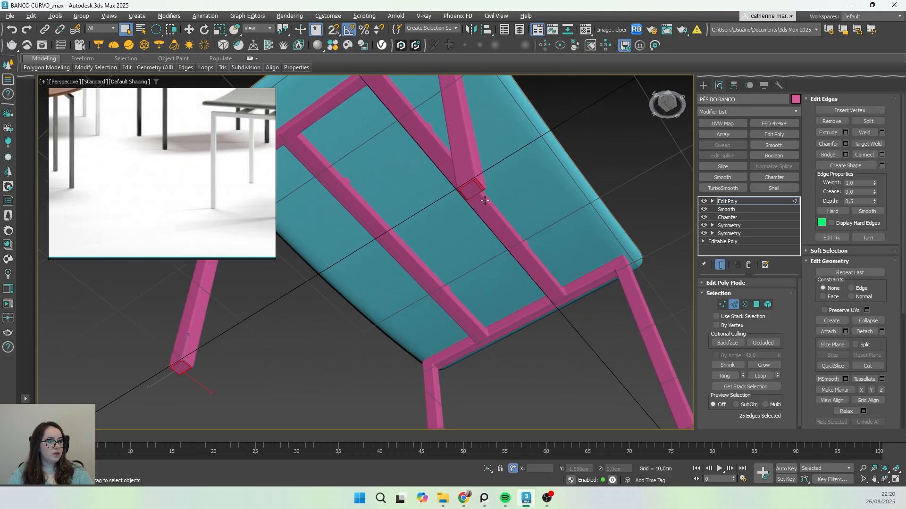
left_click(482, 196, "ctrl")
scroll(490, 207, "up", 3)
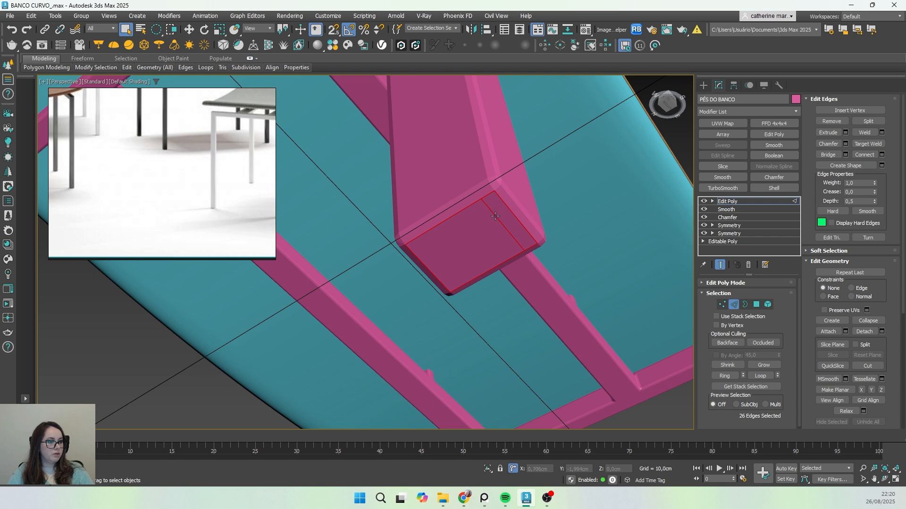
left_click(495, 217, "ctrl")
left_click(534, 262, "alt")
left_click(498, 221, "alt")
- Deselect the inner dividing edge on the last foot so only the four bottom outlines stay selected
scroll(501, 264, "down", 5)
middle_click_drag(638, 314, 423, 168)
middle_click_drag(442, 386, 472, 348)
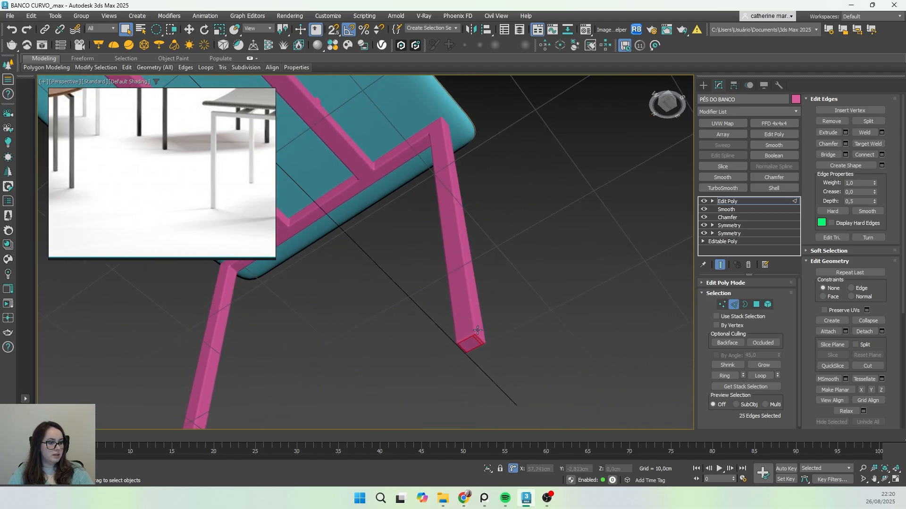
scroll(477, 346, "up", 6)
middle_click_drag(340, 401, 494, 336)
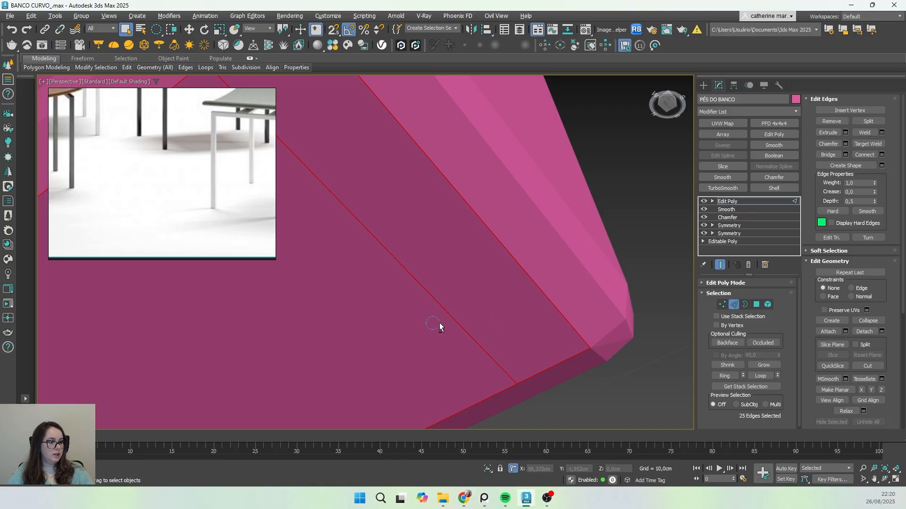
left_click(461, 323, "alt")
scroll(479, 332, "down", 6)
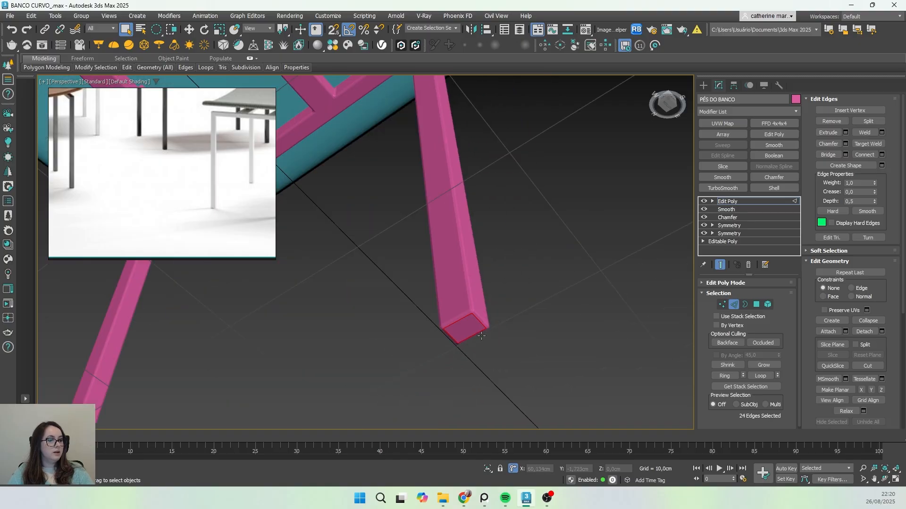
scroll(481, 336, "down", 5)
middle_click_drag(394, 347, 515, 324)
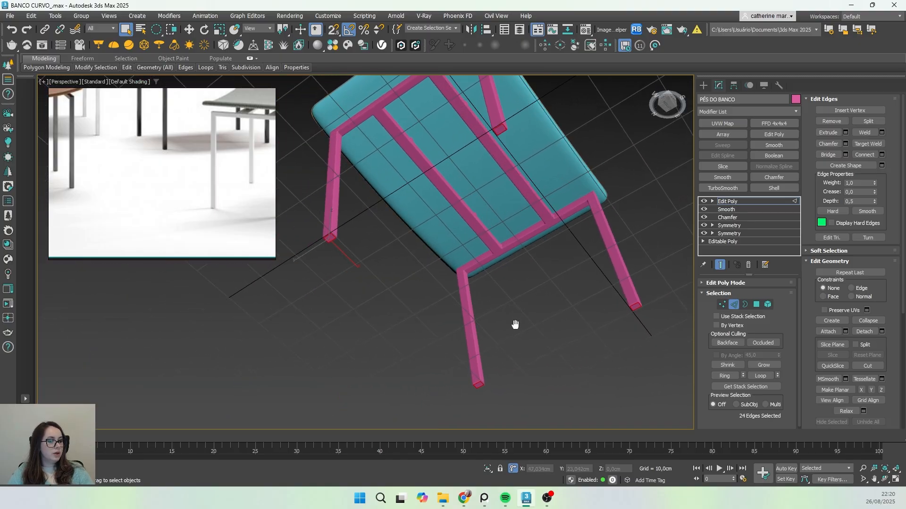
- Try to create a Smooth-type shape named PÉS DAS PERNAS from the selected foot outline edges
left_click(882, 165)
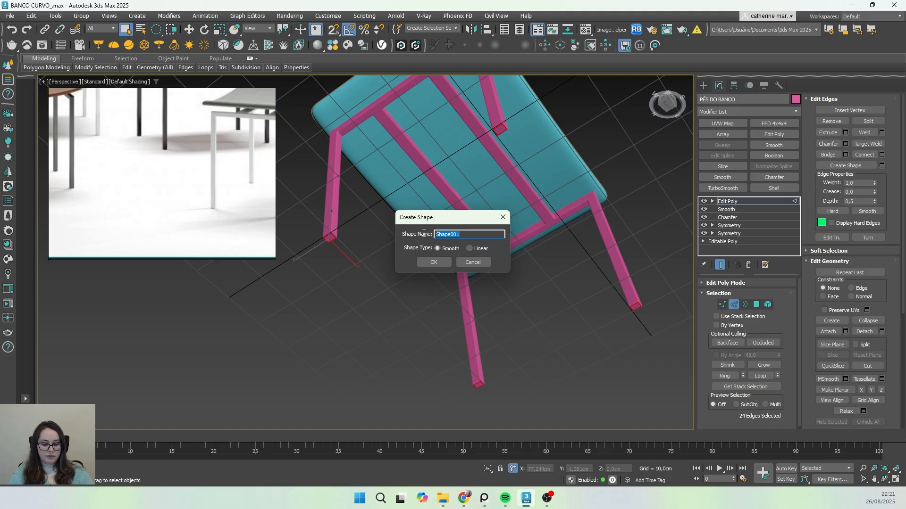
type("P")
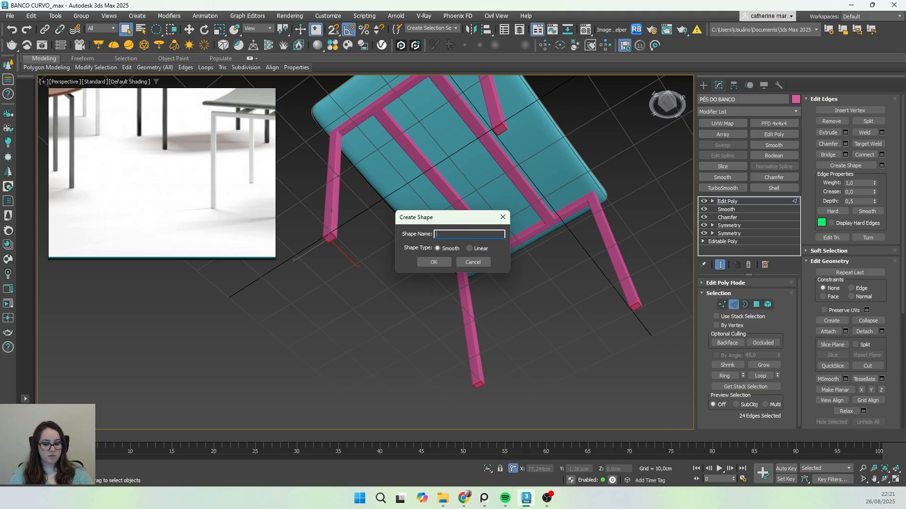
type("ÉS")
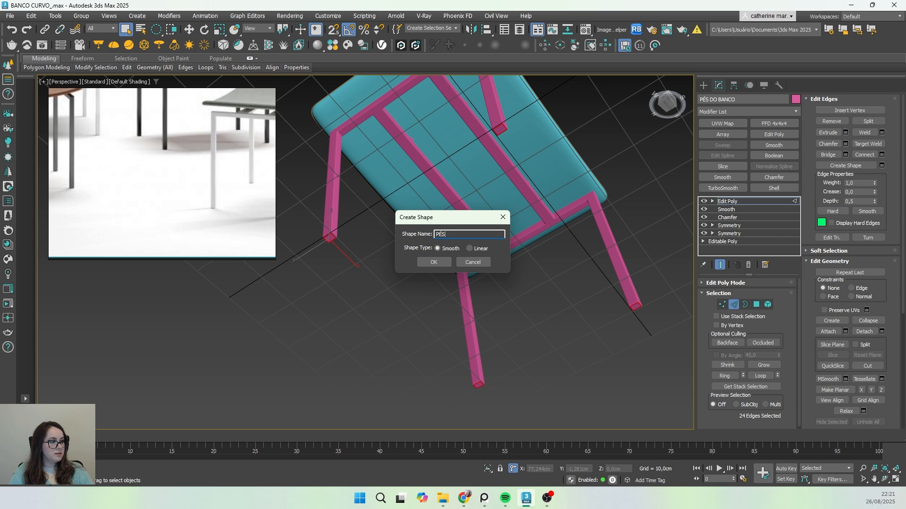
type(" DAS PERNAS")
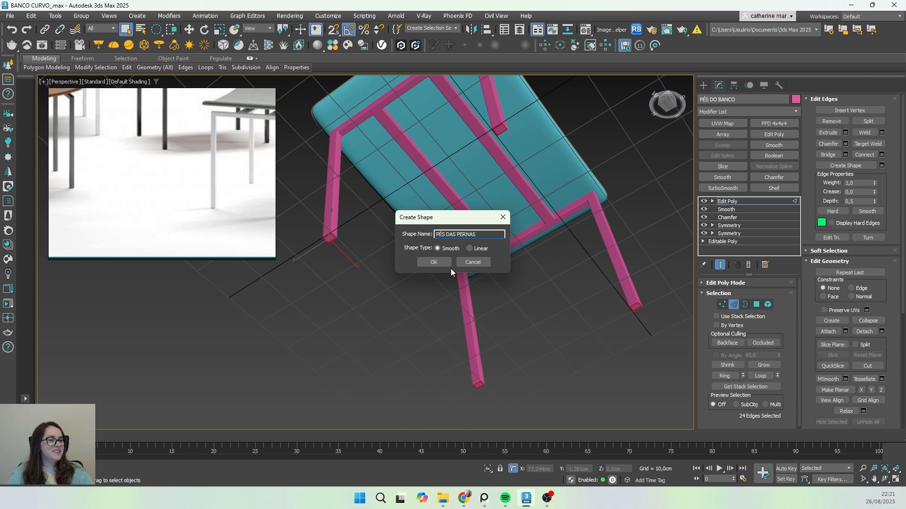
left_click(433, 262)
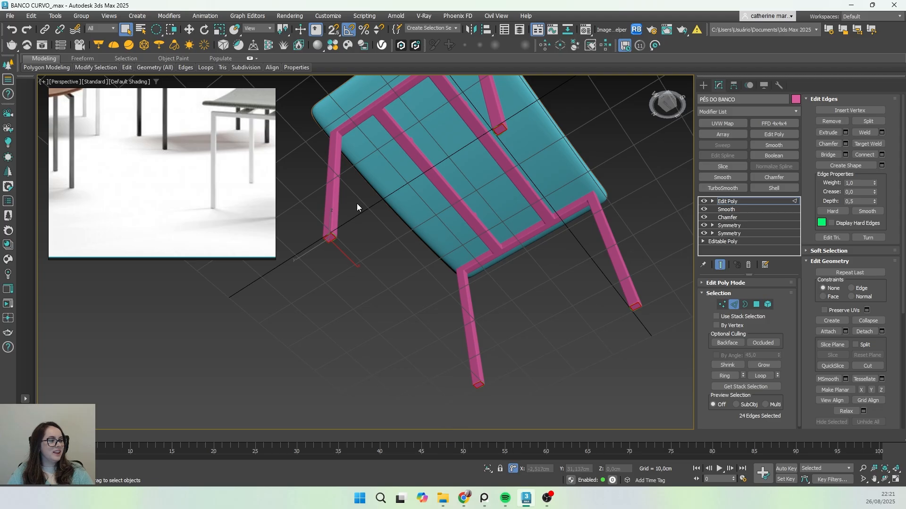
scroll(503, 121, "up", 2)
scroll(504, 122, "up", 5)
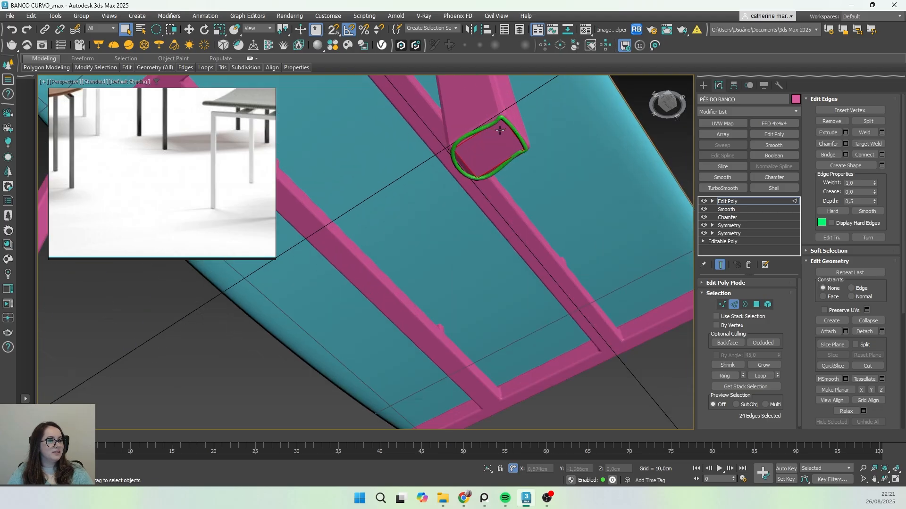
- Create a Linear-type shape named PÉS DAS PERNAS from the selected foot outline edges
left_click(881, 165)
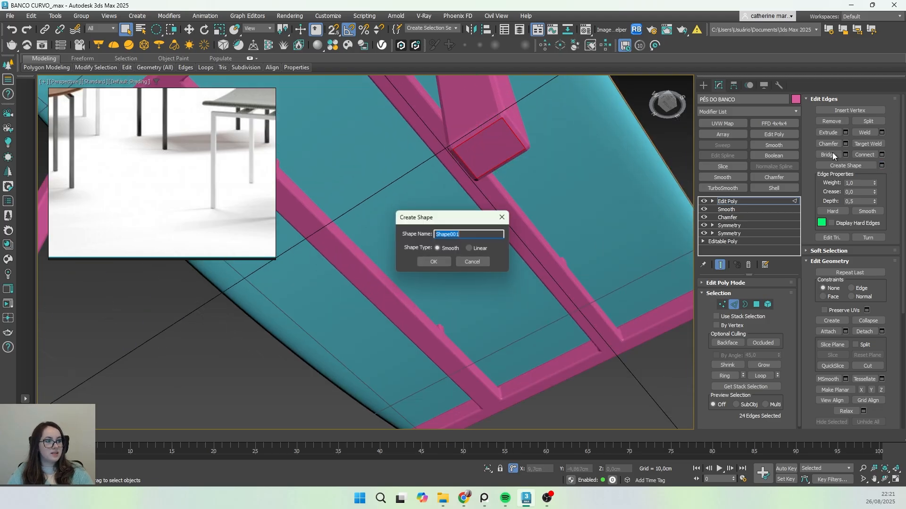
left_click(474, 250)
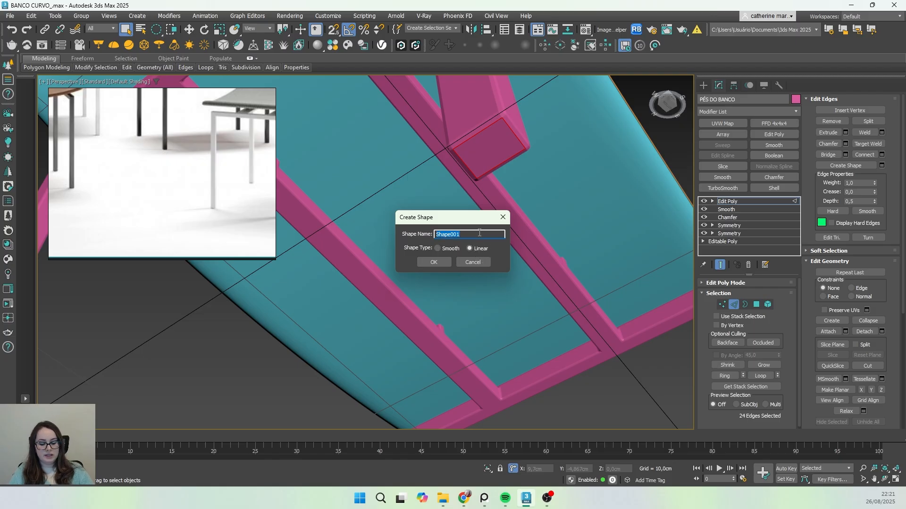
type("PÉS DAS PERNAS")
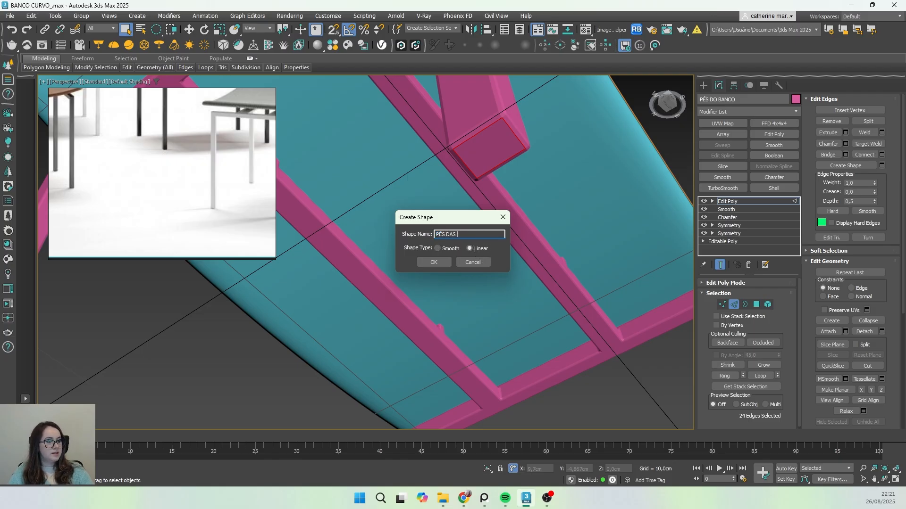
left_click(434, 263)
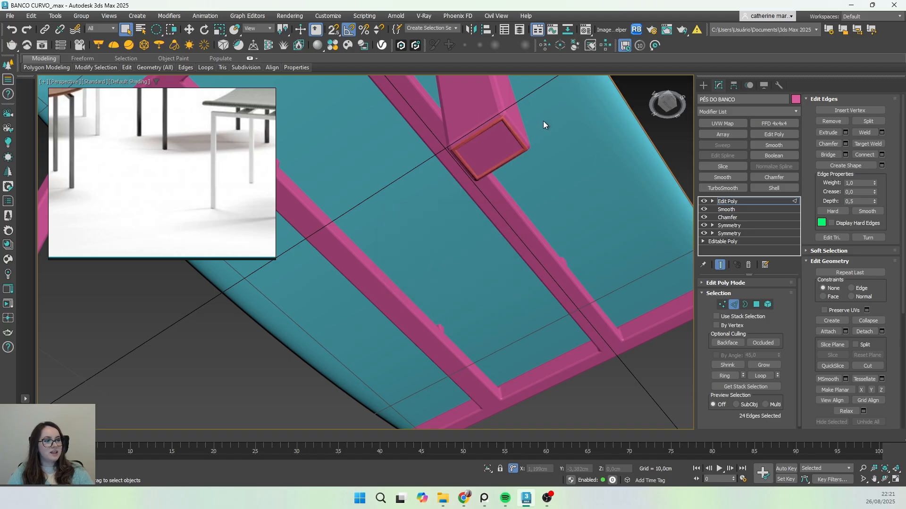
- Leave edge editing and delete the top Edit Poly modifier from the leg frame
left_click(726, 201)
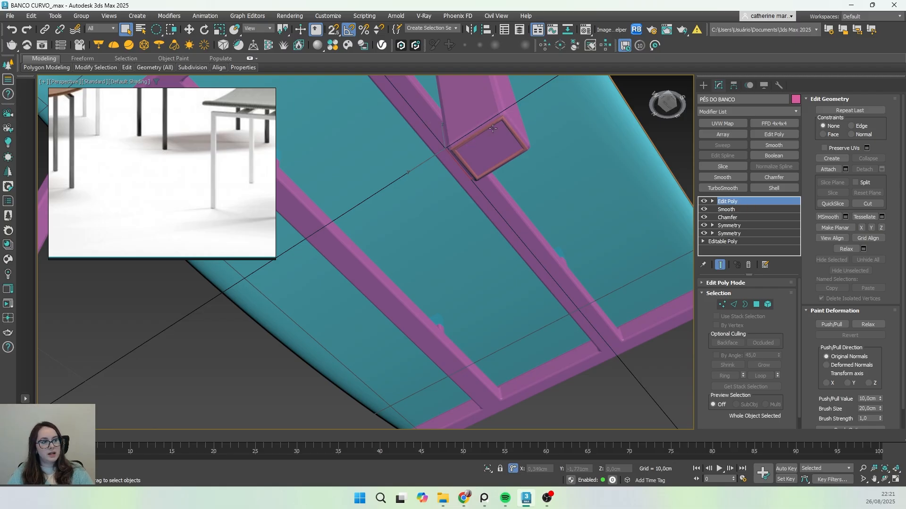
right_click(742, 201)
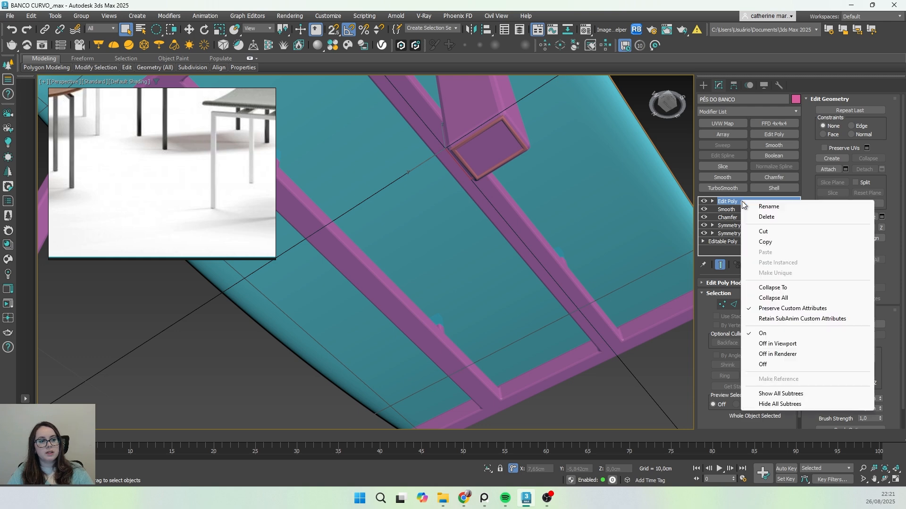
left_click(754, 217)
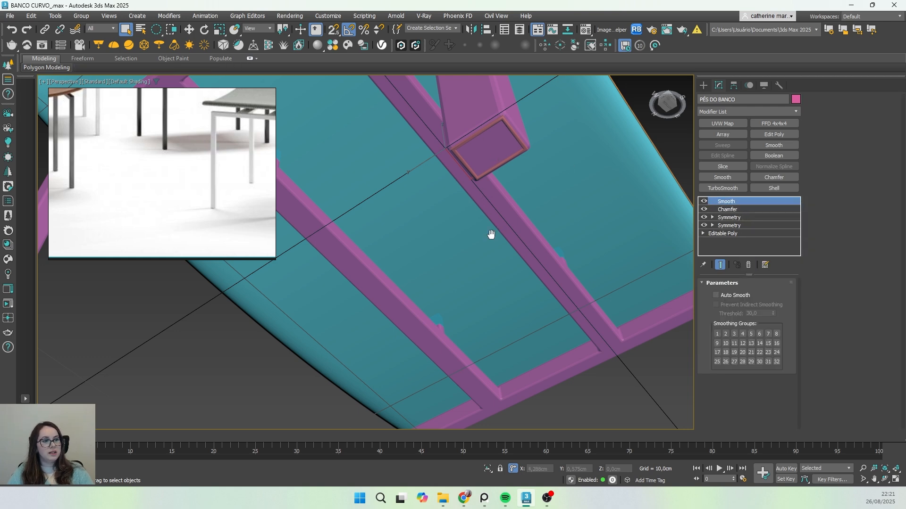
- Select the PÉS DAS PERNAS spline around the feet and display its editable parameters
middle_click_drag(489, 237, 505, 264)
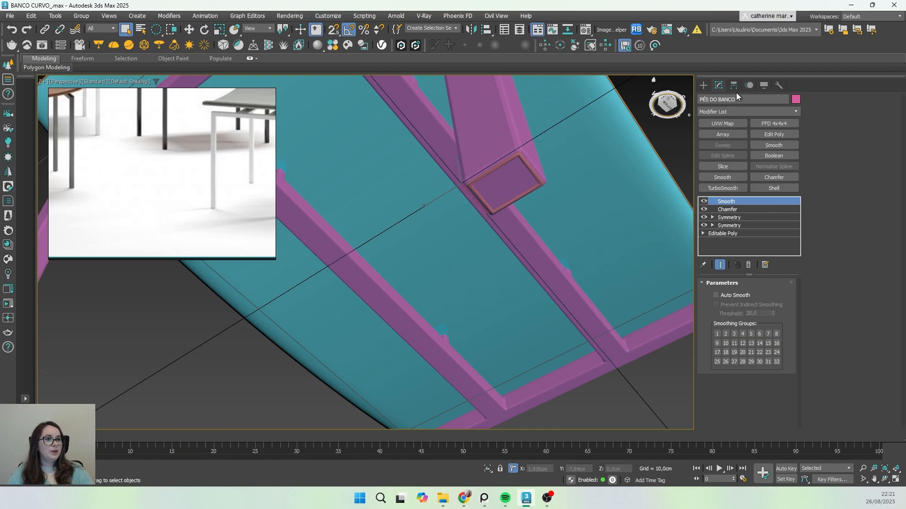
left_click(705, 84)
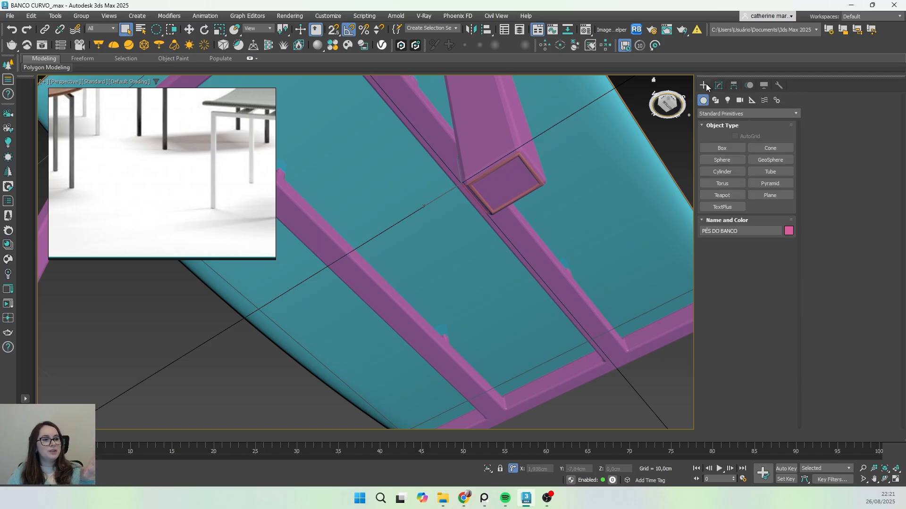
left_click(530, 170)
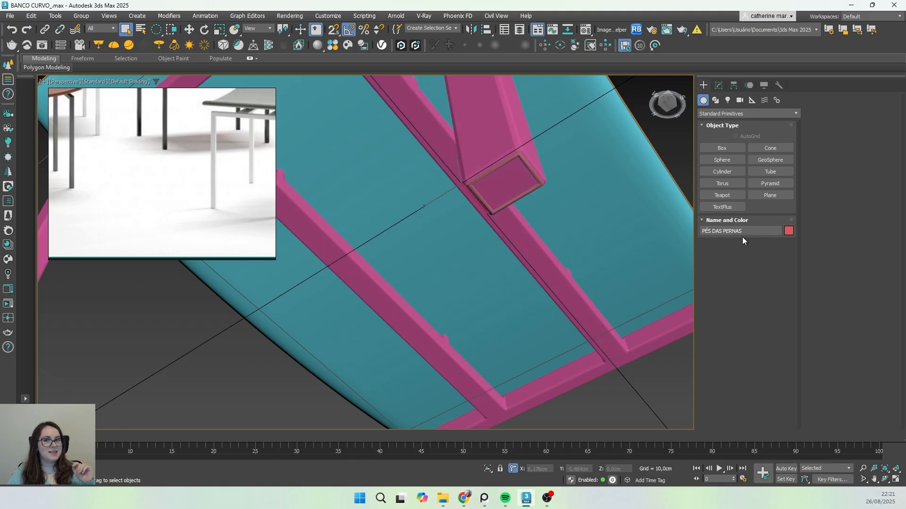
left_click(719, 86)
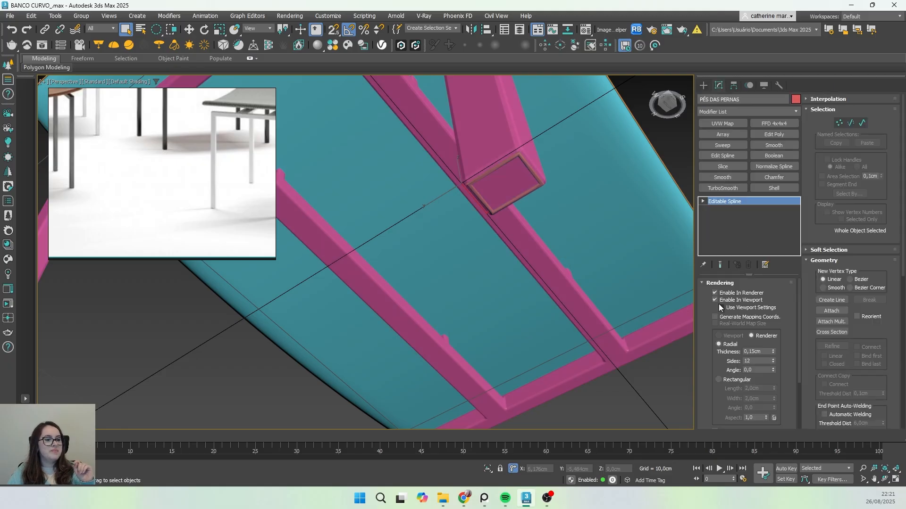
- Turn off viewport and render thickness for the PÉS DAS PERNAS spline and convert it to an Editable Poly
left_click(715, 300)
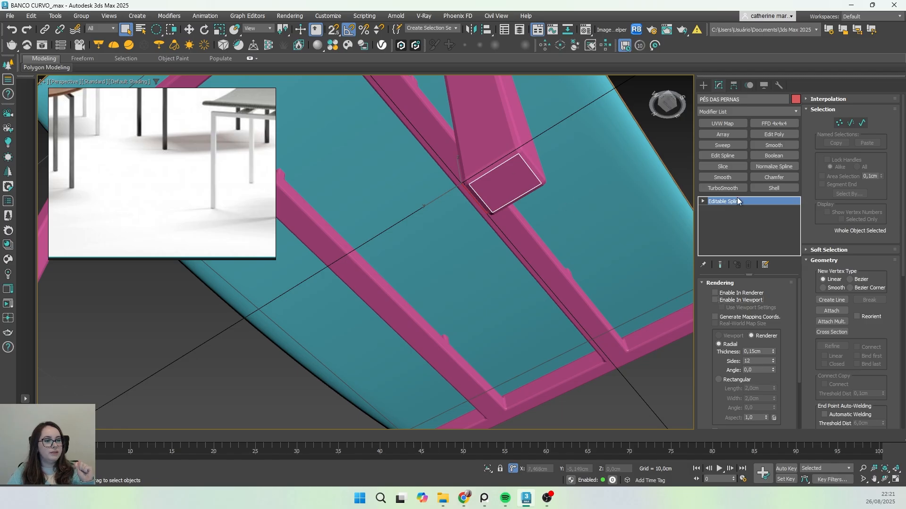
right_click(531, 180)
mouse_move(587, 303)
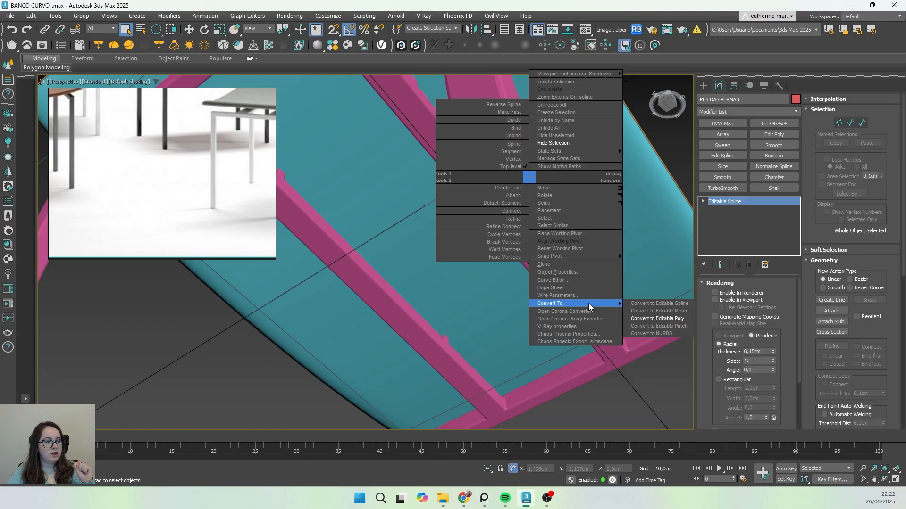
left_click(676, 319)
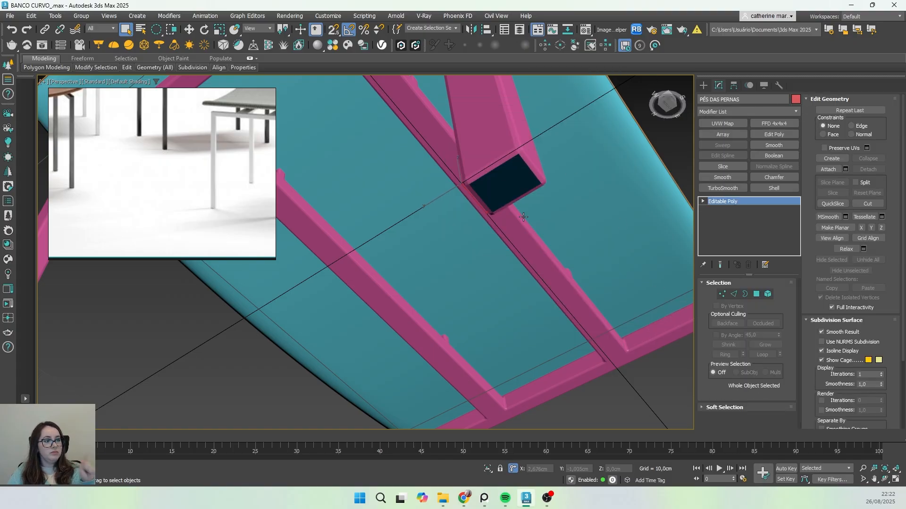
- Select all four foot polygons of PÉS DAS PERNAS and flip their normals
left_click(757, 294)
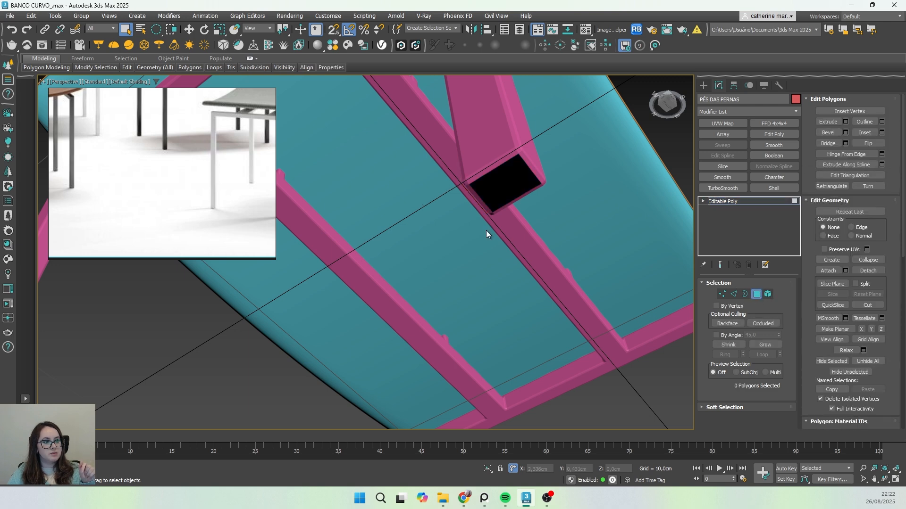
scroll(486, 231, "down", 10)
left_click_drag(342, 214, 488, 259)
scroll(461, 200, "up", 3)
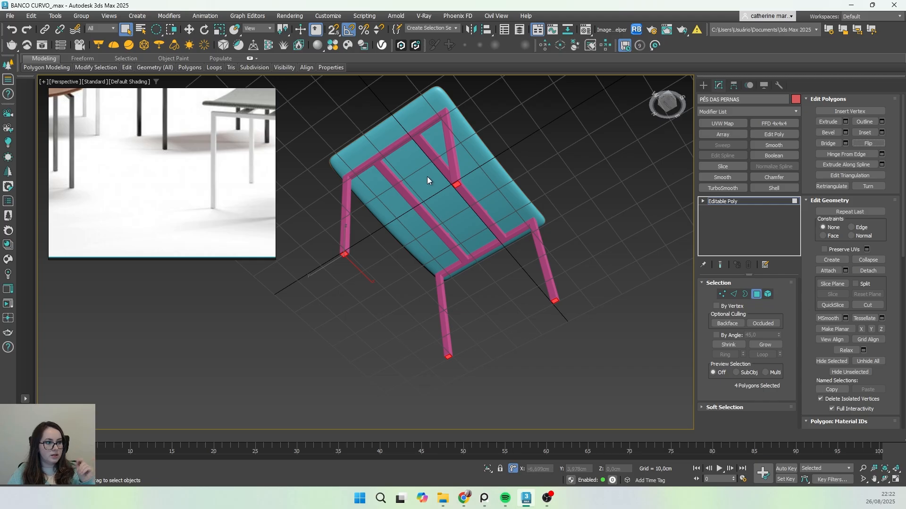
scroll(439, 179, "up", 5)
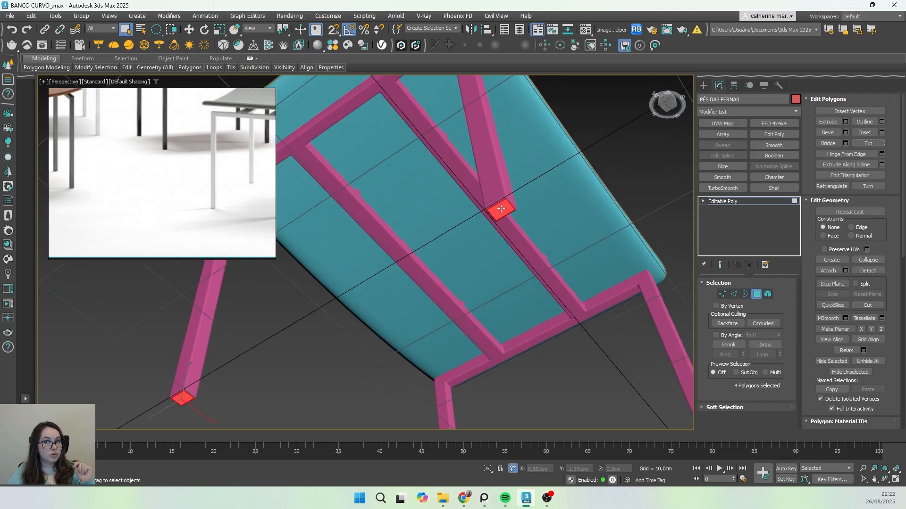
scroll(505, 207, "up", 4)
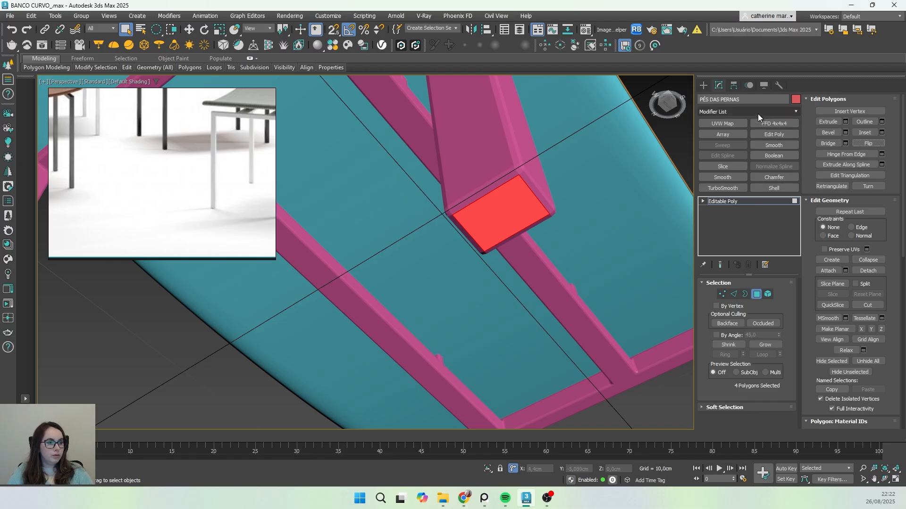
- Apply a Shell modifier to the foot pads with an outer amount of 0,3 cm
left_click(737, 113)
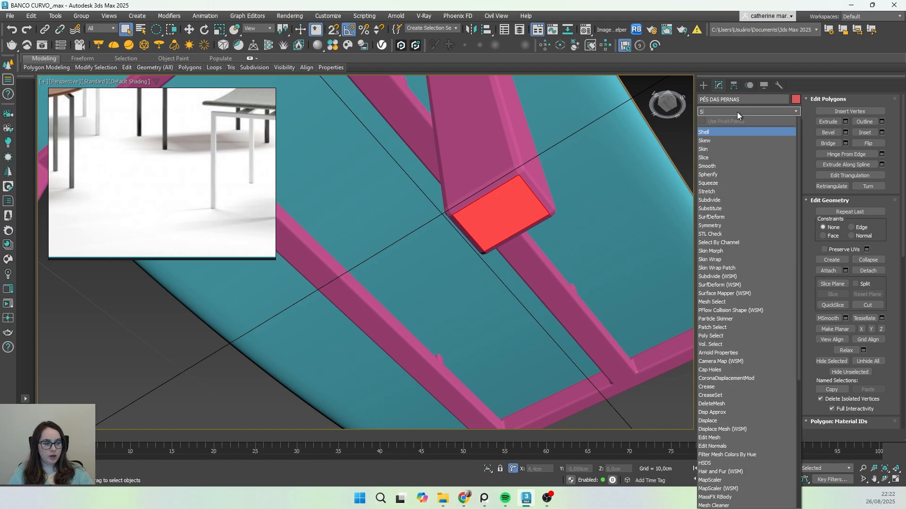
type("SH")
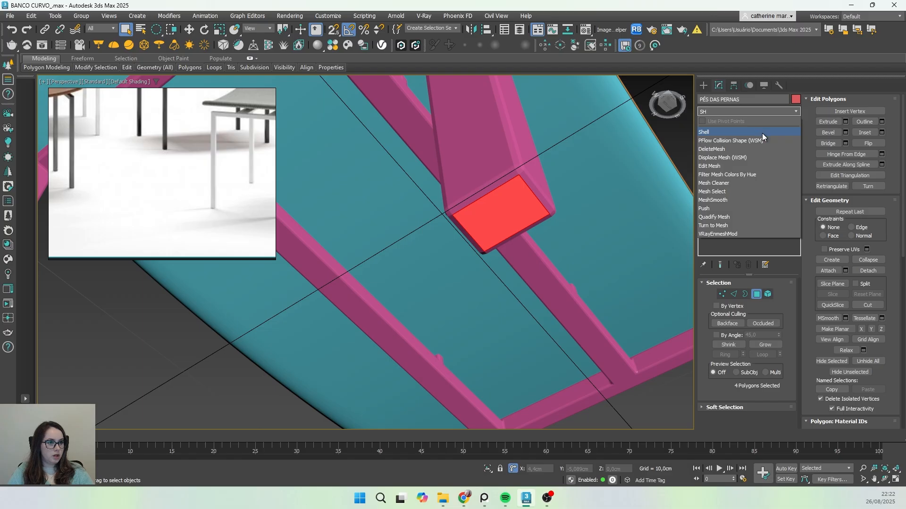
left_click(763, 133)
middle_click_drag(519, 219, 518, 213)
double_click(774, 306)
type("0,")
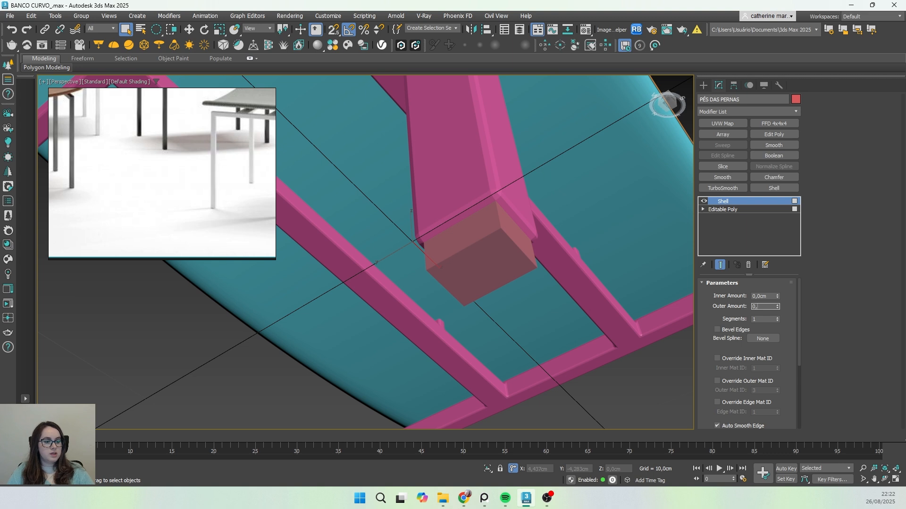
type("3")
key("Return")
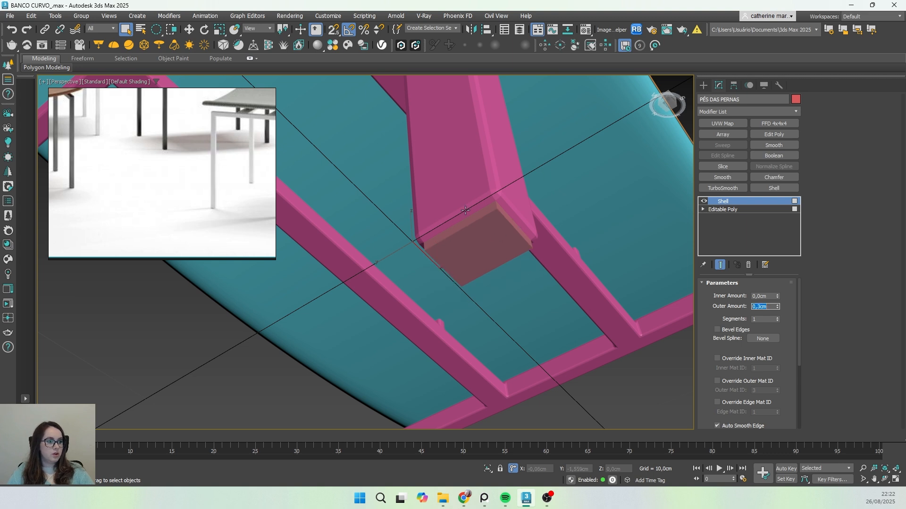
scroll(465, 210, "up", 6)
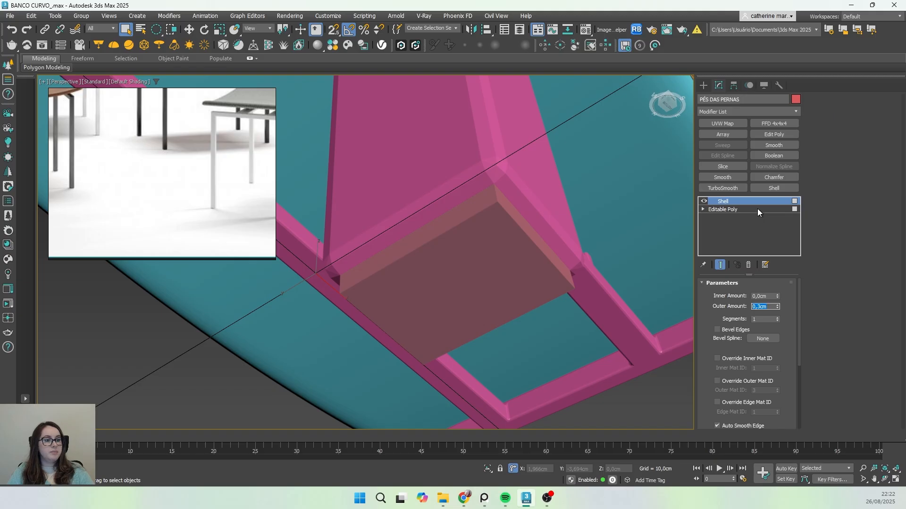
- Inspect the foot pads' base polygons with the Shell temporarily disabled, and turn the Shell back on
left_click(703, 201)
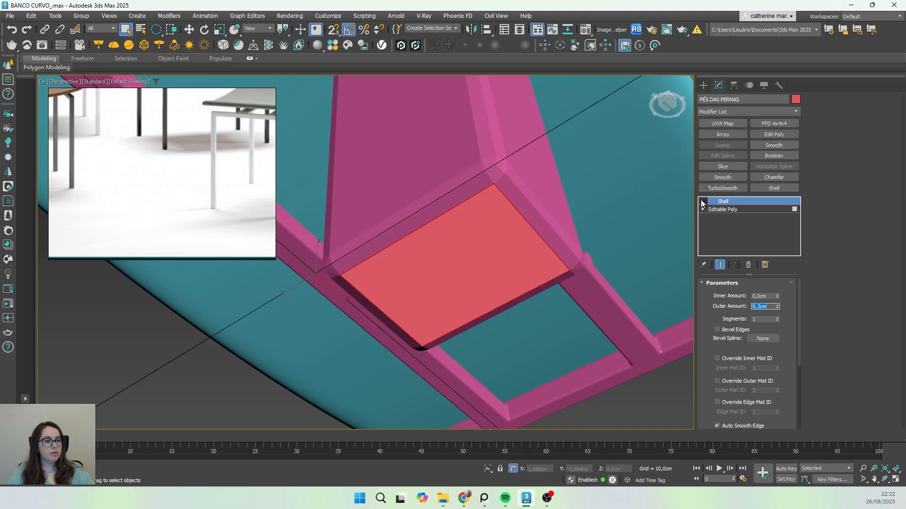
left_click(726, 209)
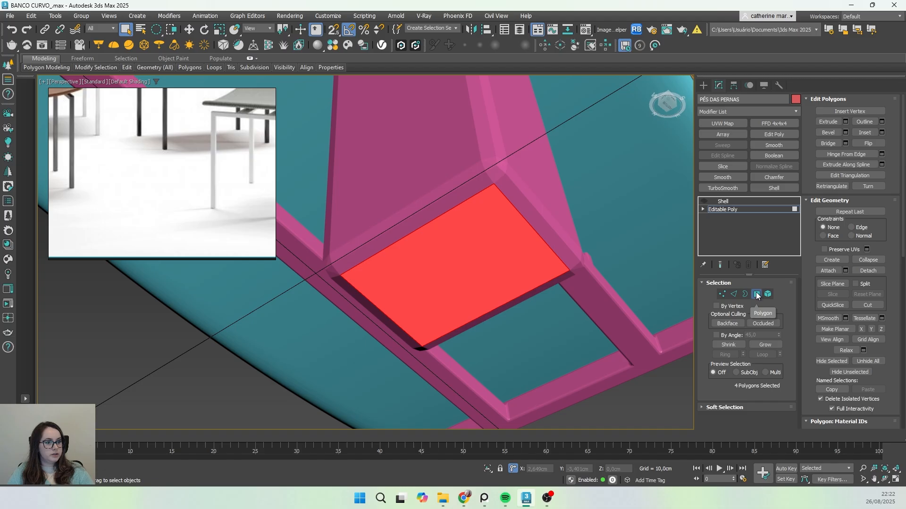
left_click(721, 201)
left_click(704, 201)
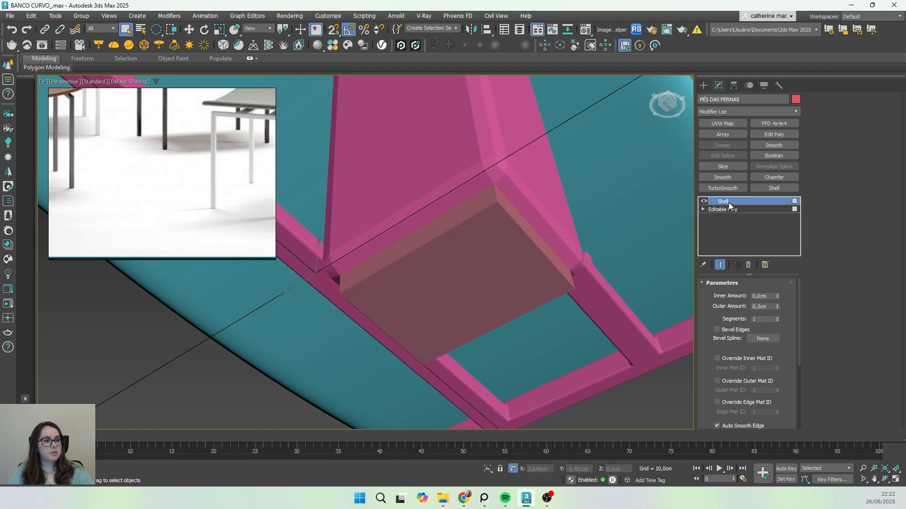
left_click(730, 112)
type("E")
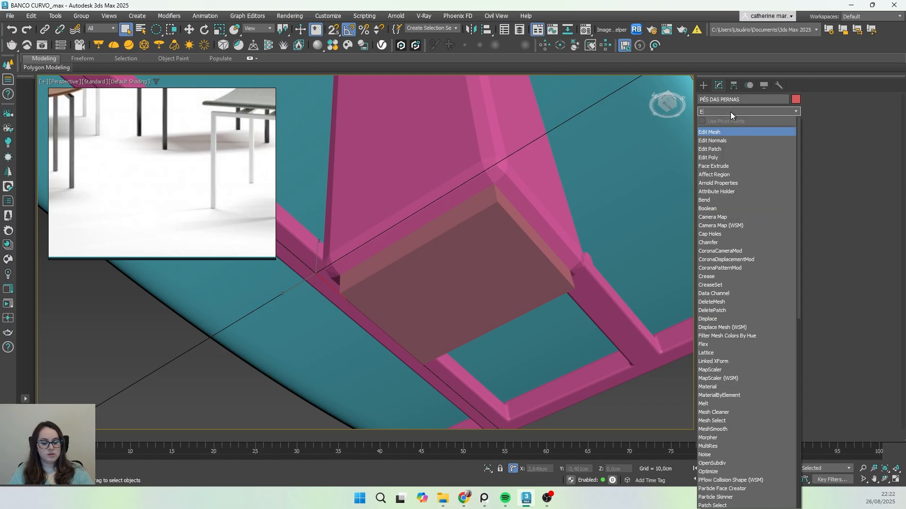
type("DI")
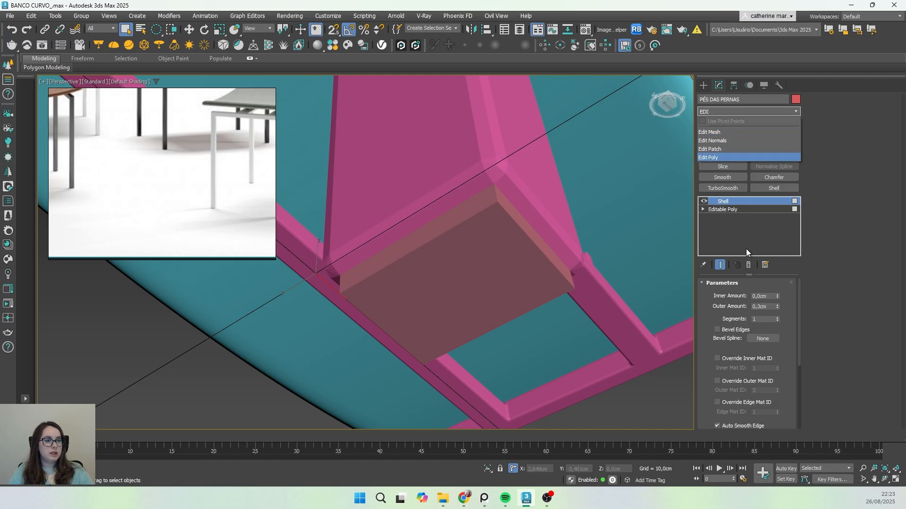
left_click(746, 248)
- Try a Chamfer modifier on the foot pads above the Shell, with a fixed amount of 2 cm
left_click(737, 113)
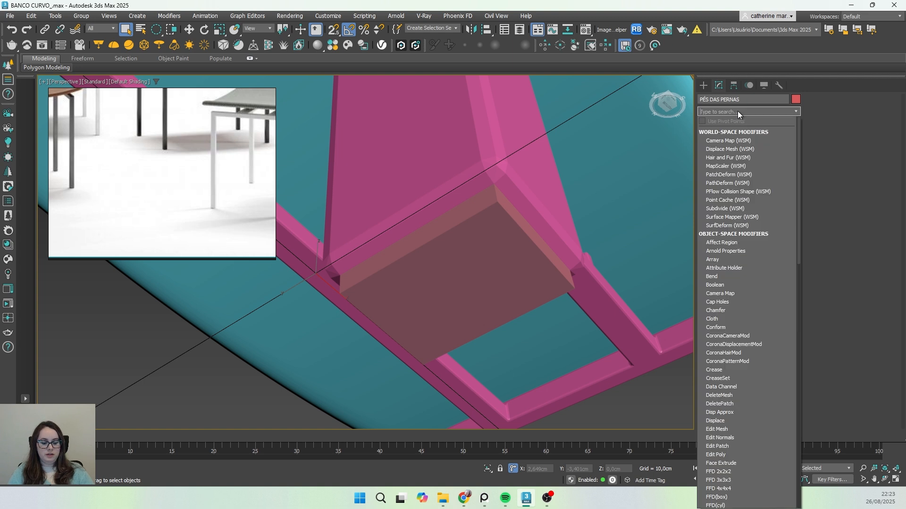
type("CH")
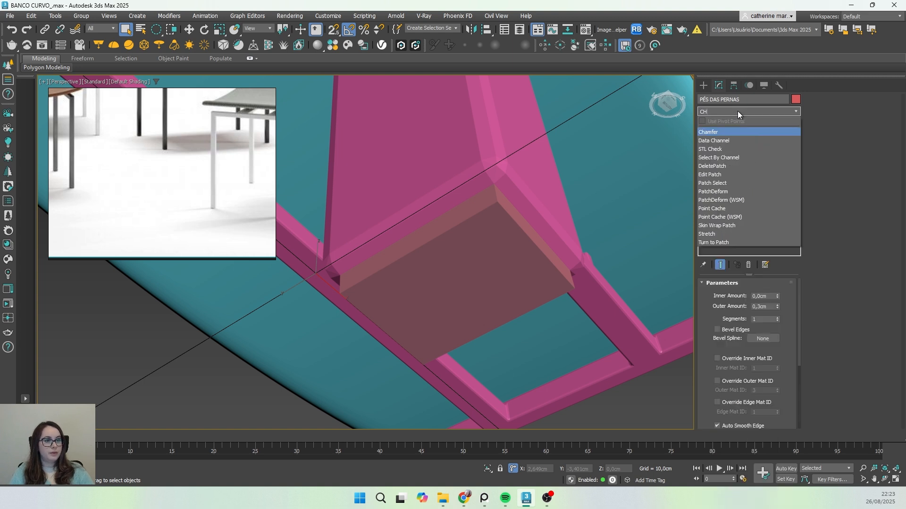
left_click(710, 132)
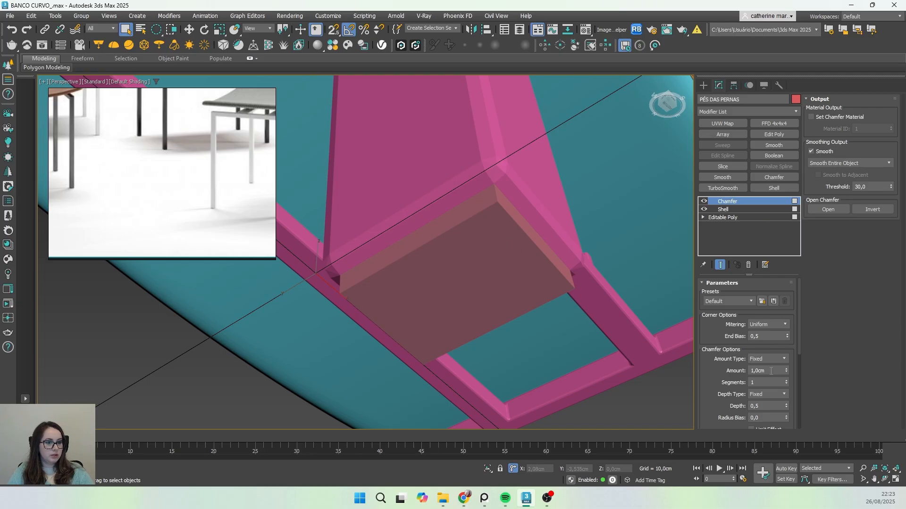
scroll(536, 275, "down", 3)
middle_click_drag(537, 273, 508, 277)
scroll(404, 323, "up", 4)
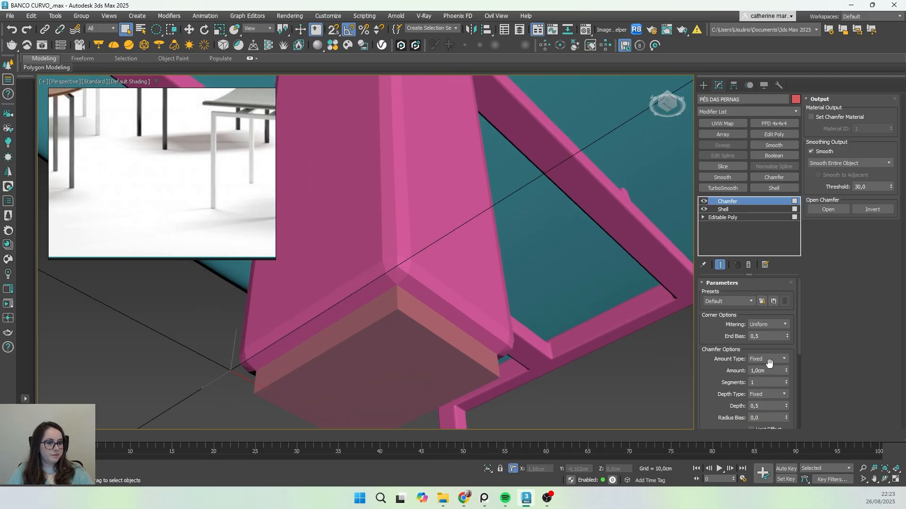
double_click(779, 372)
type("2")
key("Return")
- Delete the Chamfer modifier from the foot pads
left_click(765, 358)
left_click(765, 359)
left_click_drag(717, 397, 729, 420)
right_click(761, 202)
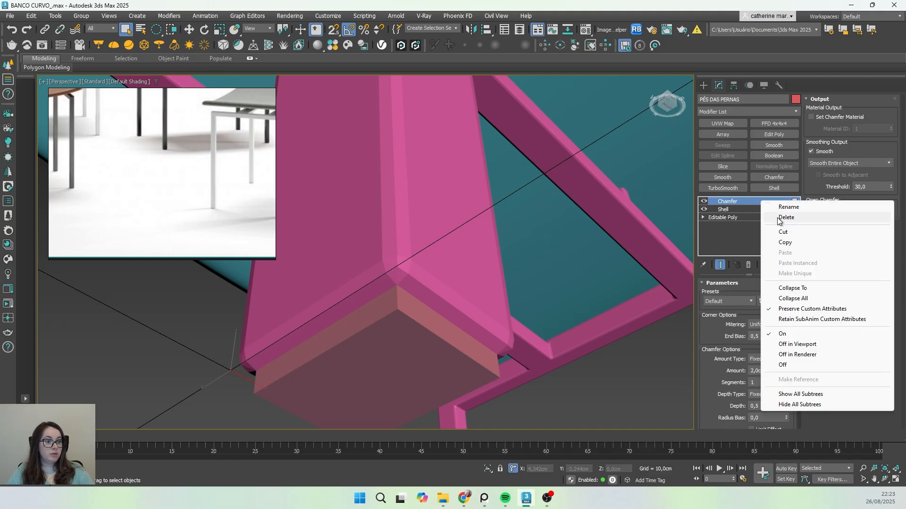
left_click(764, 215)
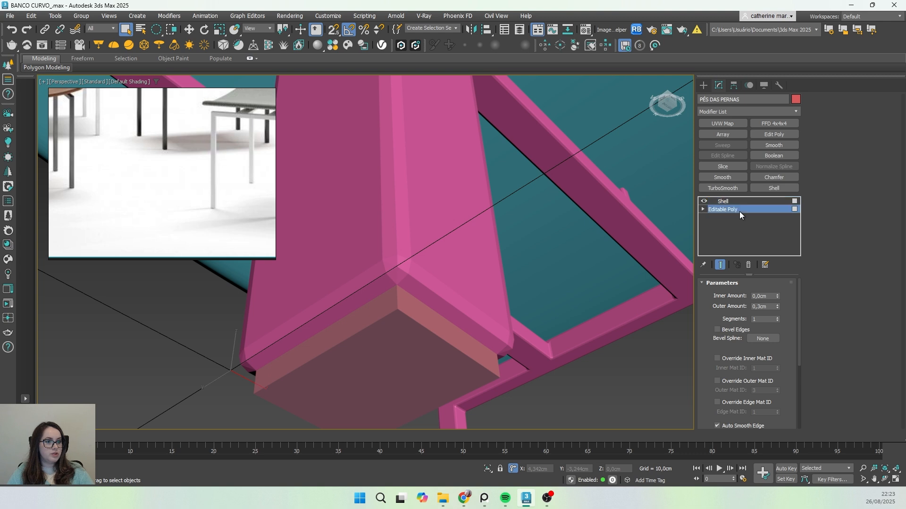
- Add an Edit Poly modifier above the Shell on the foot pads and enter edge editing
left_click(724, 112)
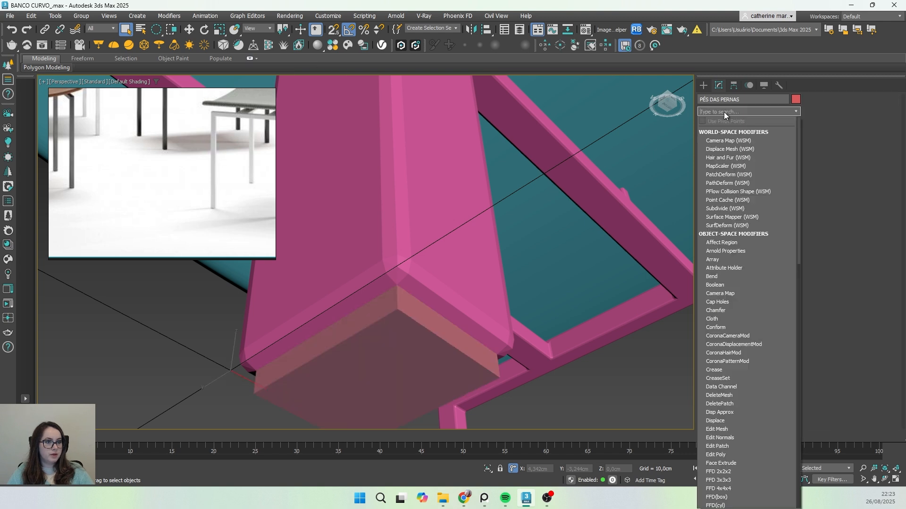
type("EDI")
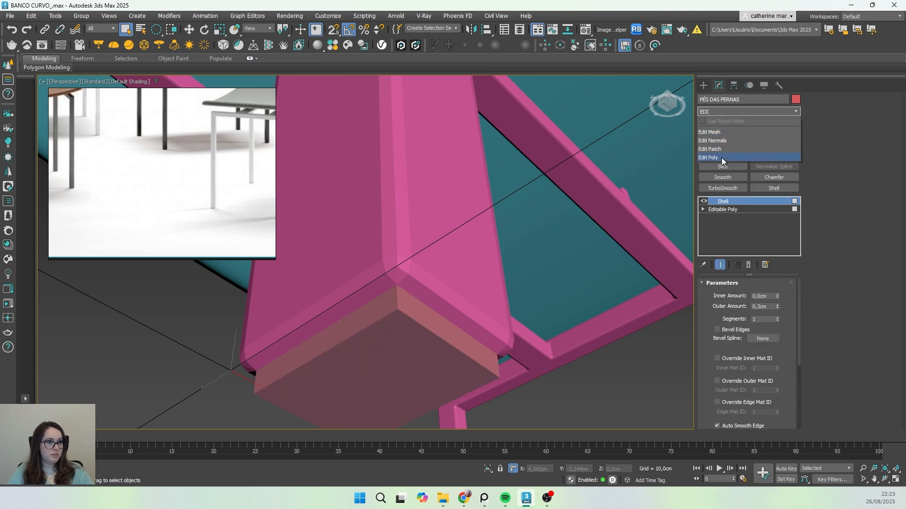
left_click(721, 158)
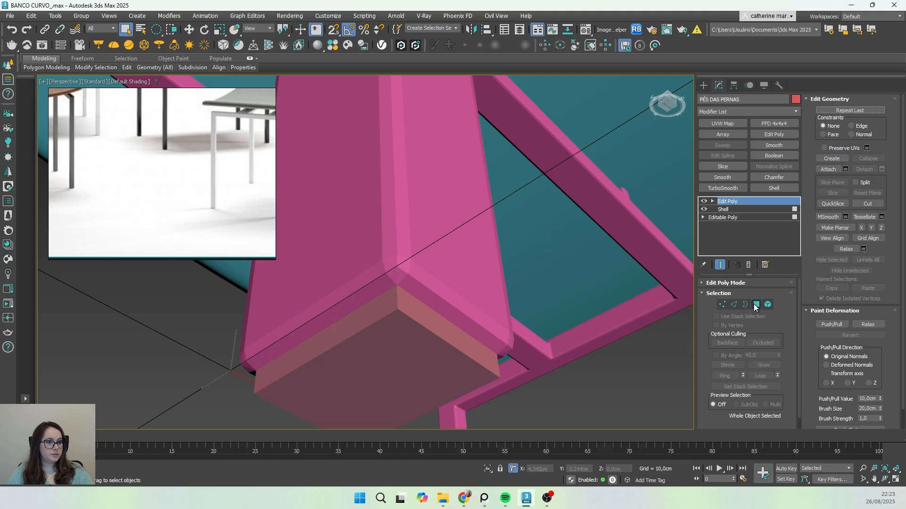
left_click(734, 305)
- Display edged faces and select the matching short vertical corner edge on the first two foot pads
left_click(397, 304)
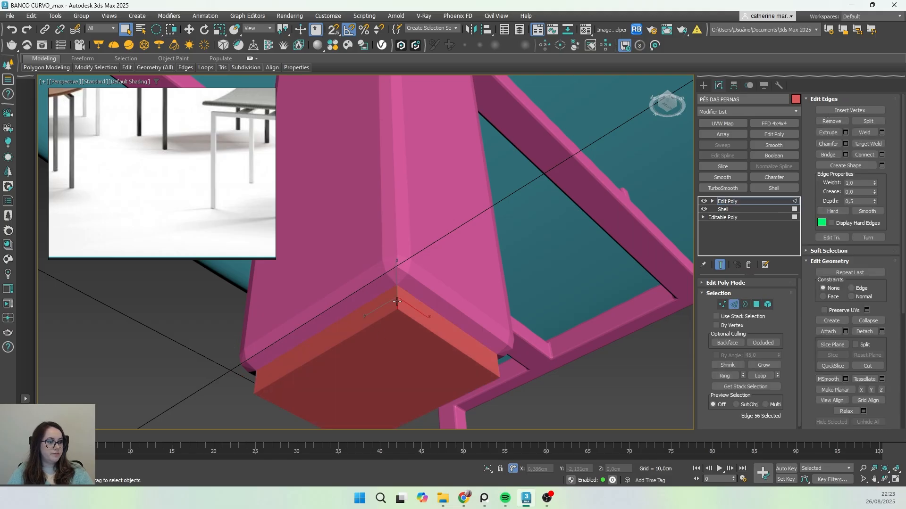
key("F4")
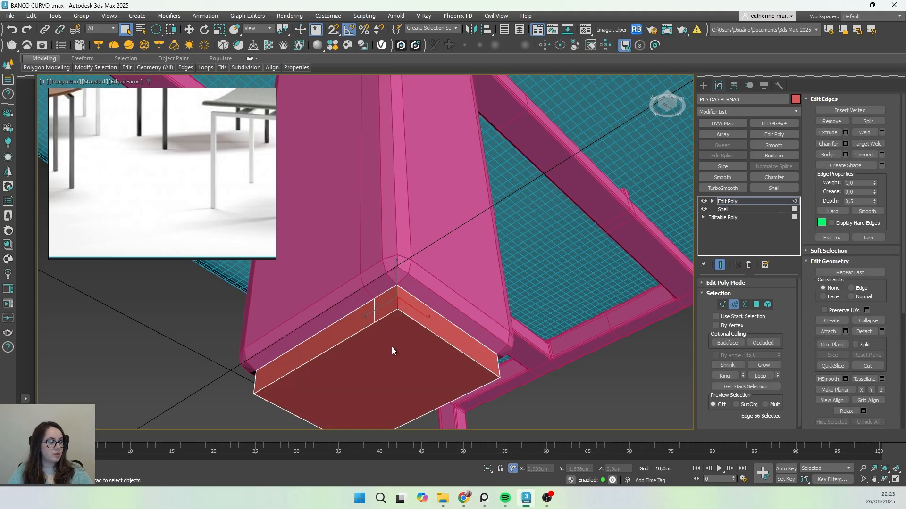
scroll(426, 324, "down", 4)
scroll(425, 324, "down", 3)
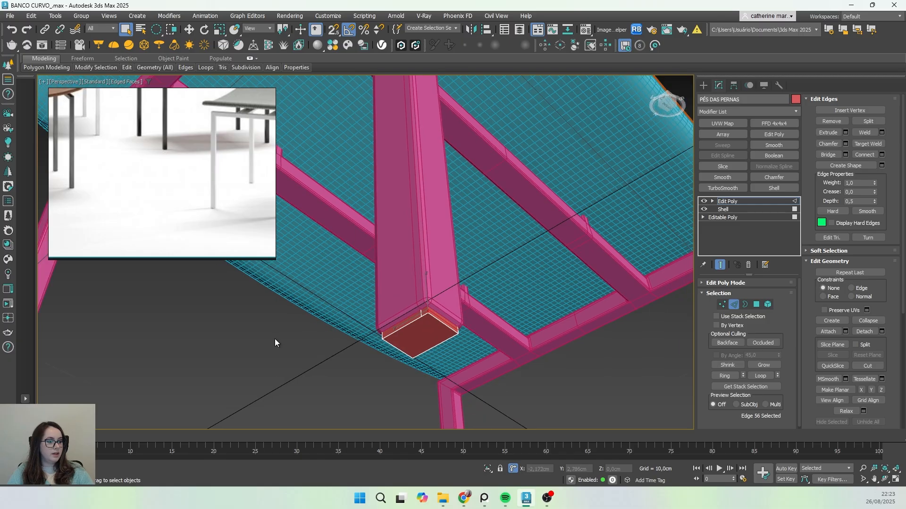
middle_click_drag(274, 338, 546, 324)
middle_click_drag(437, 387, 444, 290)
scroll(384, 397, "up", 4)
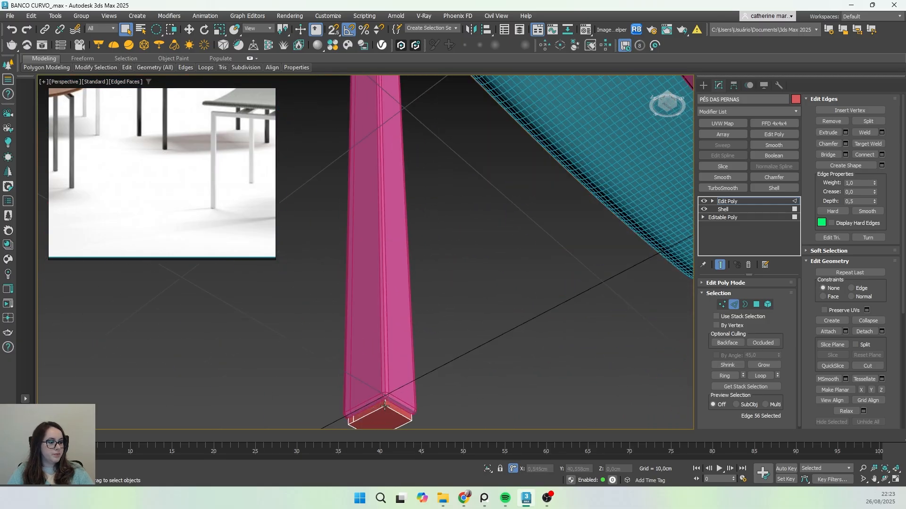
left_click(387, 398, "ctrl")
- Add the matching vertical corner edges of the remaining two foot pads to the selection
scroll(435, 397, "down", 4)
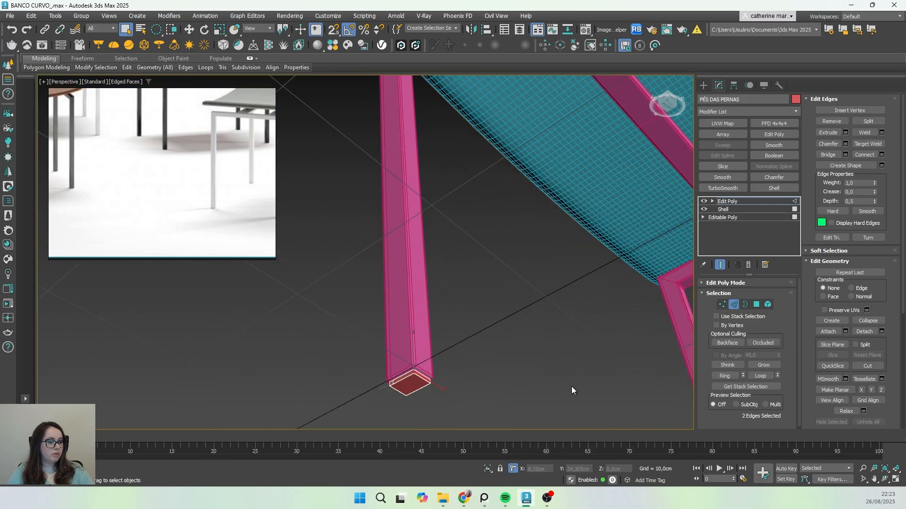
middle_click_drag(571, 386, 384, 246)
middle_click_drag(472, 393, 395, 230)
scroll(395, 231, "up", 3)
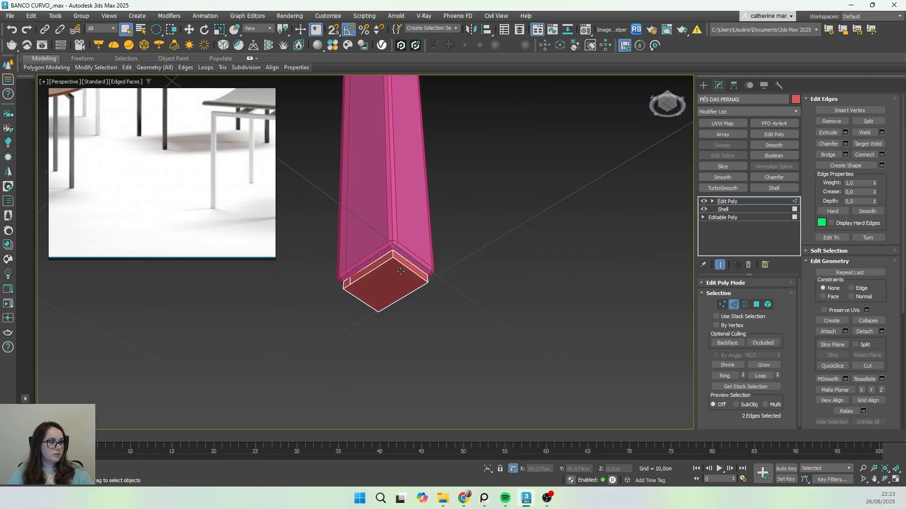
left_click(398, 267, "ctrl")
scroll(405, 278, "down", 5)
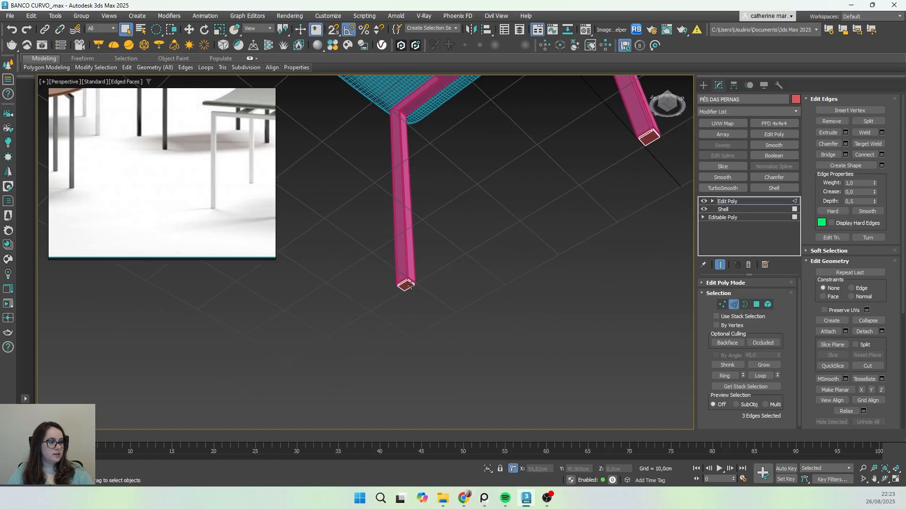
middle_click_drag(553, 181, 394, 295)
scroll(455, 284, "up", 5)
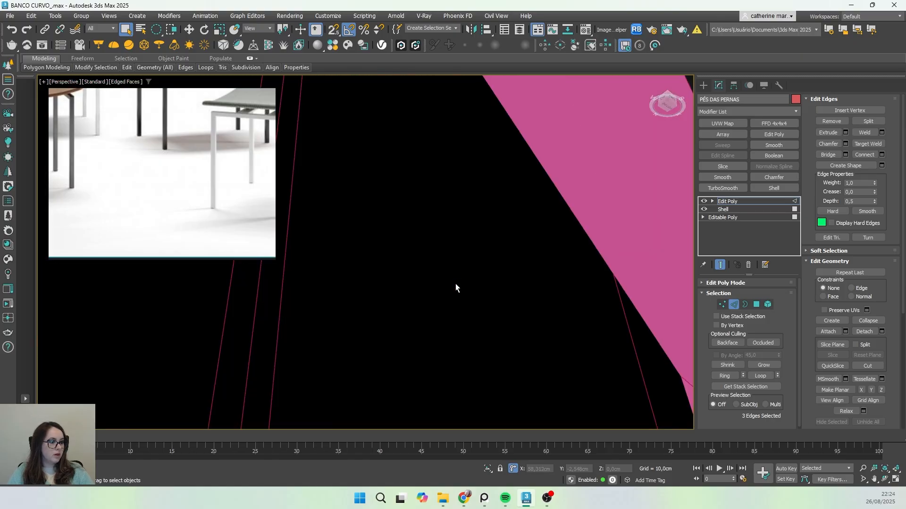
scroll(439, 297, "down", 1)
scroll(439, 297, "up", 3)
left_click(423, 311, "ctrl")
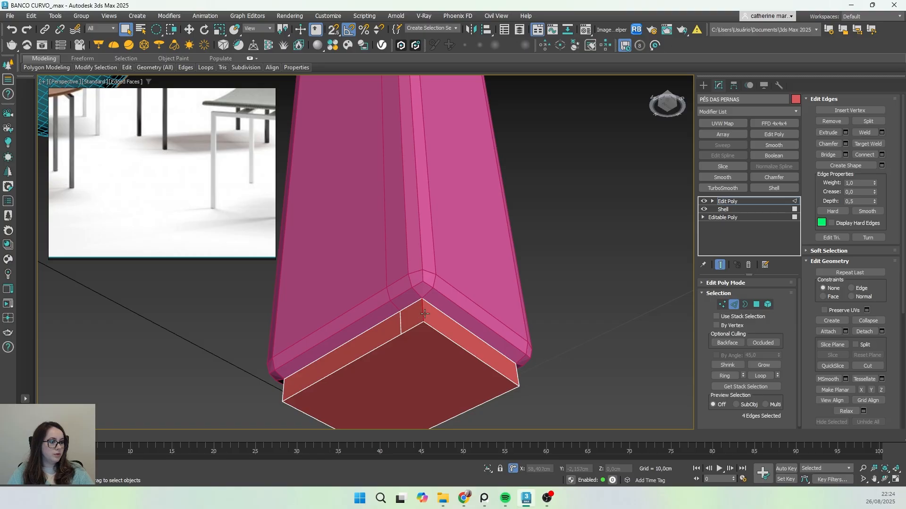
- Expand the selected corner edges with Ring to every vertical edge around the four foot pads
left_click(730, 376)
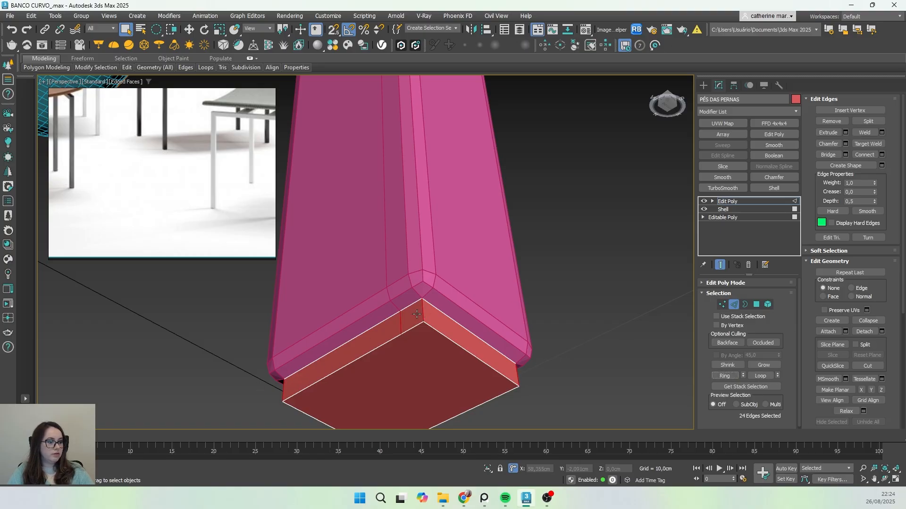
left_click(756, 304, "ctrl")
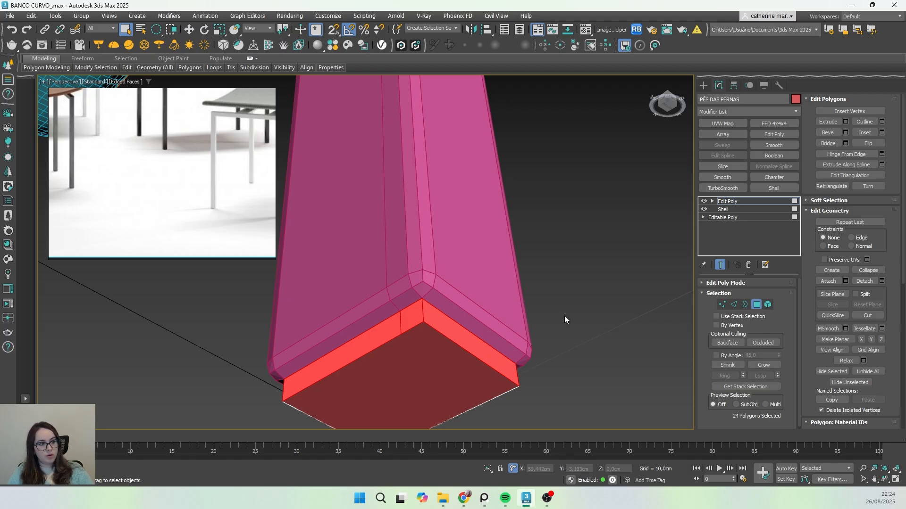
key("ctrl+d")
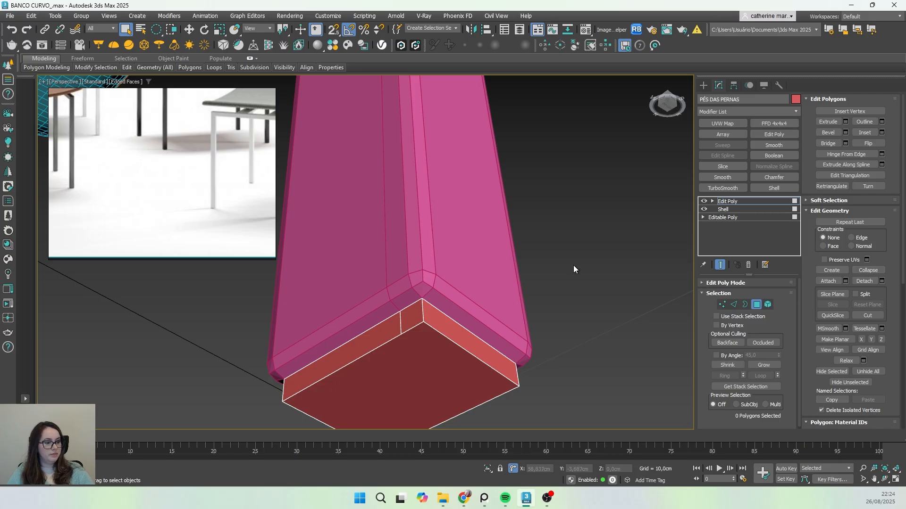
left_click(734, 305)
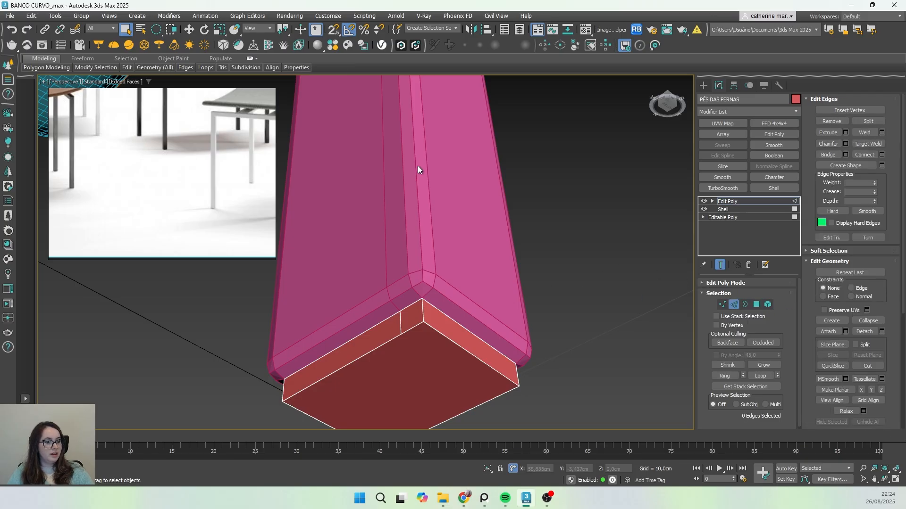
left_click(11, 31)
left_click(11, 31)
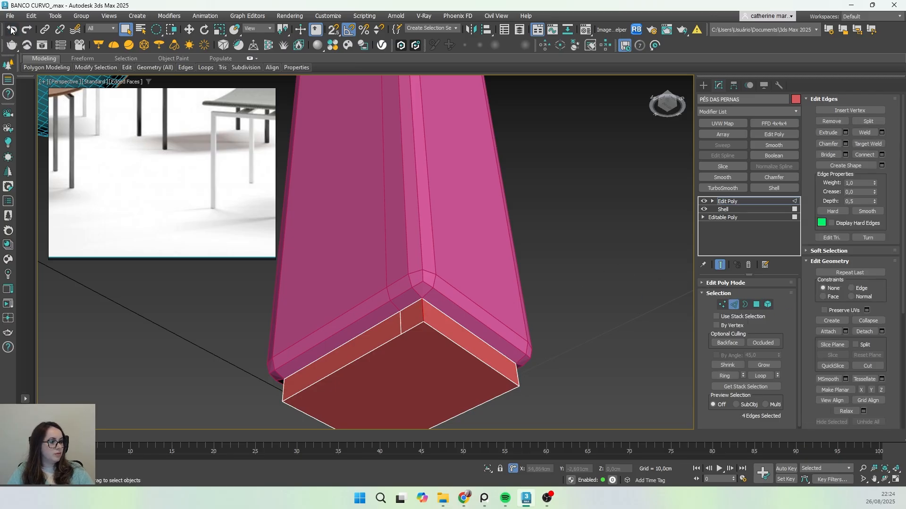
left_click(27, 30)
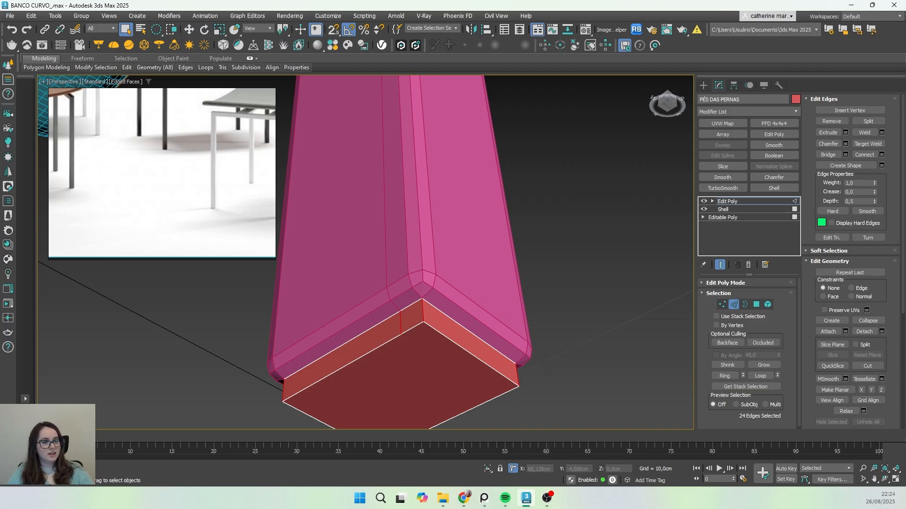
- Start a chamfer on the foot pads' vertical edges with an amount of 0,15 cm and check the pad corners
left_click(845, 144)
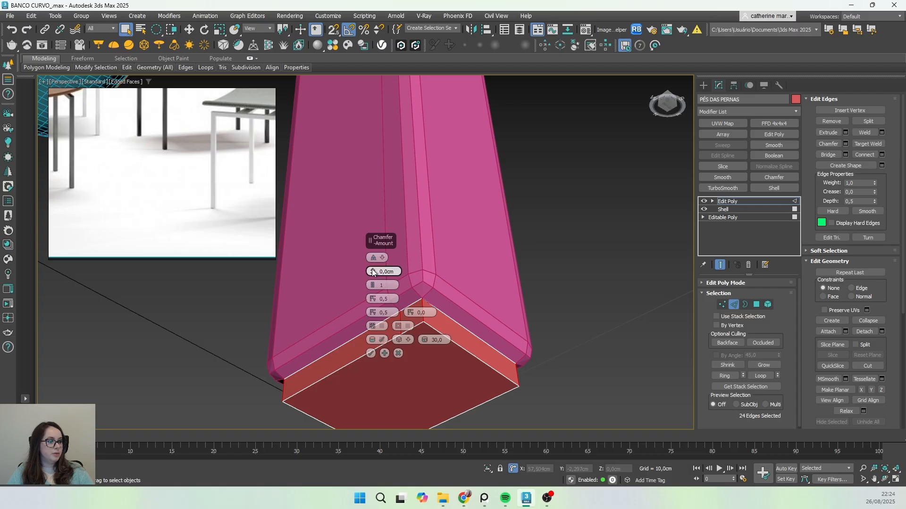
left_click_drag(372, 272, 372, 273)
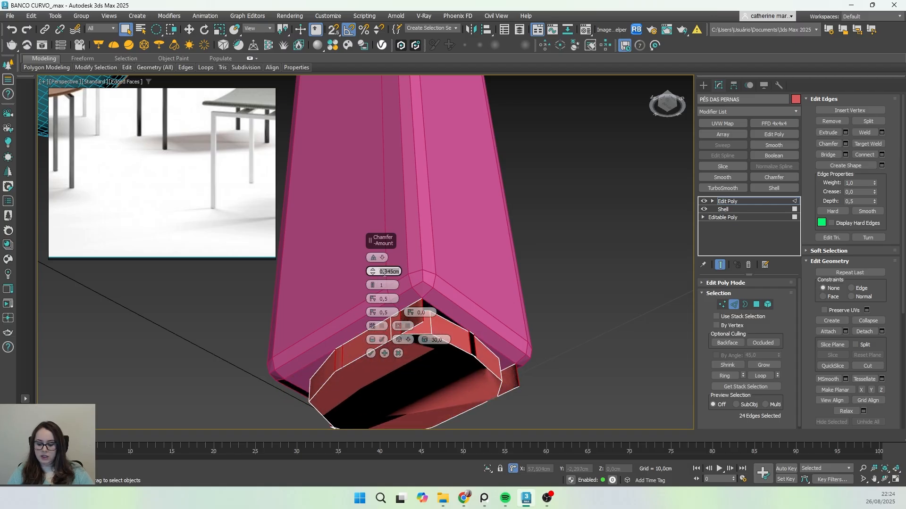
double_click(384, 272)
type("0,15")
key("Return")
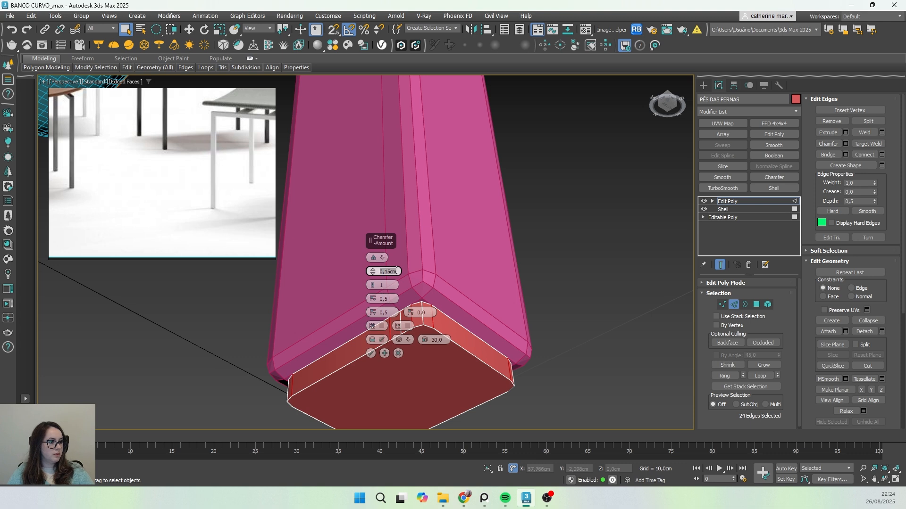
middle_click_drag(488, 368, 538, 353)
middle_click_drag(632, 316, 626, 314)
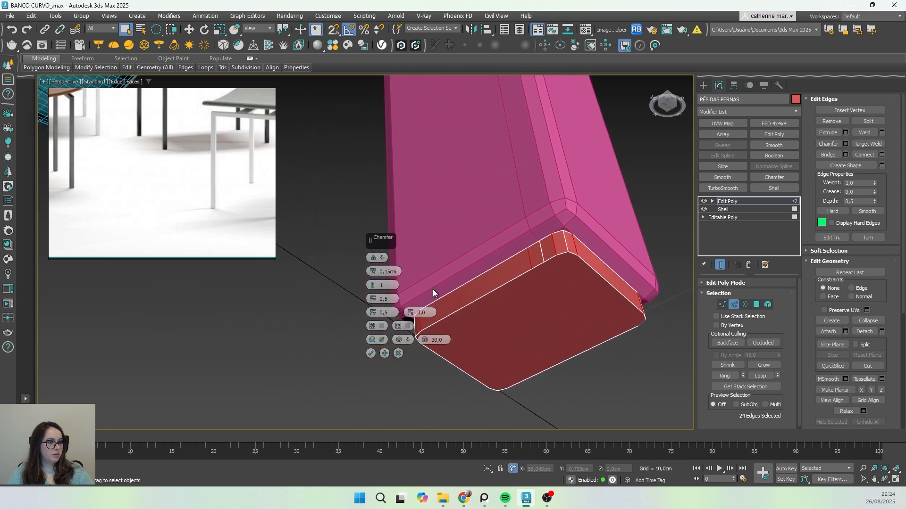
- Try a chamfer amount of 0,13 cm, set it back to 0,15 cm and apply the chamfer
left_click_drag(373, 272, 372, 274)
left_click(371, 274)
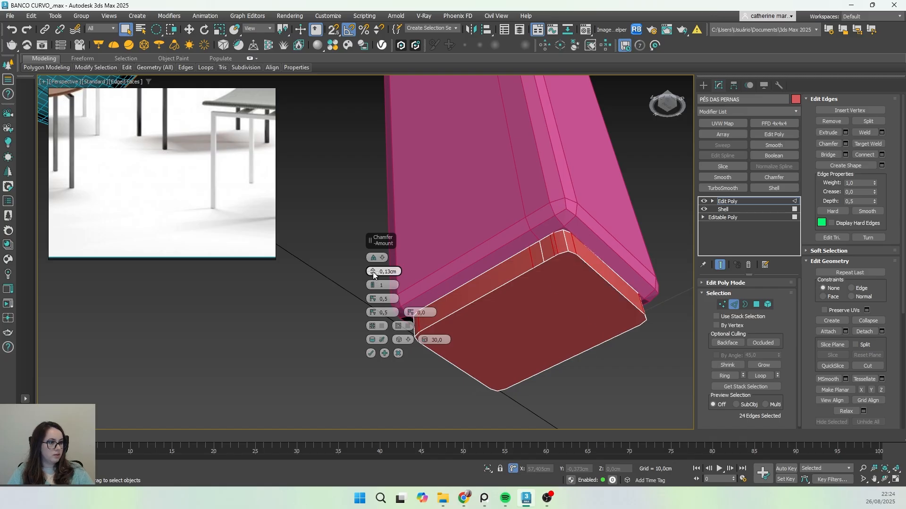
double_click(395, 272)
type("0,")
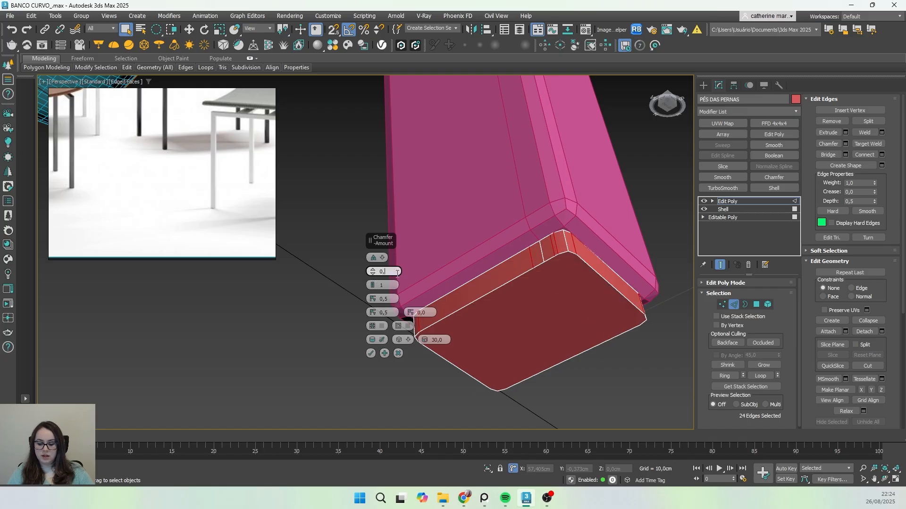
type("15")
key("Return")
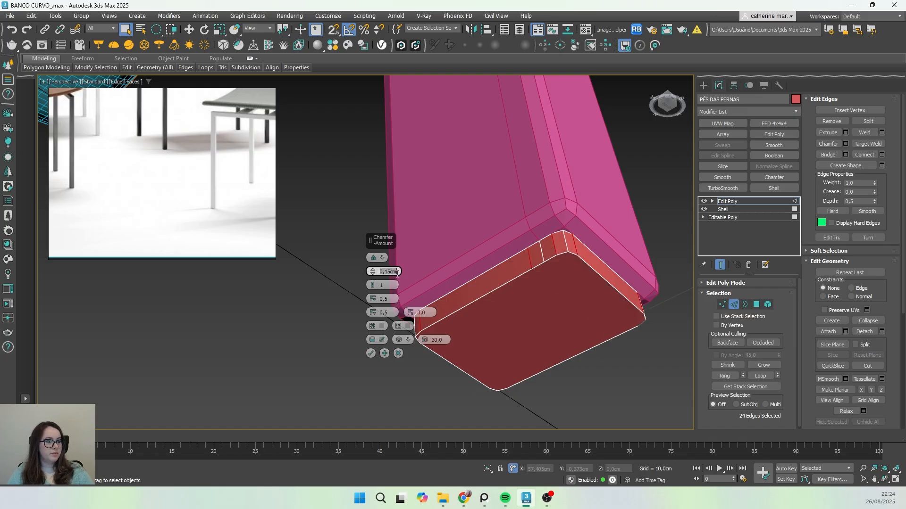
left_click(371, 353)
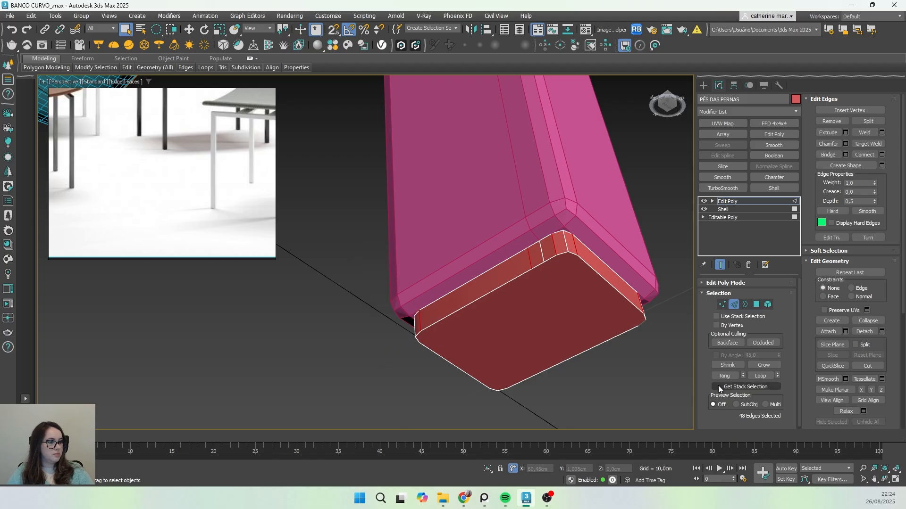
- Try a TurboSmooth modifier above the foot pads' Edit Poly, inspect the bottom face and delete the modifier
left_click(757, 203)
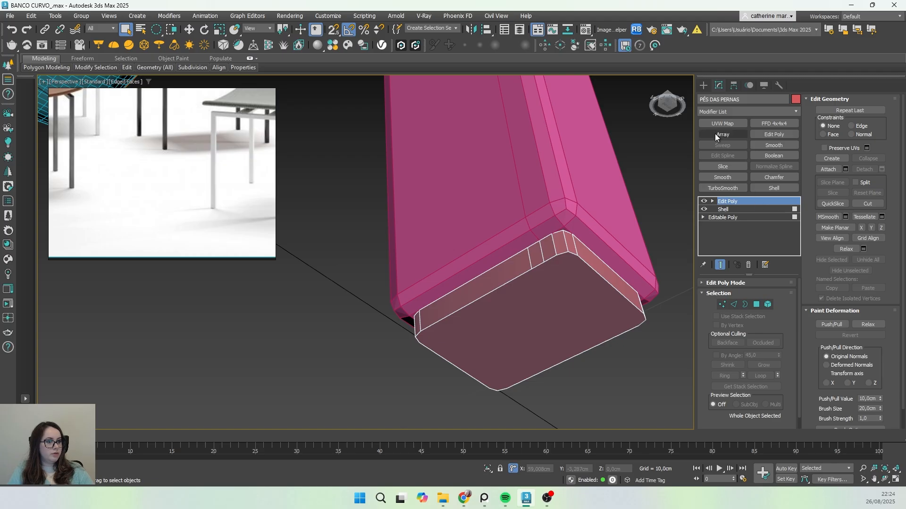
left_click(724, 111)
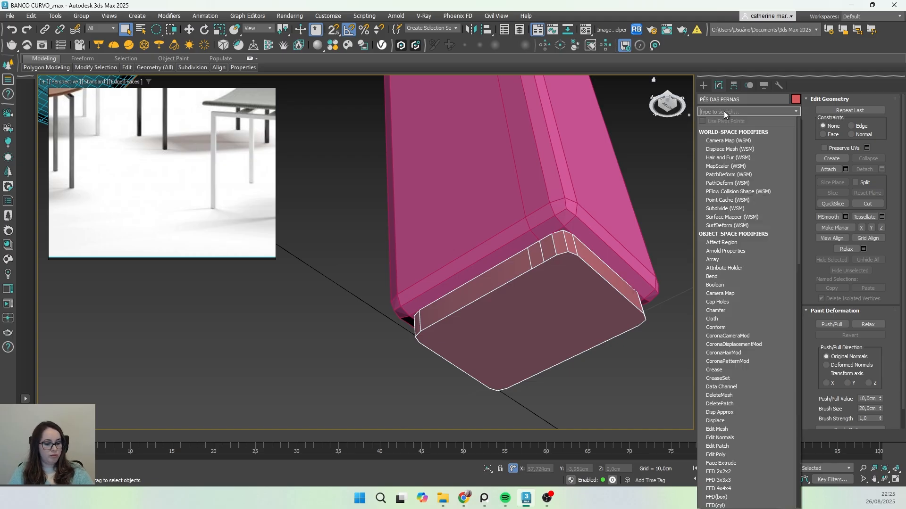
type("TU")
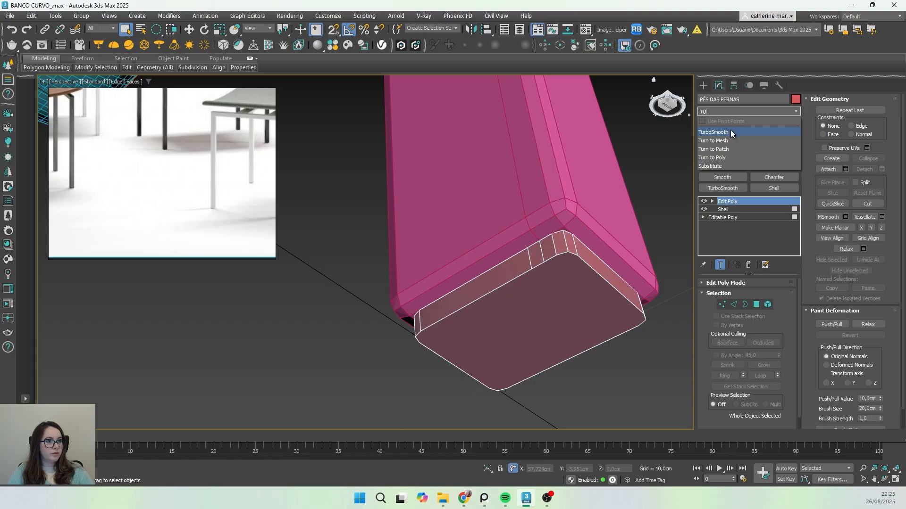
left_click(730, 131)
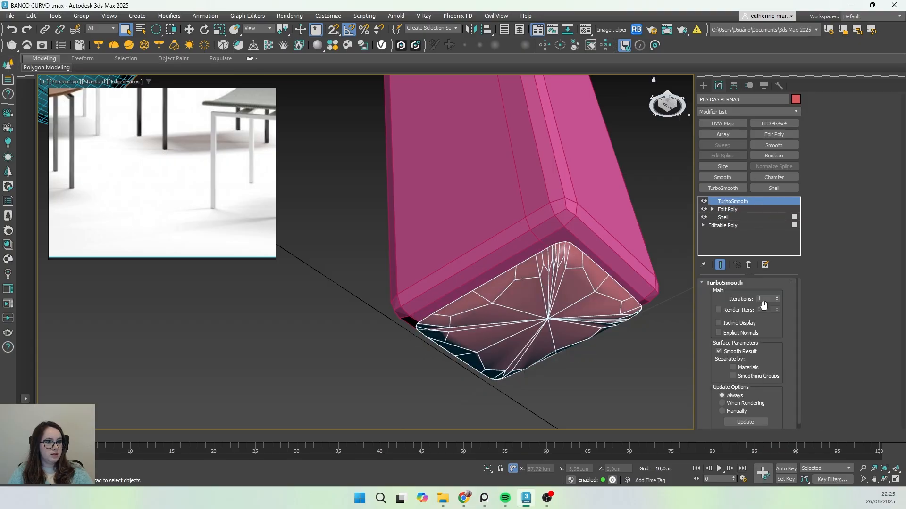
scroll(489, 319, "down", 3)
scroll(489, 318, "up", 3)
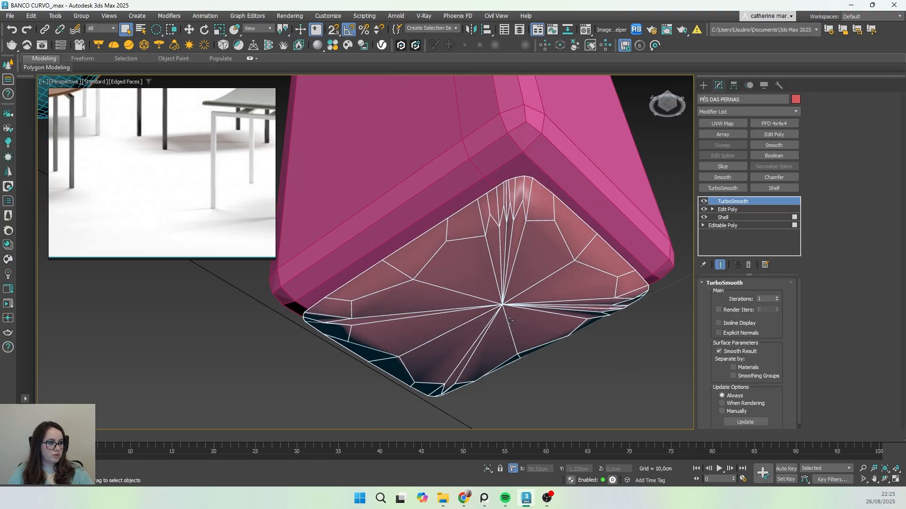
right_click(743, 202)
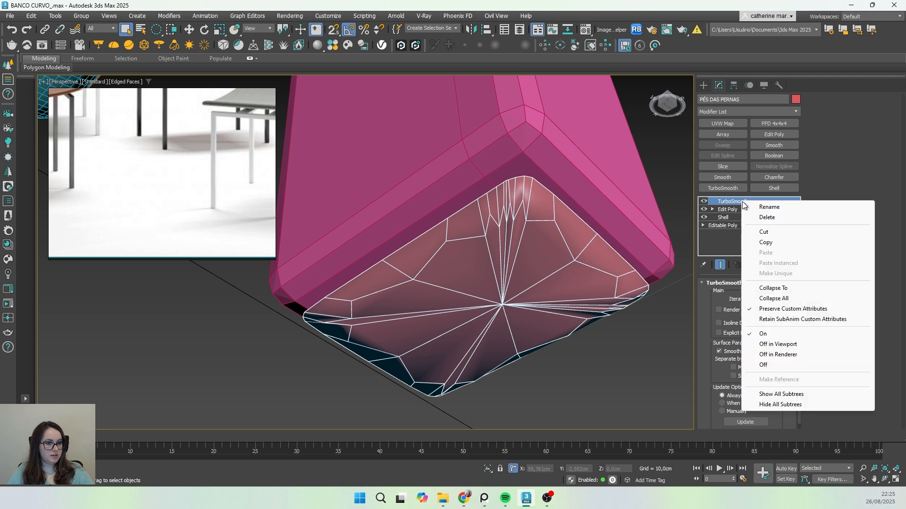
left_click(763, 219)
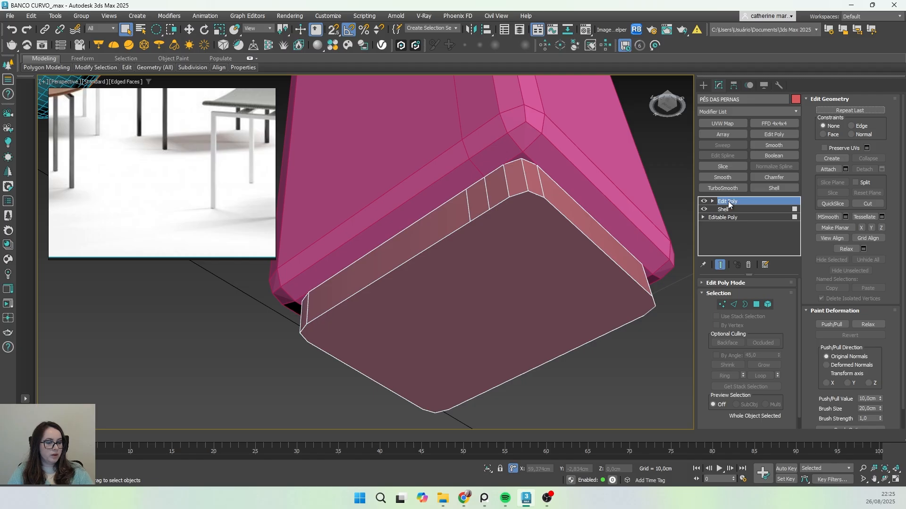
- Turn off the edged-face display and select the polygons of all four foot pads
left_click(757, 305)
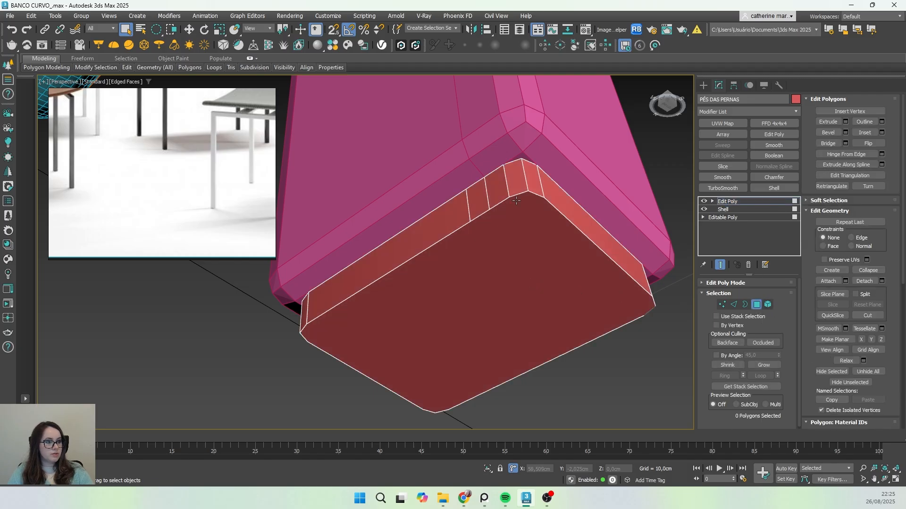
scroll(515, 253, "down", 5)
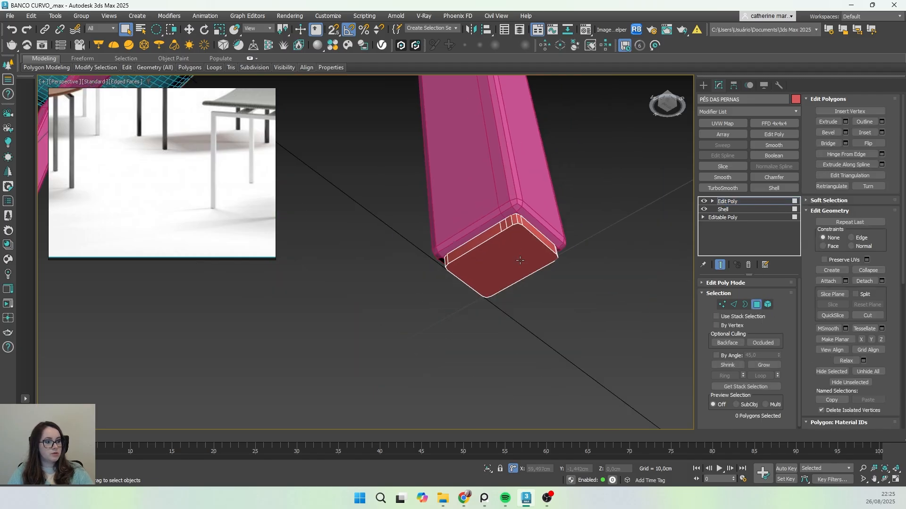
middle_click_drag(520, 255, 513, 278, "alt")
scroll(513, 274, "down", 5)
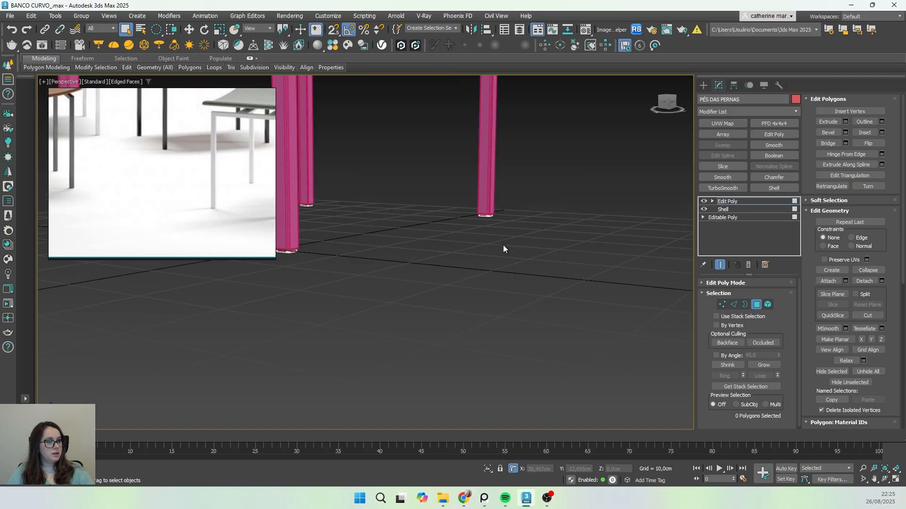
mouse_move(414, 259)
middle_mouse_down()
mouse_move(500, 273)
mouse_move(488, 307)
middle_mouse_up()
scroll(482, 283, "up", 3)
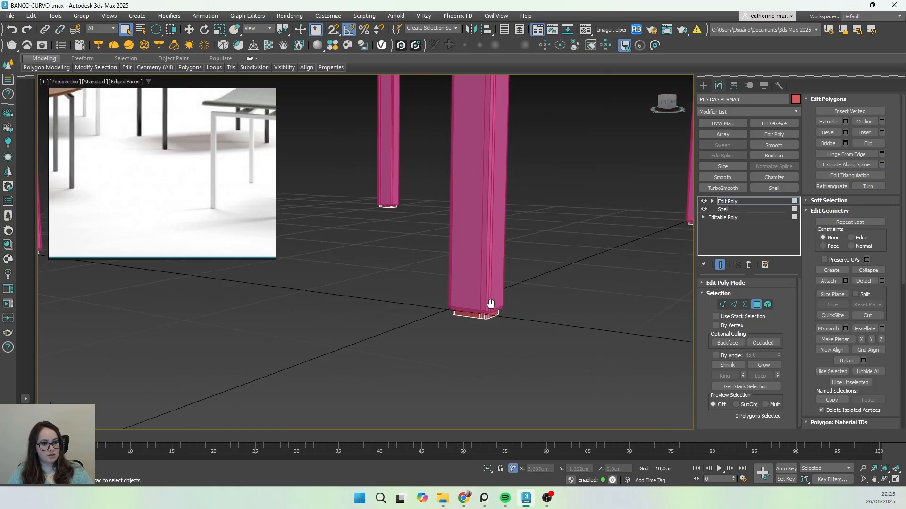
key("F4")
scroll(501, 307, "down", 8)
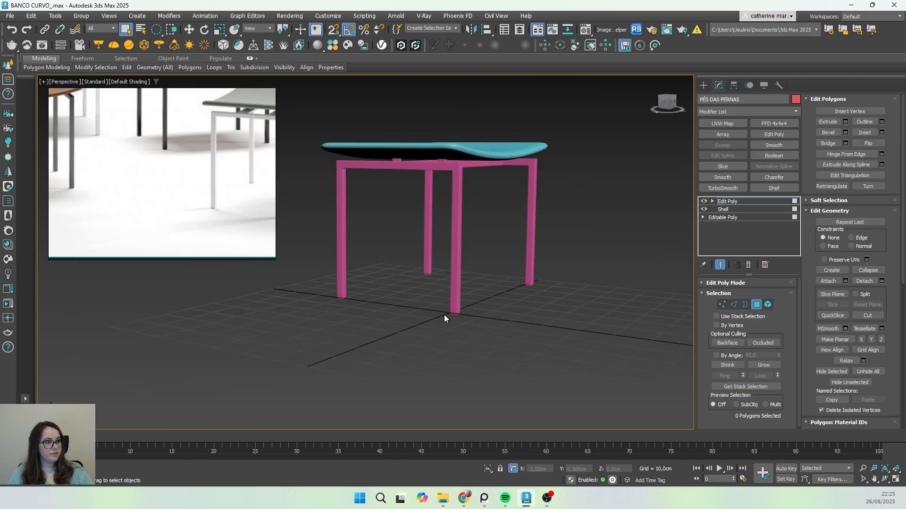
left_click_drag(531, 177, 605, 279)
scroll(486, 285, "up", 3)
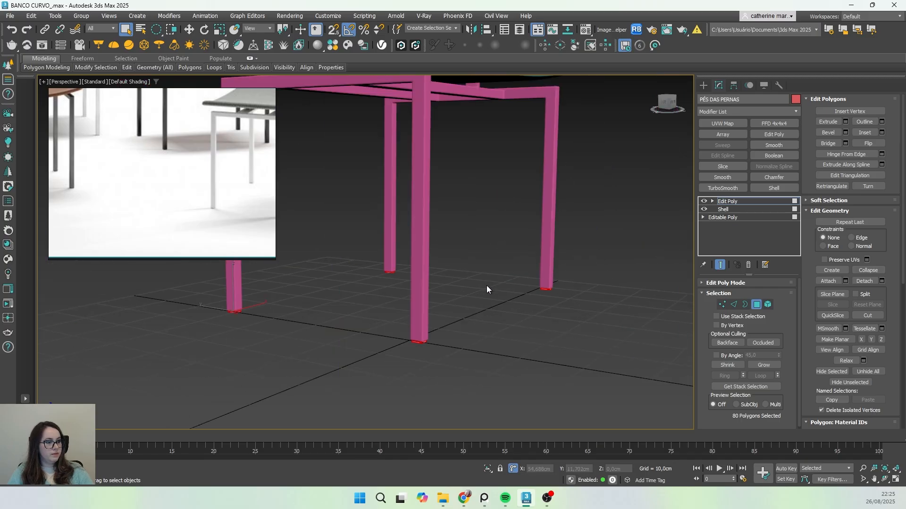
- Leave the foot pad editing, select all parts of the stool and move them up 0,3 cm in Z
left_click(704, 85)
scroll(592, 216, "down", 3)
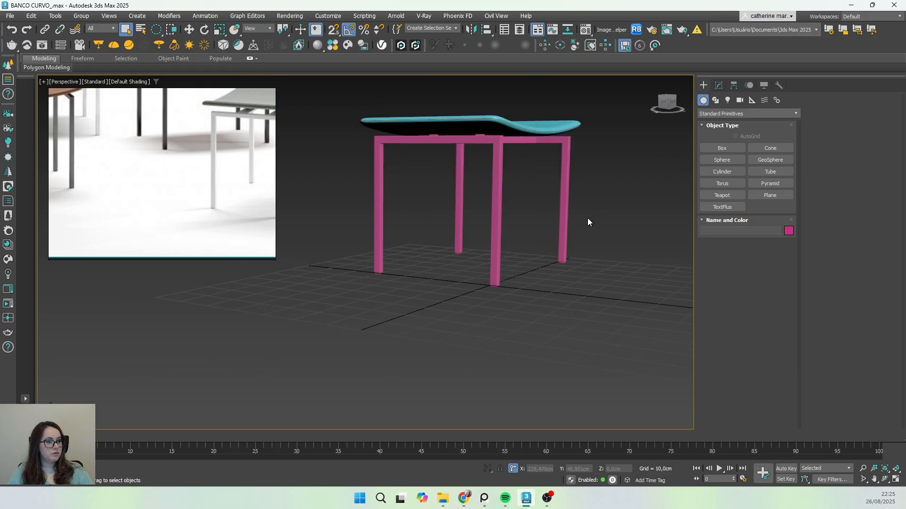
scroll(587, 222, "down", 3)
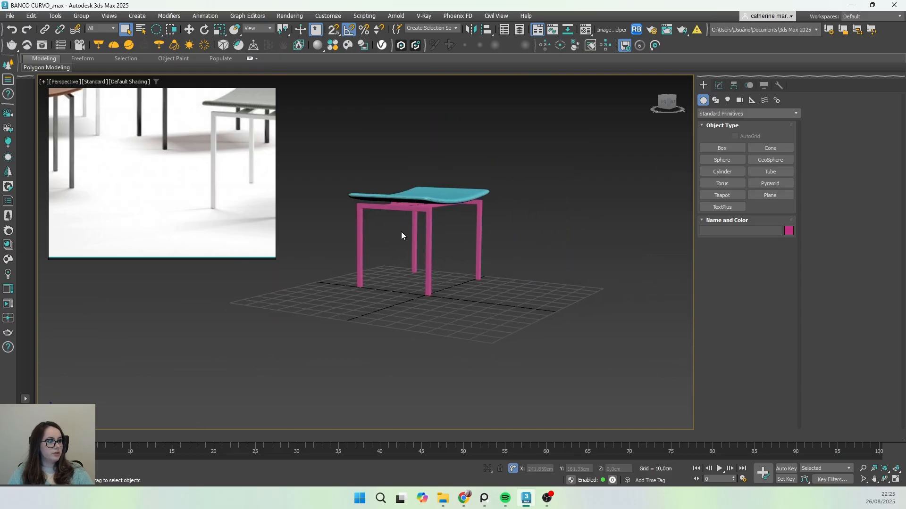
key("ctrl+a")
scroll(440, 276, "up", 3)
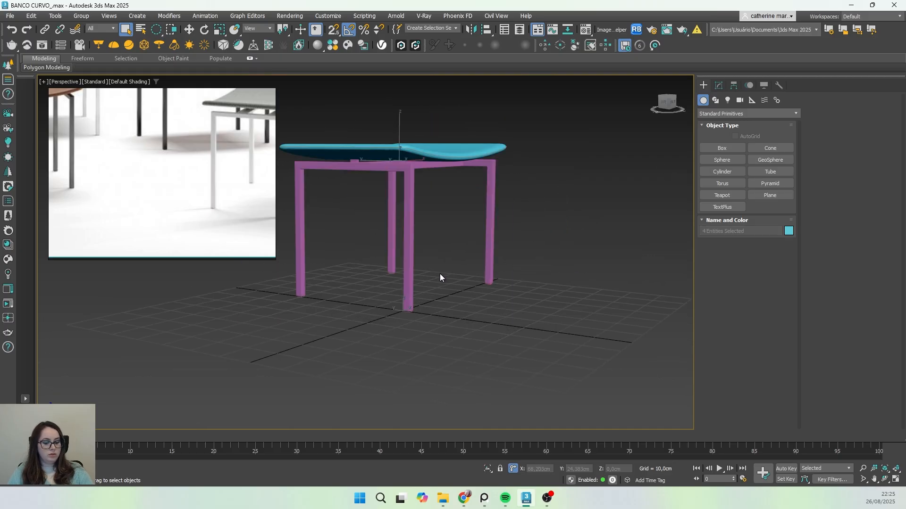
key("w")
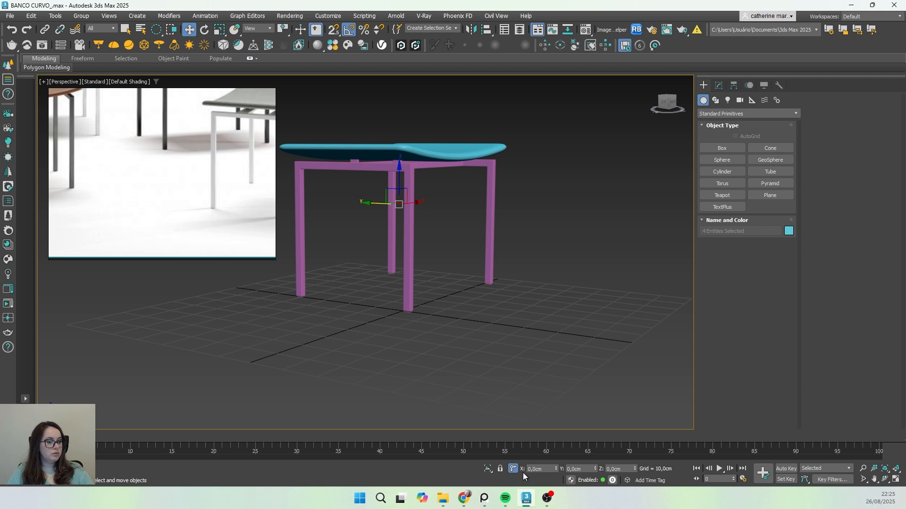
left_click_drag(621, 469, 606, 469)
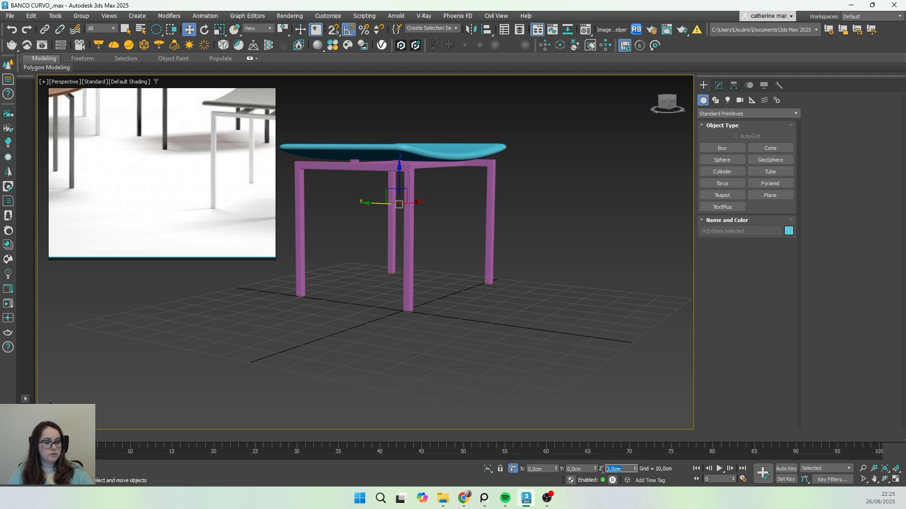
type("0,3")
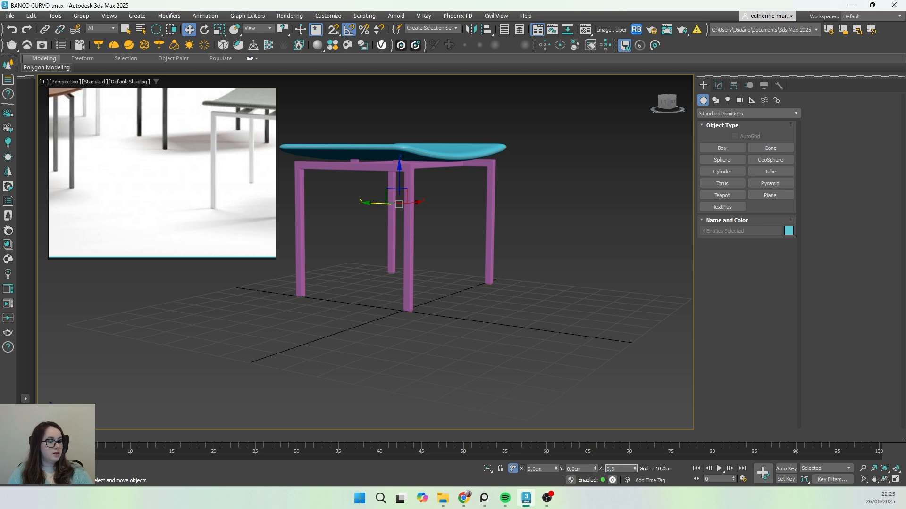
key("Return")
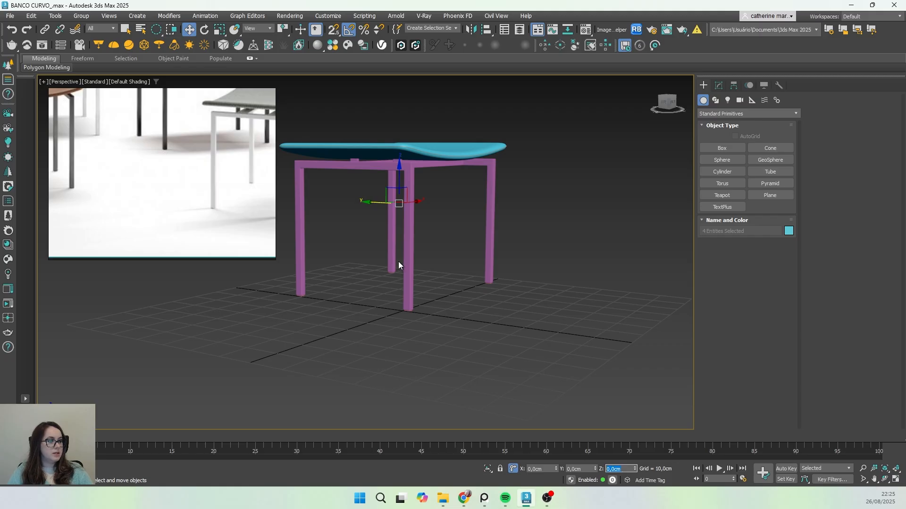
middle_click_drag(398, 261, 426, 330)
key("q")
scroll(422, 332, "up", 5)
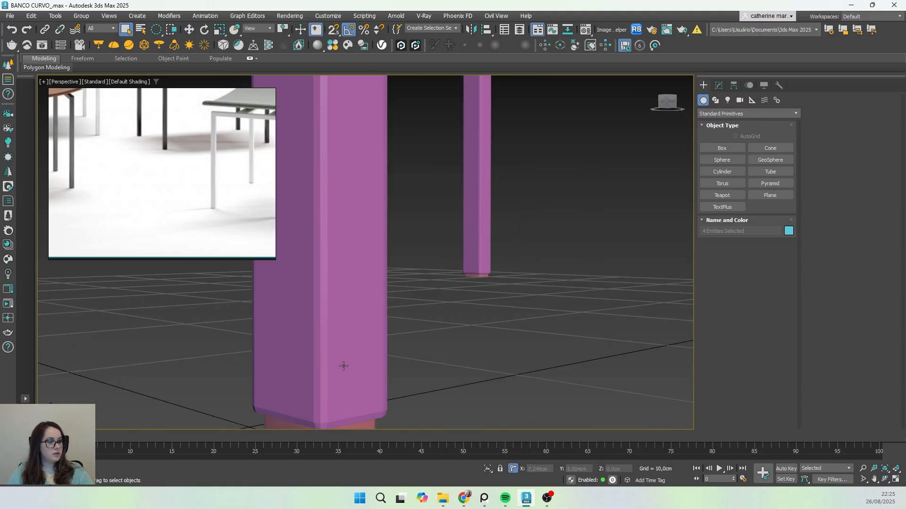
- Inspect the raised stool's foot pads and legs against the floor grid, selecting the foot pads
scroll(387, 322, "down", 3)
middle_click_drag(362, 360, 441, 350)
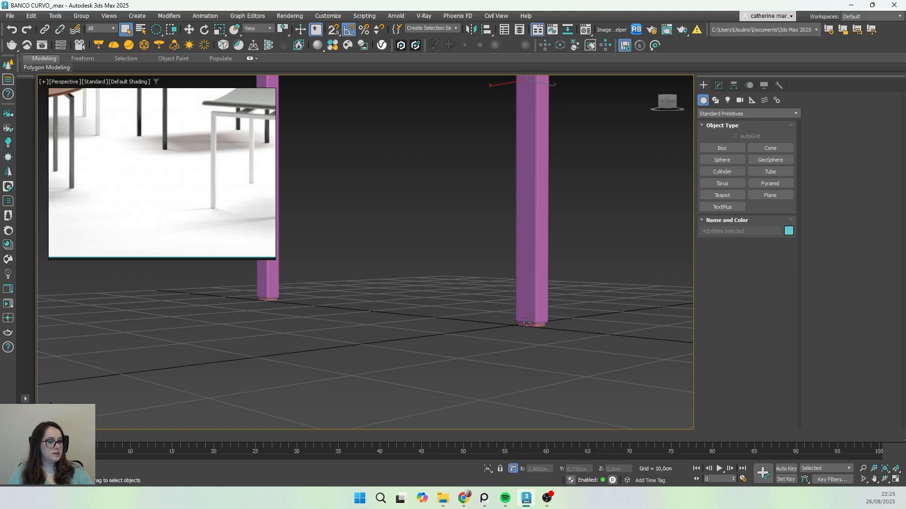
scroll(508, 329, "down", 8)
middle_click_drag(552, 267, 497, 287)
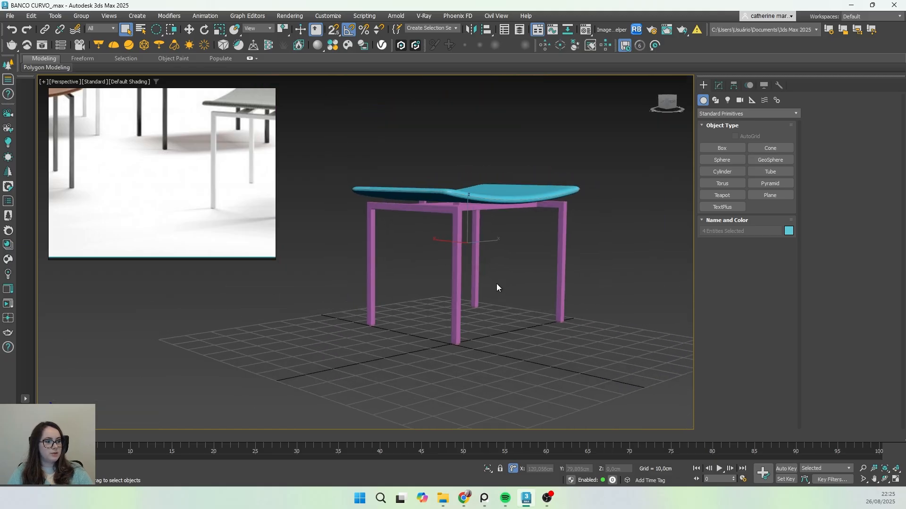
scroll(471, 343, "up", 5)
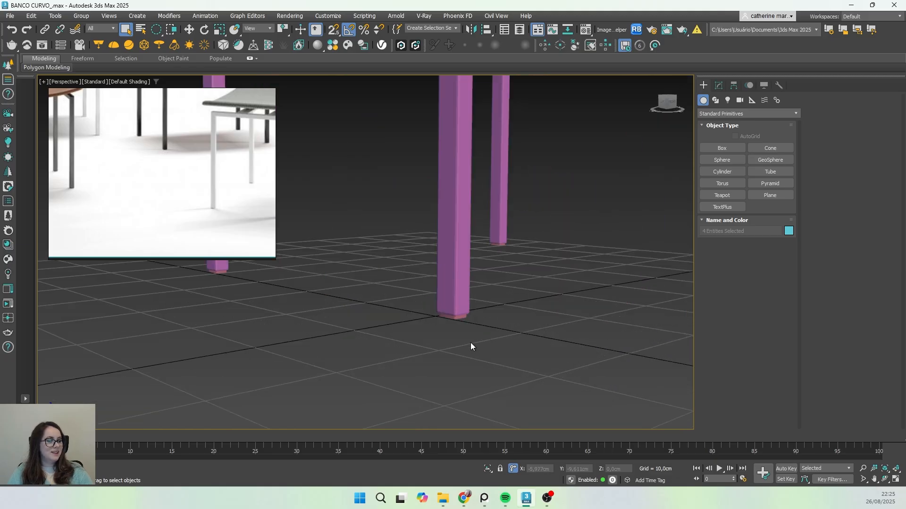
scroll(453, 318, "up", 2)
left_click(453, 318)
scroll(485, 327, "down", 3)
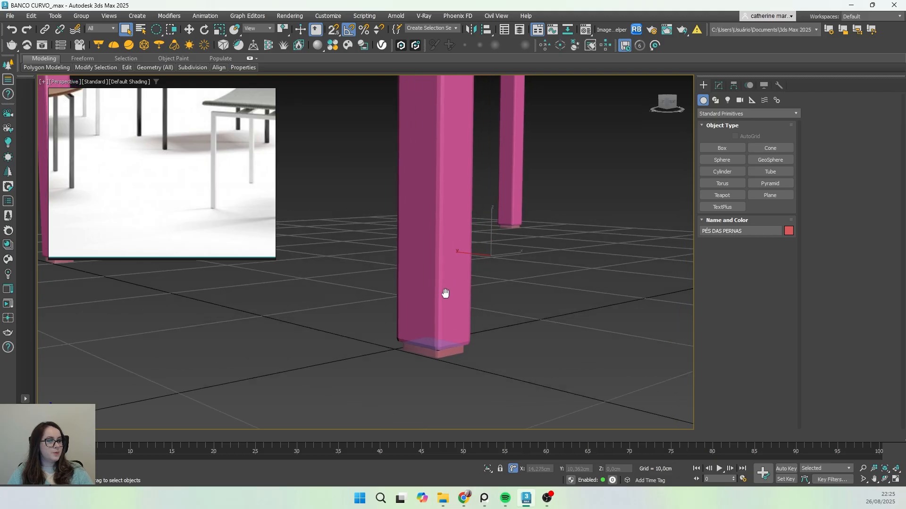
middle_click_drag(446, 295, 435, 313, "alt")
scroll(435, 313, "down", 5)
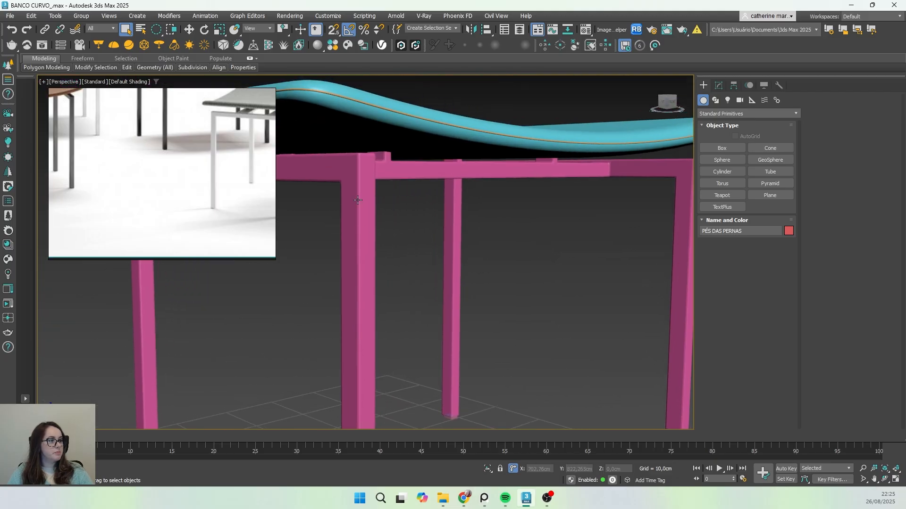
- Select the curved seat and turn on the edged-face display
left_click(364, 181)
scroll(364, 182, "down", 3)
middle_click_drag(368, 182, 388, 243, "alt")
scroll(368, 210, "up", 5)
left_click(369, 210)
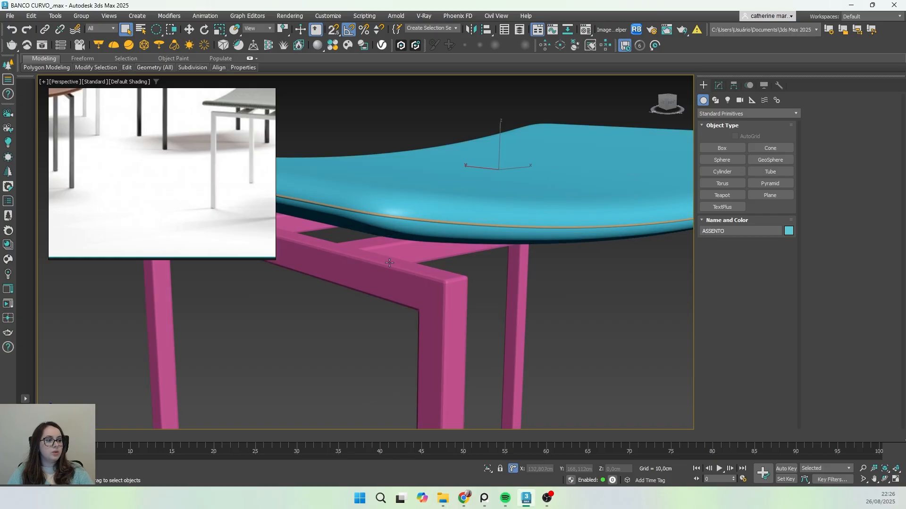
middle_click_drag(394, 256, 390, 268, "alt")
key("F4")
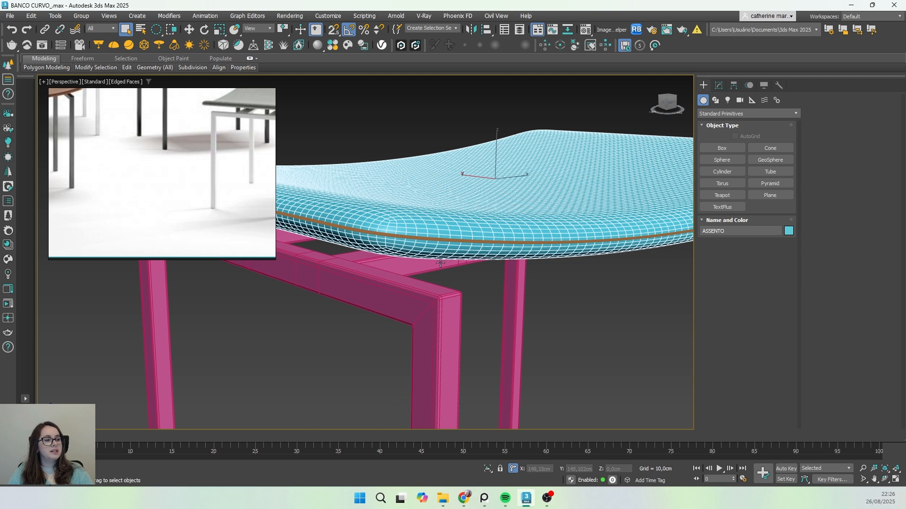
- Examine the seat surfaces in the reference photo up close and in full for comparison with the modeled seat
middle_click_drag(441, 264, 301, 232, "alt")
scroll(174, 170, "down", 5)
middle_click_drag(171, 171, 196, 217)
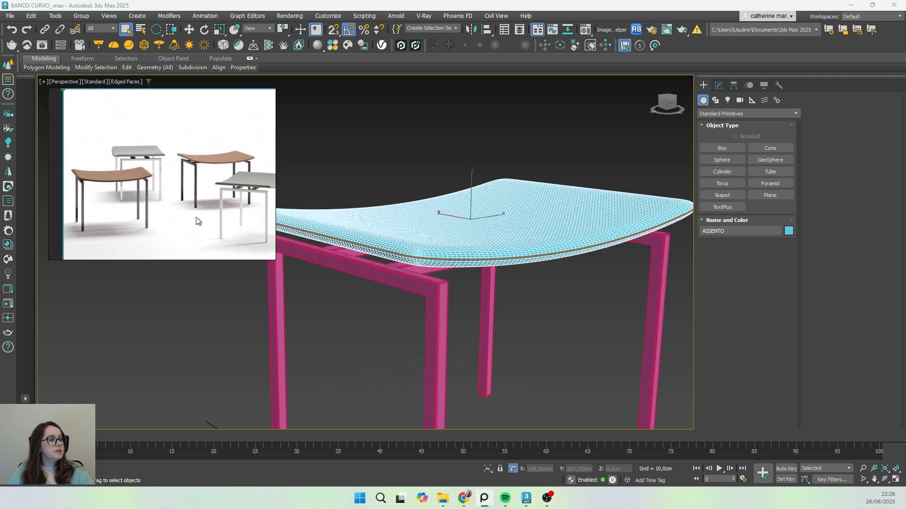
scroll(115, 176, "up", 6)
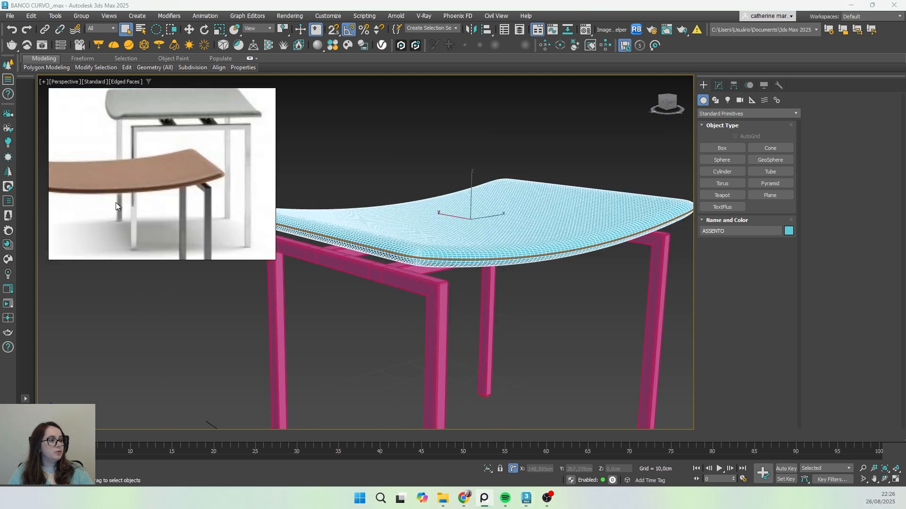
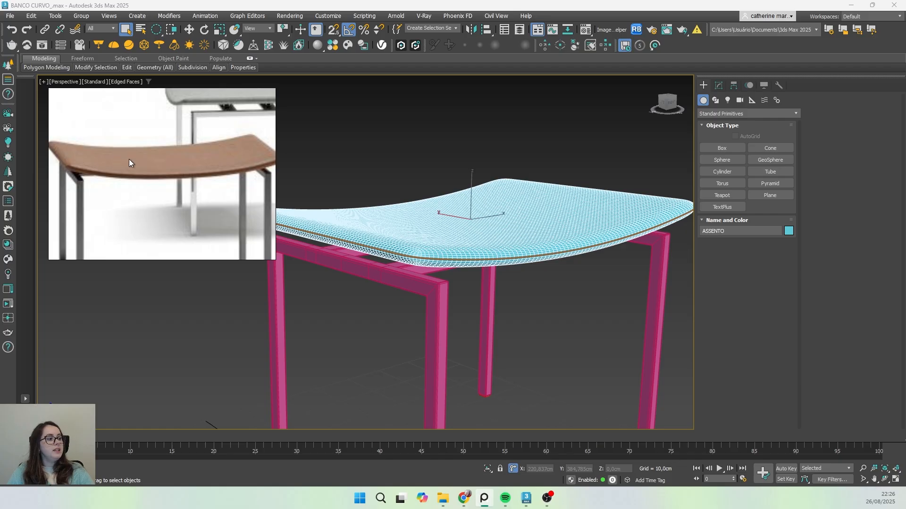
scroll(189, 172, "down", 5)
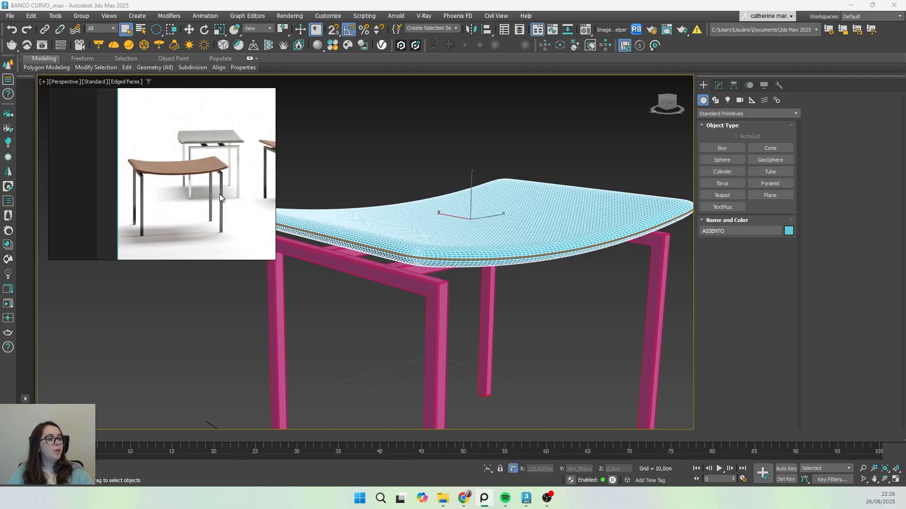
middle_click_drag(219, 194, 145, 192)
scroll(154, 191, "down", 2)
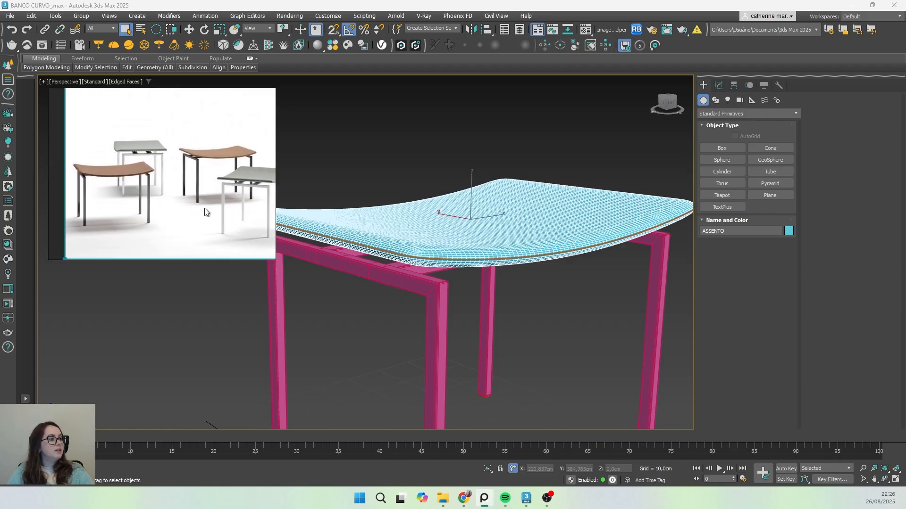
middle_click_drag(205, 208, 183, 208)
scroll(463, 206, "down", 3)
scroll(481, 244, "down", 2)
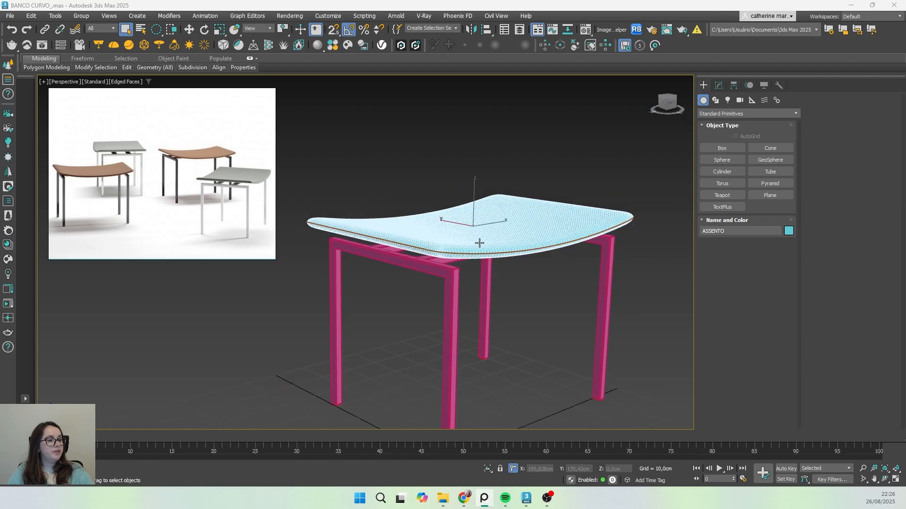
- Add a Noise modifier above the Edit Poly in the seat's modifier stack
middle_click_drag(501, 238, 491, 233)
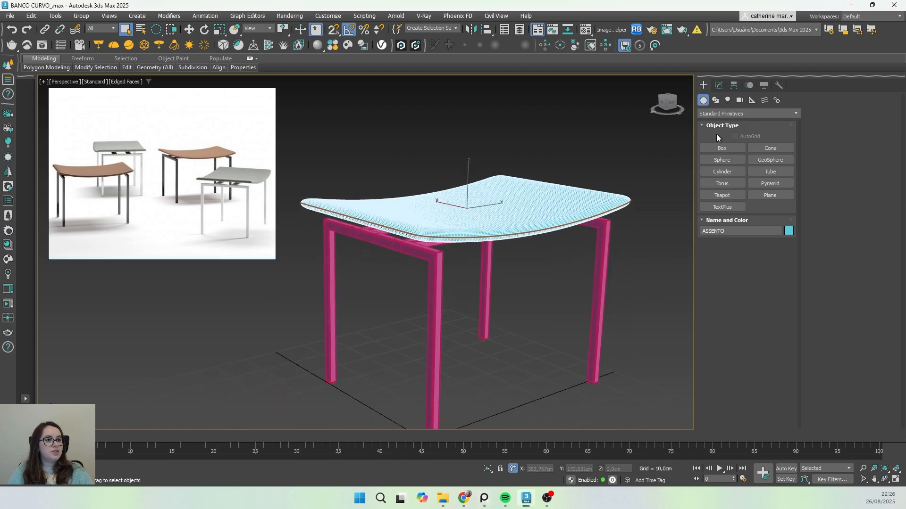
scroll(482, 219, "up", 5)
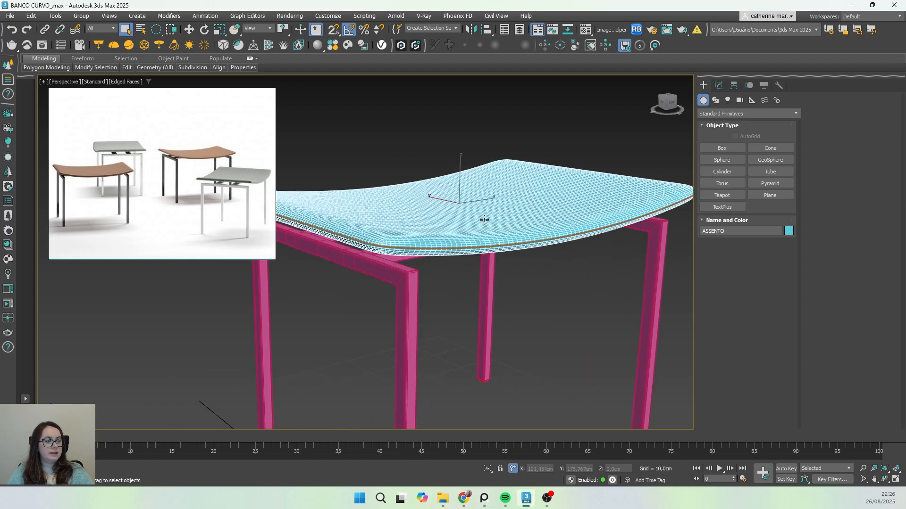
middle_click_drag(481, 239, 525, 260)
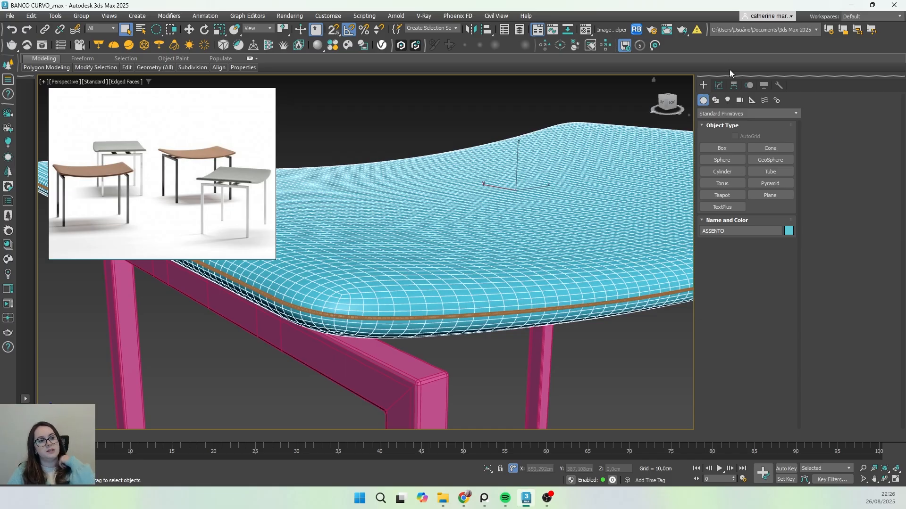
left_click(719, 85)
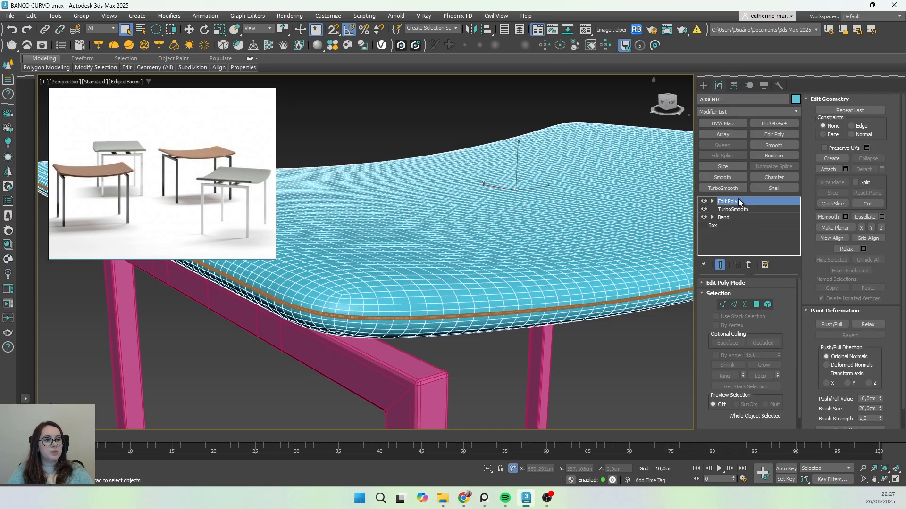
left_click(737, 113)
type("NOI")
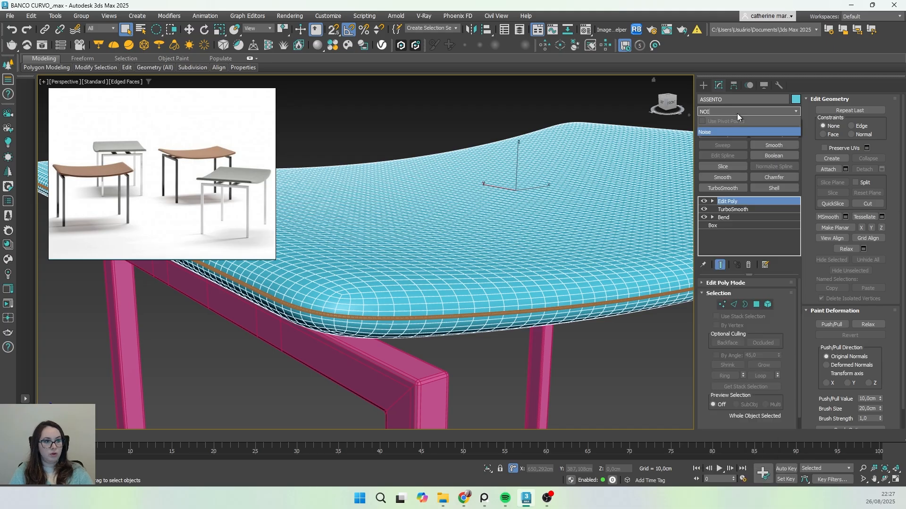
left_click(736, 132)
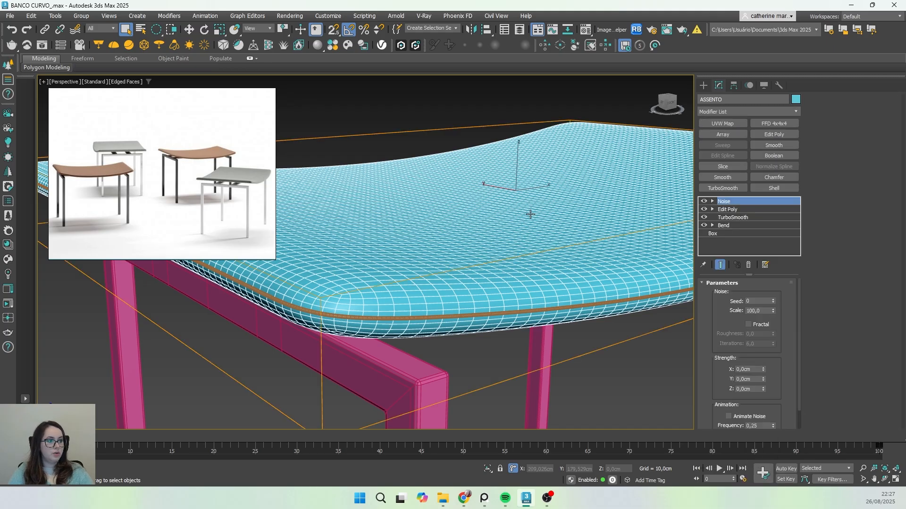
- Set the scale of the seat's Noise modifier to 5
scroll(529, 213, "down", 5)
scroll(564, 230, "up", 1)
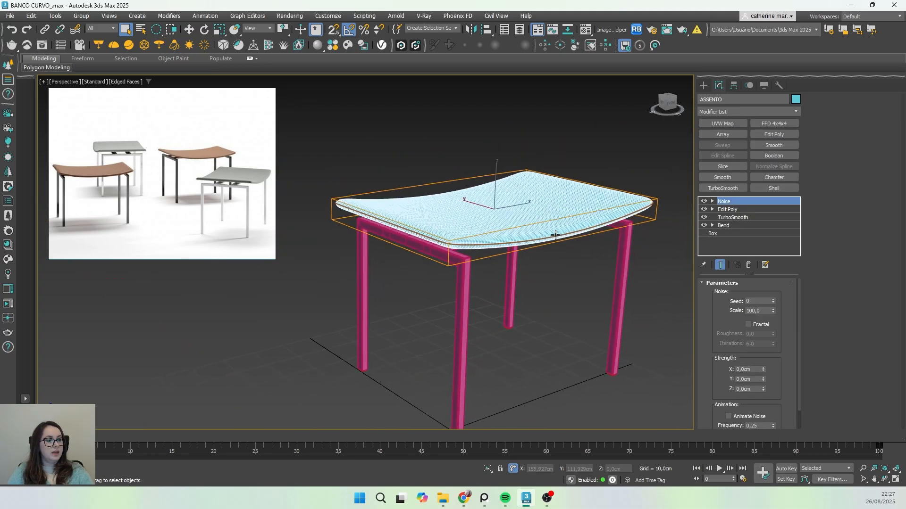
scroll(570, 220, "up", 3)
middle_click_drag(475, 260, 568, 266)
middle_click_drag(509, 241, 504, 255, "alt")
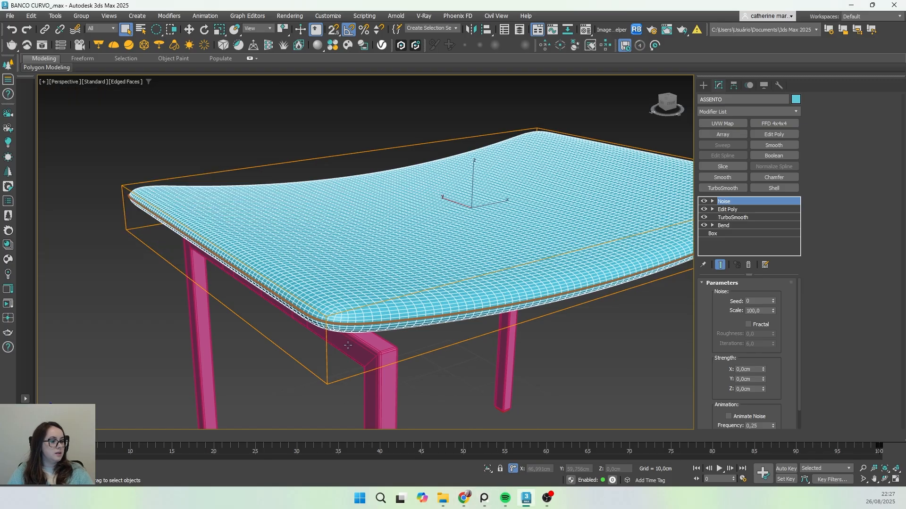
middle_click_drag(289, 304, 352, 278)
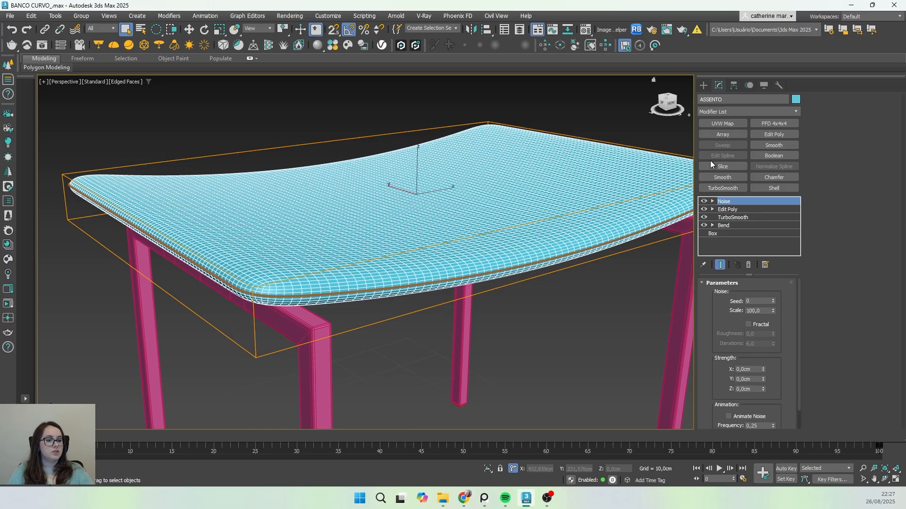
left_click(762, 311)
type("5")
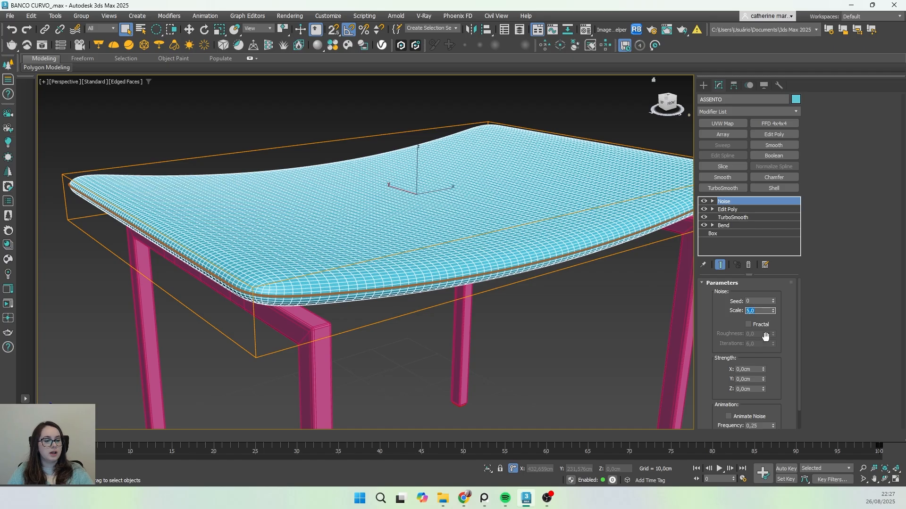
- Try a Z strength of 5 cm in the seat's Noise modifier and inspect the deformed surface
left_click(752, 389)
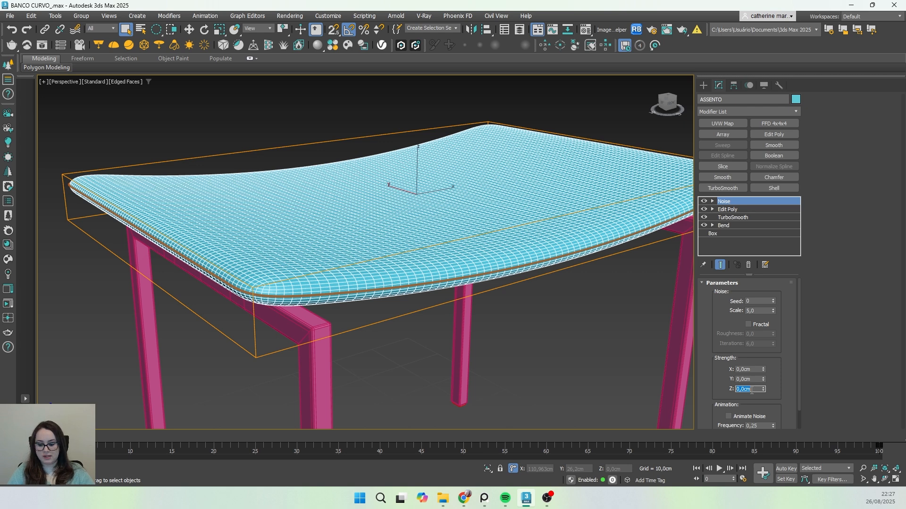
type("5")
key("Return")
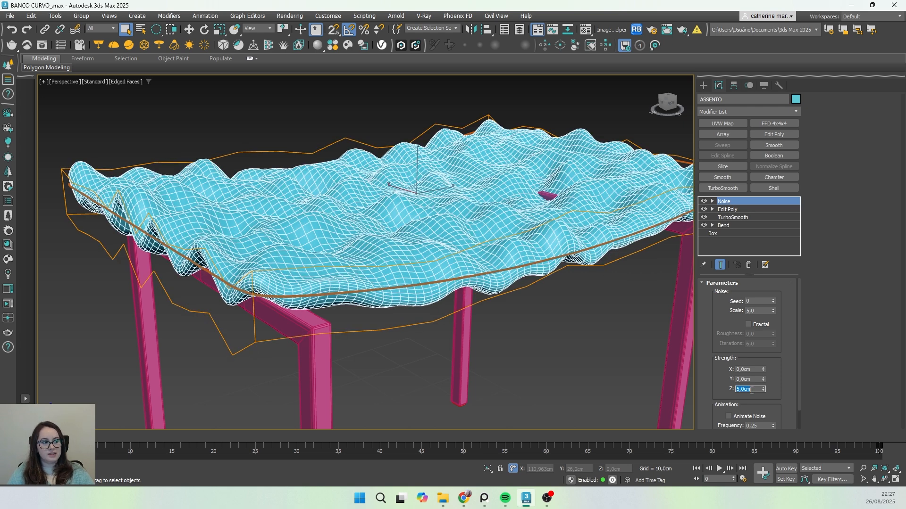
scroll(432, 221, "down", 3)
mouse_move(499, 250)
middle_mouse_down("alt")
mouse_move(406, 246)
mouse_move(438, 217)
mouse_move(458, 267)
middle_mouse_up("alt")
scroll(458, 267, "up", 2)
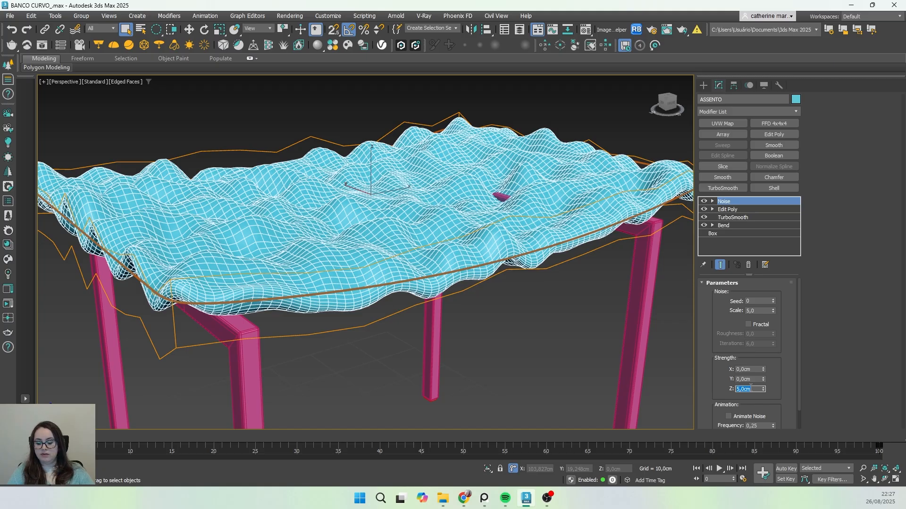
- Reduce the Noise Z strength on the seat to 0,5 cm and check the surface
type("0,5")
key("Return")
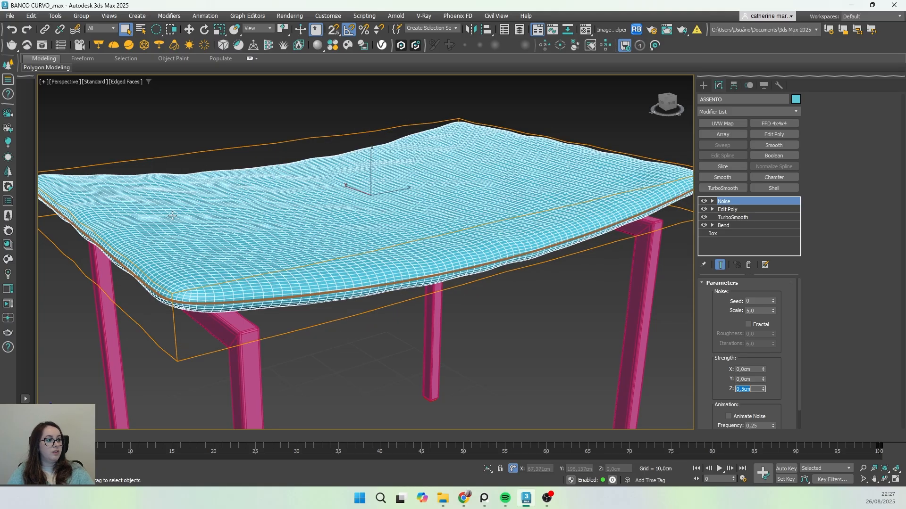
middle_click_drag(172, 216, 219, 243, "alt")
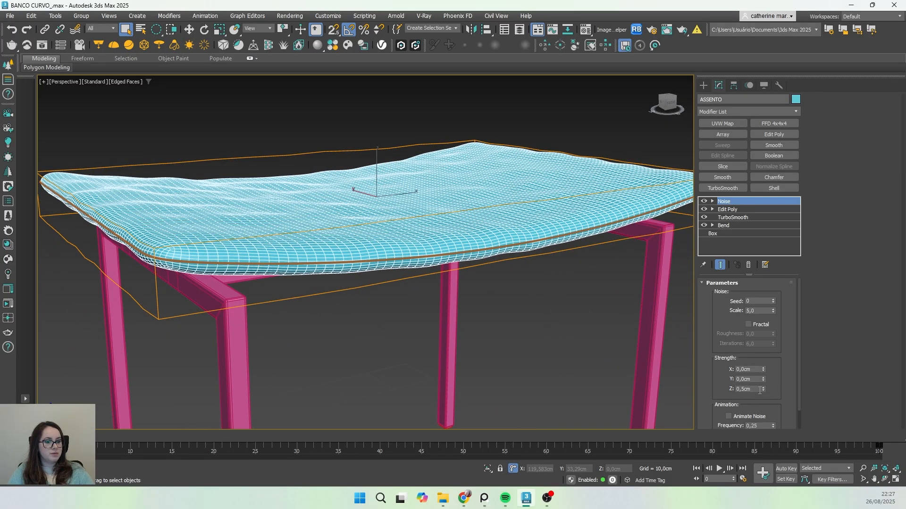
- Try a Noise Z strength of 0,2 cm and inspect the seat's corner and edges
left_click(755, 389)
type("0,")
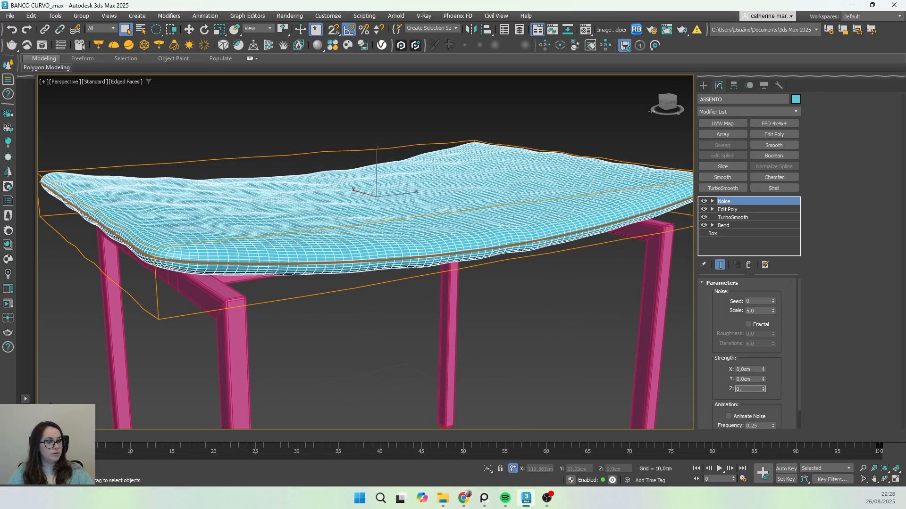
type("2")
key("Return")
mouse_move(350, 279)
middle_mouse_down("alt")
mouse_move(339, 289)
mouse_move(354, 283)
mouse_move(343, 282)
middle_mouse_up("alt")
scroll(230, 255, "up", 5)
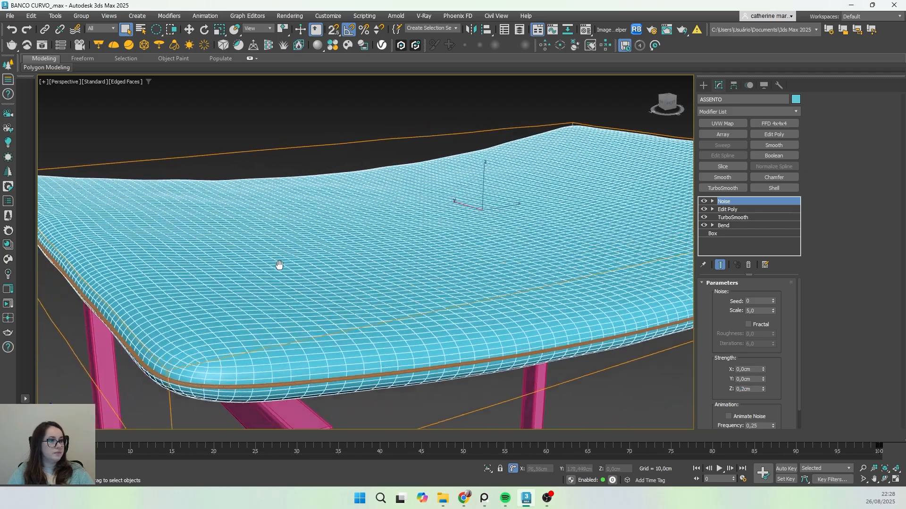
scroll(278, 261, "down", 3)
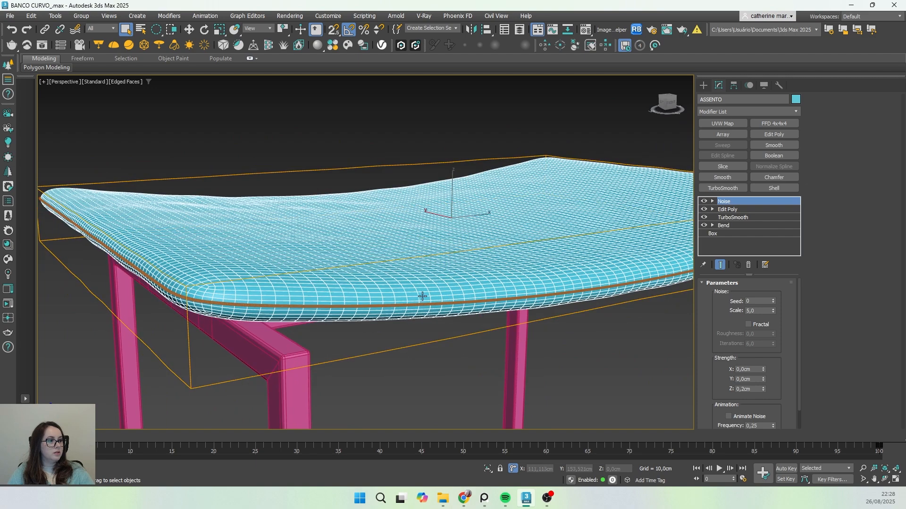
- Set the Noise Z strength of the seat back to 0,5 cm
left_click(751, 388)
type("0,5")
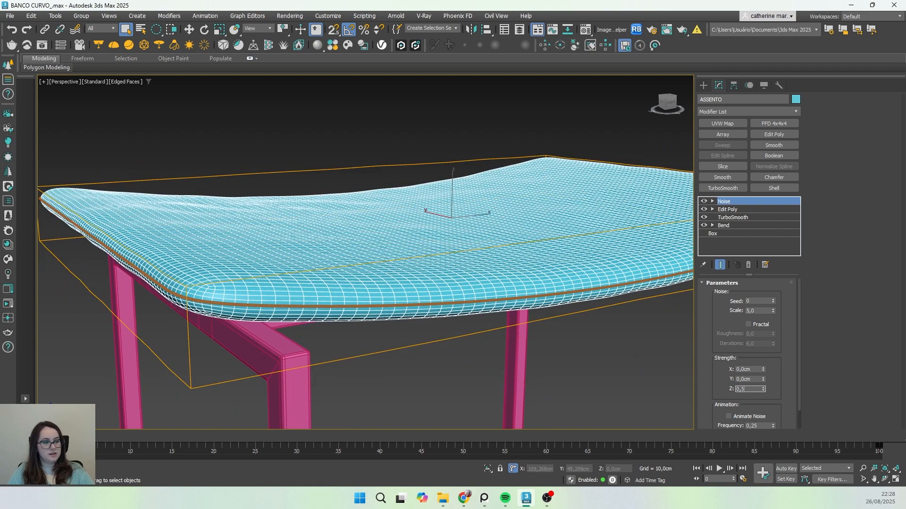
key("Return")
scroll(307, 212, "down", 3)
middle_click_drag(350, 215, 383, 238, "alt")
- Set the Noise X strength of the seat to 0,5 cm and check its surface up close
double_click(749, 370)
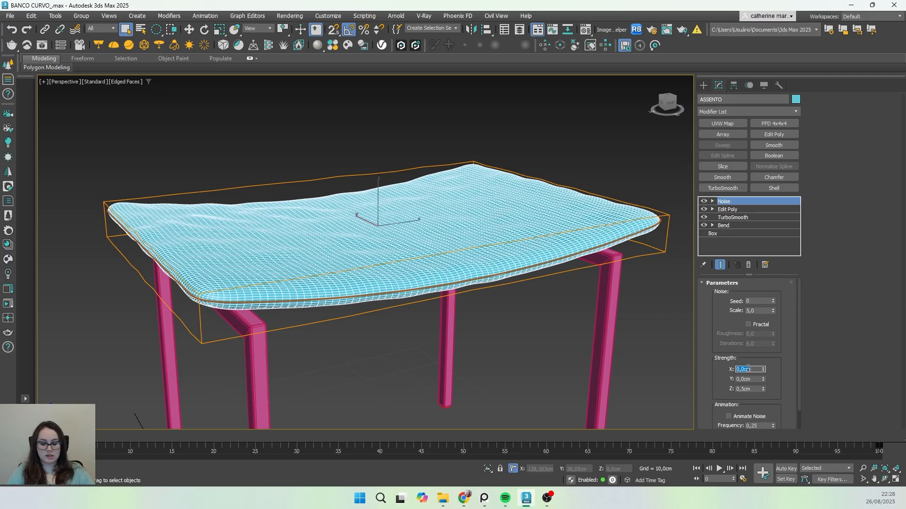
type("0,5")
key("Return")
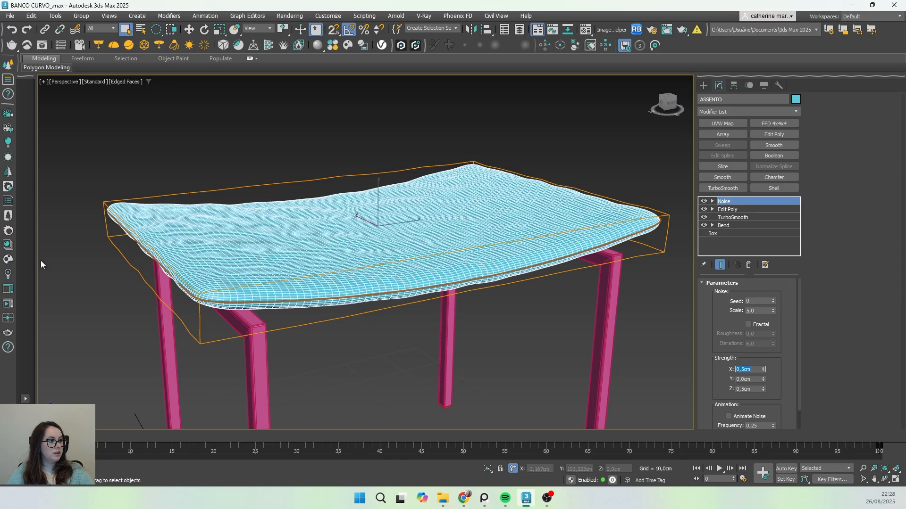
scroll(209, 288, "up", 2)
scroll(168, 278, "up", 2)
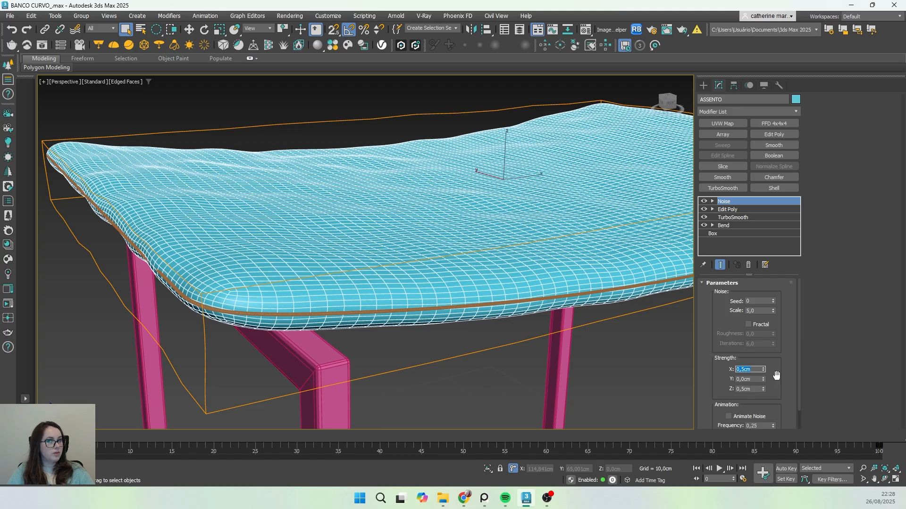
- Try a Noise Y strength of 0,5 cm on the seat
left_click(750, 380)
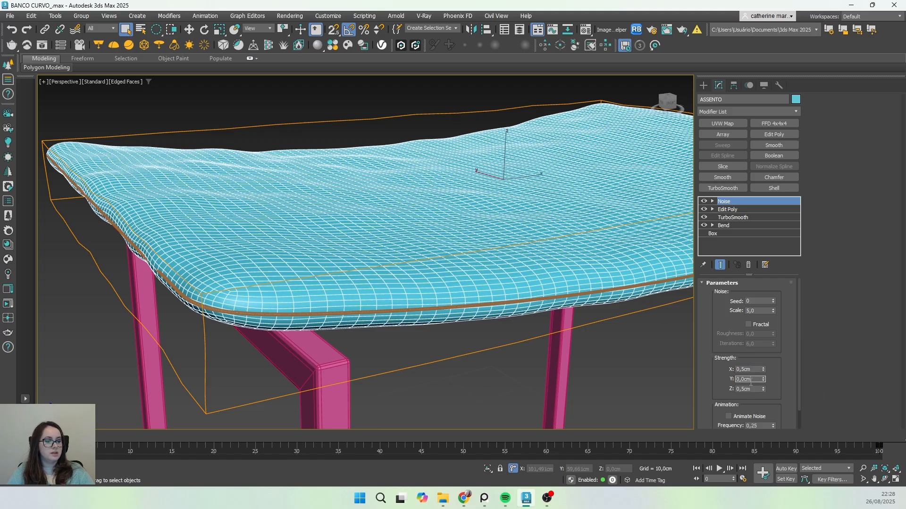
double_click(751, 381)
type("0,5")
key("Return")
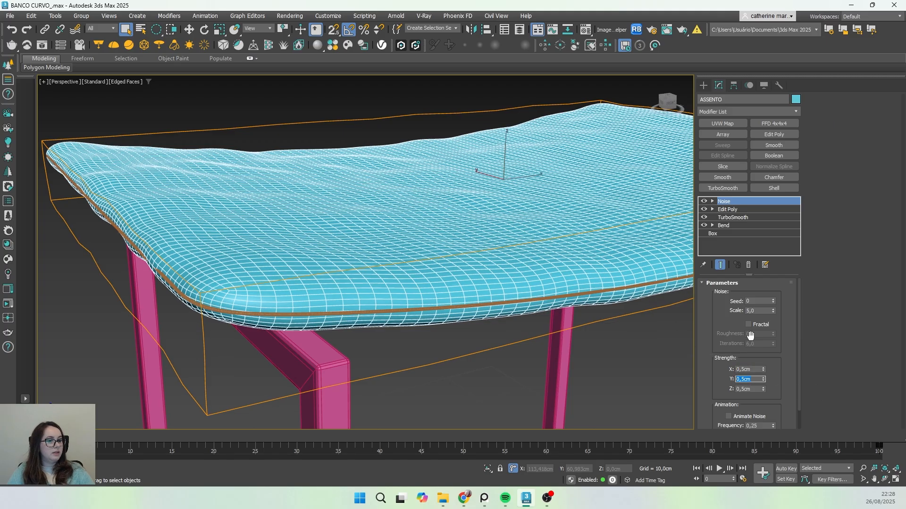
- Examine the seat's rippled surface from above and around its corner and edges
middle_click_drag(350, 280, 395, 285, "alt")
key("t")
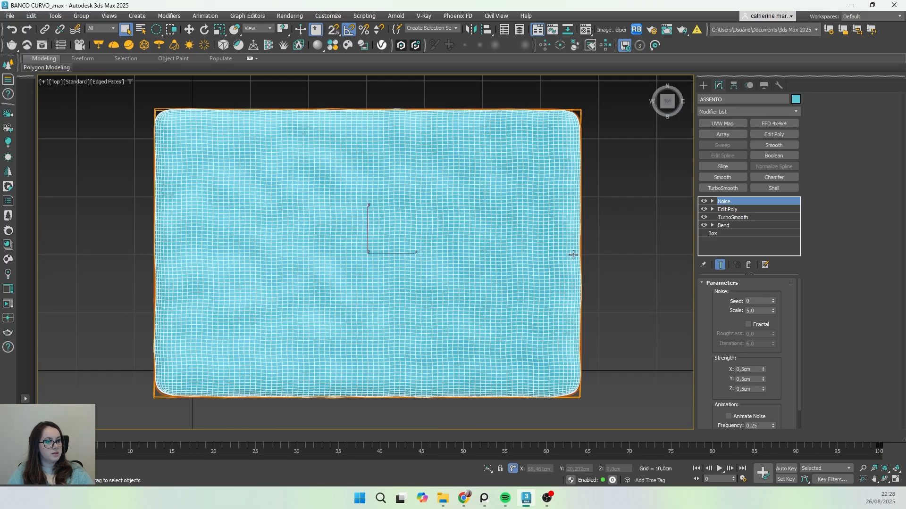
scroll(479, 335, "down", 3)
middle_click_drag(384, 384, 414, 303, "alt")
scroll(414, 303, "up", 5)
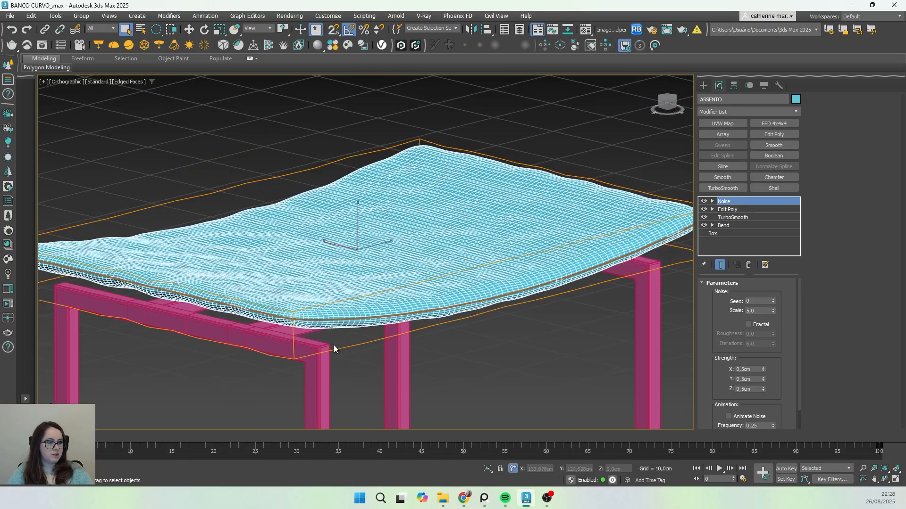
middle_click_drag(333, 344, 344, 339, "alt")
scroll(259, 323, "up", 3)
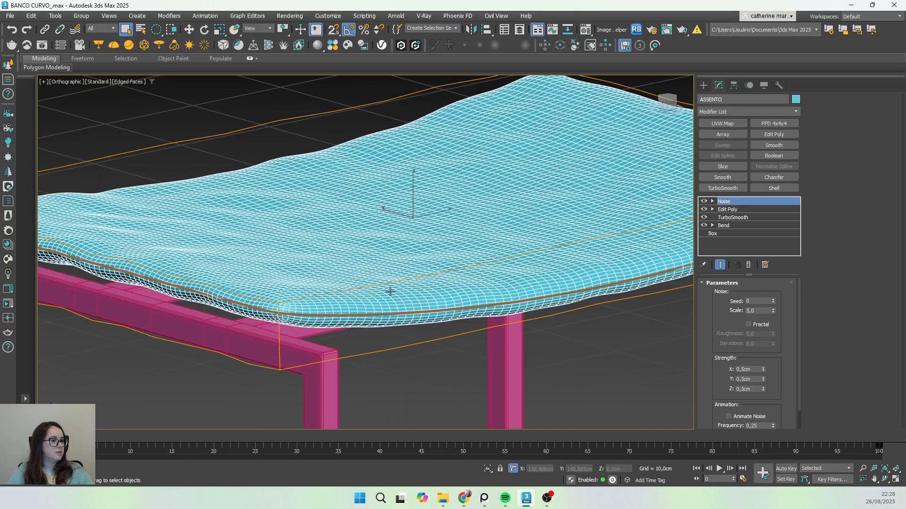
scroll(390, 292, "down", 3)
middle_click_drag(329, 297, 293, 307, "alt")
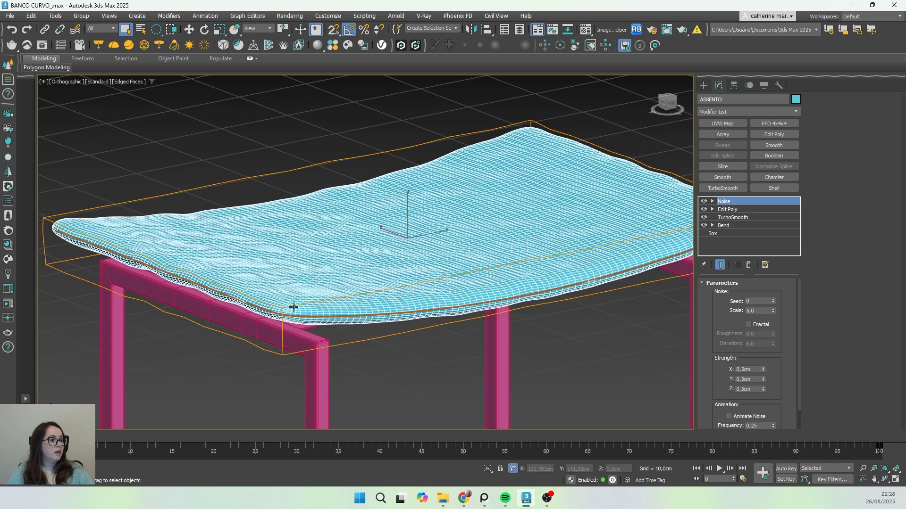
scroll(293, 307, "up", 2)
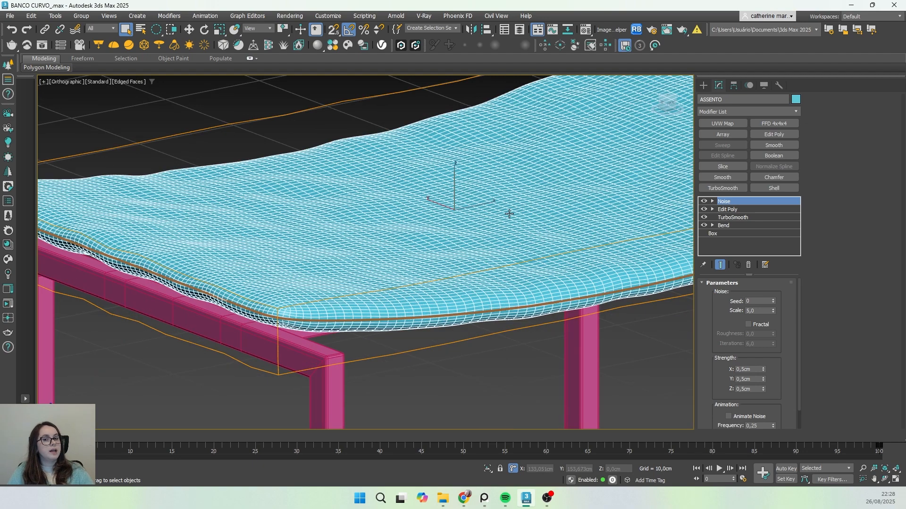
scroll(509, 214, "down", 3)
scroll(472, 203, "up", 2)
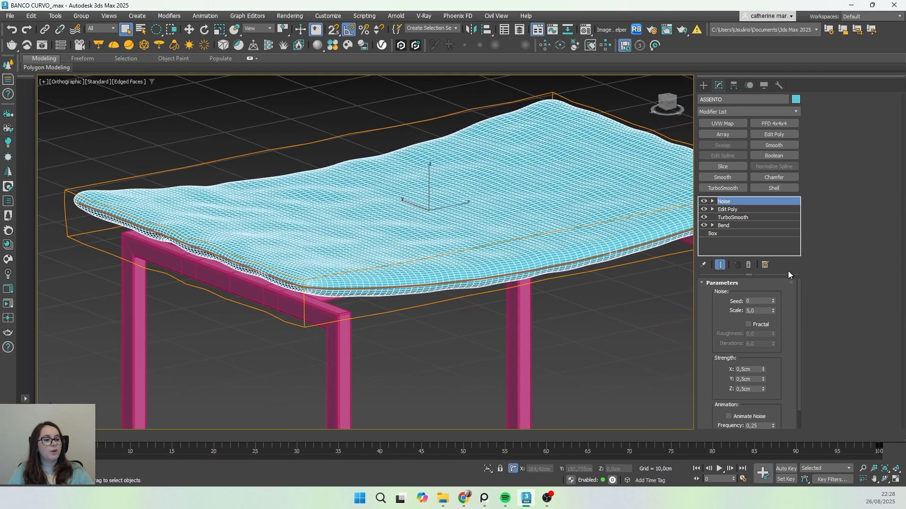
- Try Noise scale values of 2, 1, 2,5 and 3 on the seat, returning to 2
left_click(765, 312)
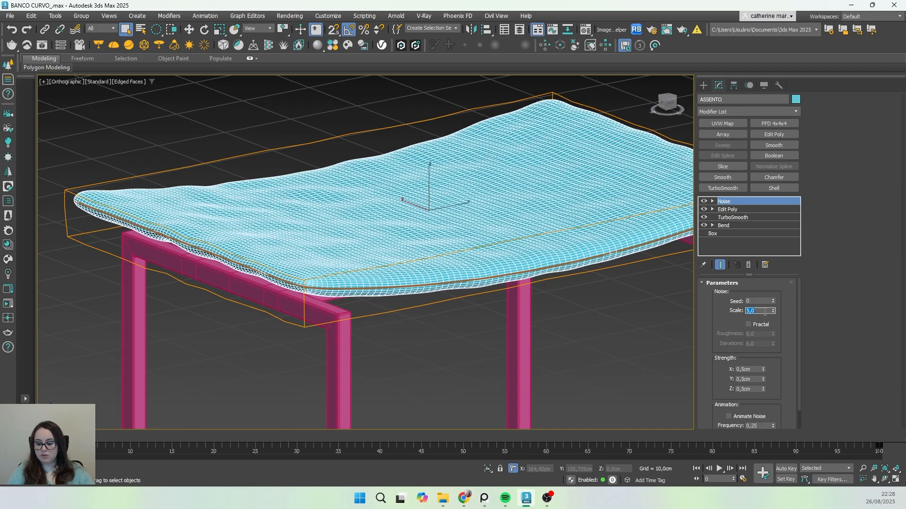
type("2")
key("Return")
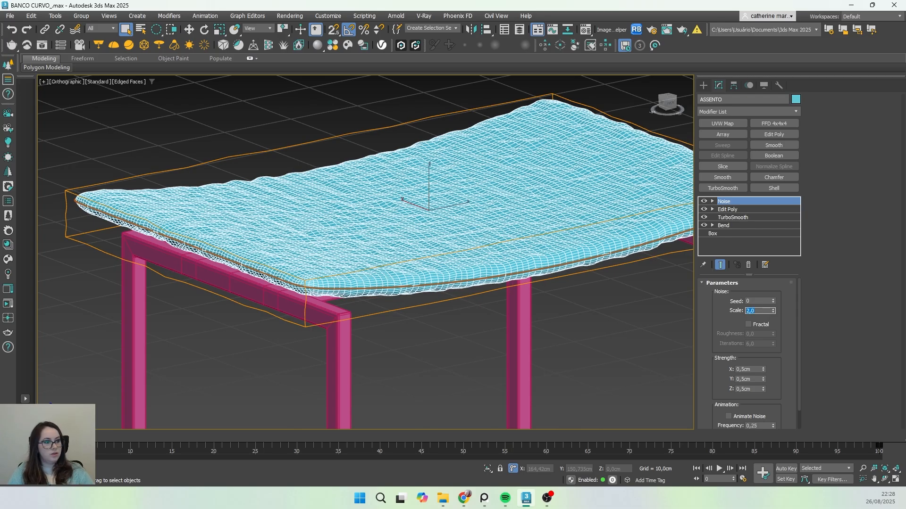
type("1")
key("Return")
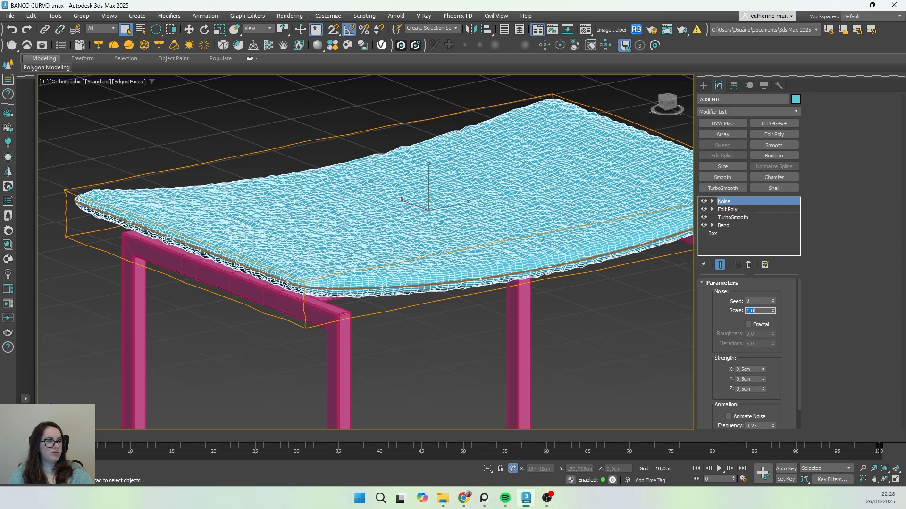
key("Return")
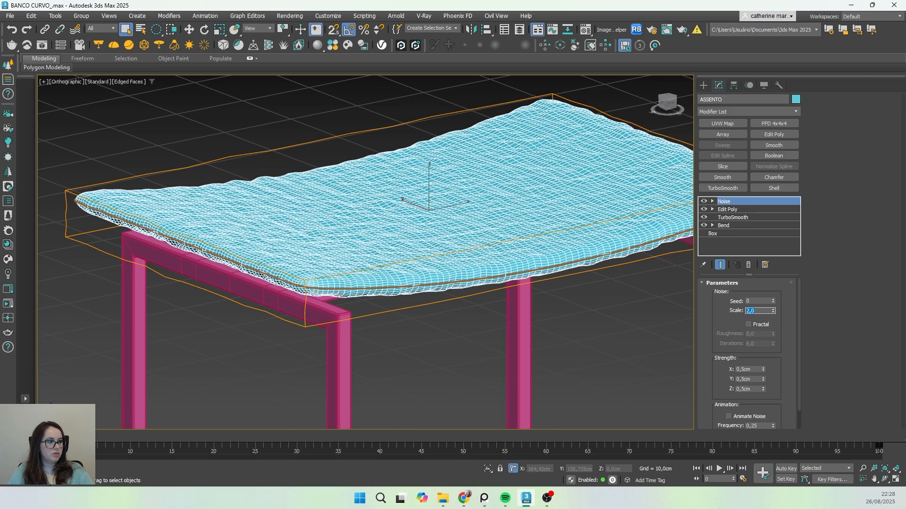
type("2,5")
key("Return")
type("3")
key("Return")
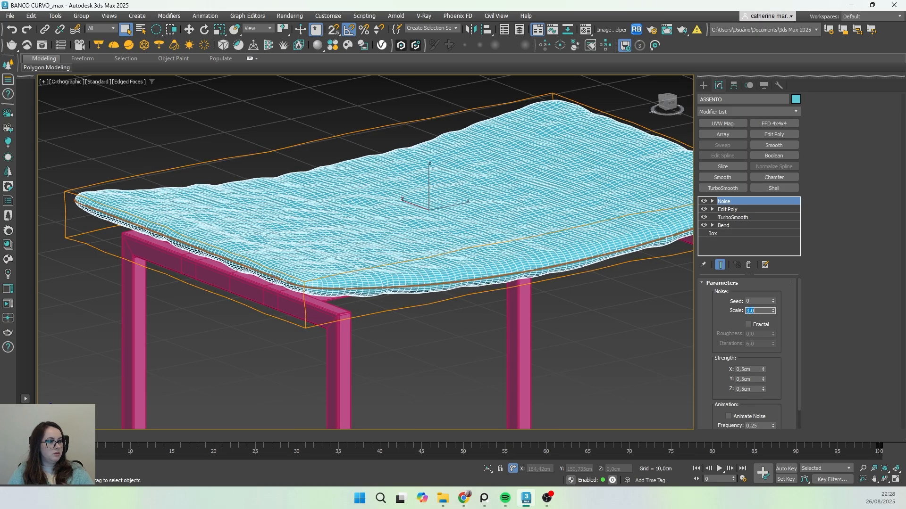
key("Return")
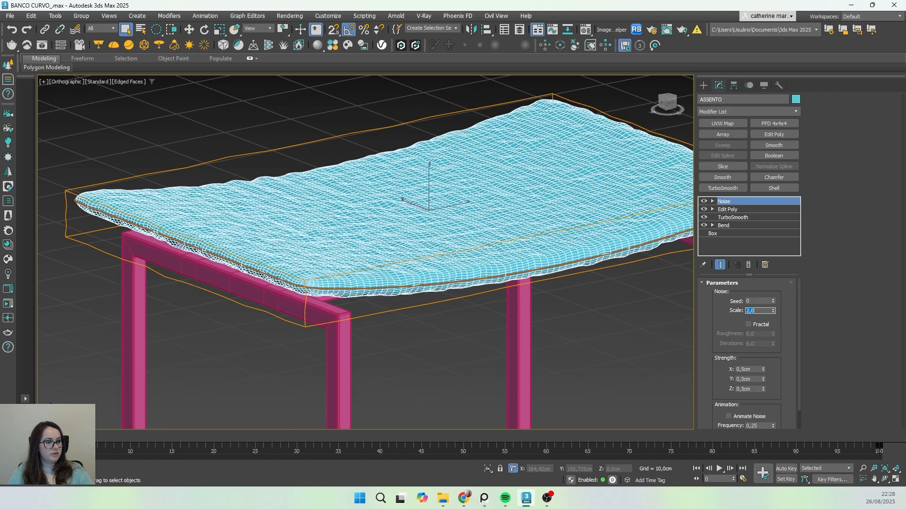
- Try a Noise strength of 0,2 cm on the seat's X, Y and Z axes and check the surface
left_click(754, 371)
type("0")
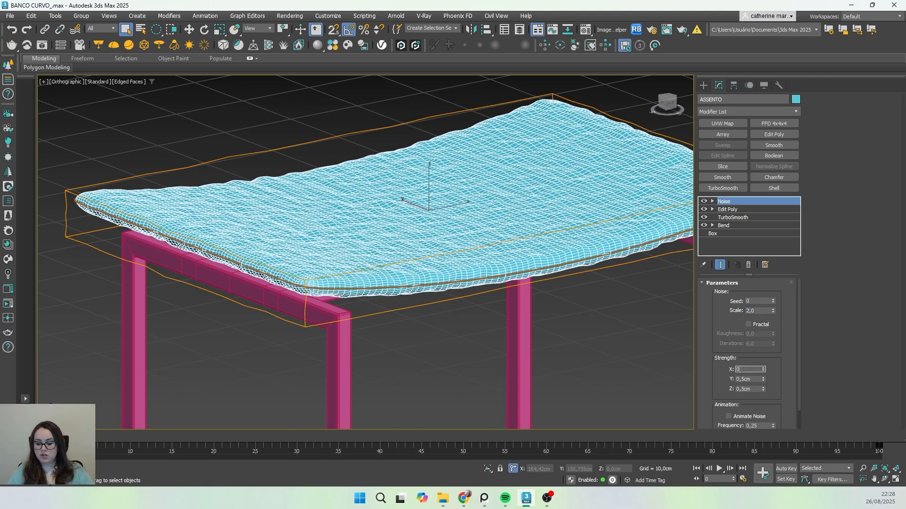
type(",2")
key("Return")
left_click(750, 379)
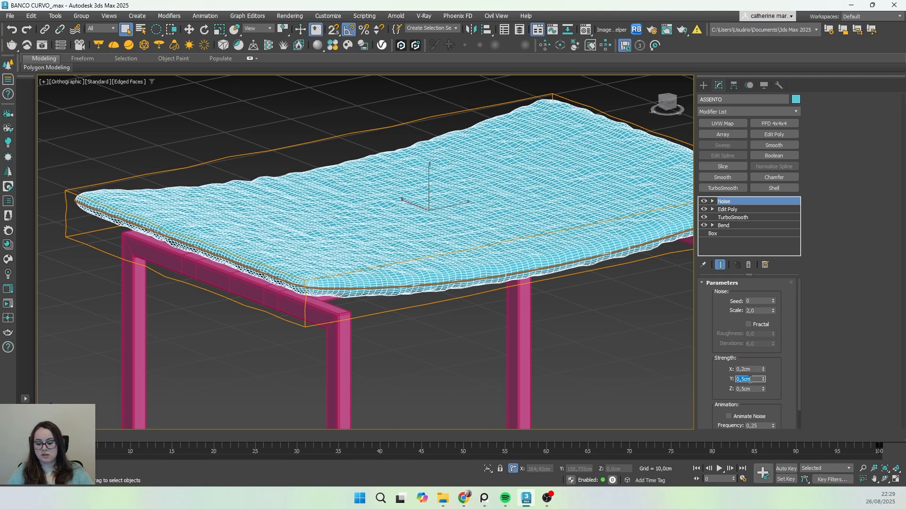
type("0,2")
key("Return")
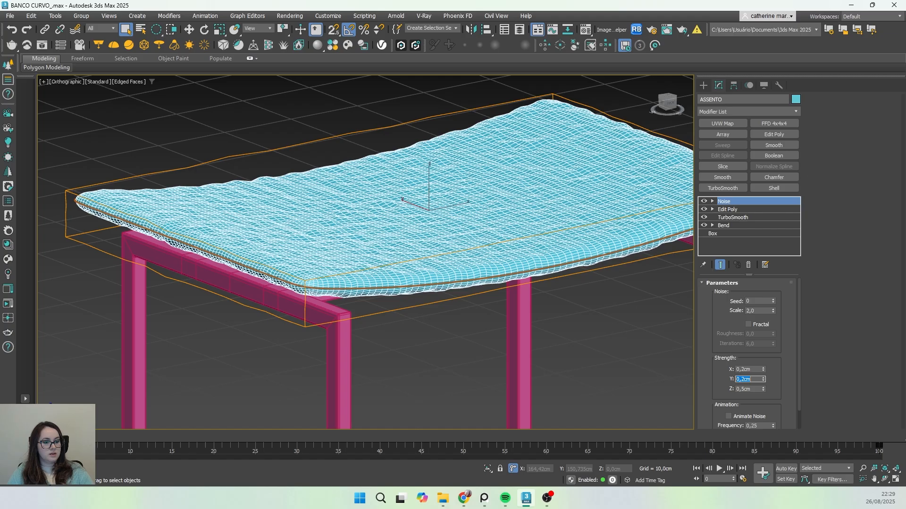
left_click(747, 388)
type("0,2")
key("Return")
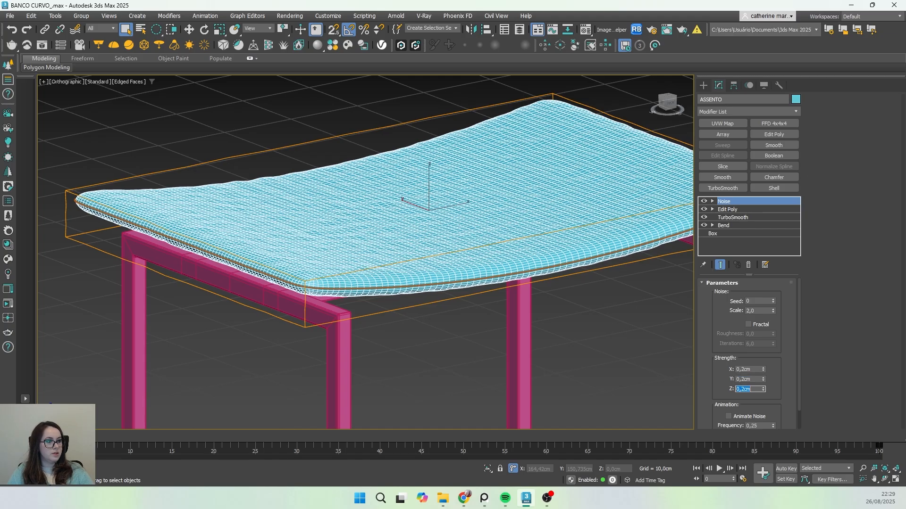
middle_click_drag(460, 275, 410, 283, "alt")
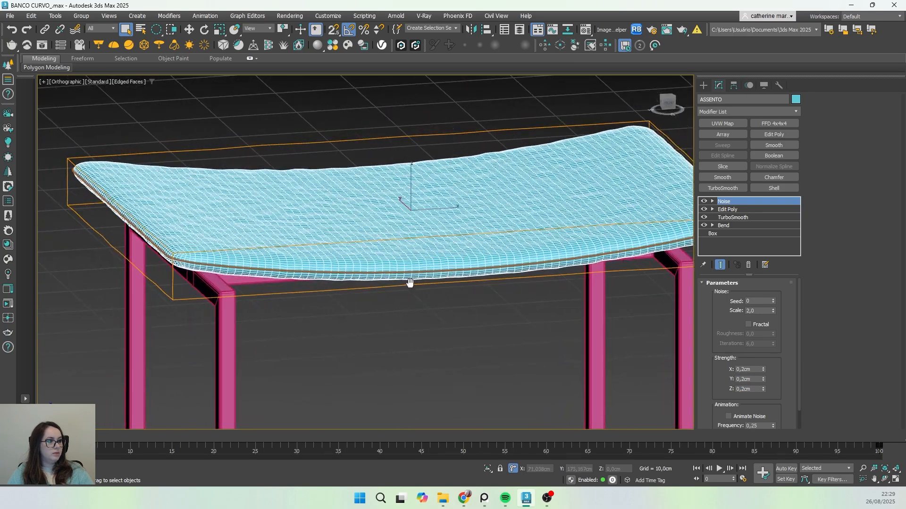
- Set the seat's Noise strength to 0,1 cm in X, 0,1 cm in Y and 0,15 cm in Z
double_click(745, 369)
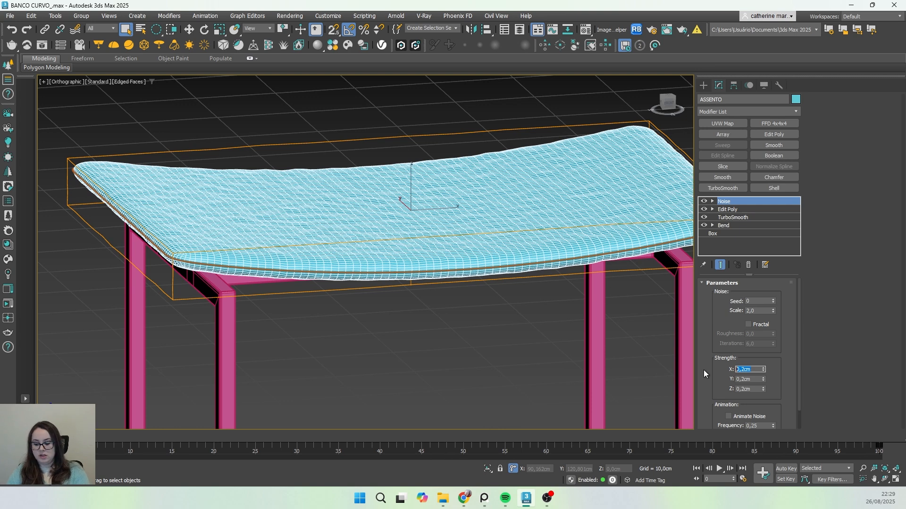
type("0,1")
key("Return")
double_click(748, 380)
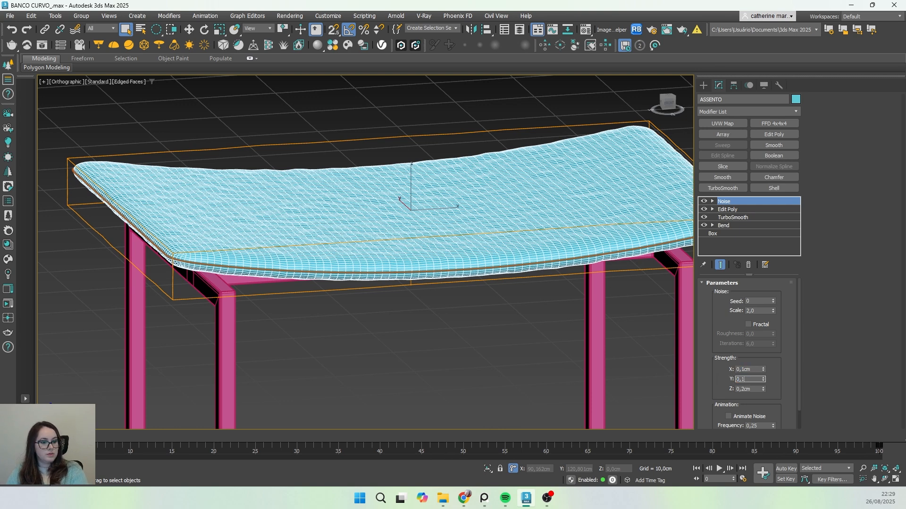
double_click(749, 389)
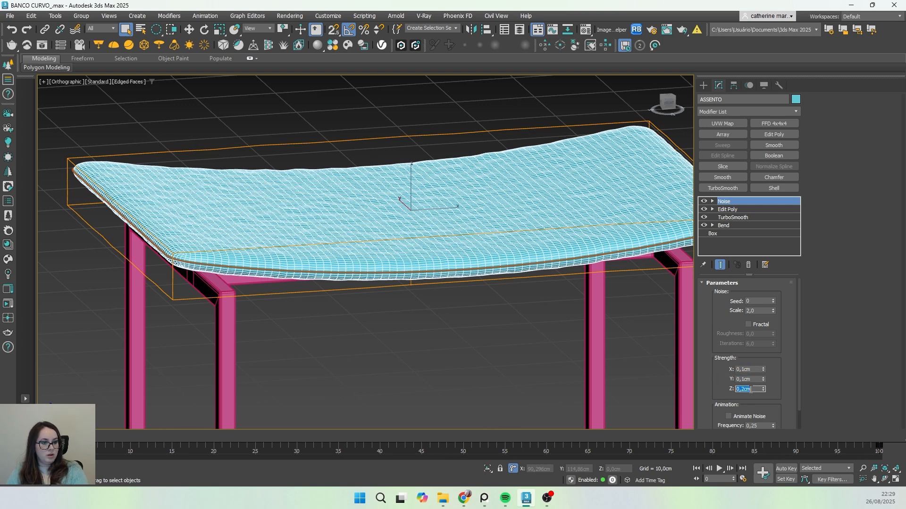
type("0")
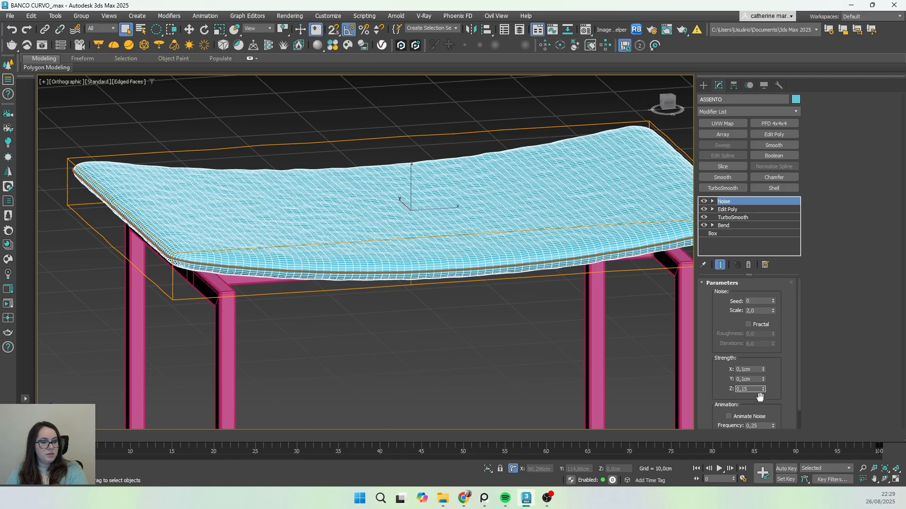
- Set the seat's Noise scale to 3 and turn off the edged-faces display
double_click(764, 310)
key("Return")
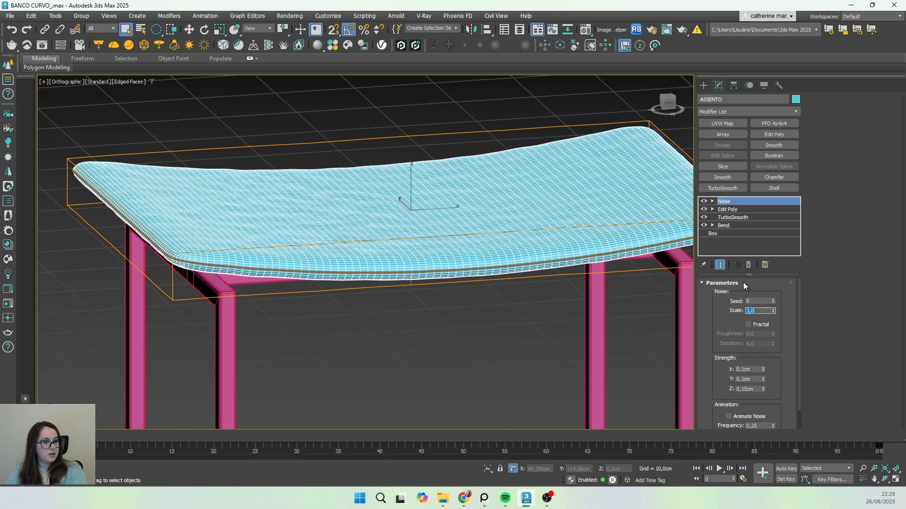
mouse_move(508, 273)
middle_mouse_down()
mouse_move(452, 249)
mouse_move(465, 250)
middle_mouse_up()
key("F4")
- Inspect the shaded seat surface up close, then frame the seat in the perspective view
middle_click_drag(386, 211, 429, 208, "alt")
scroll(427, 208, "up", 3)
middle_click_drag(367, 177, 370, 188)
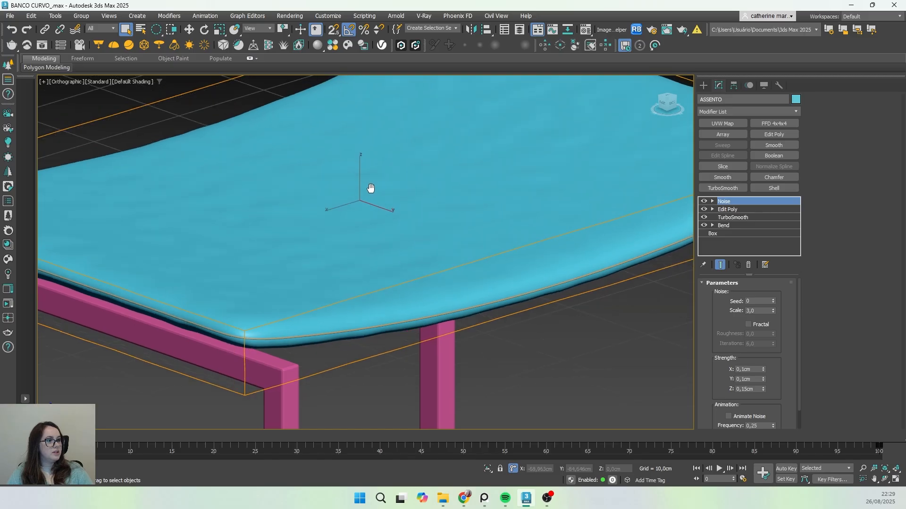
scroll(369, 187, "up", 2)
key("p")
key("z")
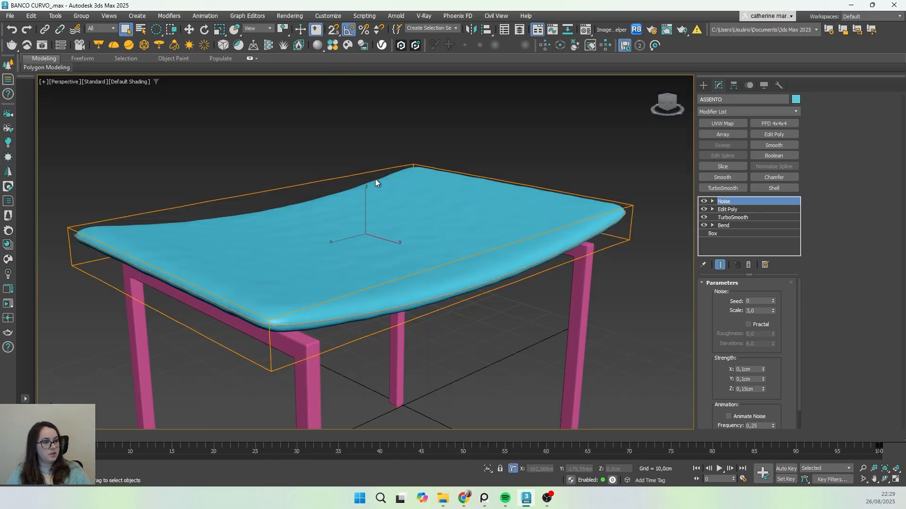
middle_click_drag(324, 274, 322, 221)
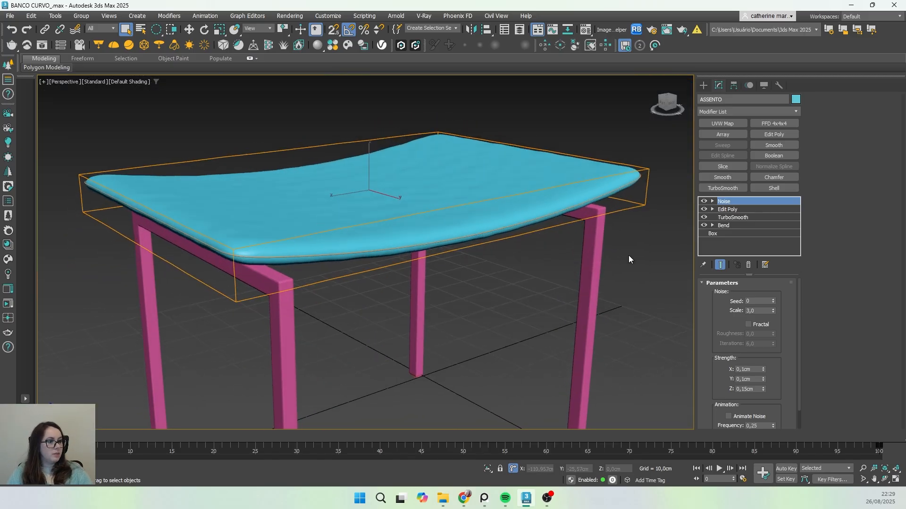
- Deselect the seat and examine the whole shaded stool in perspective
left_click(703, 85)
left_click(637, 201)
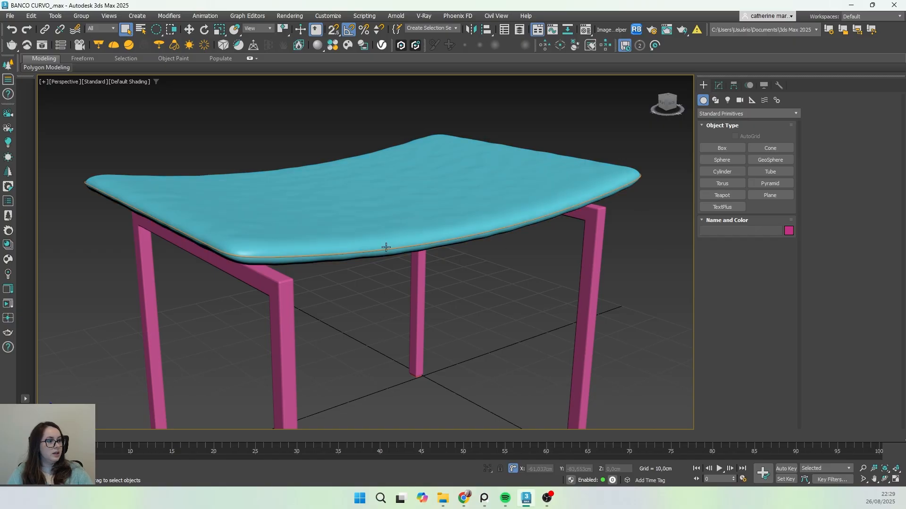
middle_click_drag(333, 351, 278, 294)
scroll(371, 296, "down", 3)
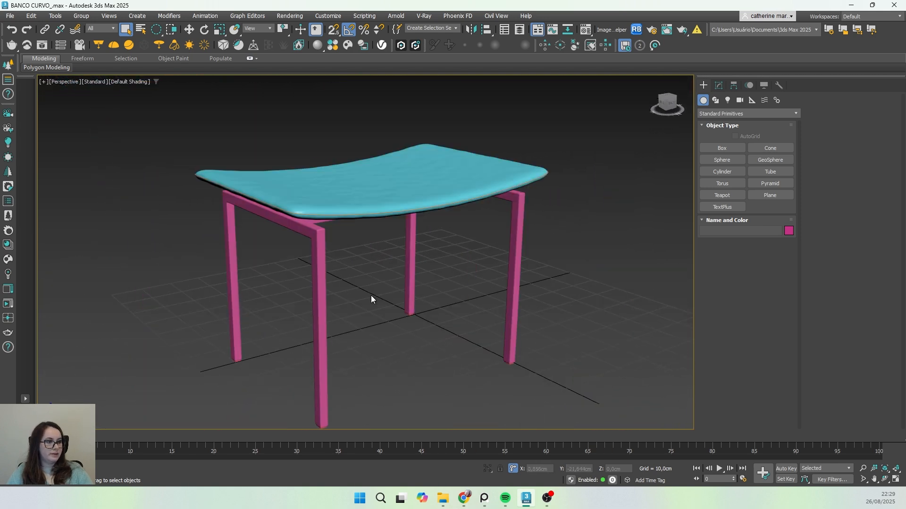
middle_click_drag(350, 370, 388, 323)
mouse_move(388, 323)
middle_mouse_down("alt")
mouse_move(377, 321)
mouse_move(382, 332)
mouse_move(382, 322)
middle_mouse_up("alt")
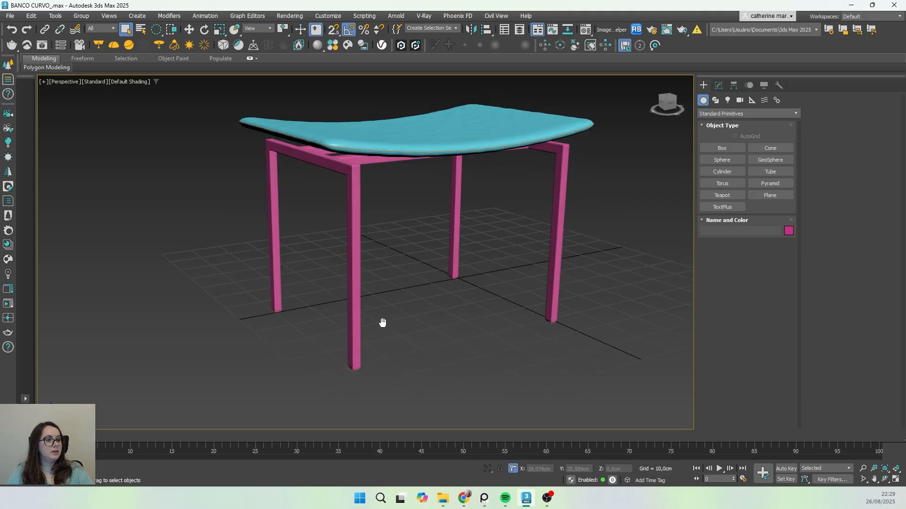
middle_click_drag(446, 239, 432, 242)
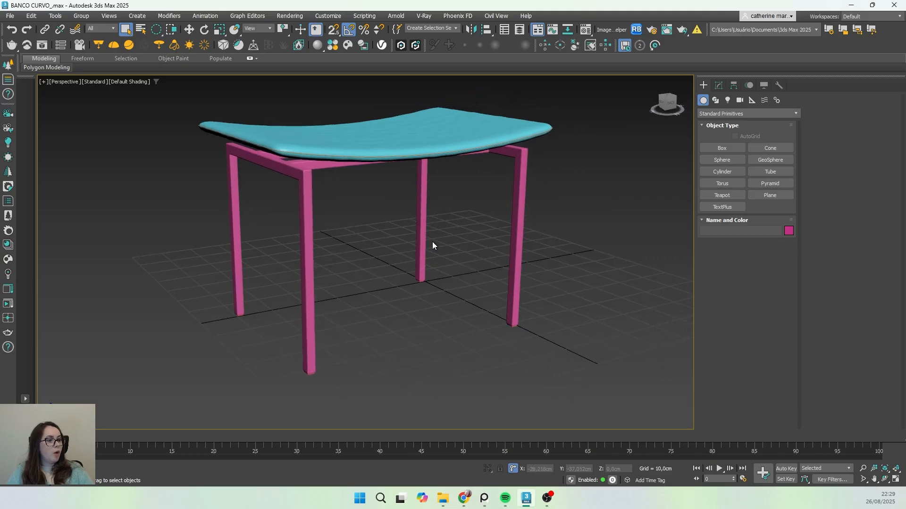
- Change the object color of the stool's legs to the gray from the basic palette
left_click(512, 203)
left_click(788, 231)
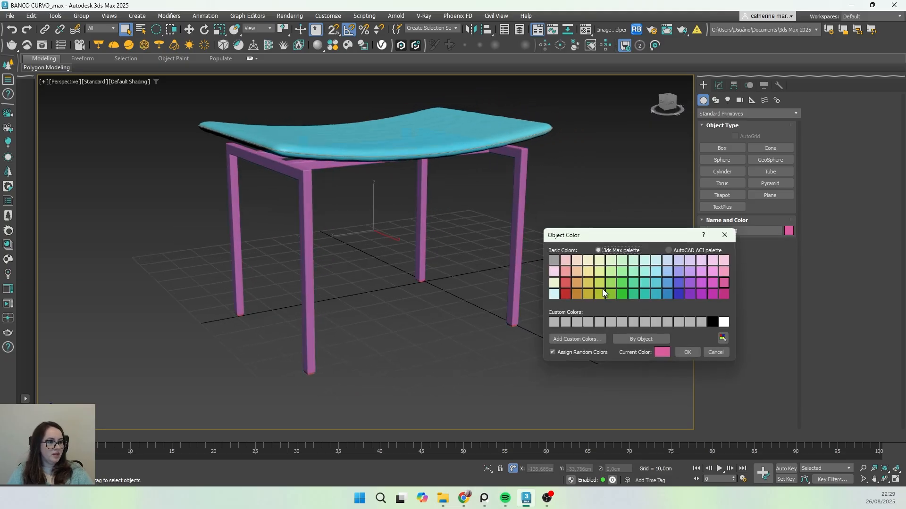
left_click(555, 260)
left_click(687, 353)
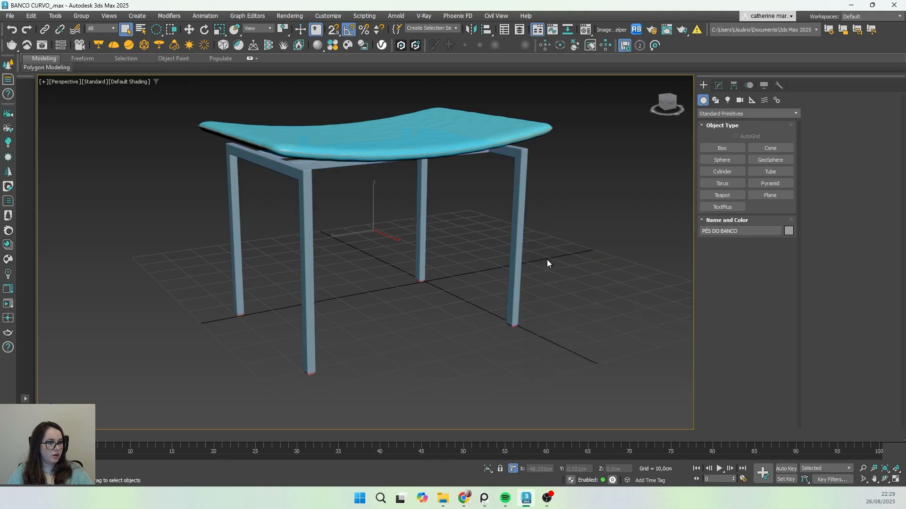
- Change the object color of the seat and its seam piping to the medium orange from the basic palette
middle_click_drag(546, 261, 461, 257, "alt")
left_click(453, 185)
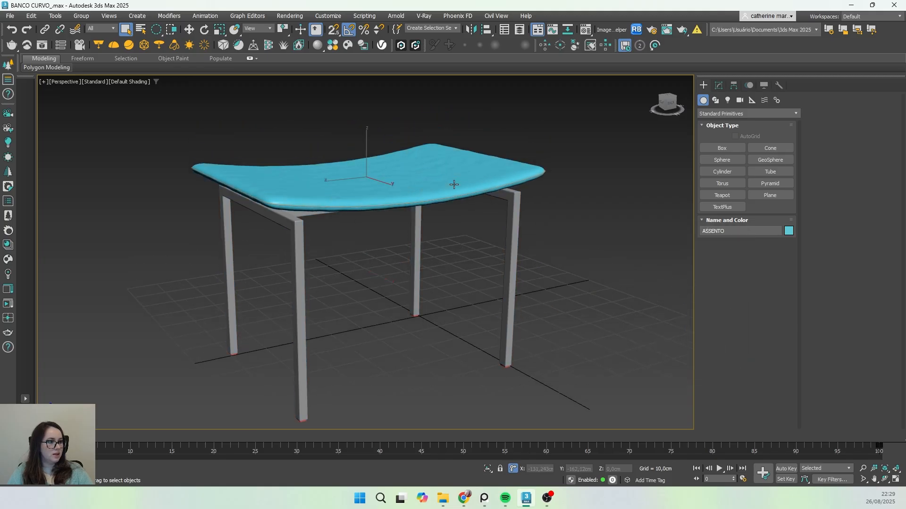
left_click(789, 232)
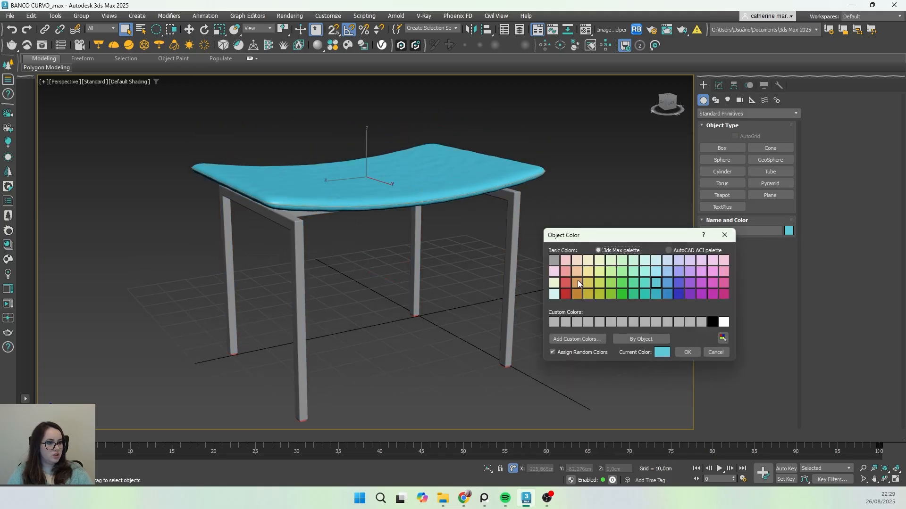
left_click(577, 282)
left_click(688, 352)
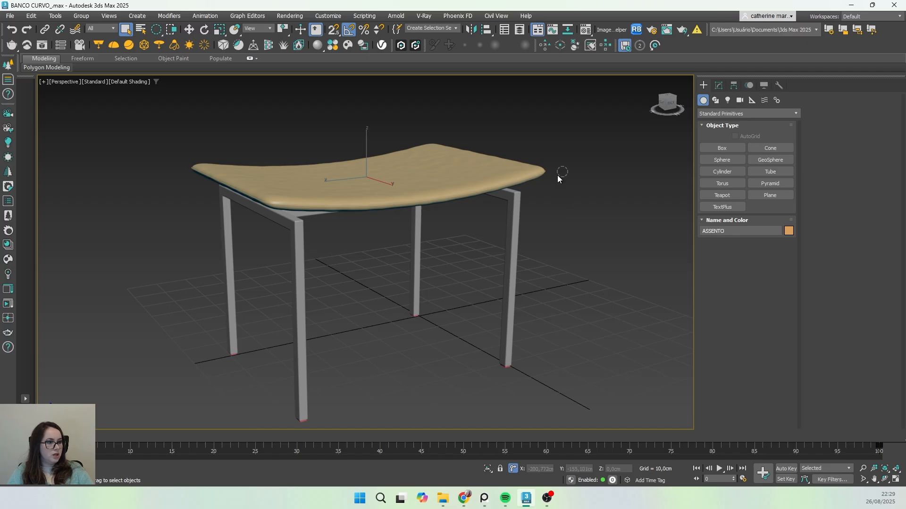
left_click(539, 178, "ctrl")
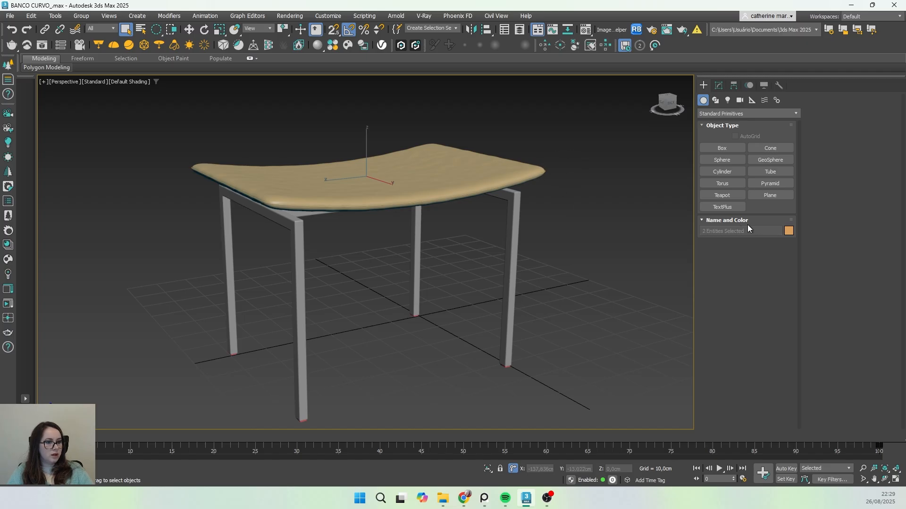
left_click(788, 231)
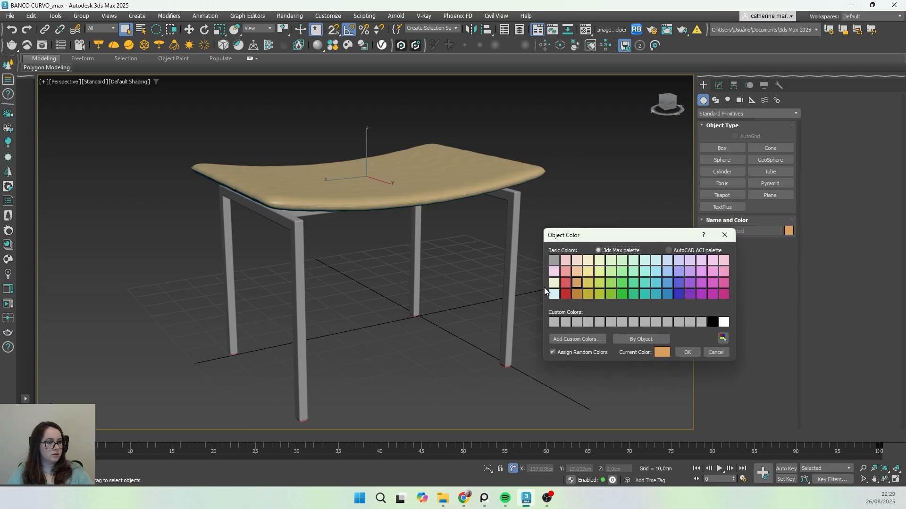
left_click(688, 352)
- Change the object color of the seat's COSTURA seam to the darker orange and deselect it
scroll(513, 185, "up", 5)
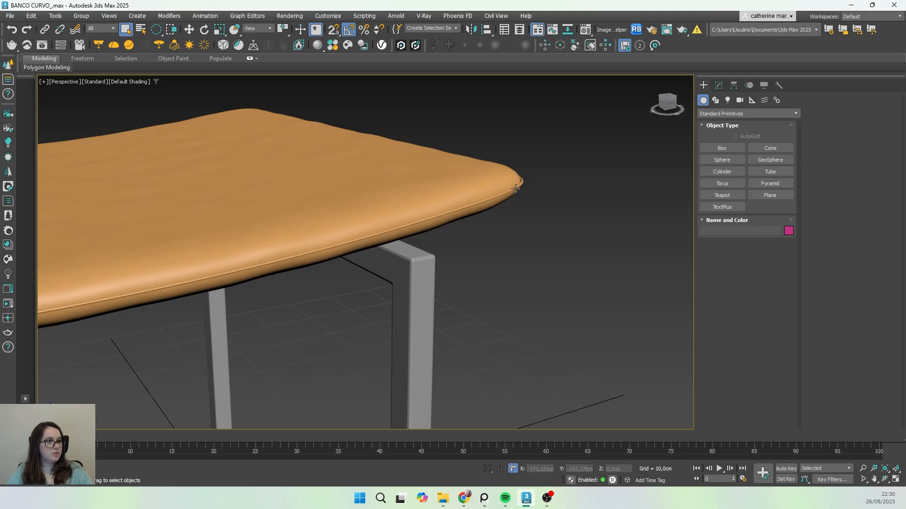
left_click(515, 188)
left_click(788, 231)
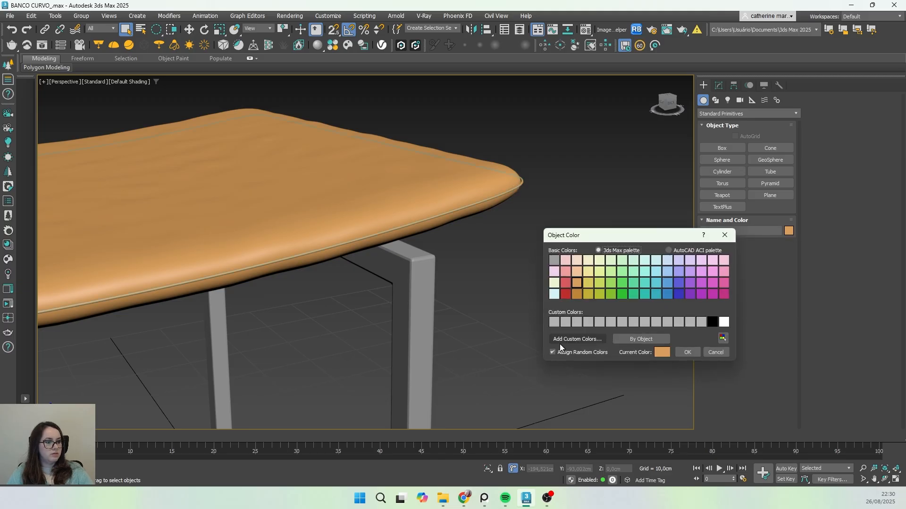
left_click(686, 353)
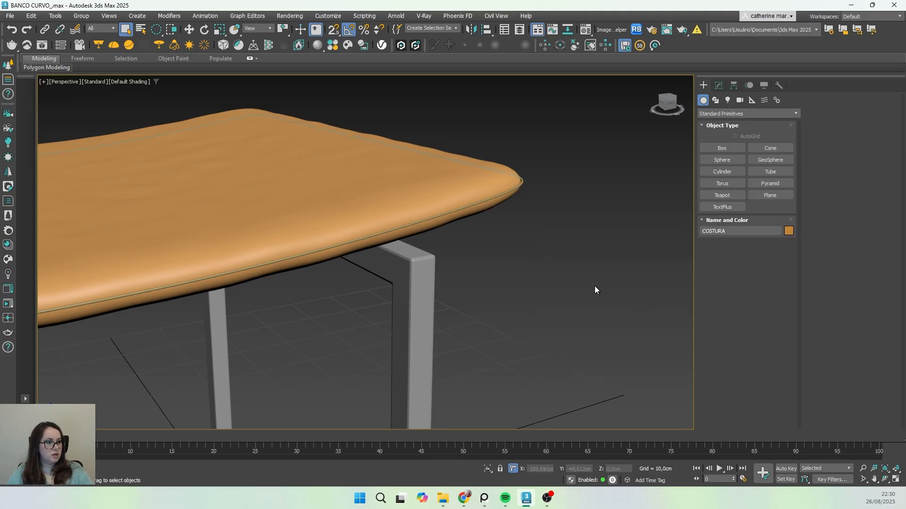
left_click(592, 285)
- Give the small foot pads under the legs a near-black custom object color with a value of 33, and deselect them
scroll(581, 256, "down", 5)
middle_click_drag(581, 256, 430, 261)
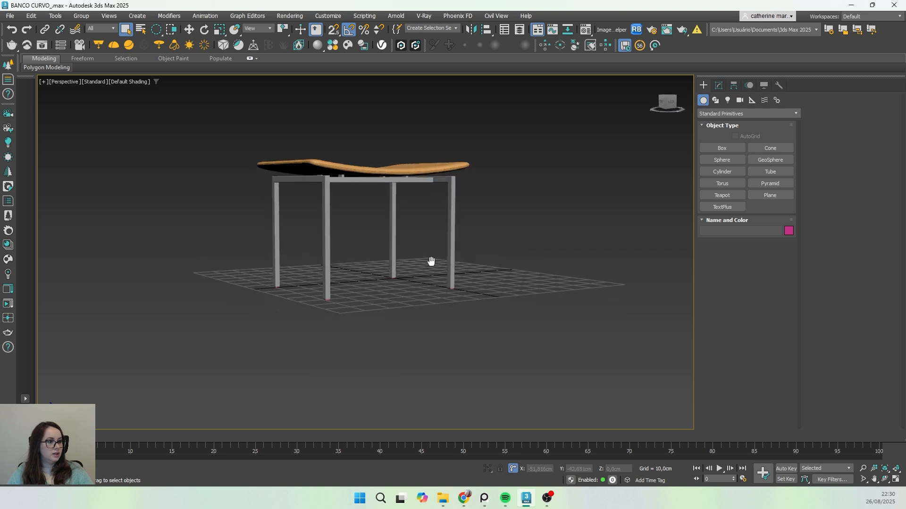
scroll(340, 309, "up", 6)
left_click(298, 254)
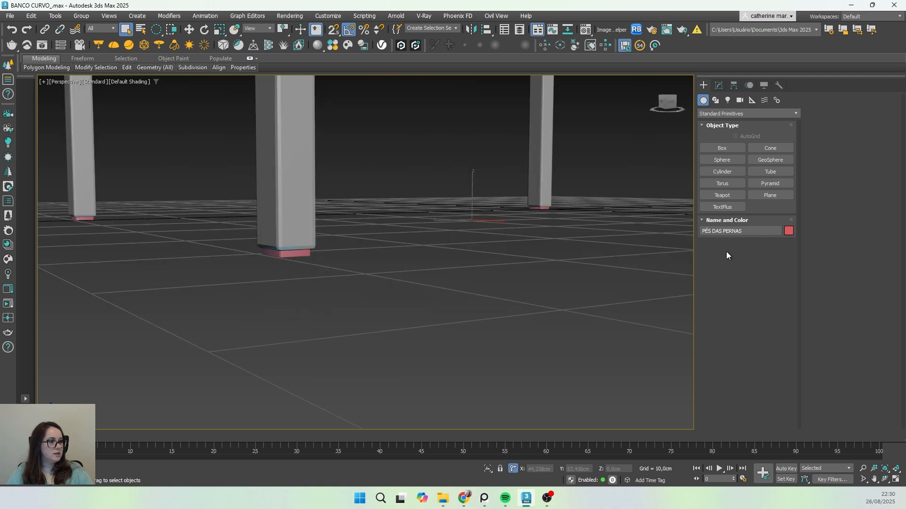
left_click(788, 231)
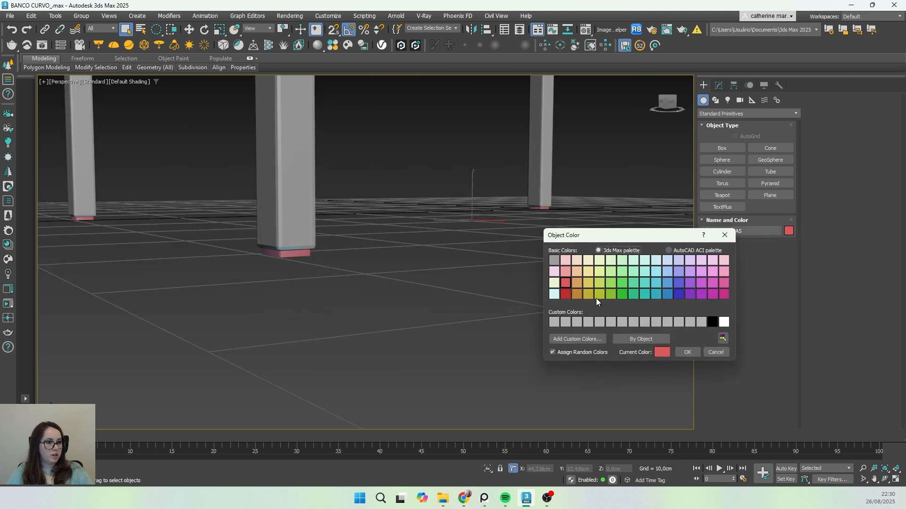
left_click(711, 322)
left_click(658, 352)
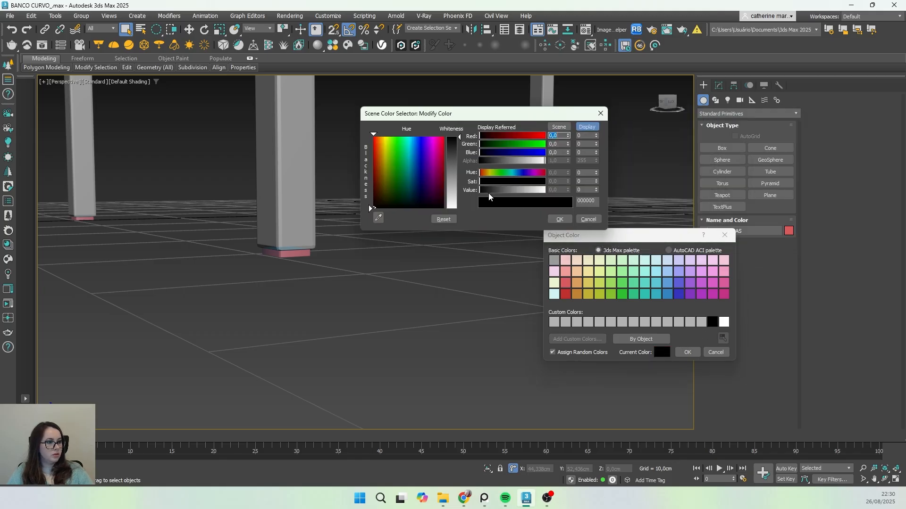
left_click(486, 190)
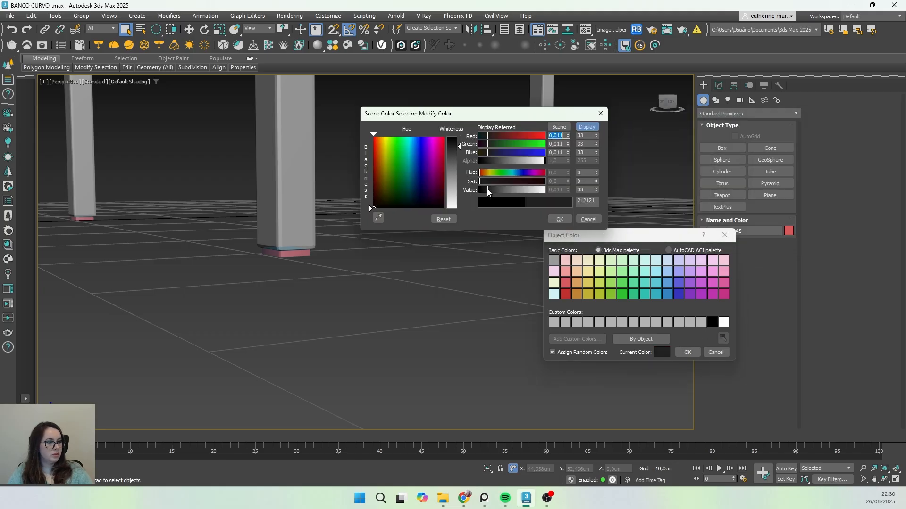
left_click(562, 219)
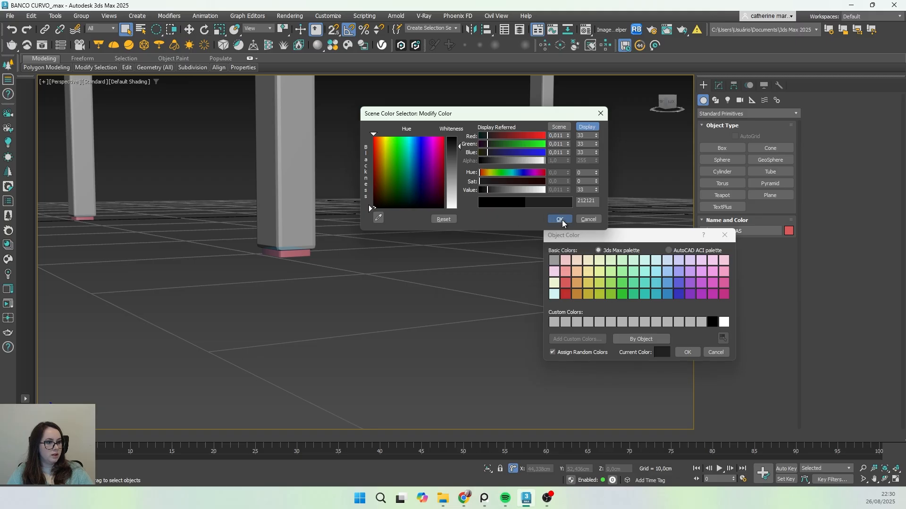
left_click(692, 352)
scroll(399, 245, "down", 6)
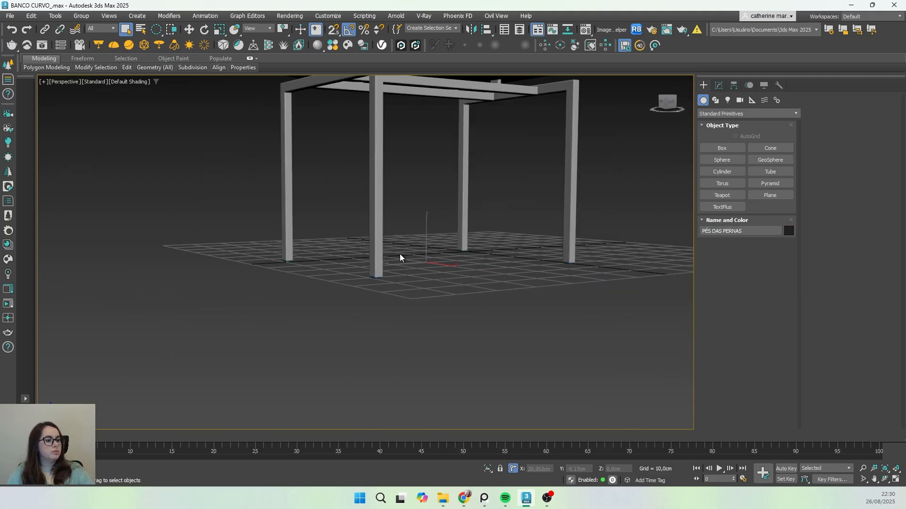
middle_click_drag(427, 237, 347, 295)
left_click(406, 256)
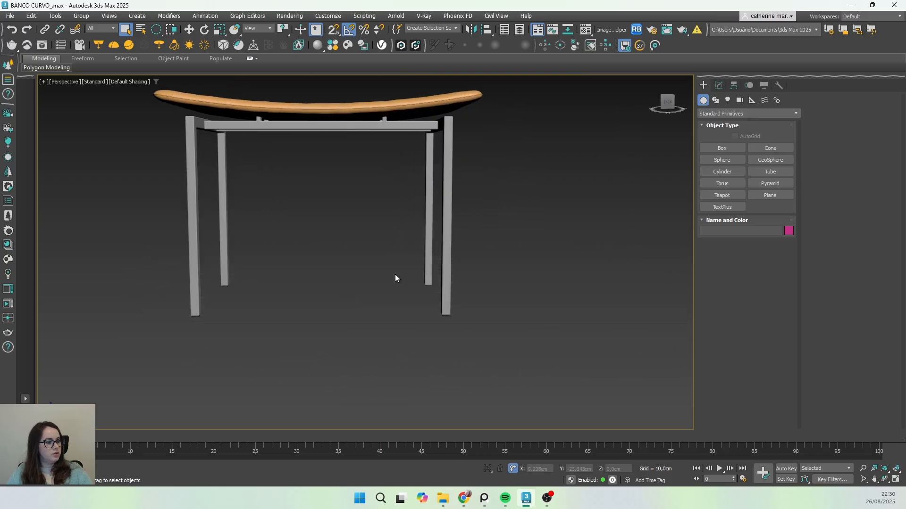
- Select all parts of the stool and group them under the name BANCO CURVO
middle_click_drag(395, 278, 422, 283, "alt")
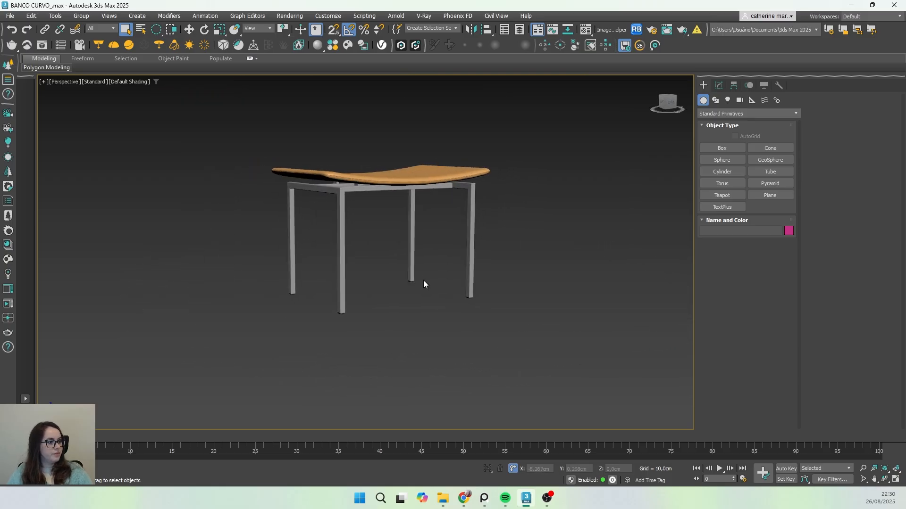
left_click(403, 196)
left_click(282, 139)
left_click_drag(254, 128, 545, 347)
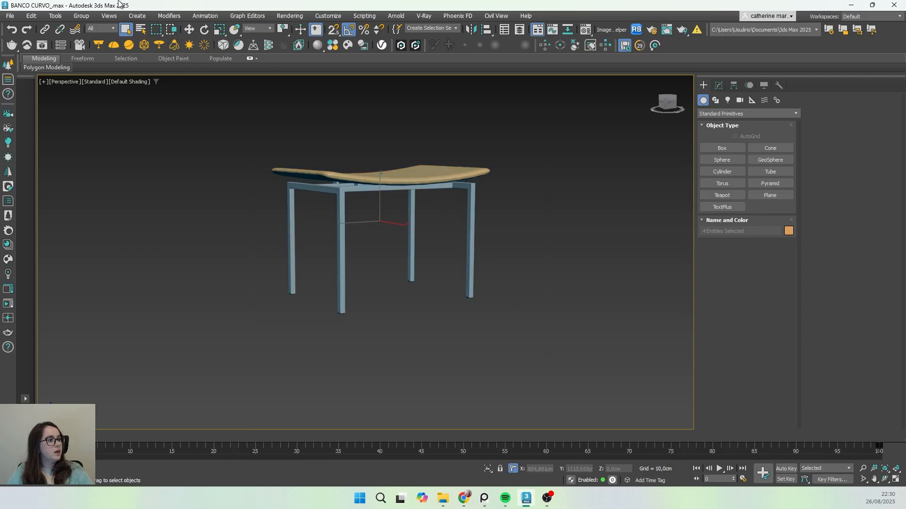
left_click(81, 15)
left_click(81, 32)
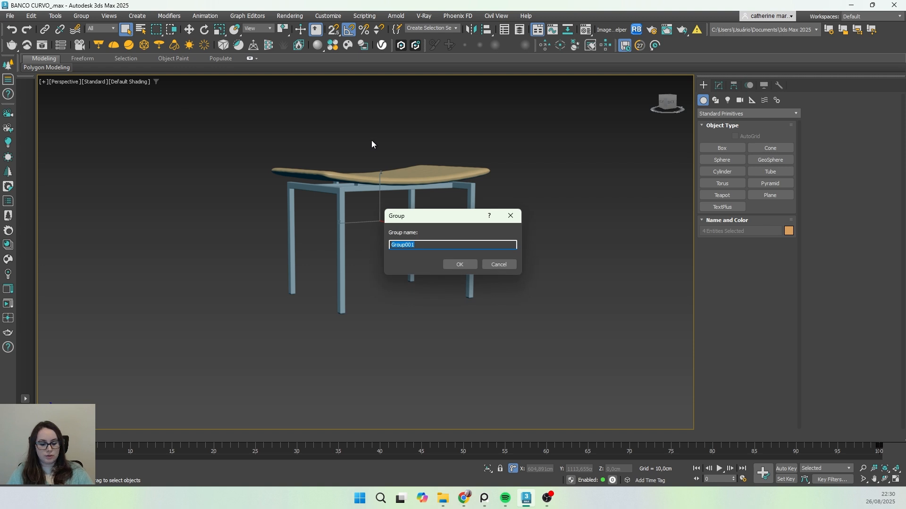
type("BANCO CURVO")
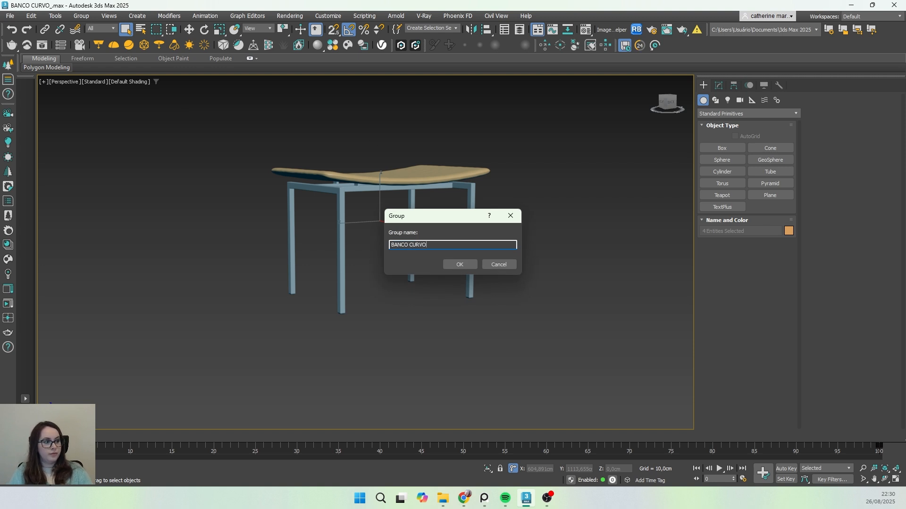
key("Return")
- Try moving the grouped stool along the X axis, and undo the move
middle_click_drag(400, 187, 399, 198)
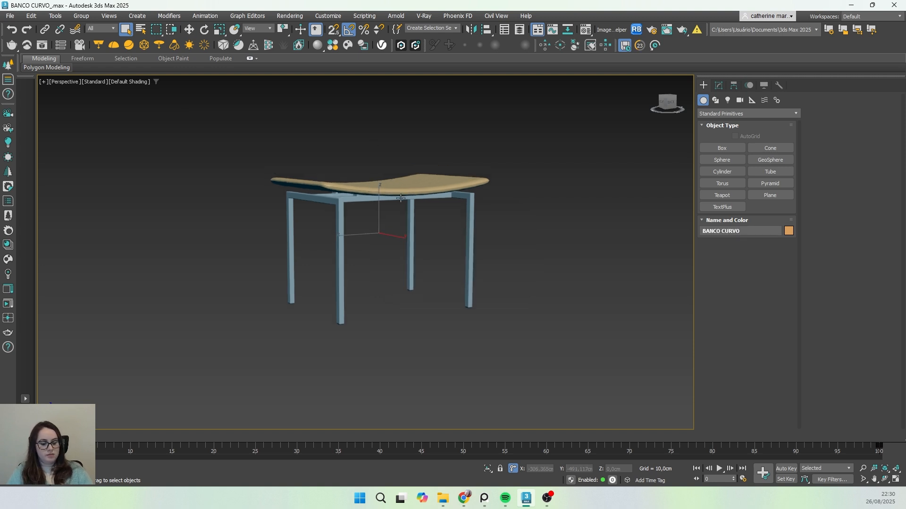
key("w")
left_click_drag(348, 235, 413, 232)
key("ctrl+z")
key("ctrl+z")
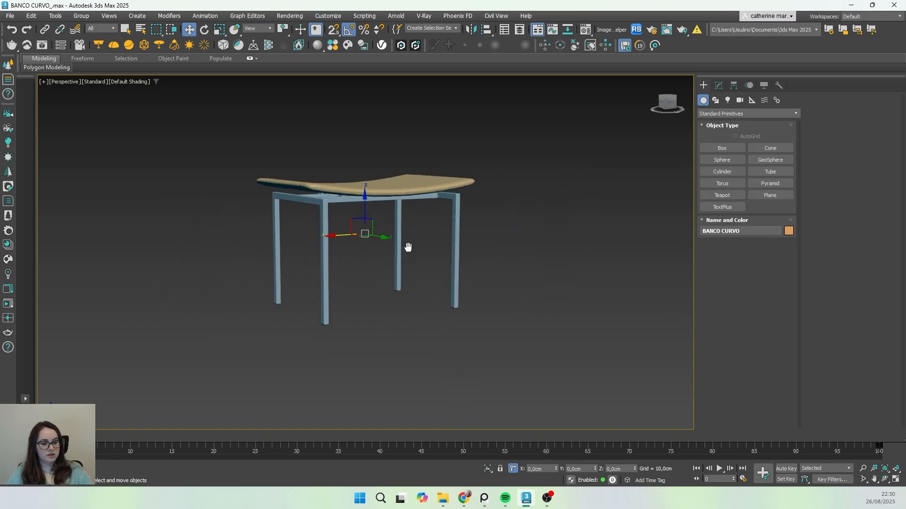
- Show the home grid again and examine the deselected stool in the perspective view
key("g")
scroll(370, 258, "up", 4)
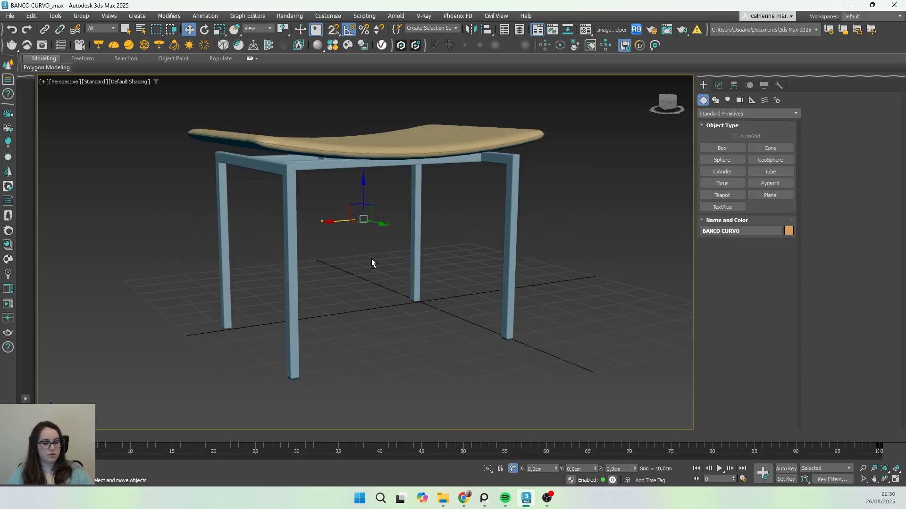
left_click(543, 216)
middle_click_drag(448, 250, 423, 272, "alt")
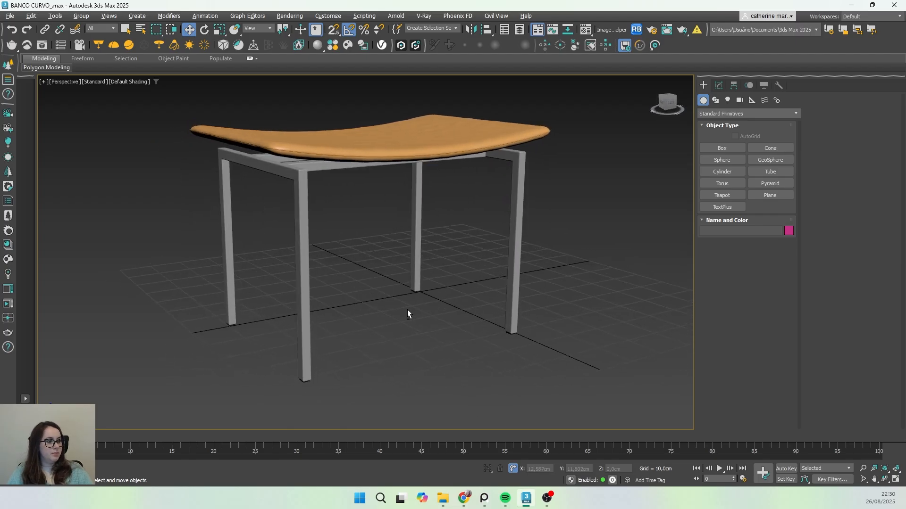
scroll(408, 313, "up", 2)
middle_click_drag(406, 310, 403, 295)
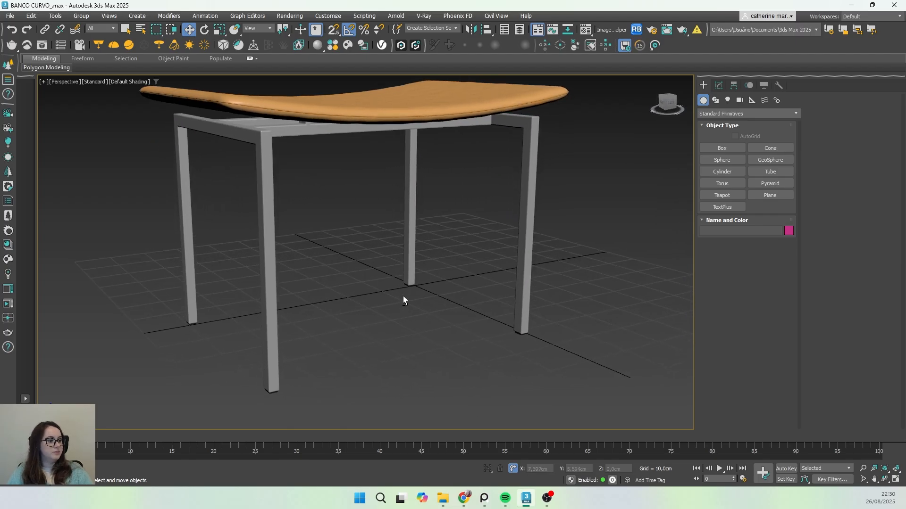
middle_click_drag(335, 241, 339, 258)
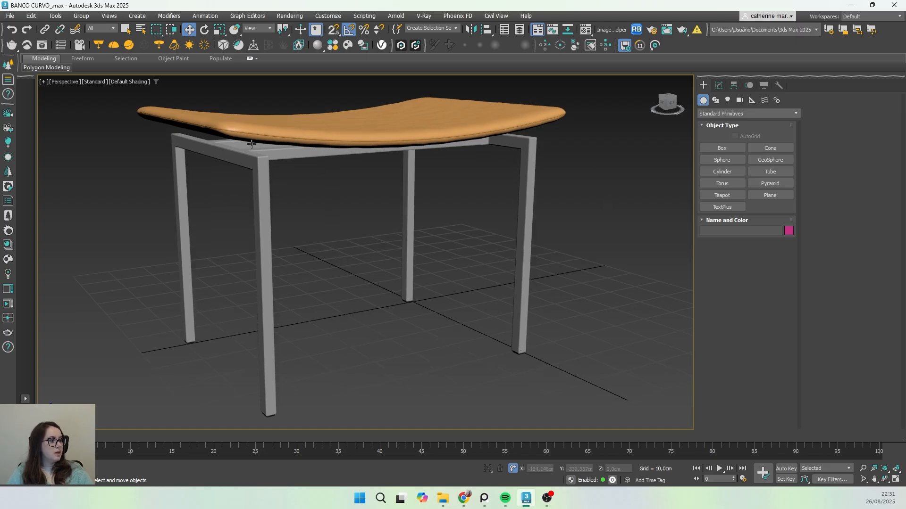
middle_click_drag(230, 163, 263, 155, "alt")
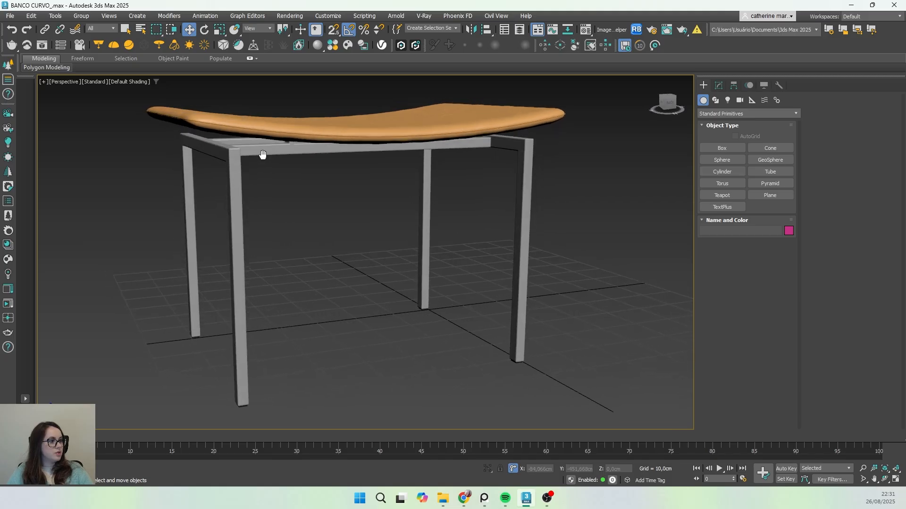